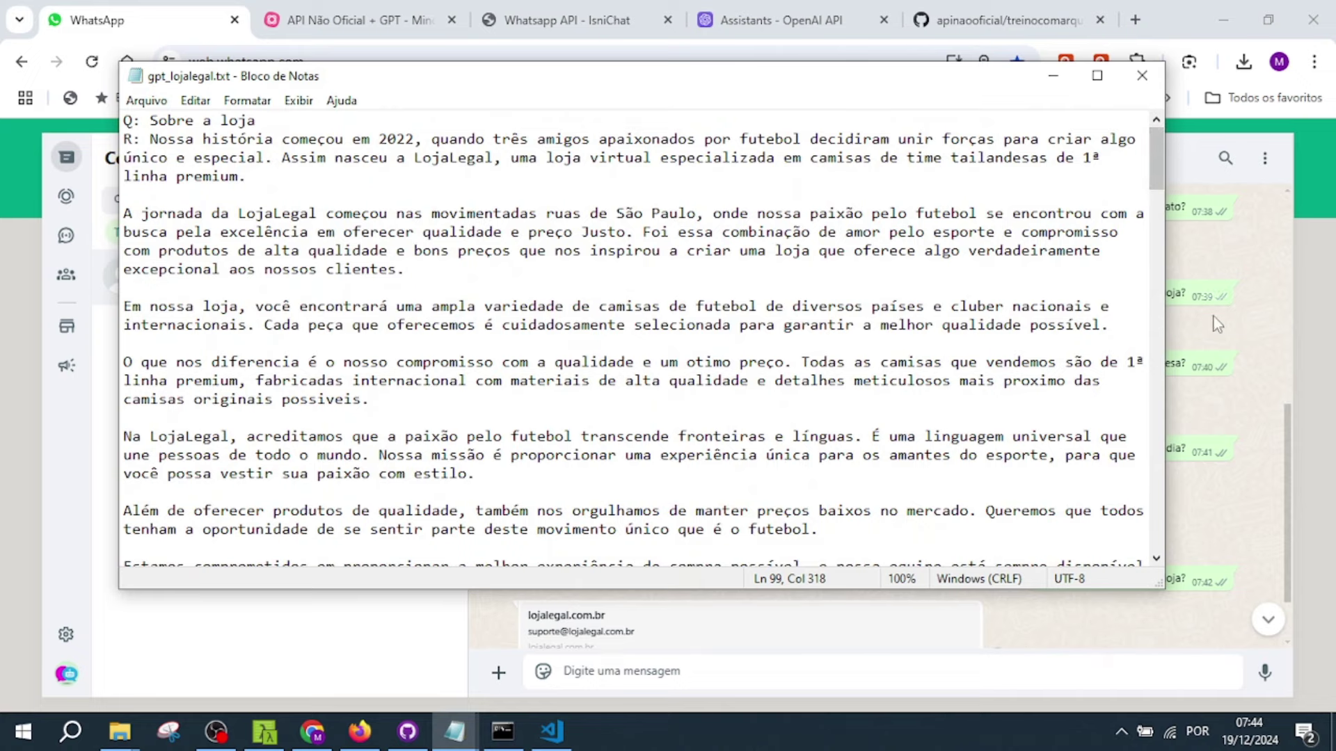
- Bring the WhatsApp bot chat forward and highlight the CNPJ and address questions
left_click(1256, 345)
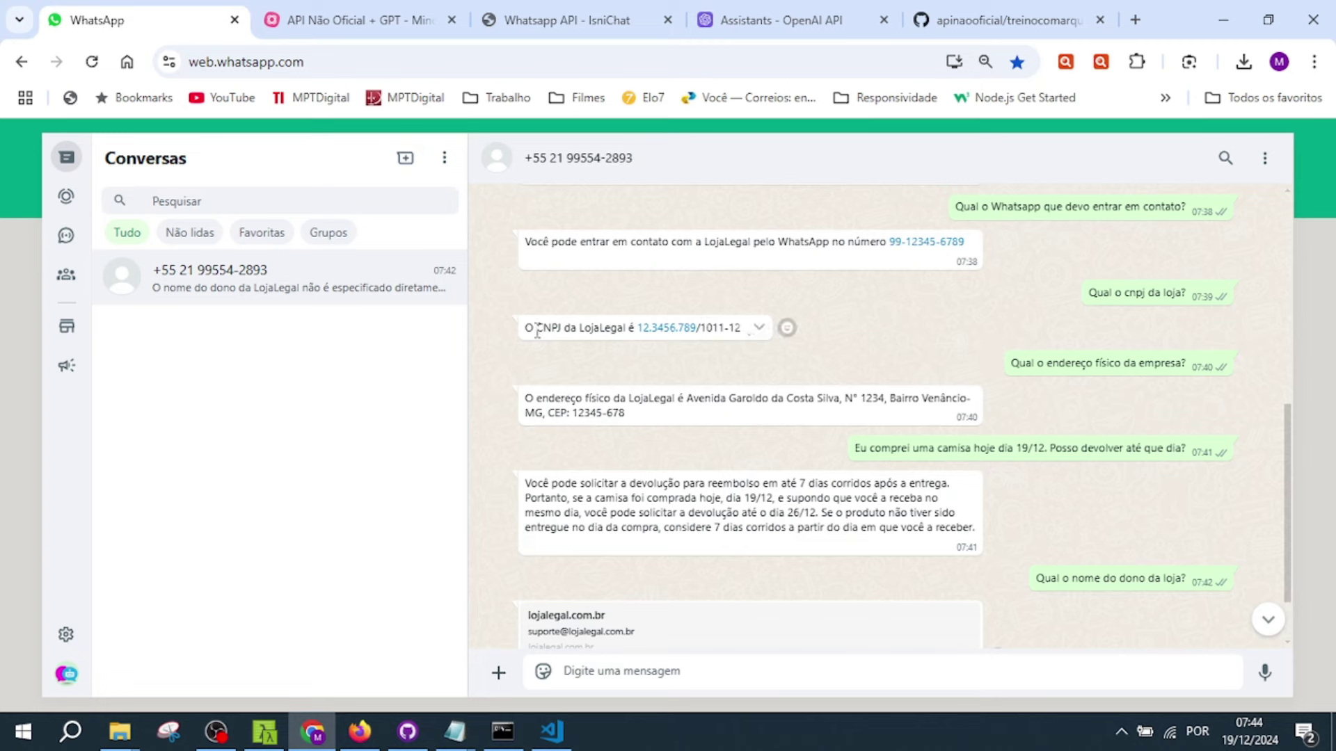
left_click_drag(1091, 291, 1185, 292)
left_click_drag(1011, 362, 1187, 363)
left_click_drag(861, 447, 1108, 448)
scroll(1016, 515, "down", 1)
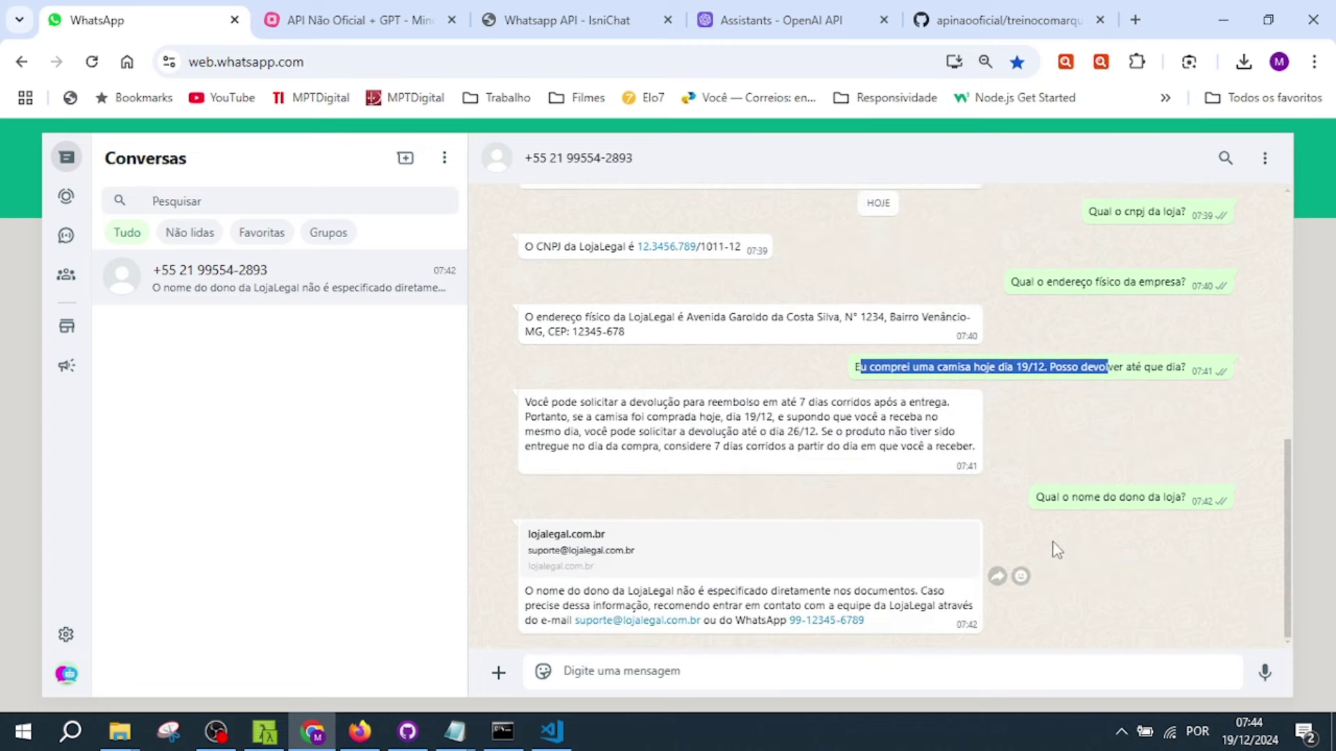
- Highlight the owner-name question and parts of the returns and address answers, then clear the highlight
left_click_drag(1039, 498, 1173, 498)
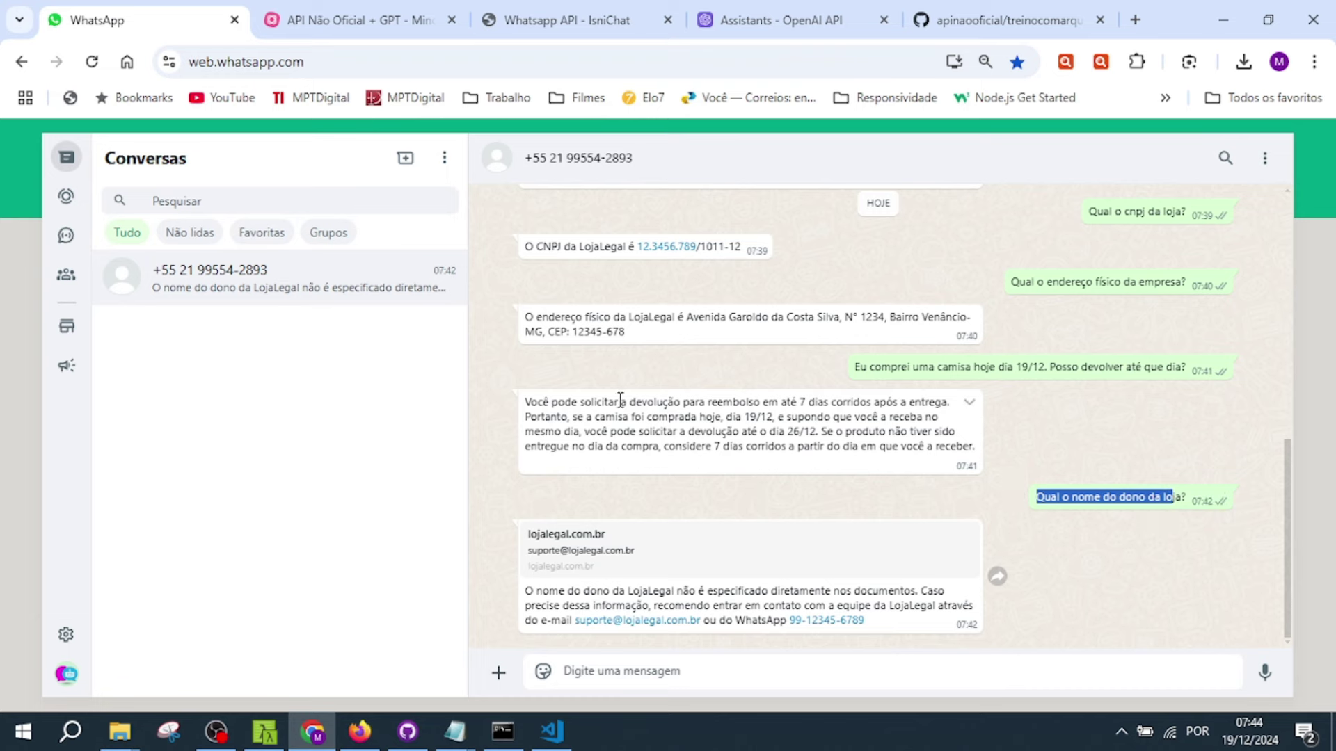
left_click_drag(561, 416, 568, 431)
left_click_drag(561, 318, 582, 318)
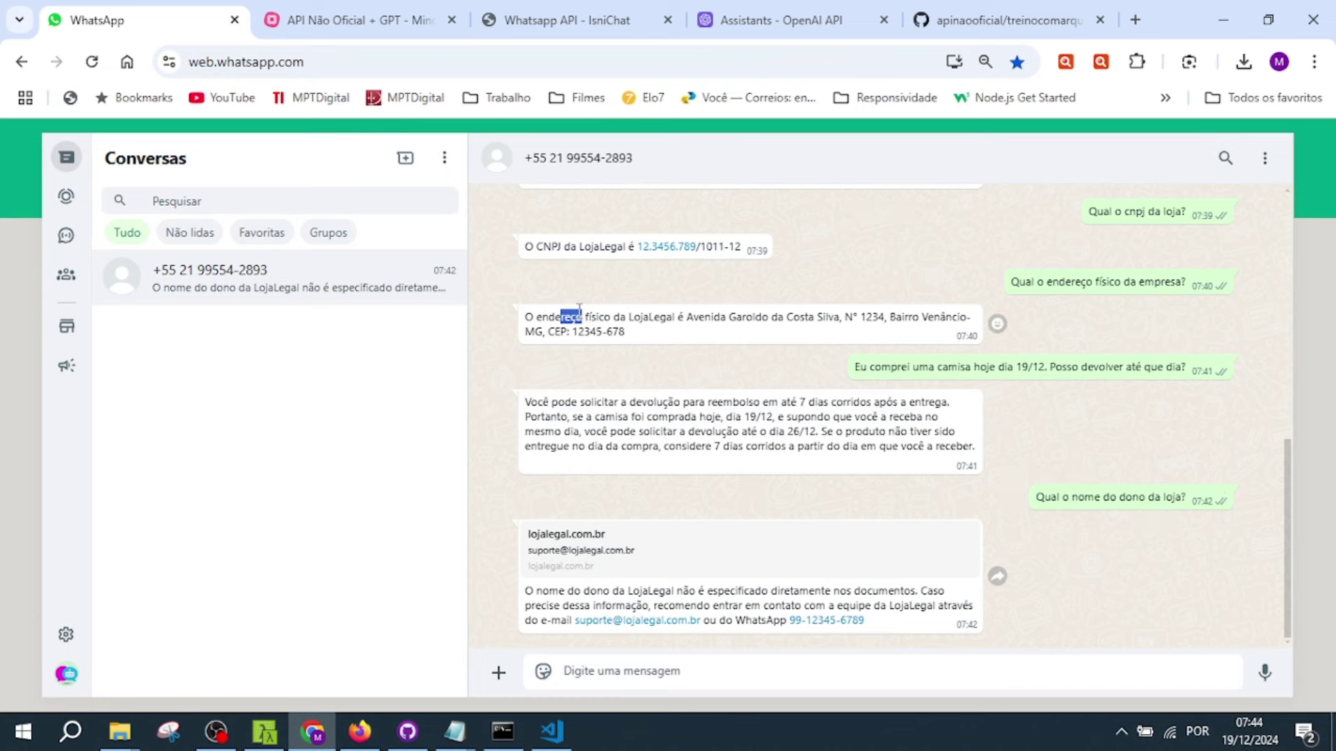
scroll(882, 239, "up", 1)
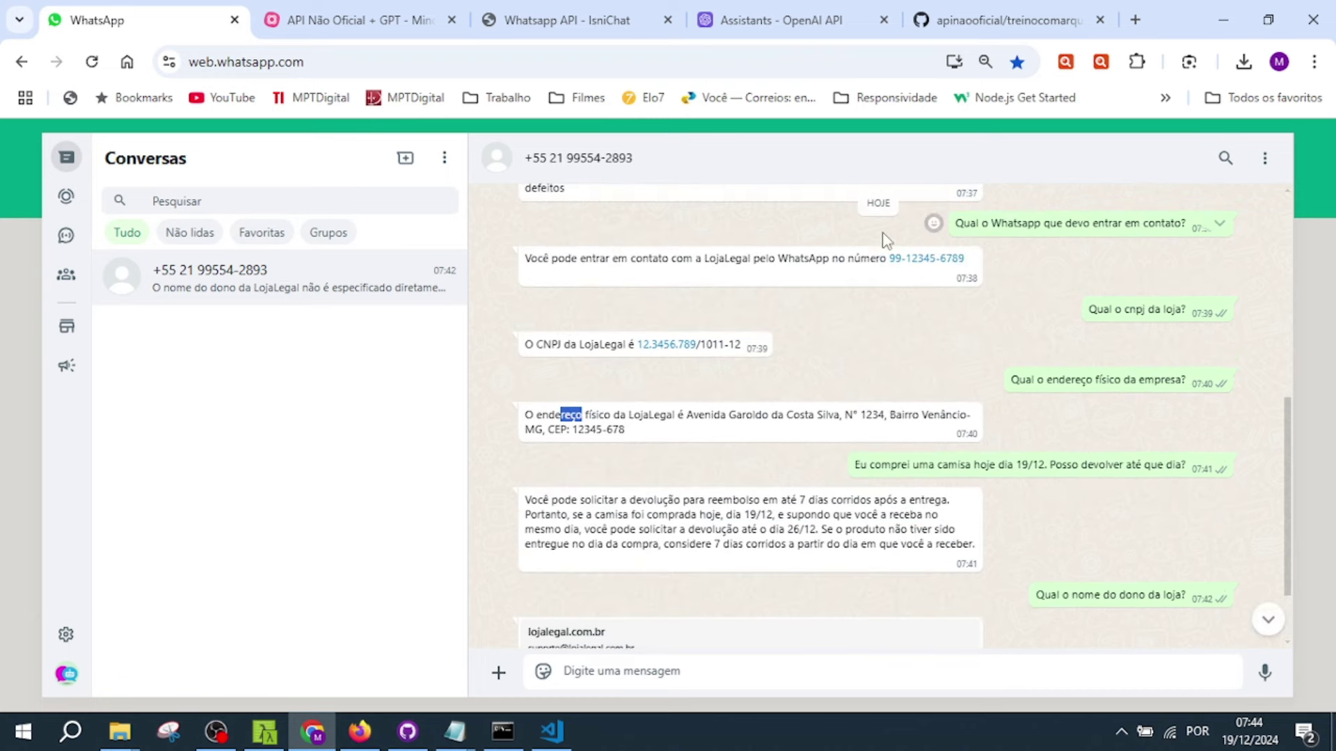
left_click(705, 434)
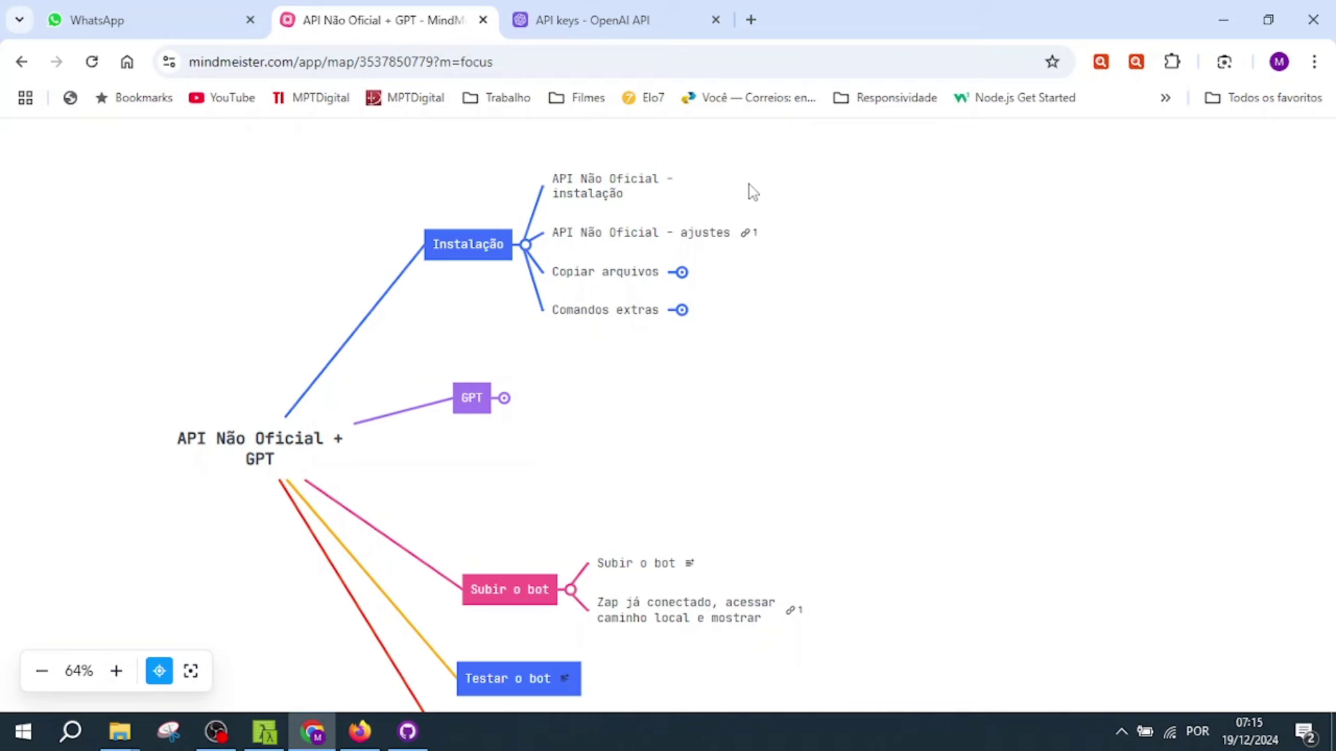
- Collapse the Subir o bot branch and select the API Não Oficial - instalação node
left_click(570, 590)
scroll(824, 410, "down", 2)
scroll(825, 413, "up", 2)
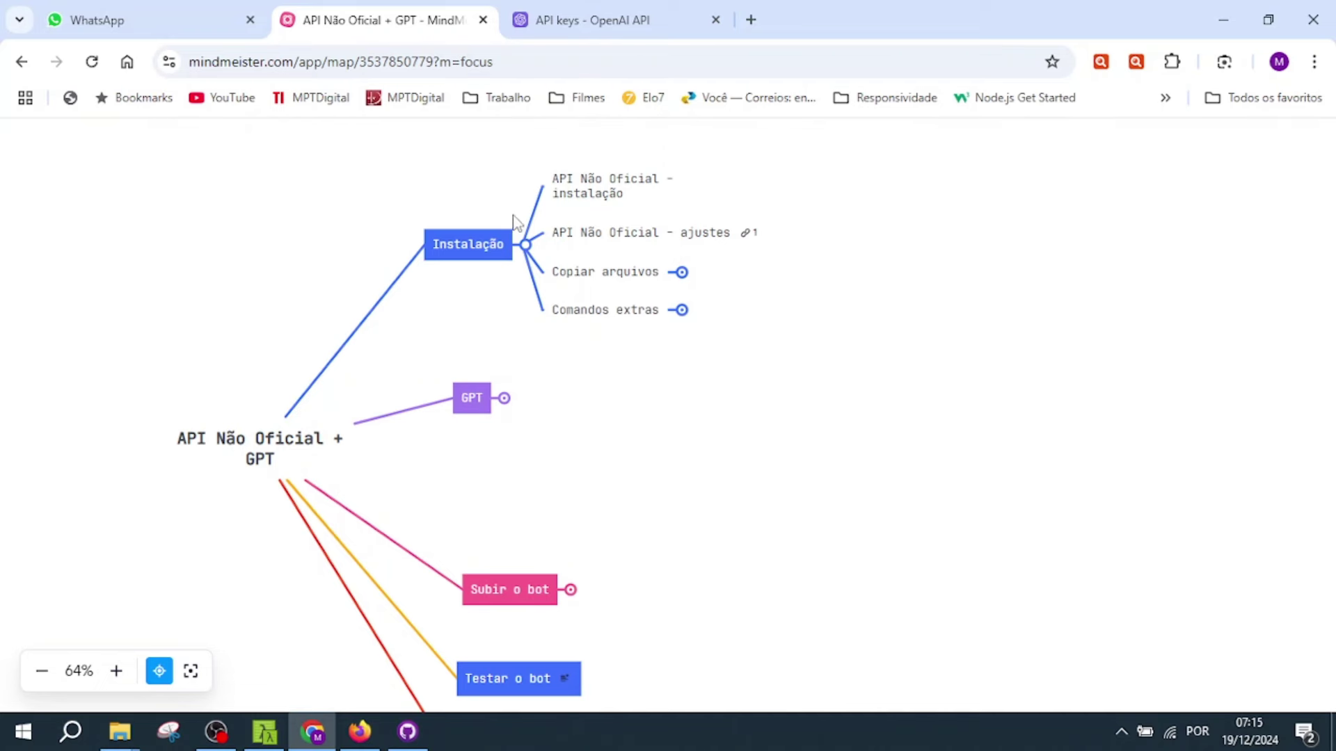
left_click(587, 192)
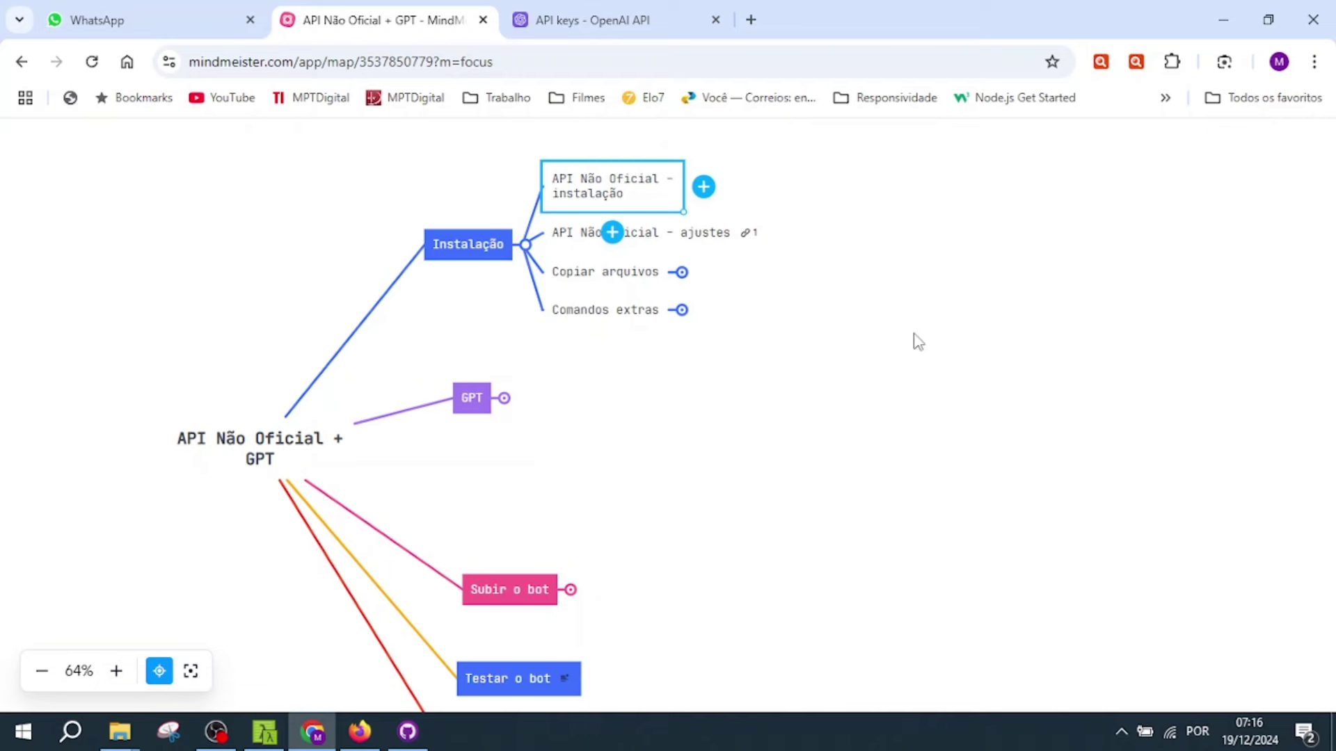
- Copy the GitHub link attached to the API Não Oficial - ajustes node
left_click(576, 232)
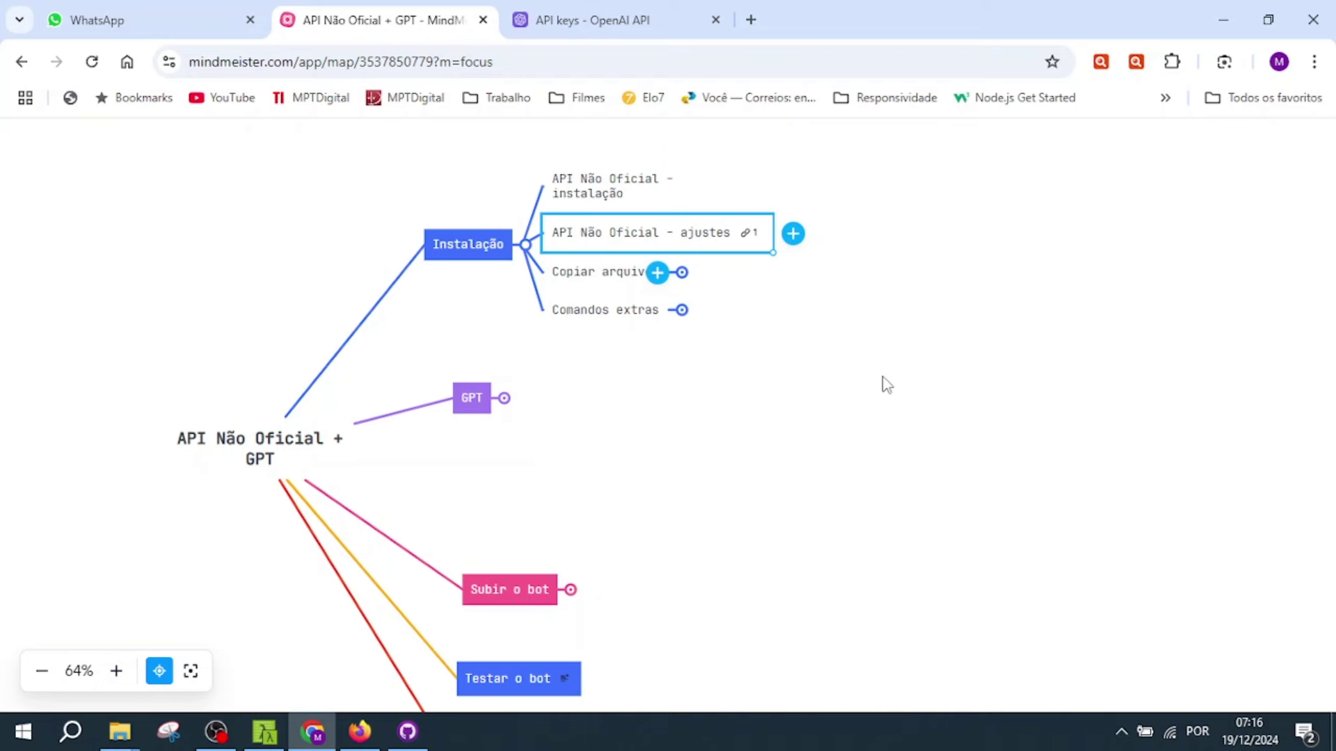
left_click(747, 240)
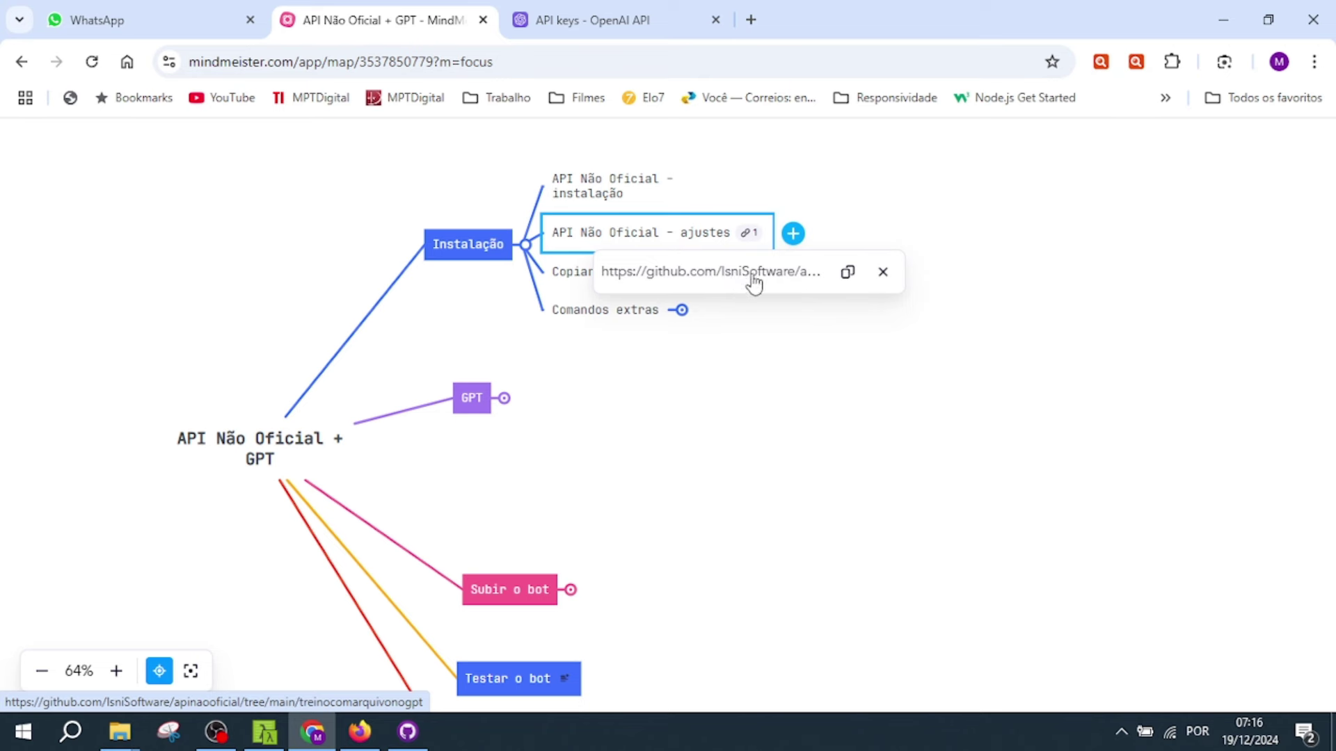
left_click(847, 277)
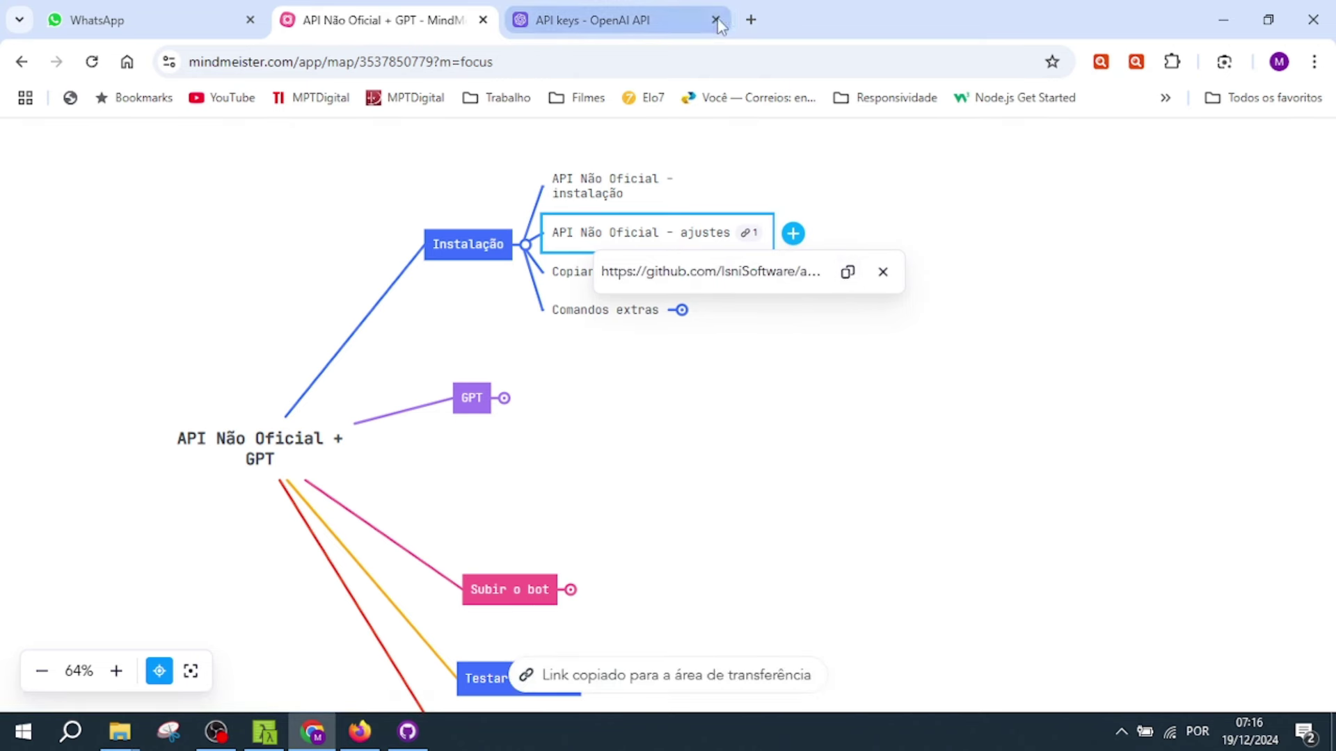
- Load the copied GitHub link in a new tab and close the OpenAI API keys tab
left_click(751, 20)
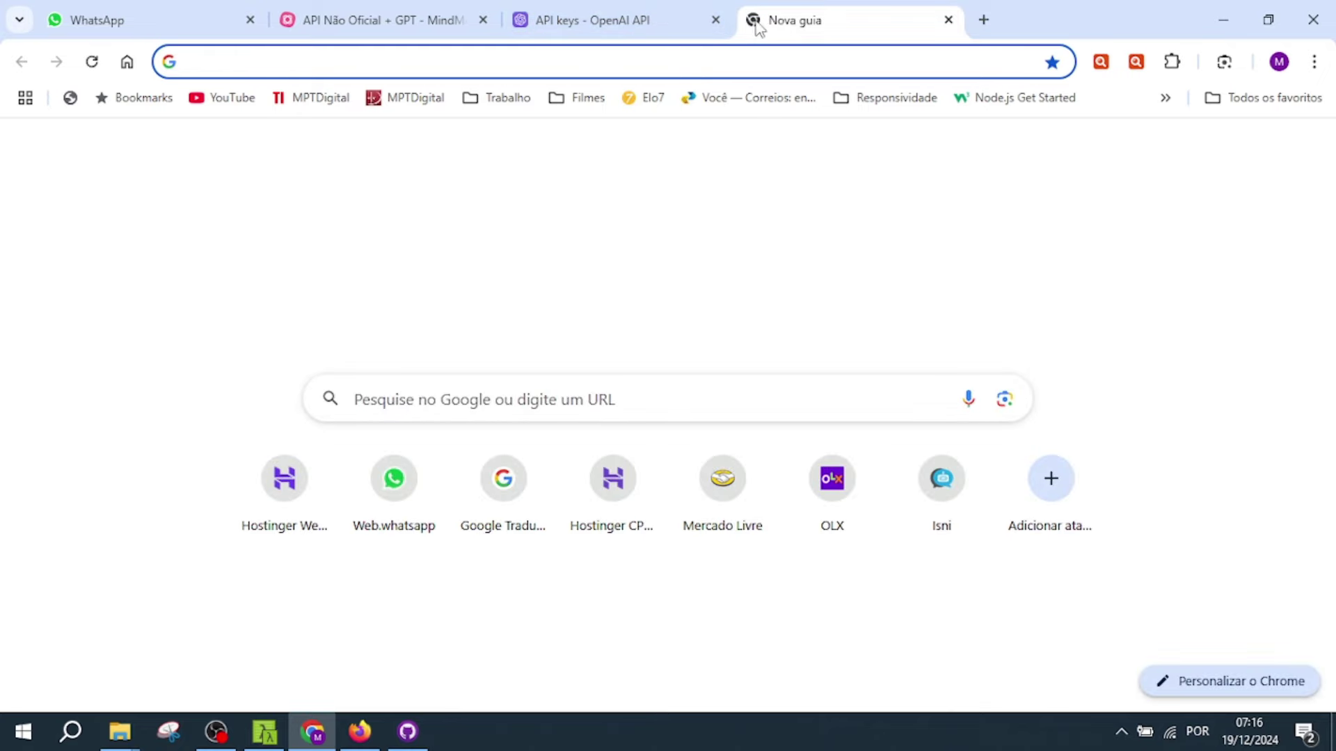
key("ctrl+v")
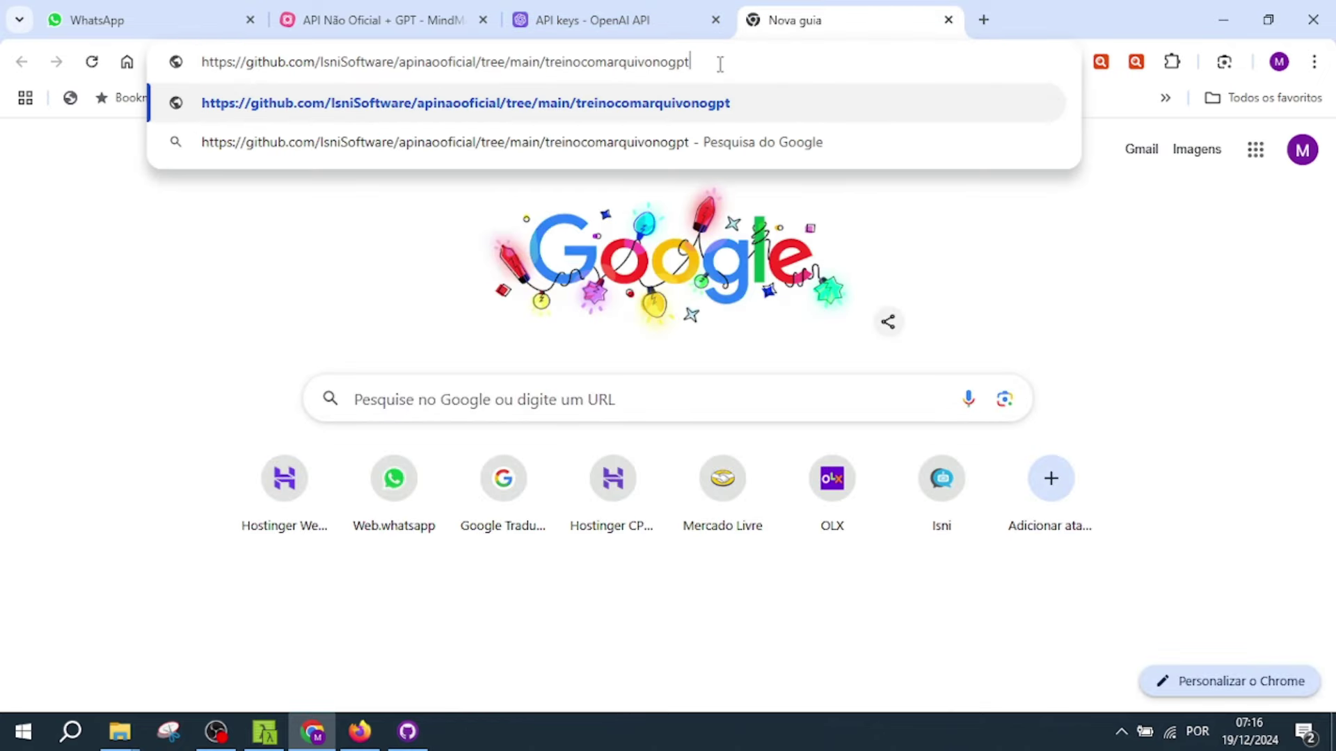
left_click(715, 20)
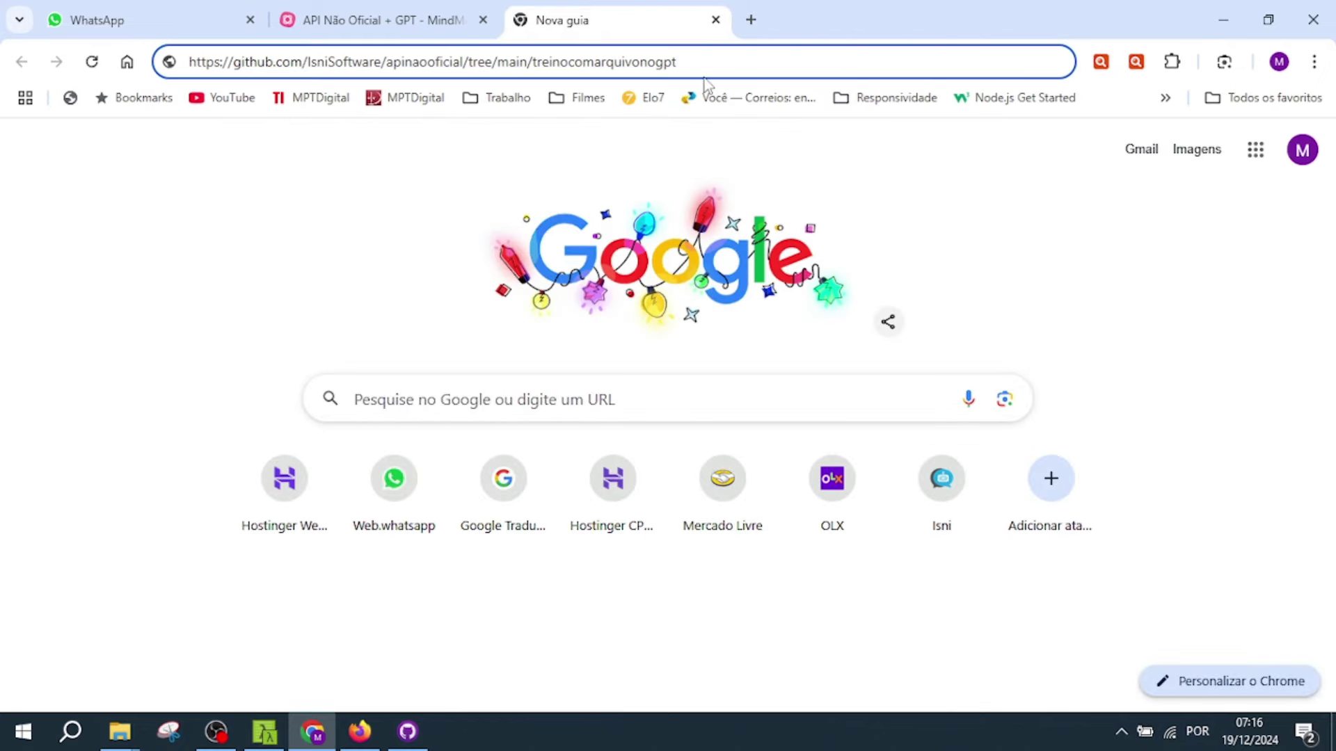
key("Return")
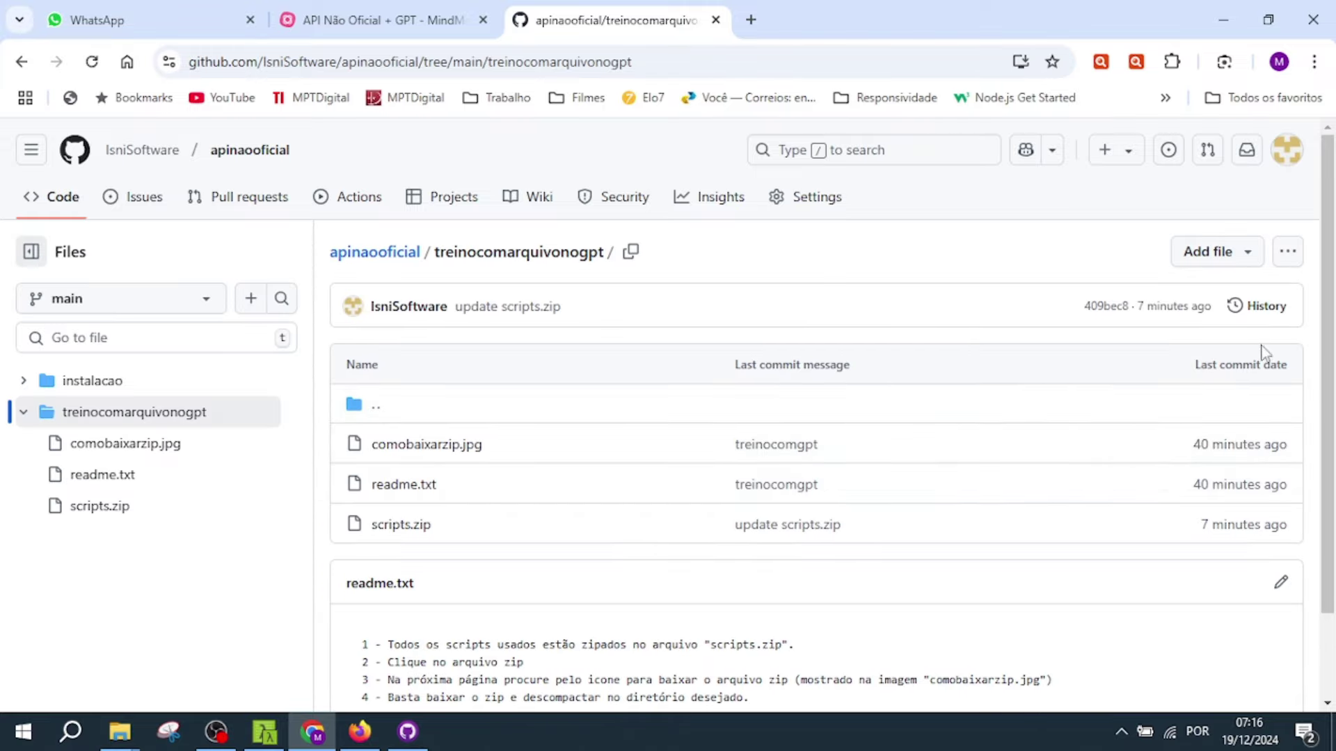
left_click_drag(1332, 357, 1332, 449)
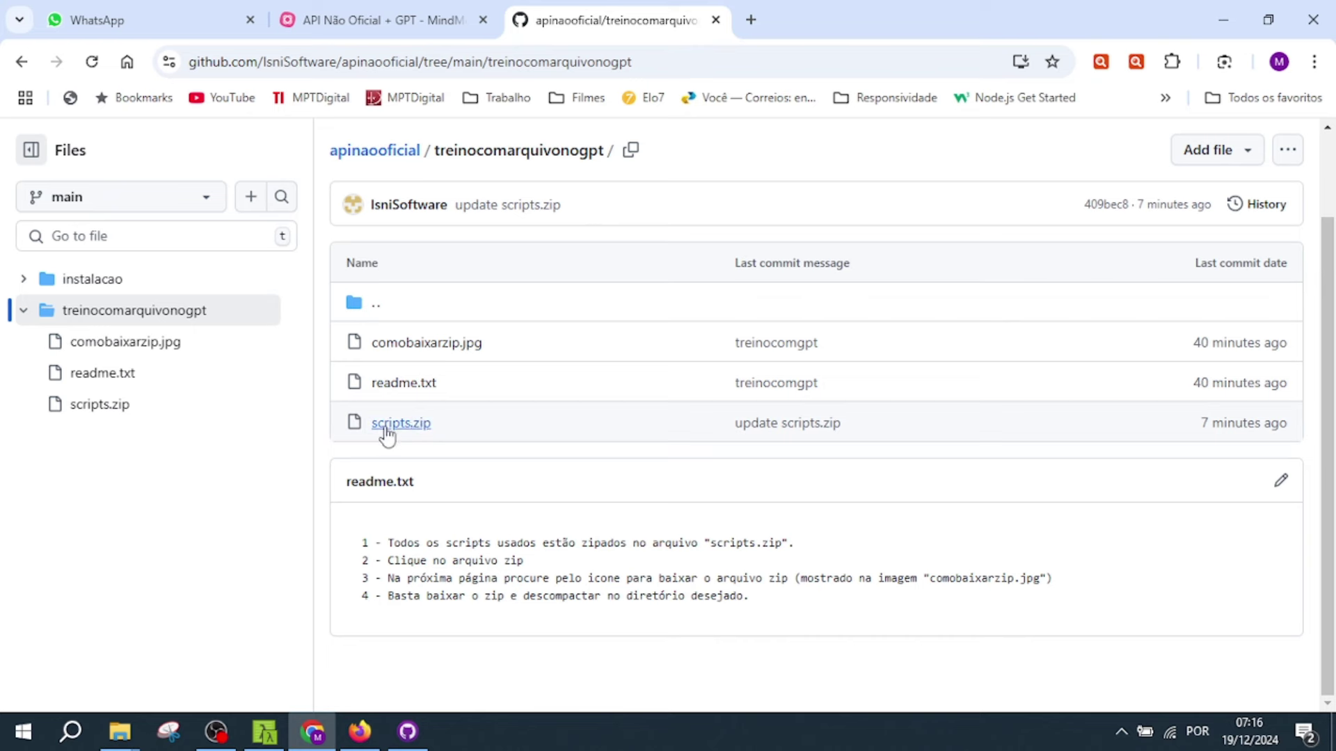
- Download the raw scripts.zip file and show it in its downloads folder
left_click(411, 426)
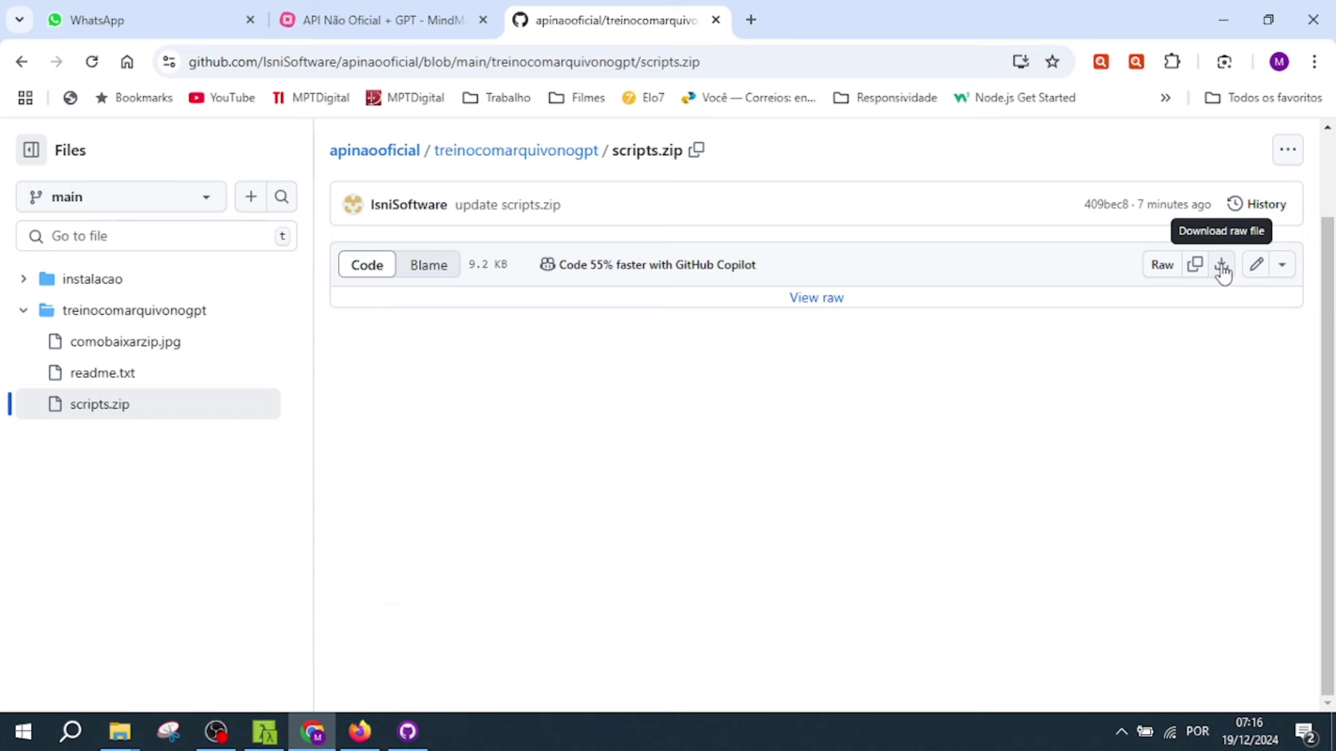
left_click(1223, 271)
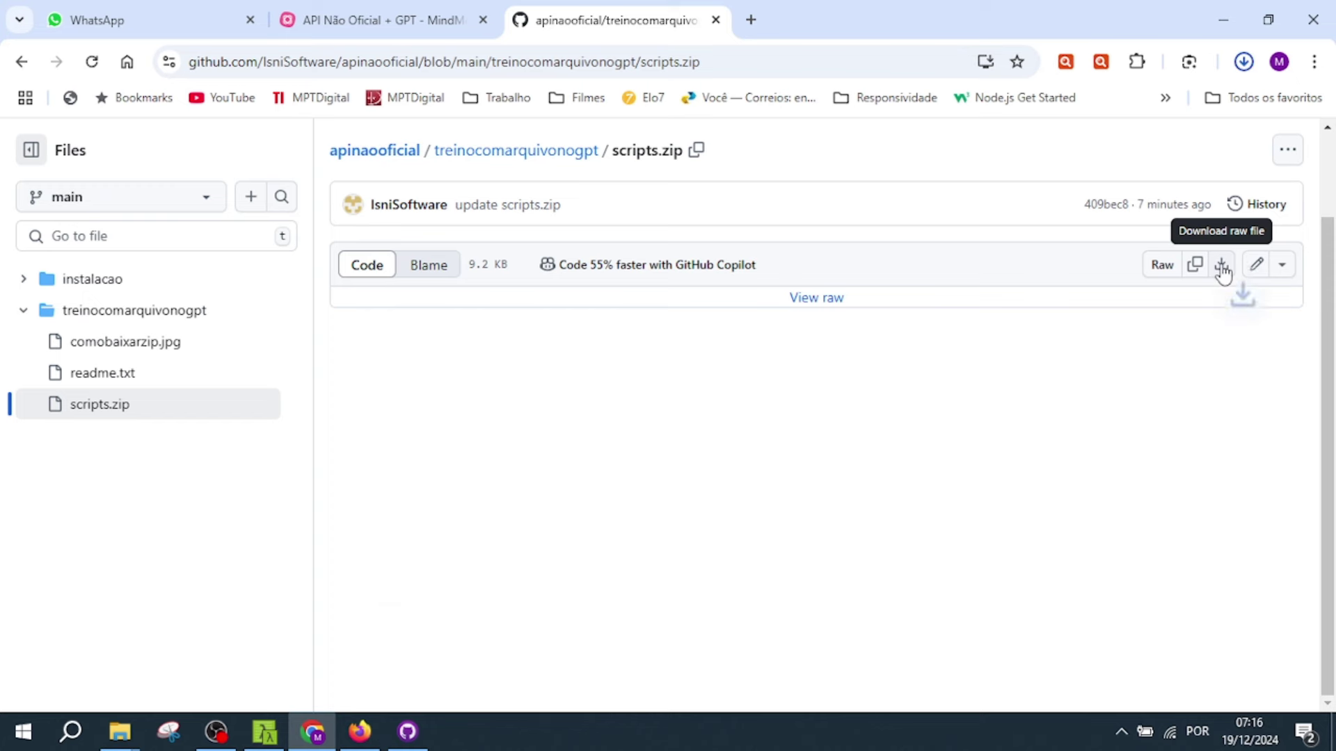
left_click(1244, 63)
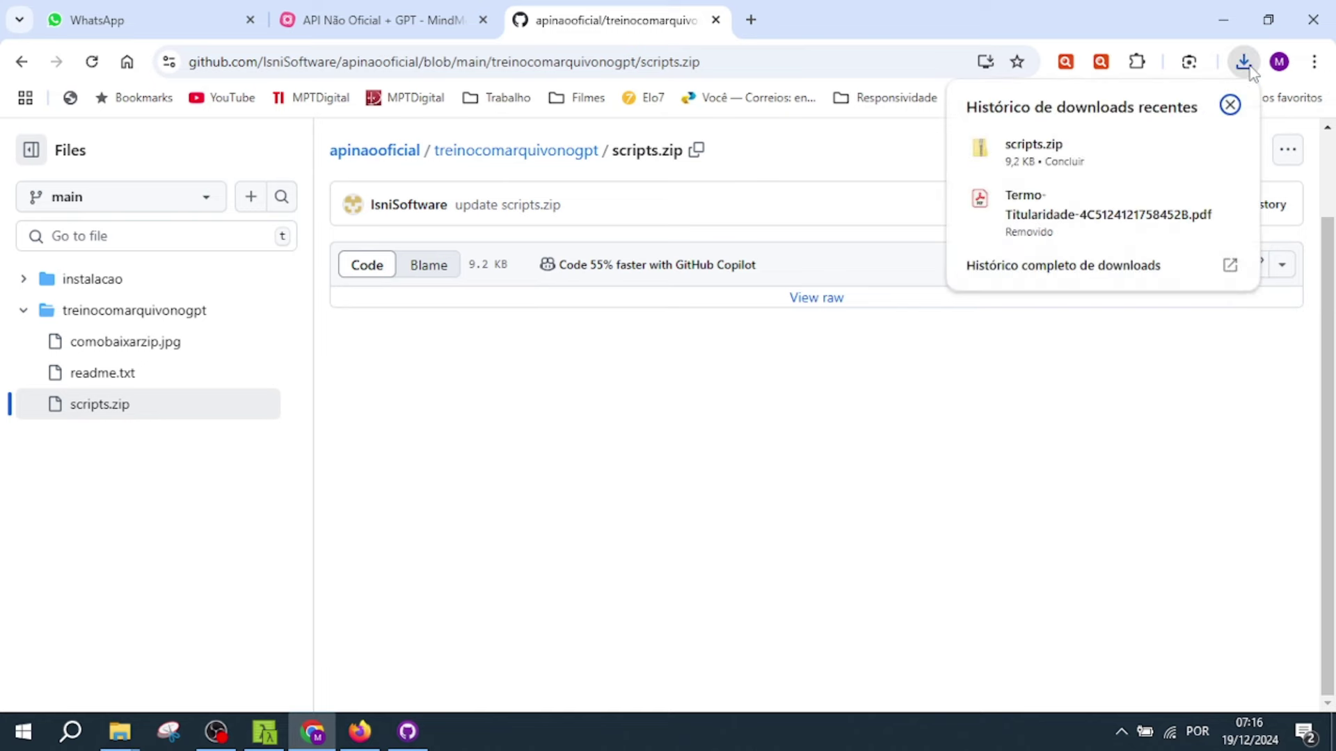
left_click(1192, 149)
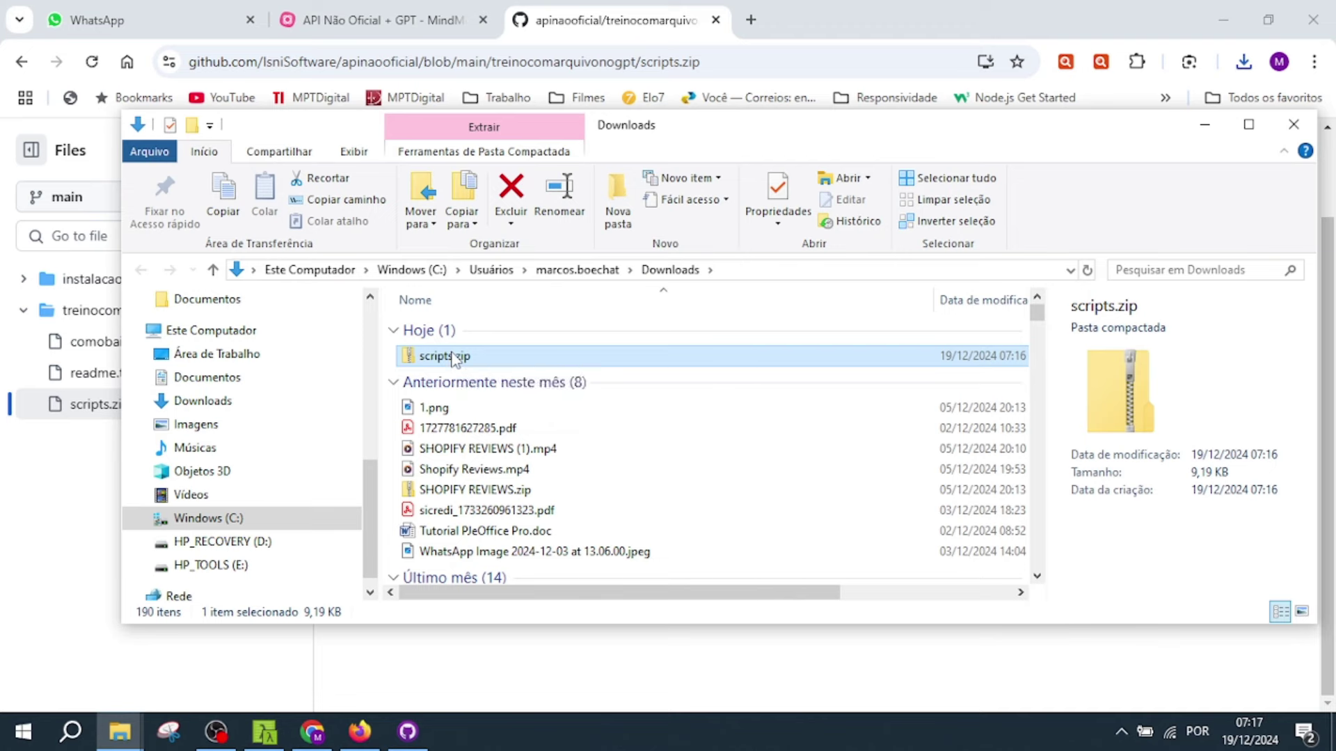
- Move scripts.zip from Downloads into C:\temp\whatsappweb
right_click(461, 357)
left_click(506, 574)
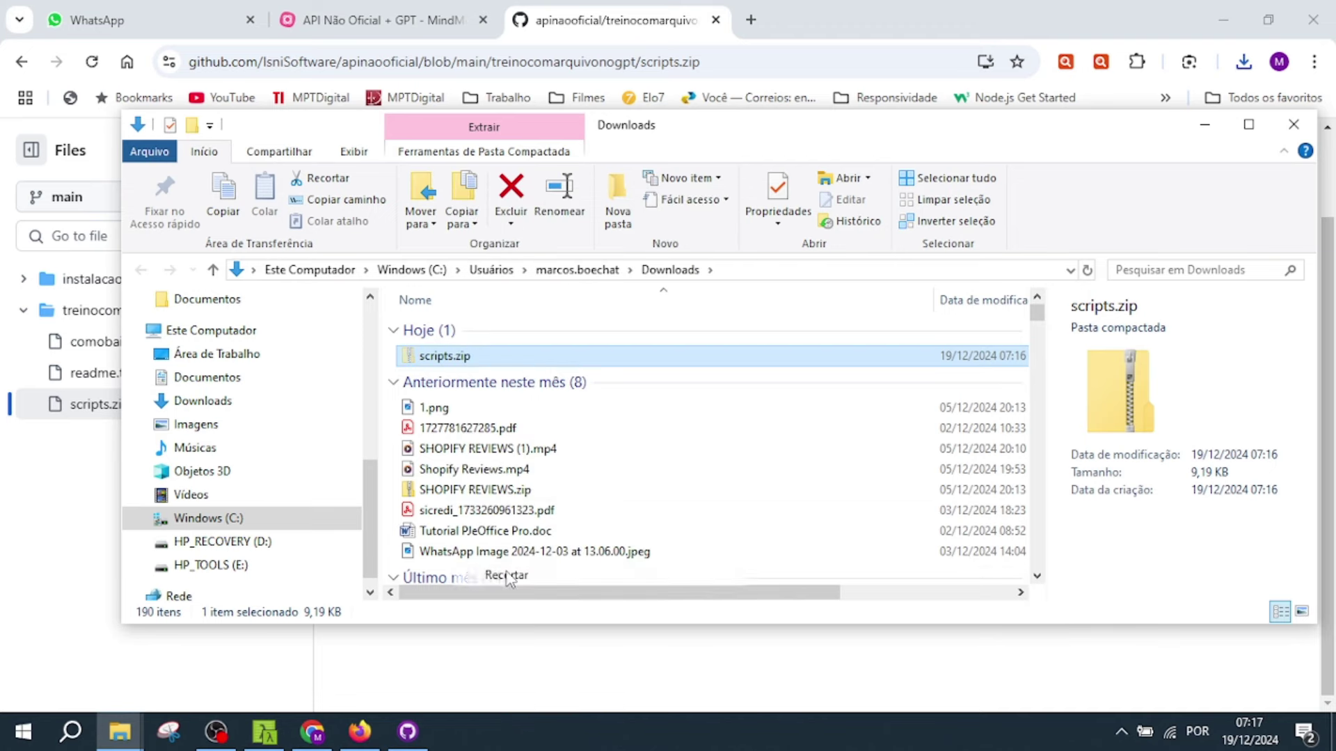
left_click(251, 519)
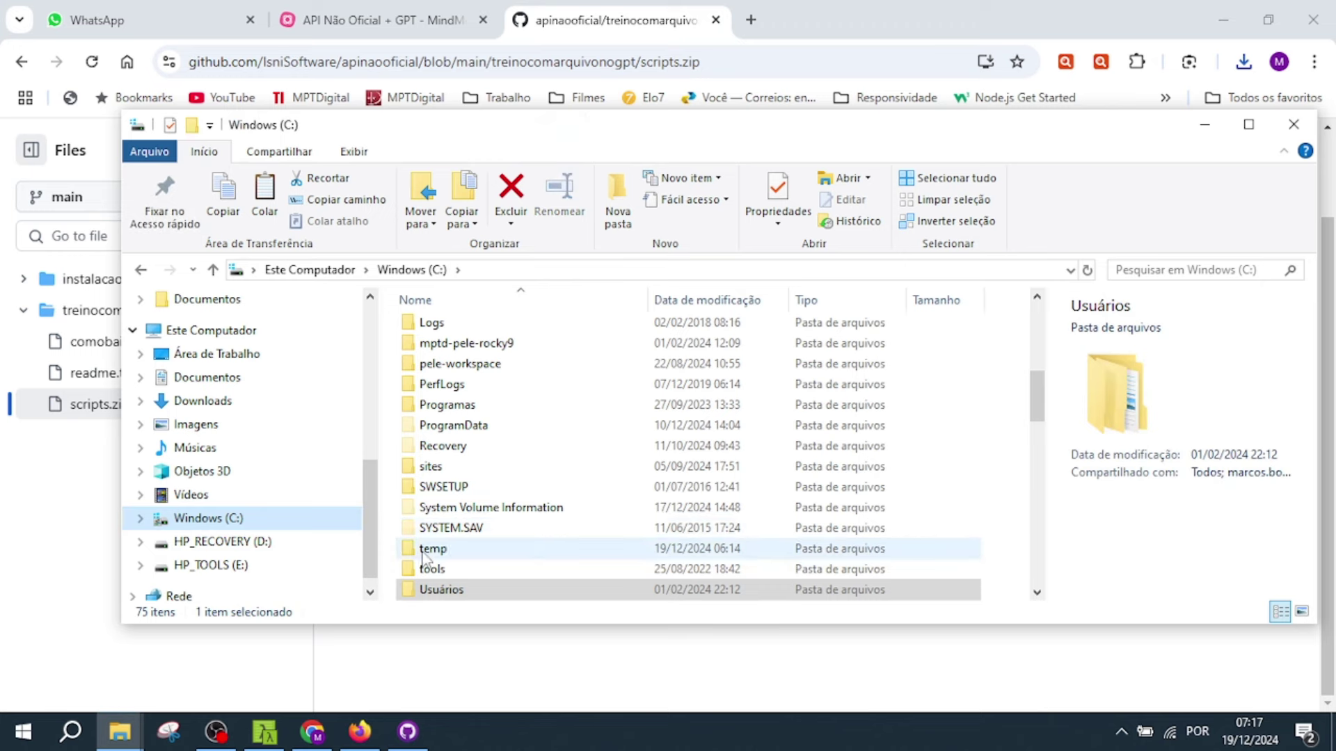
double_click(426, 550)
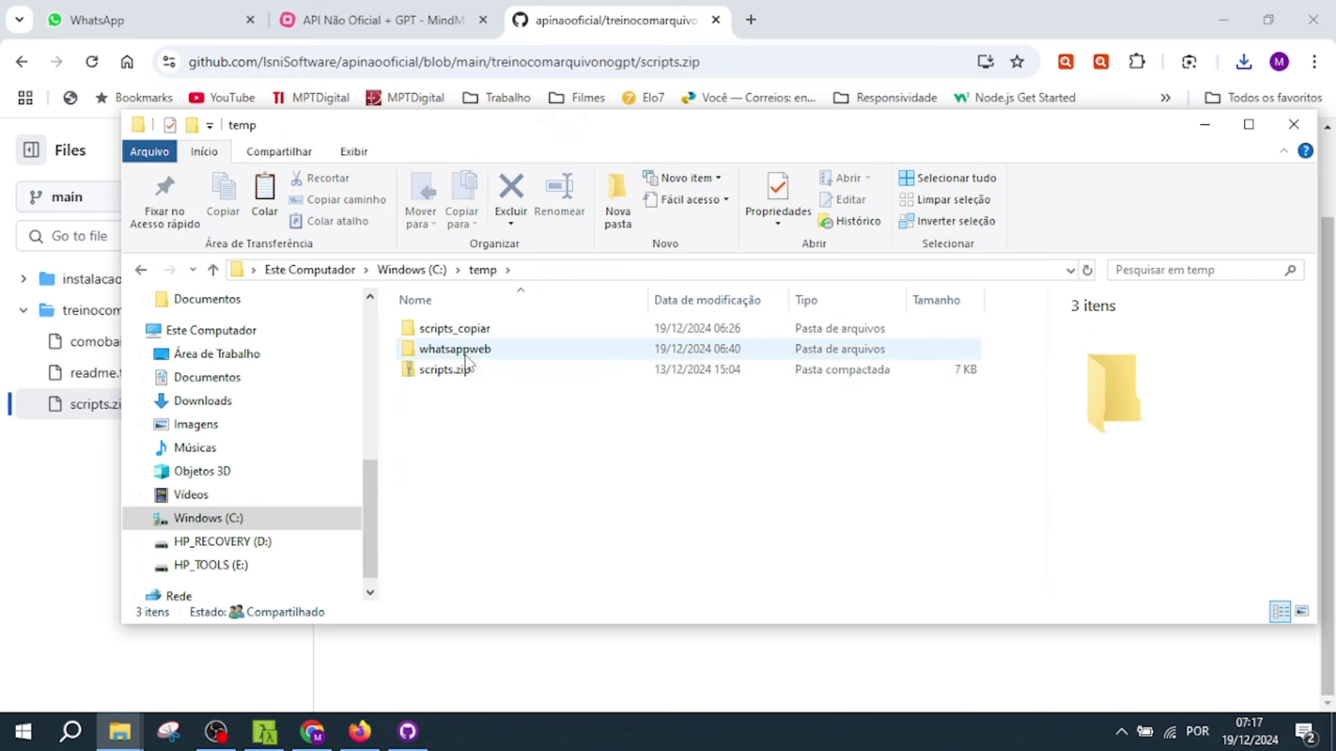
double_click(465, 352)
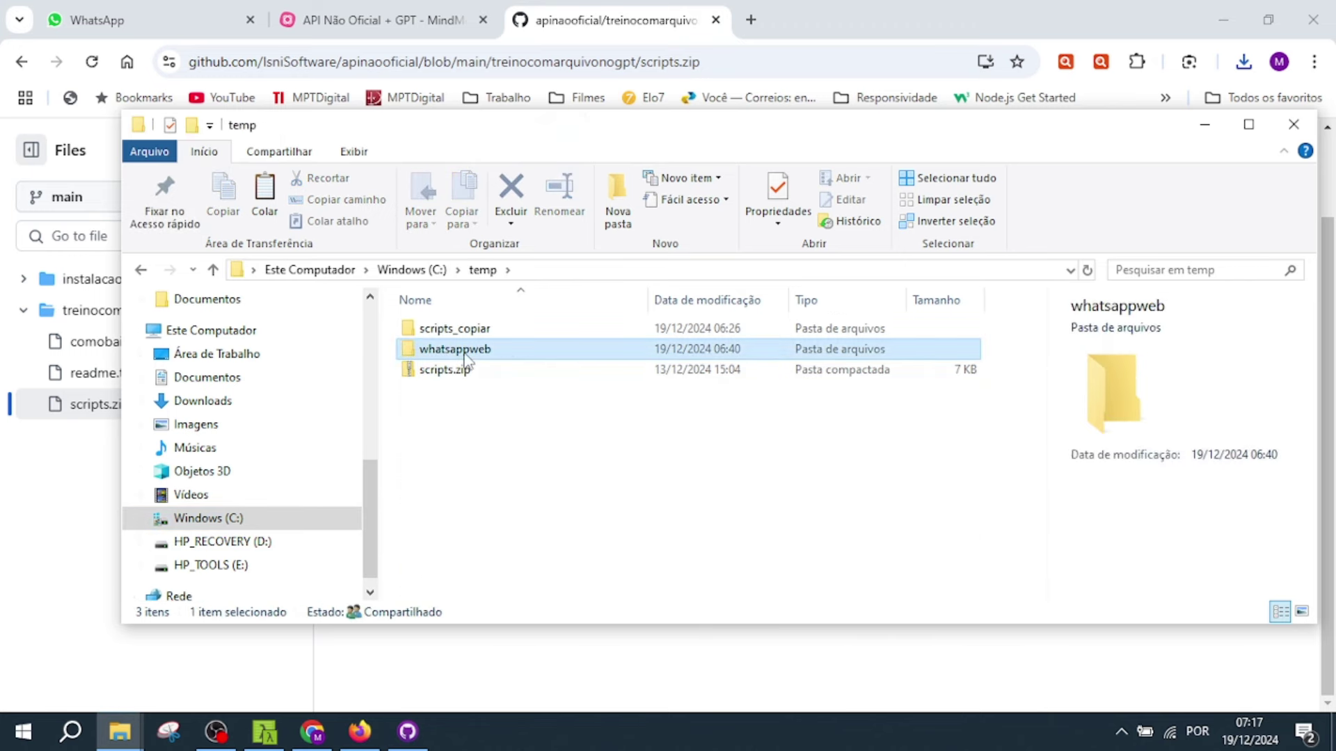
right_click(446, 551)
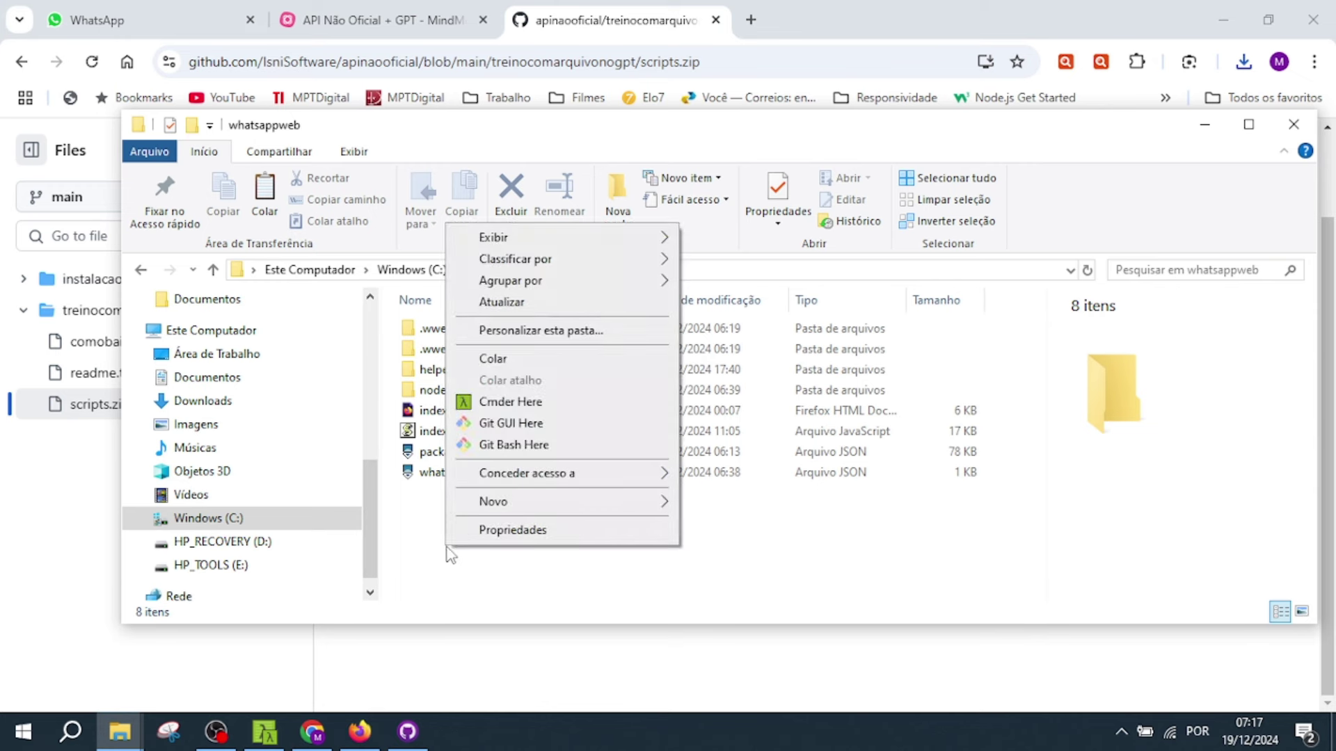
left_click(520, 357)
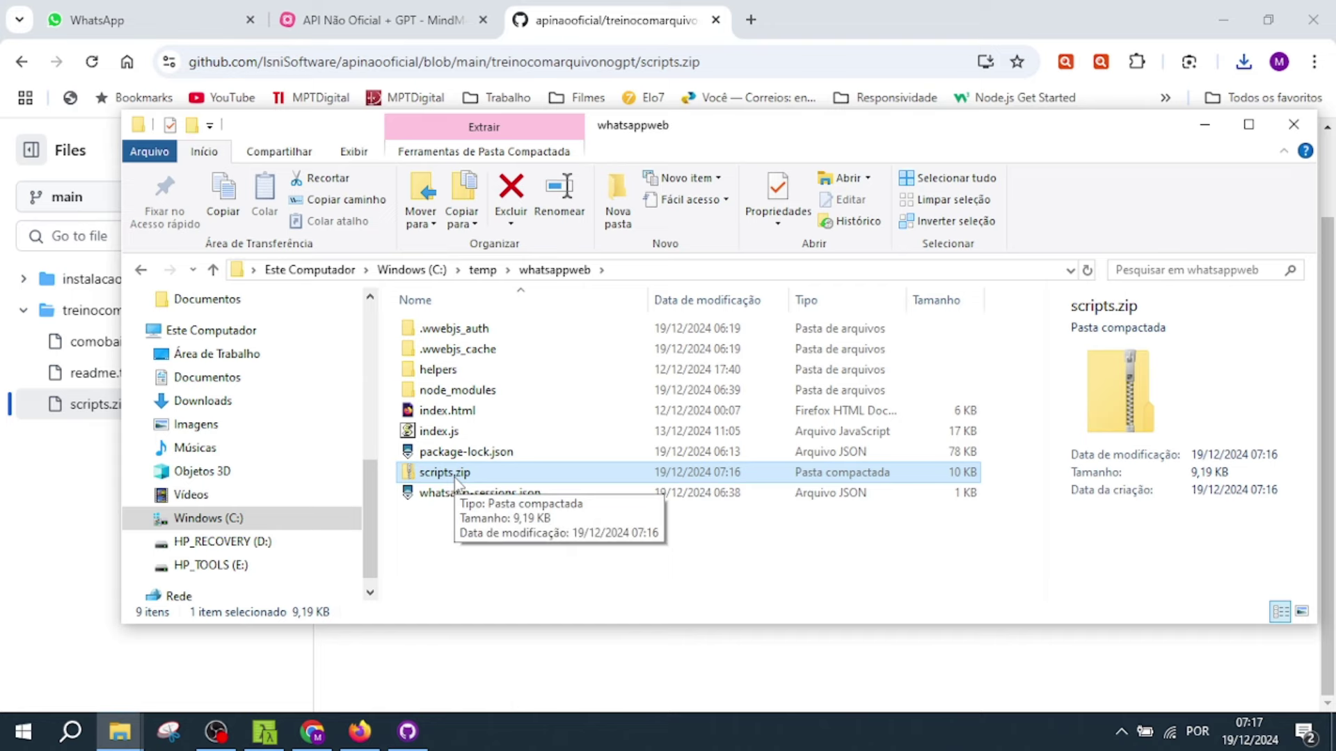
- Copy the four files inside scripts.zip (.env, app_ia.js, comandos.txt, gpt_lojalegal.txt) into whatsappweb
double_click(455, 478)
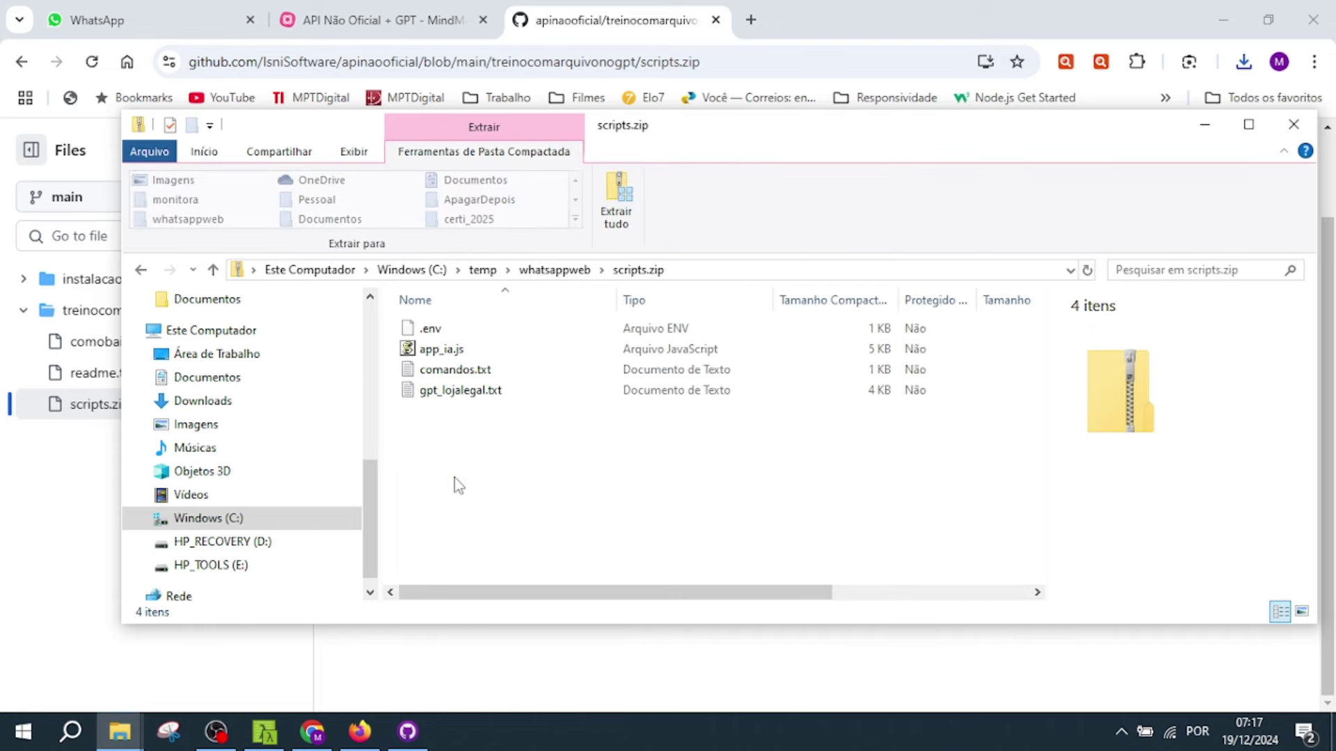
left_click_drag(703, 125, 785, 185)
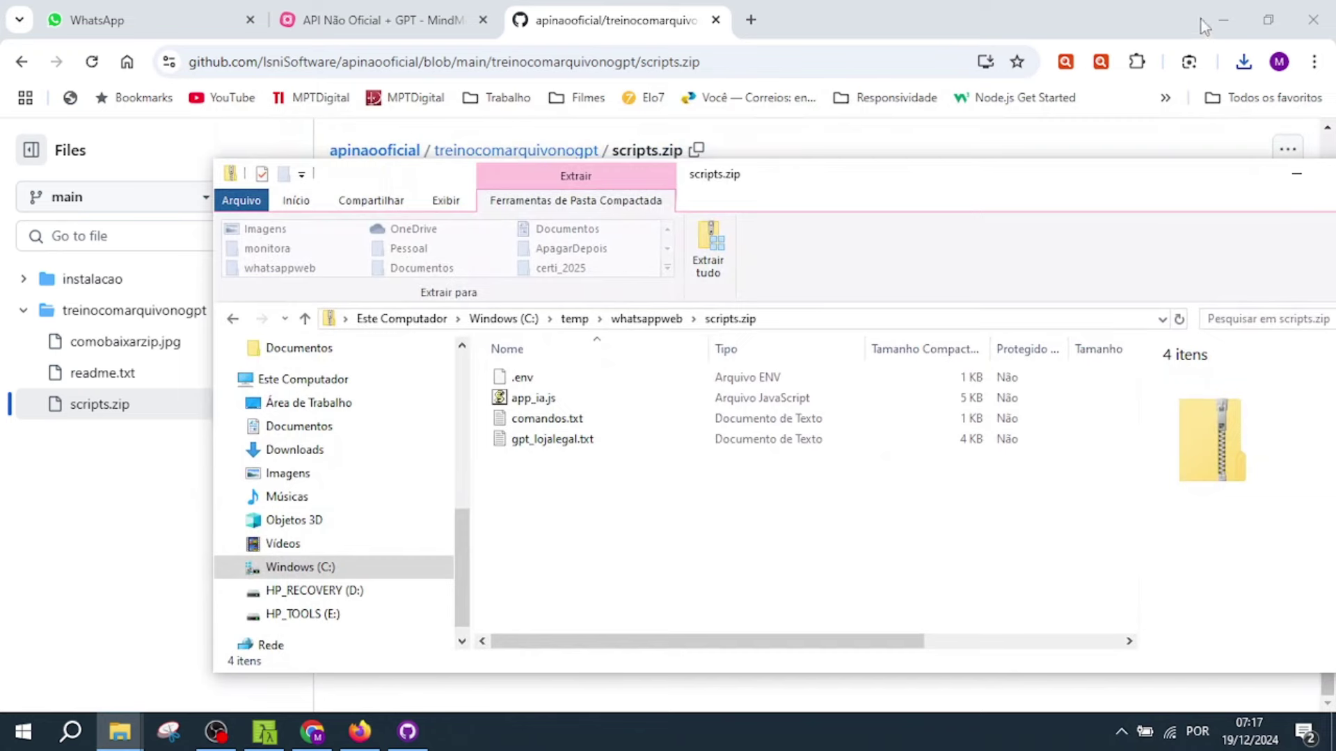
left_click(1221, 21)
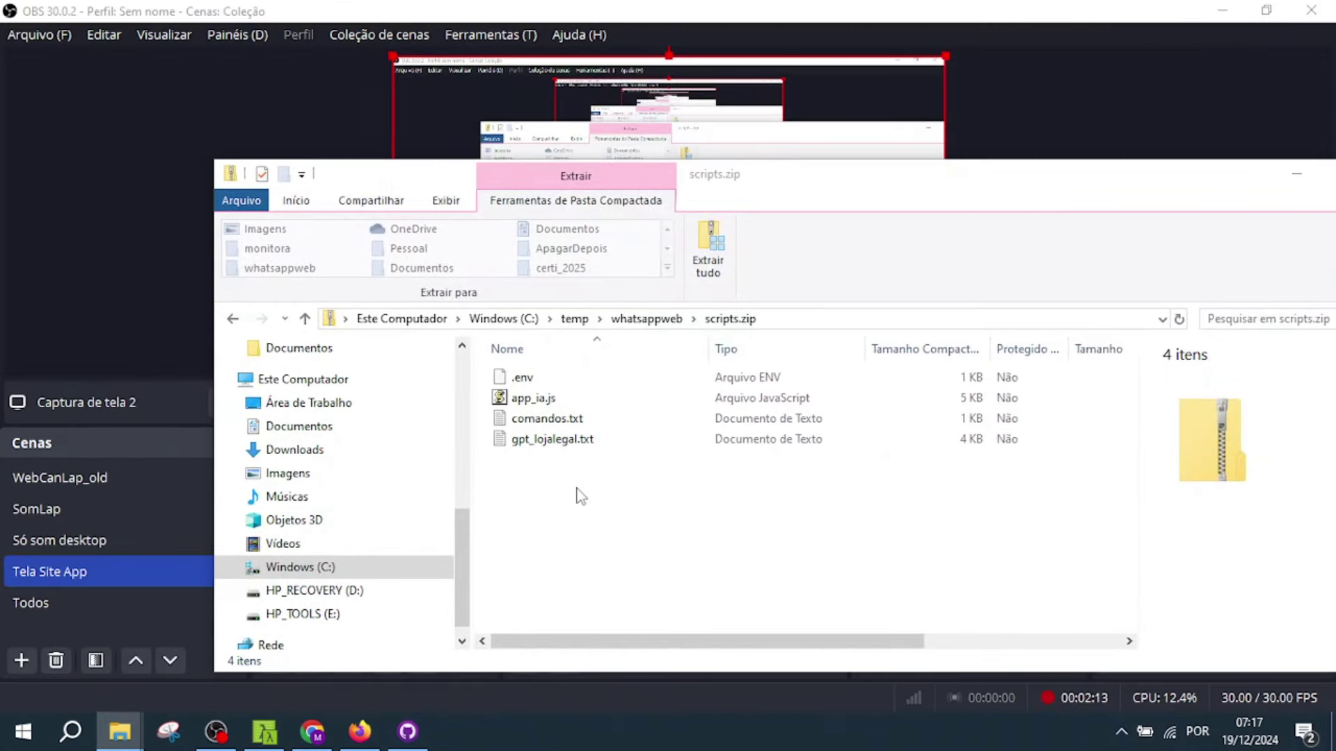
left_click_drag(568, 488, 533, 447)
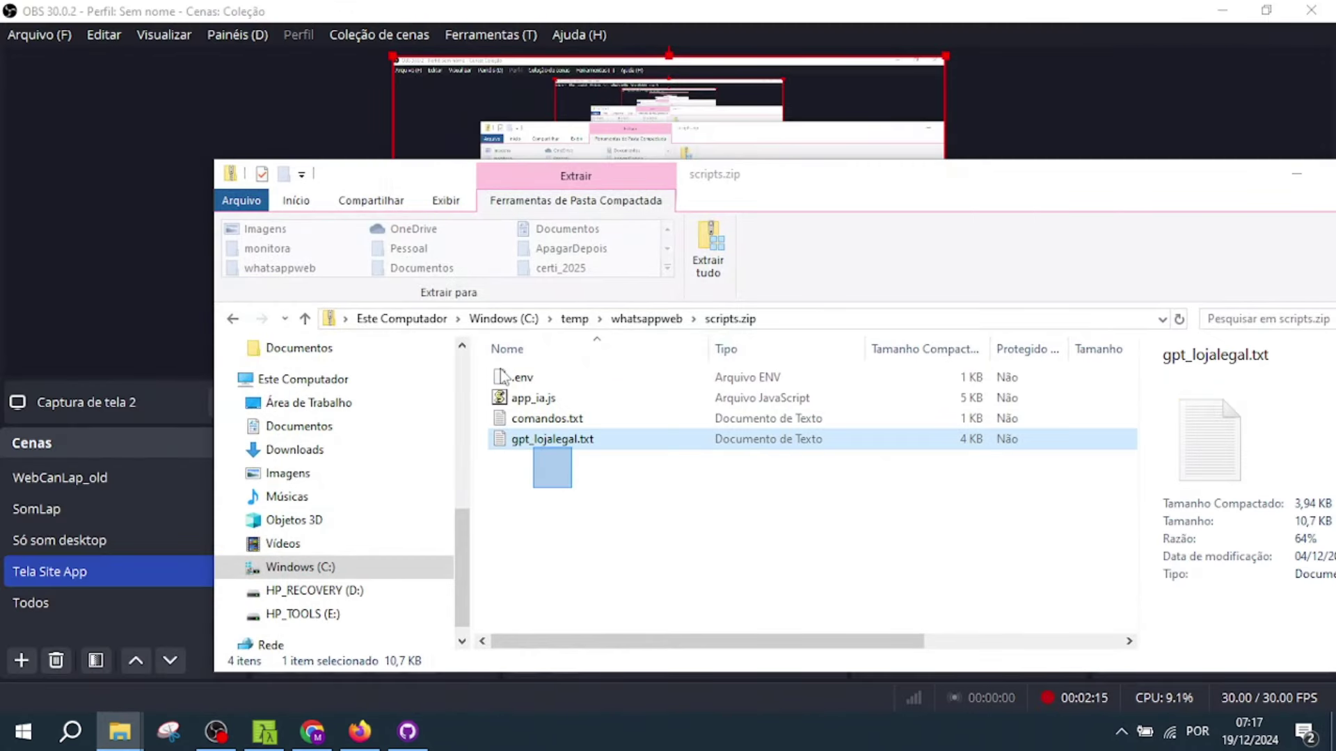
left_click_drag(502, 377, 495, 372)
key("BackSpace")
right_click(551, 612)
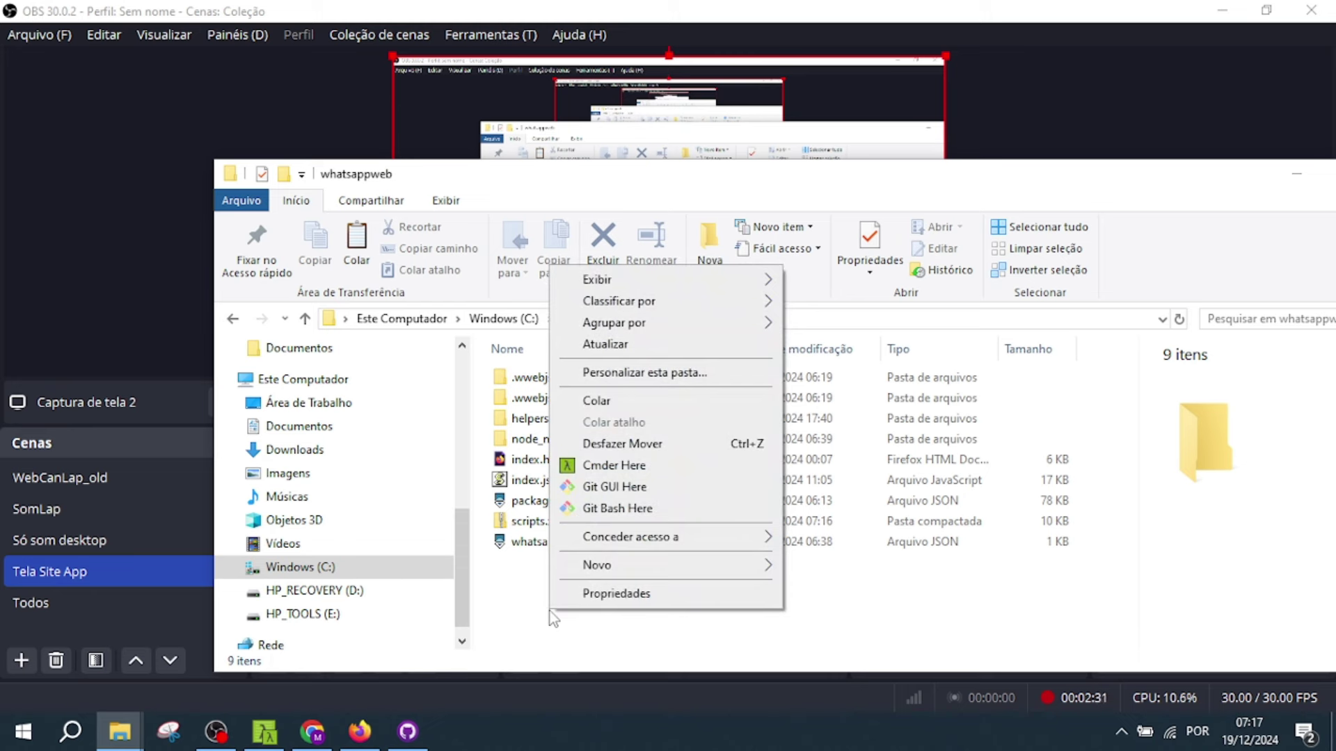
left_click(657, 407)
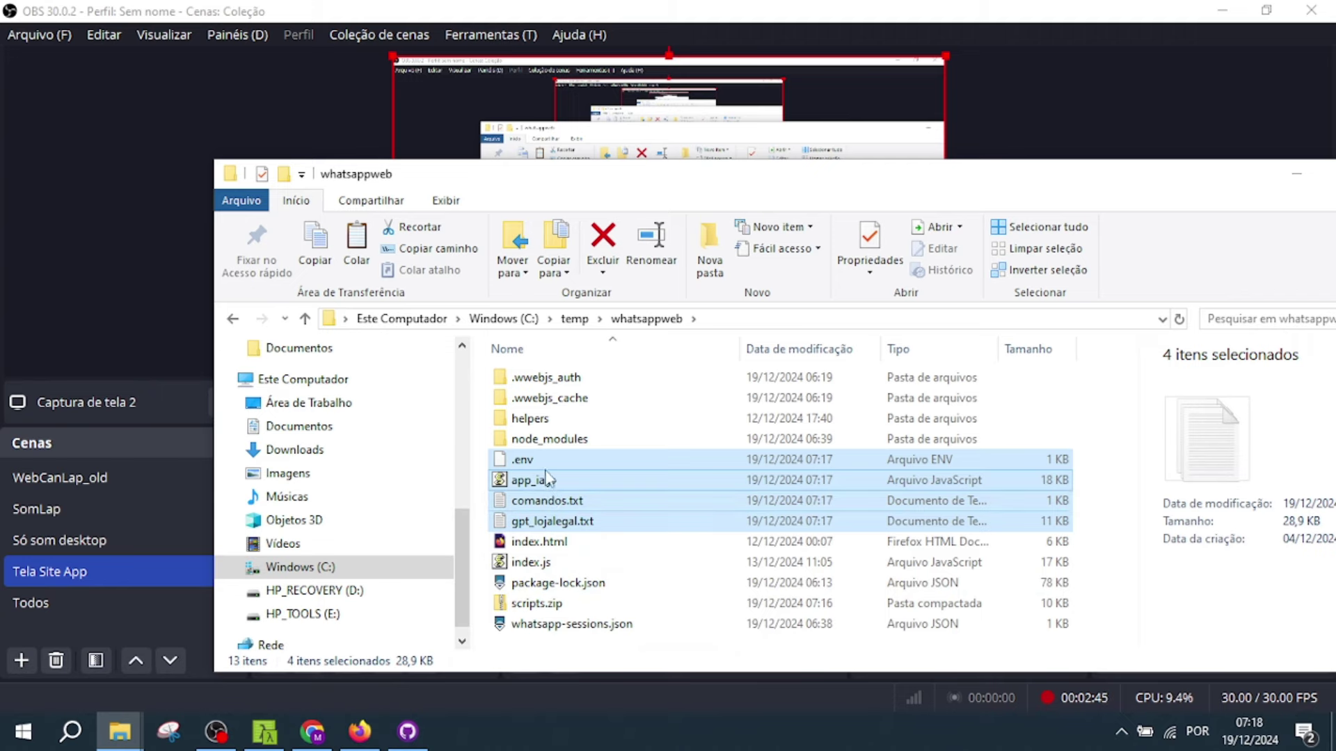
- In MindMeister, expand Copiar arquivos to show .env and app_ia.js
left_click(320, 743)
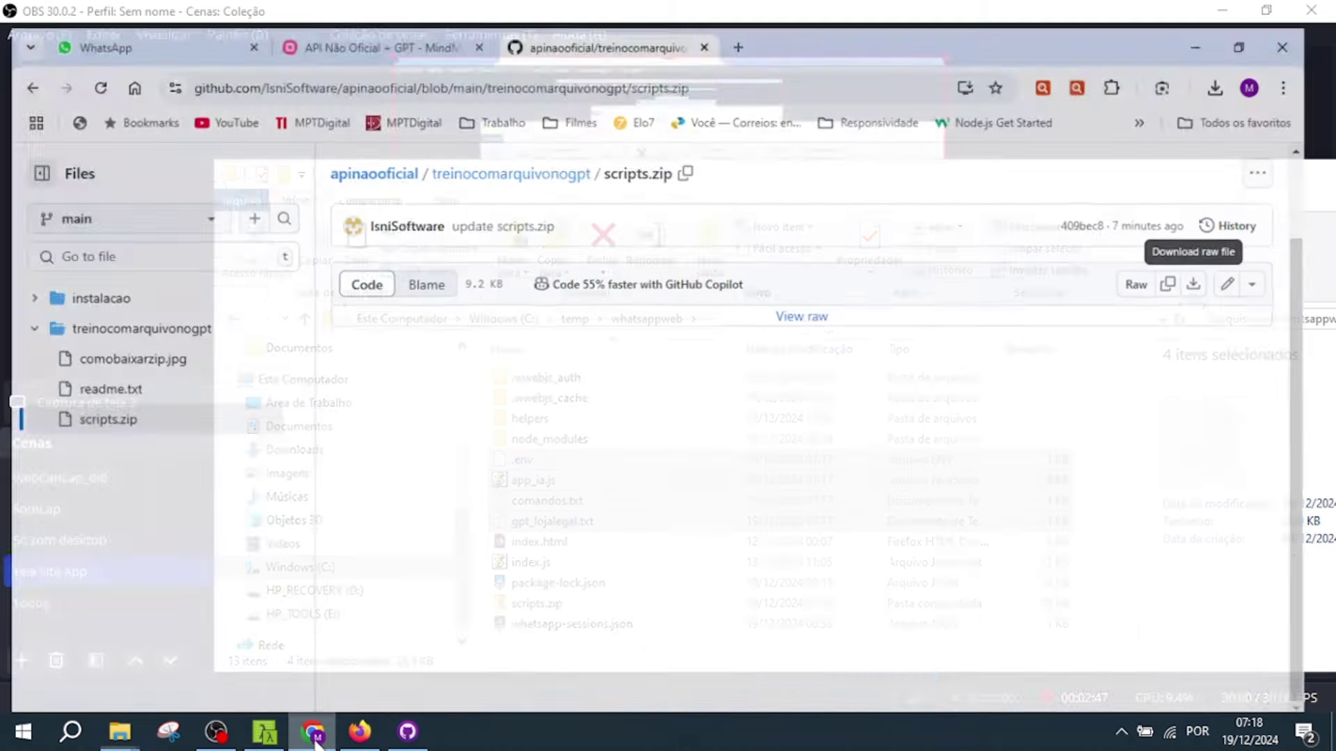
left_click(345, 31)
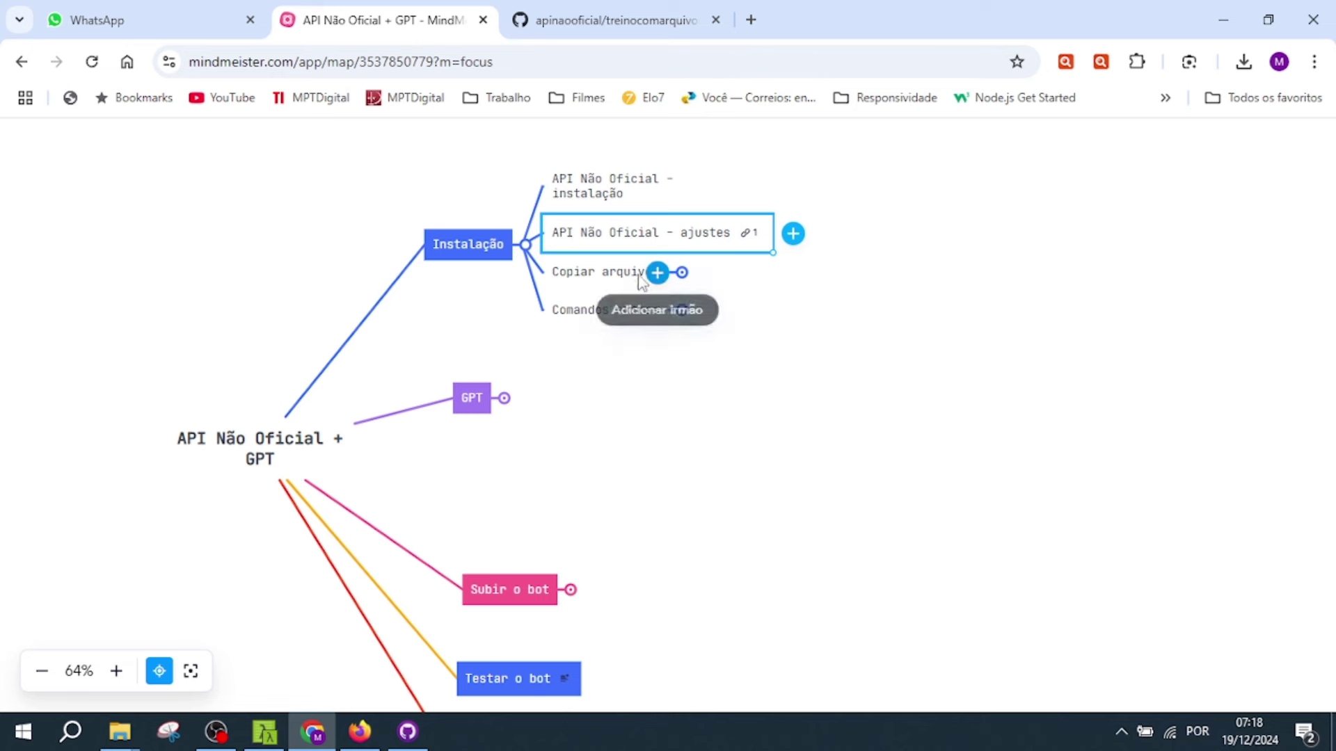
left_click(629, 273)
left_click(683, 272)
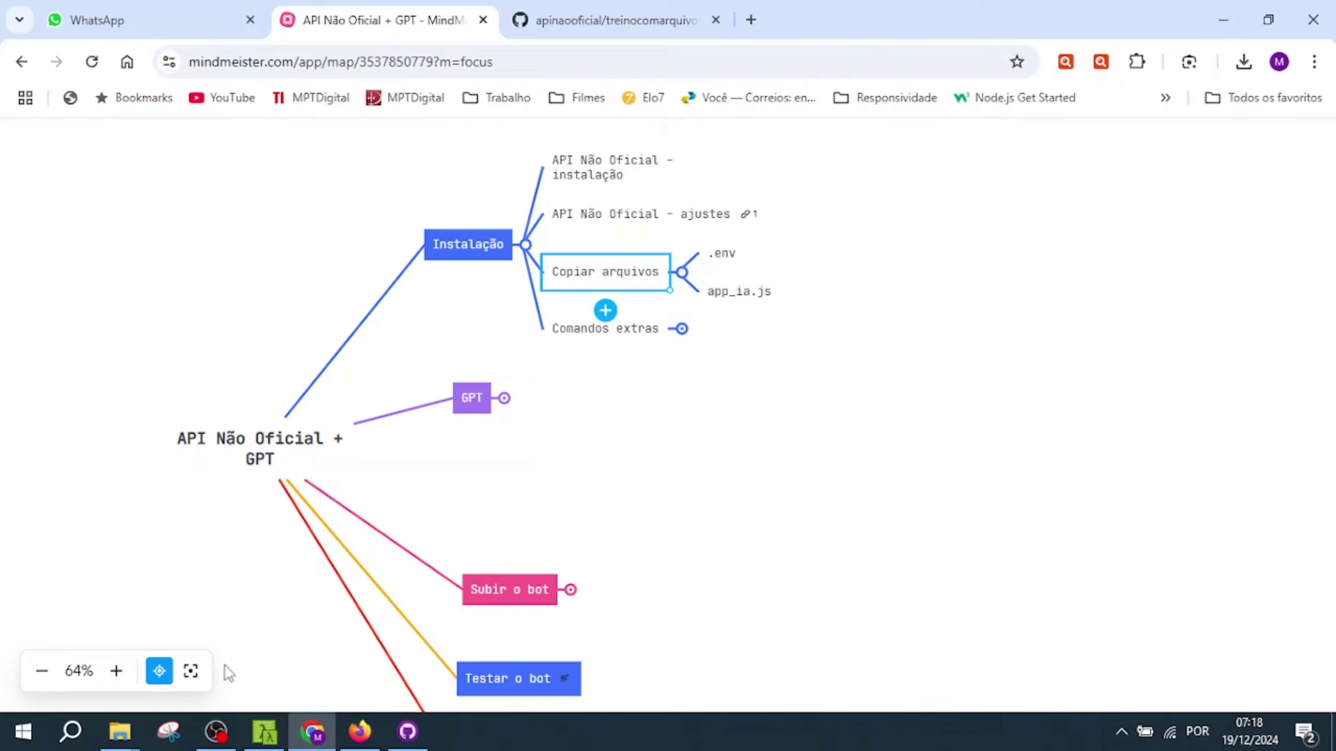
- Select .env in the whatsappweb folder, then expand Comandos extras to reveal comandos.txt
mouse_move(134, 733)
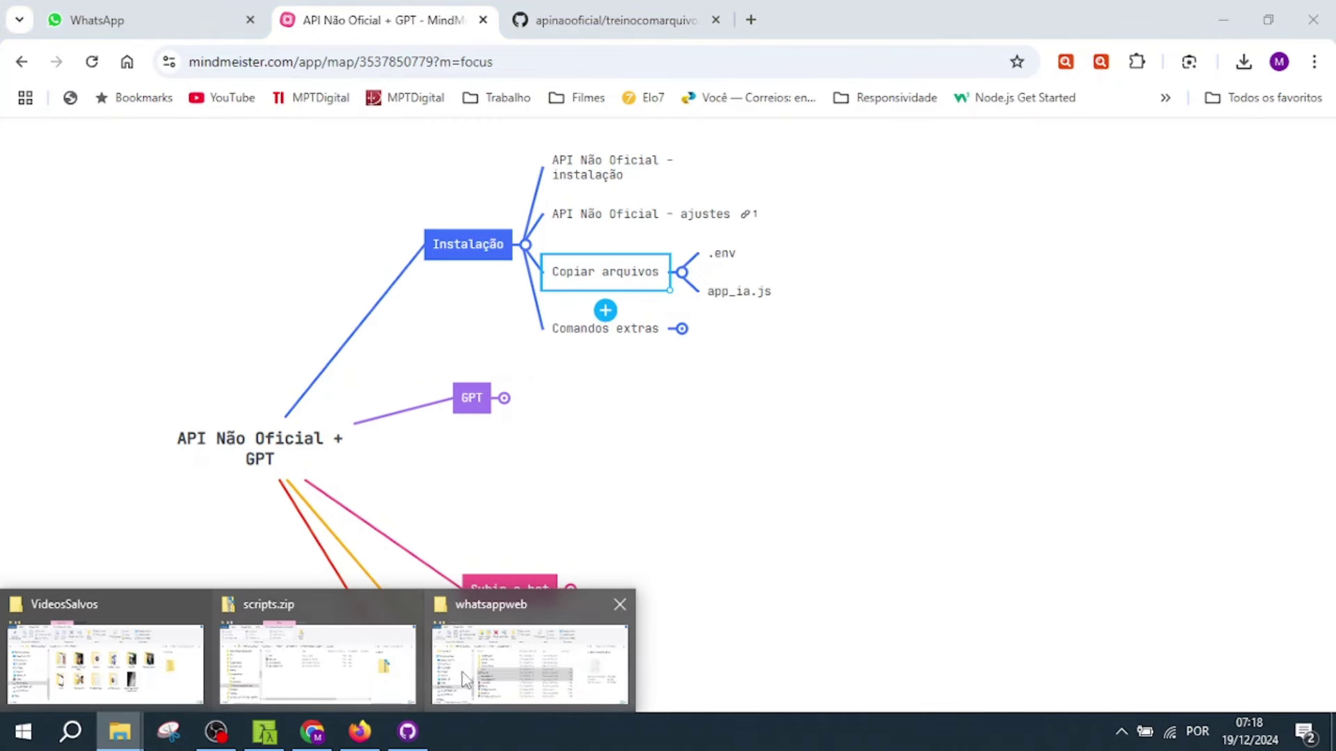
left_click(530, 665)
left_click(549, 461)
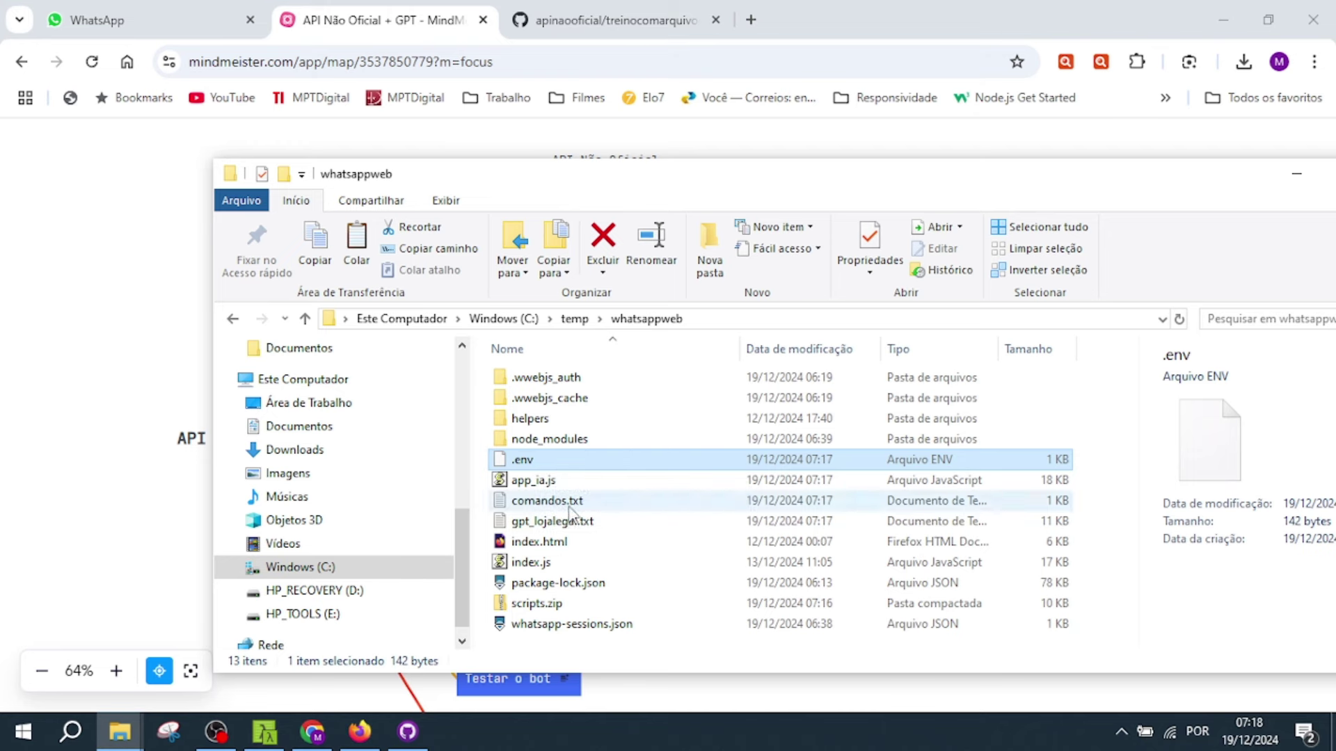
left_click(433, 20)
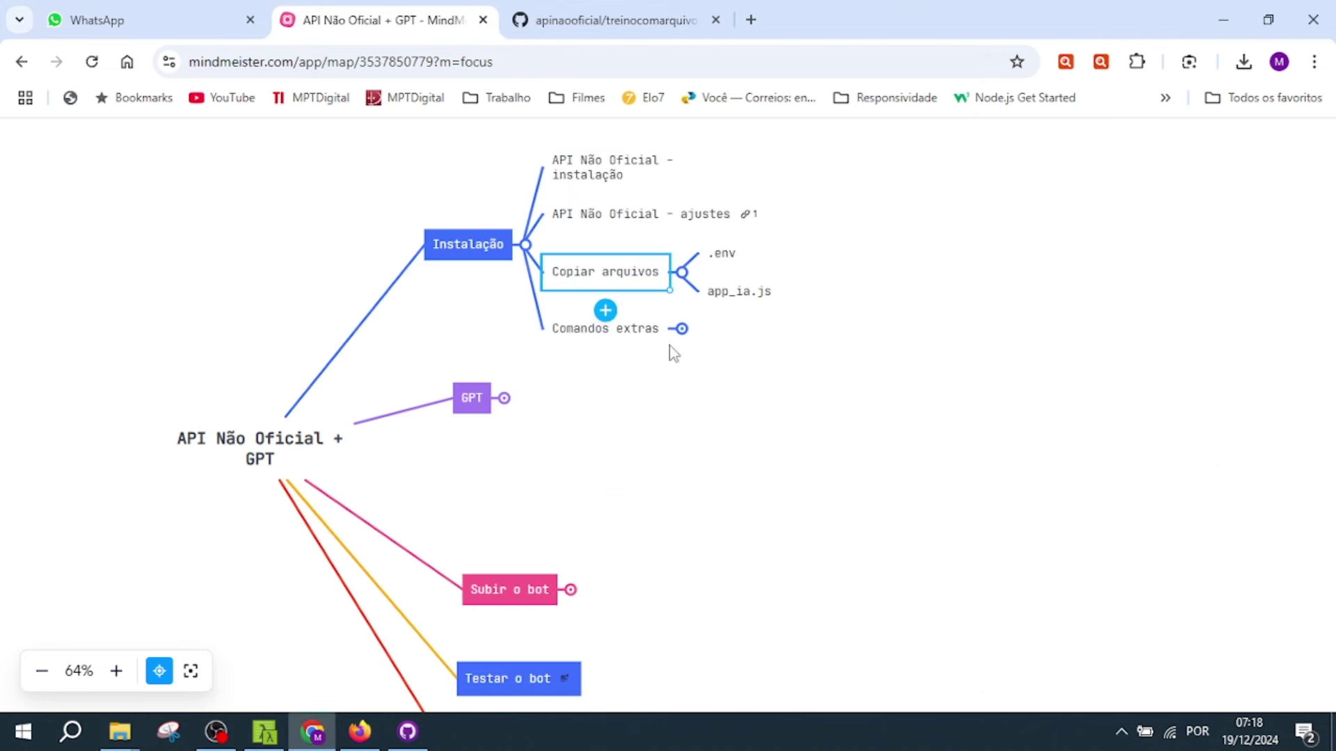
left_click(681, 330)
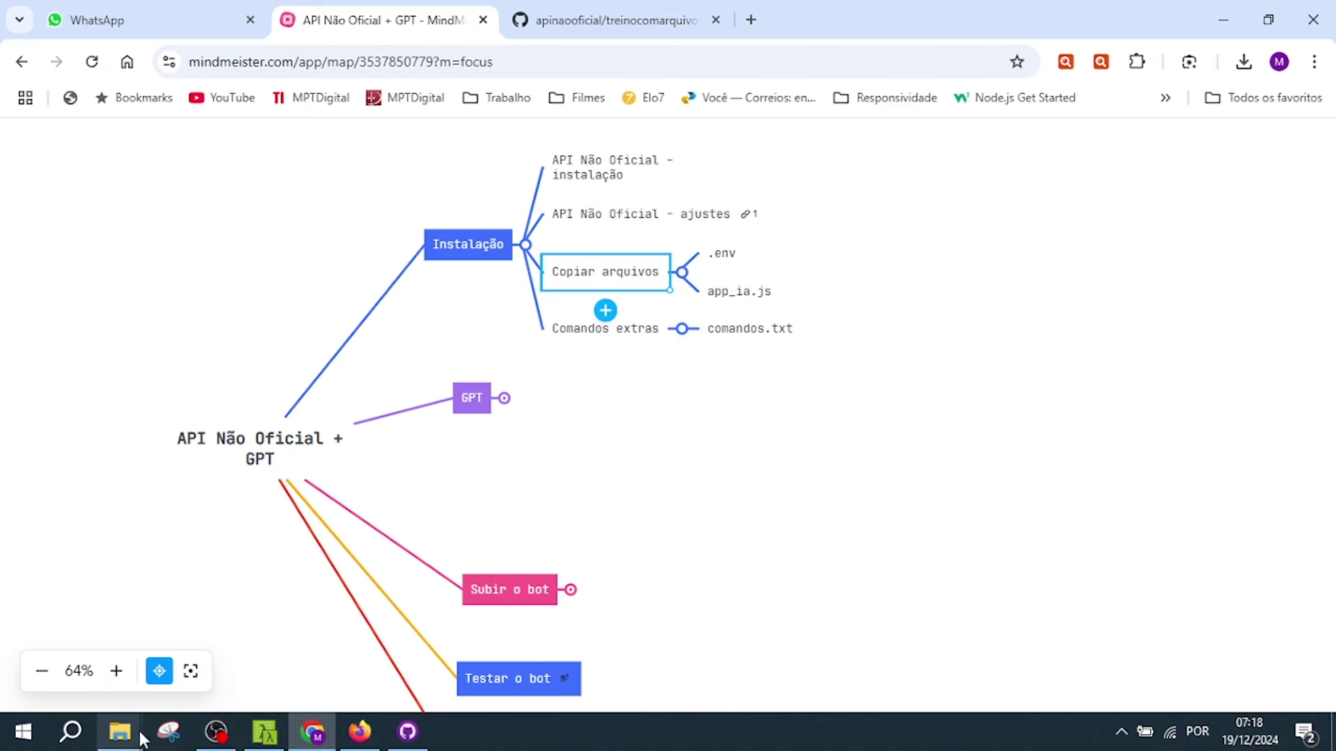
- Open comandos.txt in Notepad and select its two npm install command lines
mouse_move(119, 731)
left_click(514, 643)
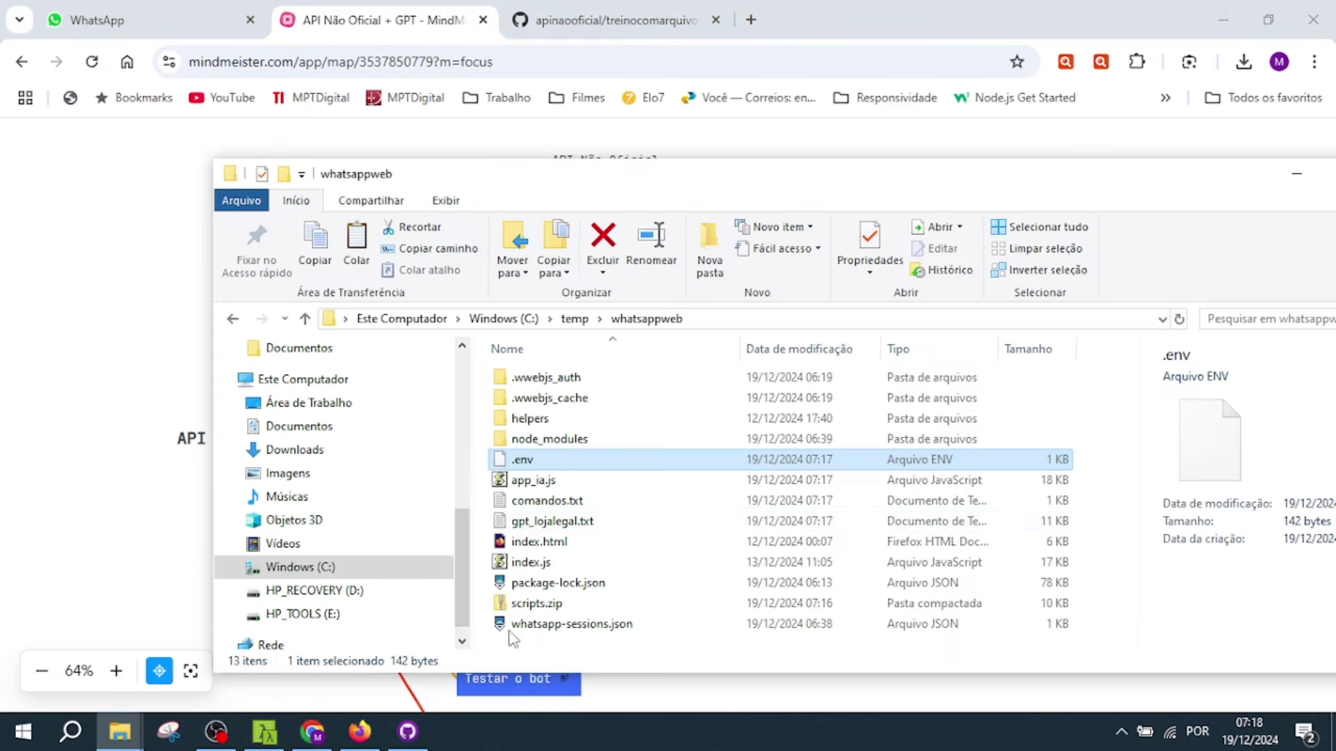
left_click(554, 503)
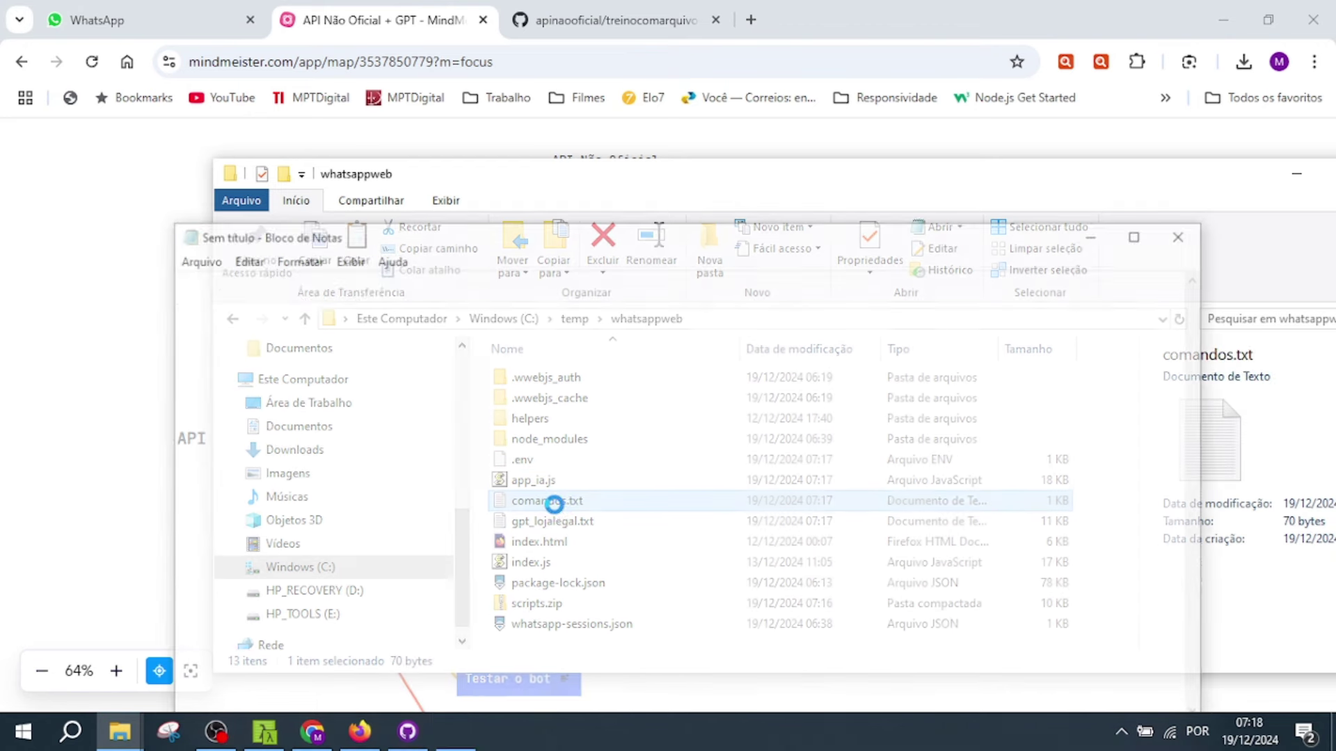
left_click(396, 279)
left_click_drag(396, 279, 167, 279)
left_click_drag(433, 240, 469, 144)
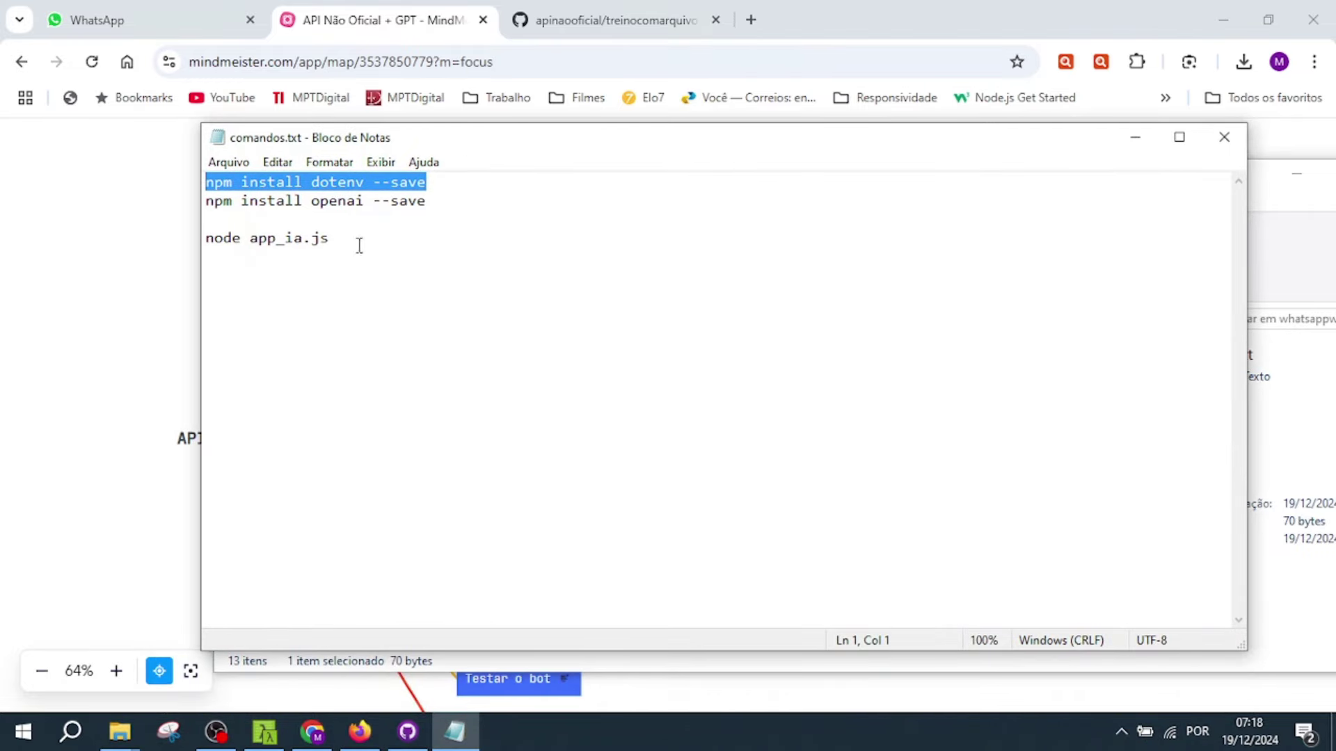
left_click_drag(427, 201, 185, 179)
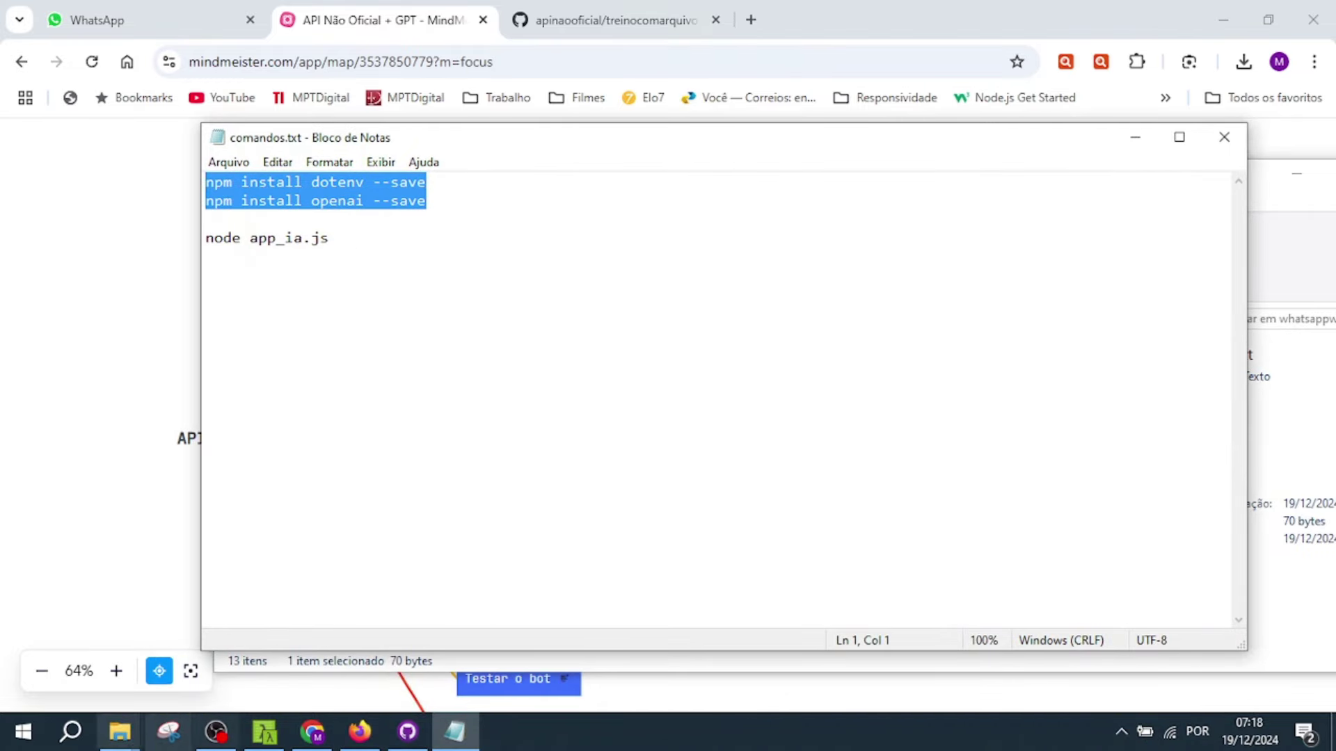
left_click(72, 732)
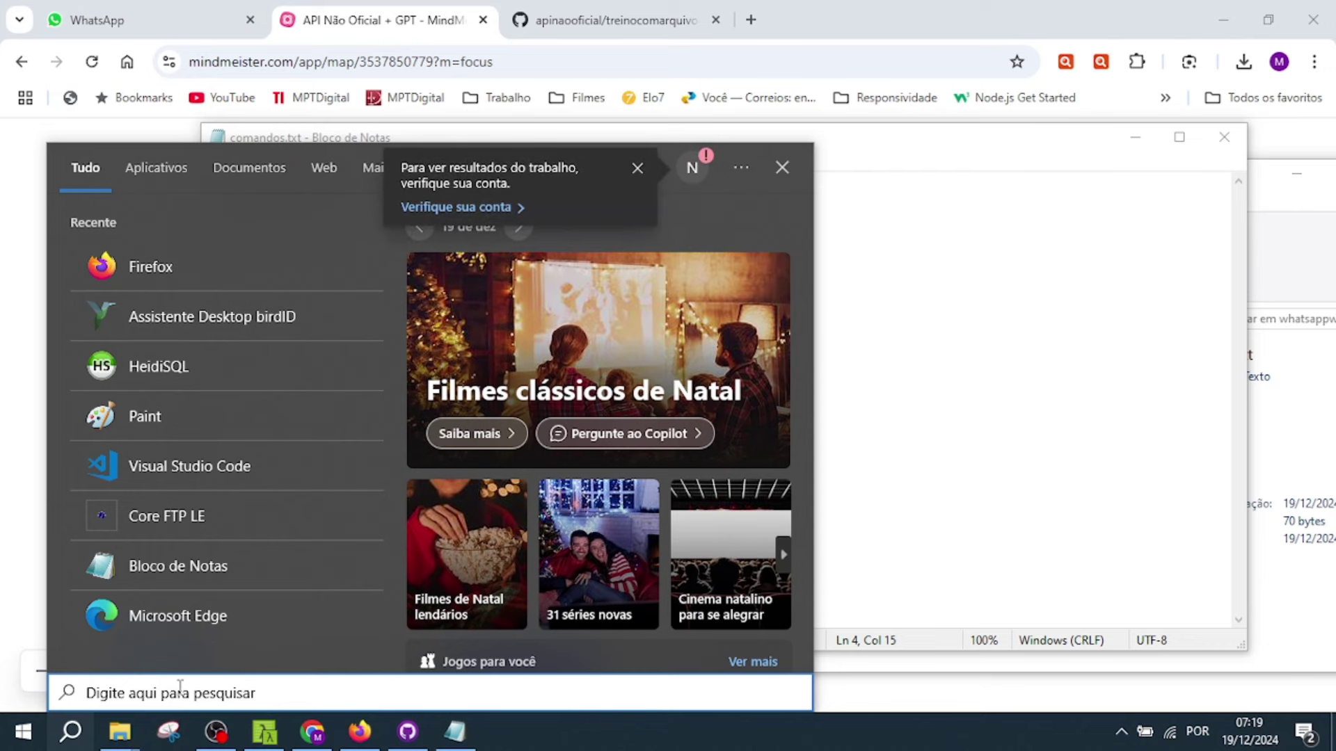
- Open Command Prompt, change to C:\temp\whatsappweb and list its contents with dir
type("cmd")
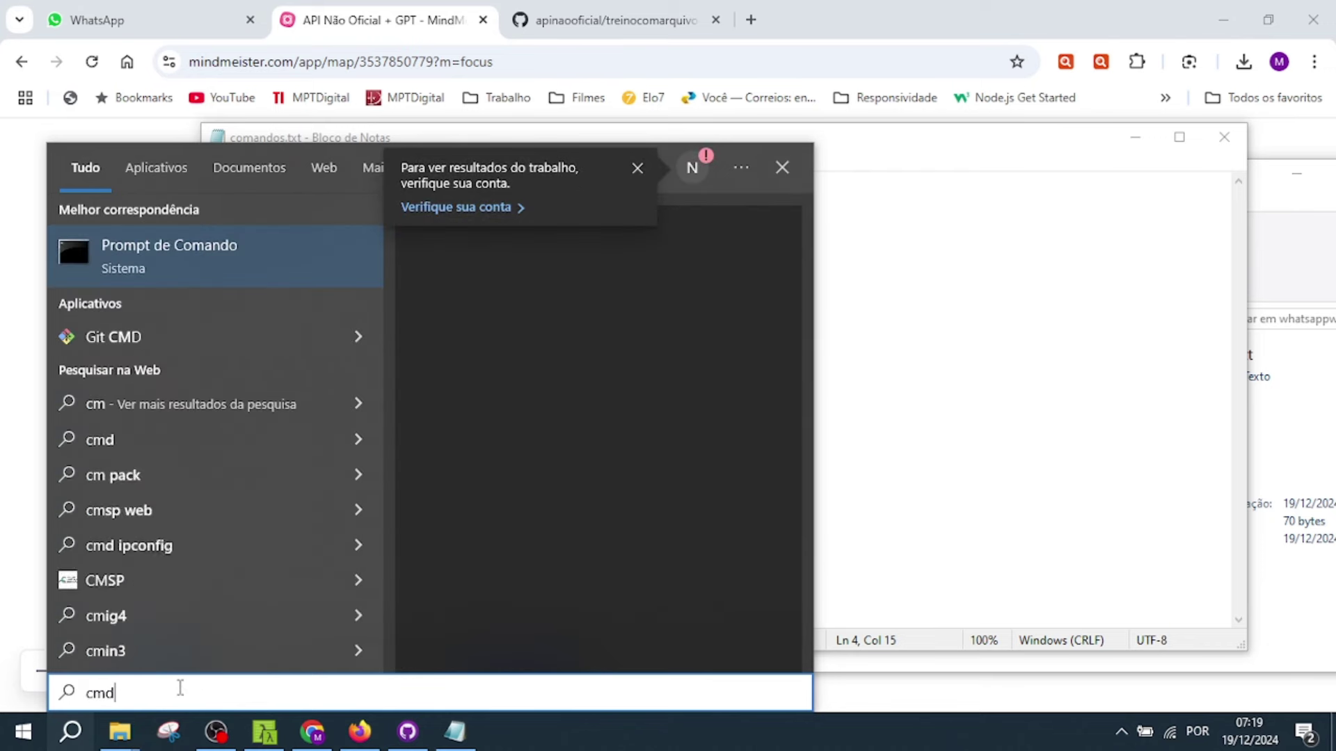
left_click(181, 257)
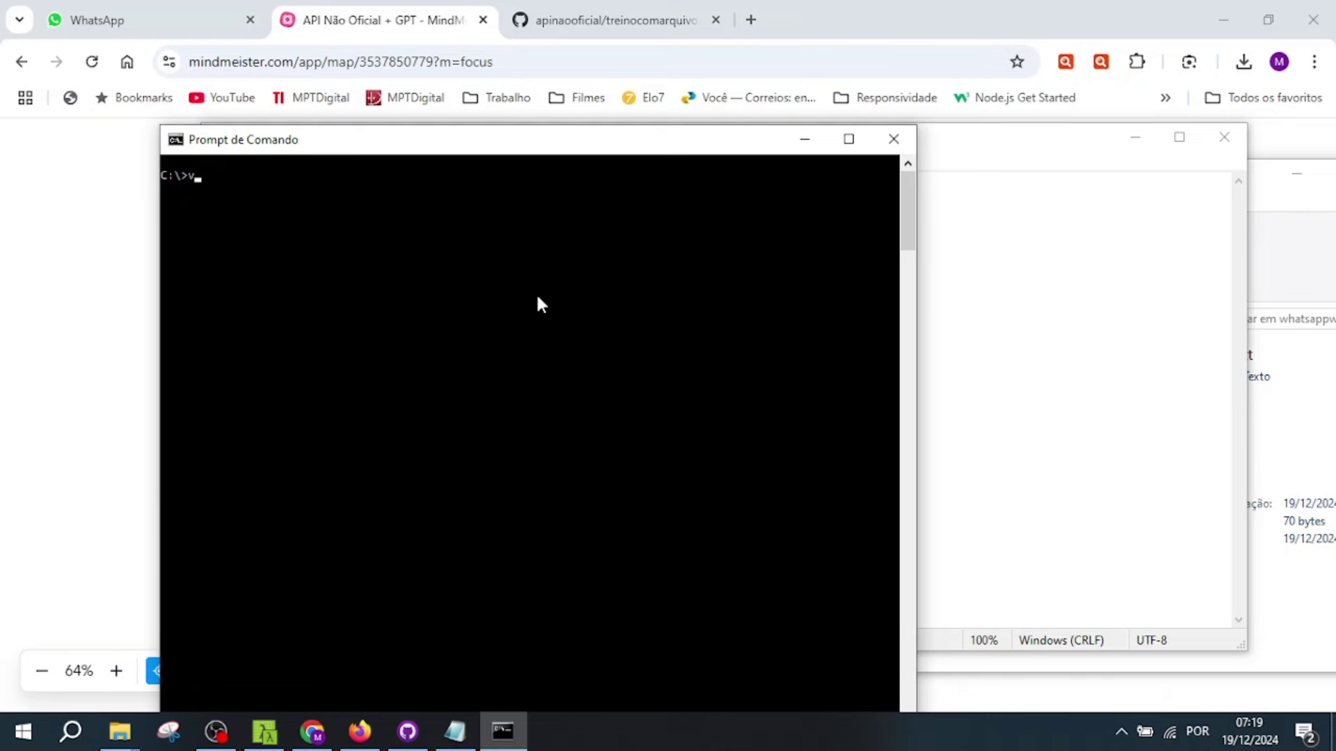
key("BackSpace")
type("cd temp")
key("Return")
type("cd wh")
key("Tab")
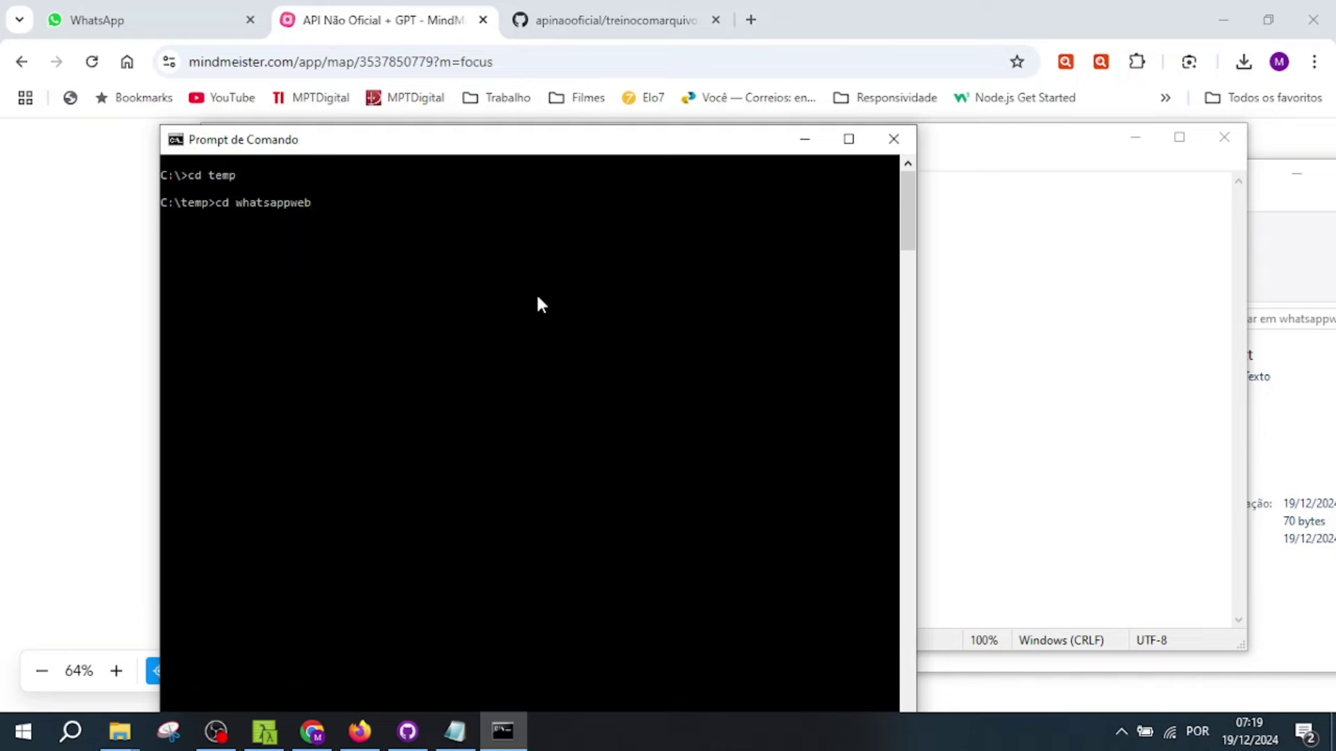
key("Return")
type("d")
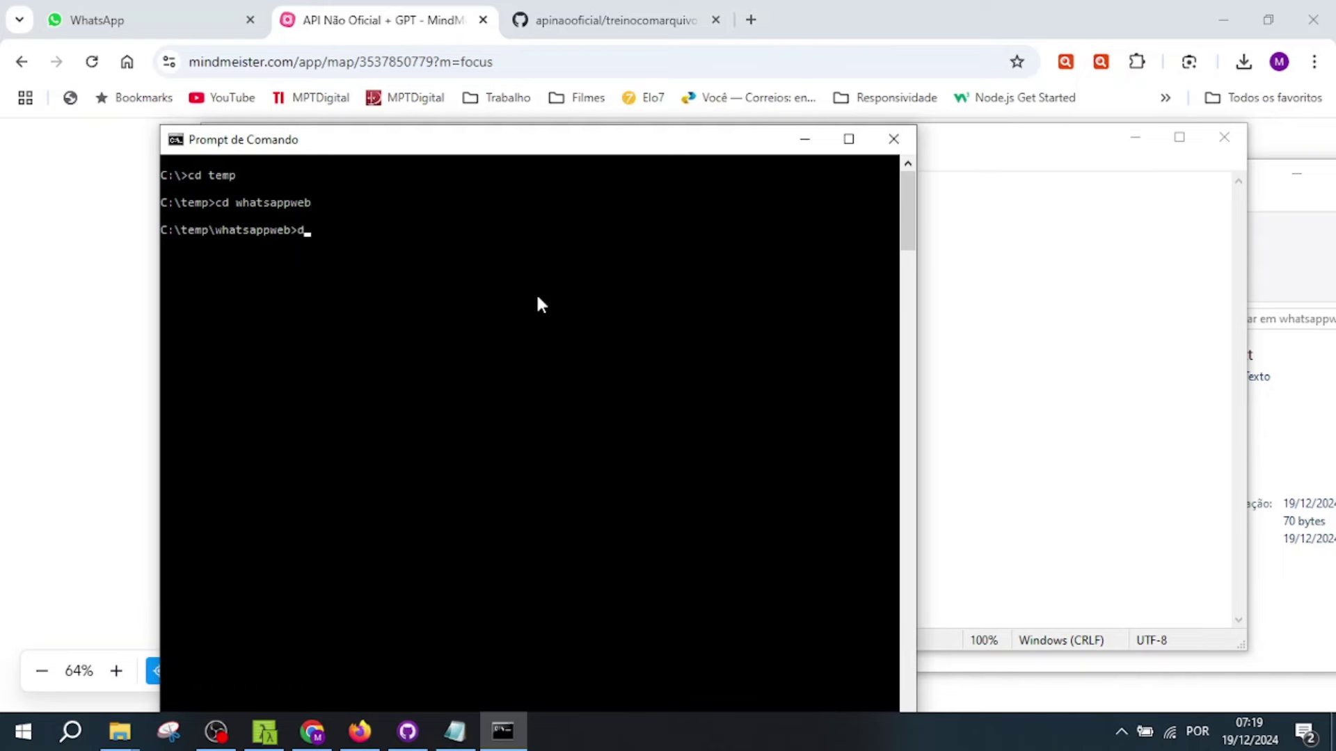
type("ir")
key("Return")
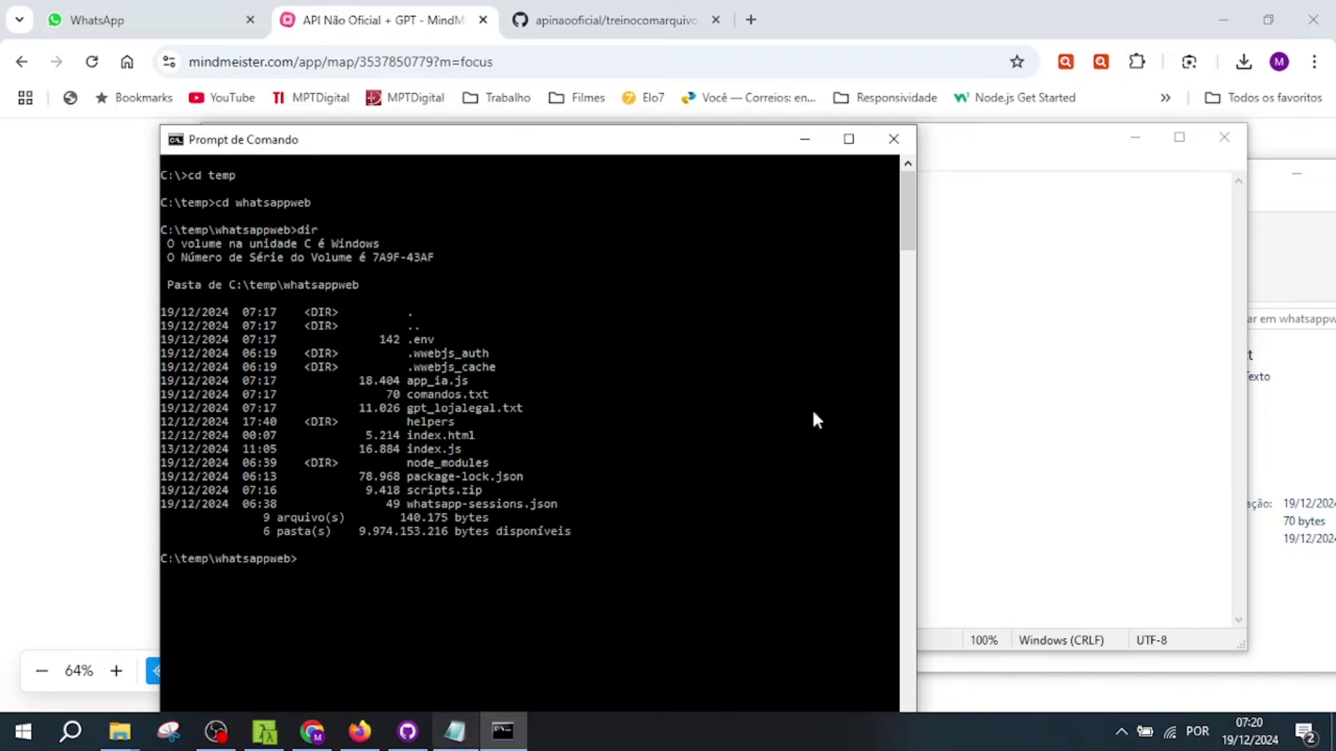
- Copy npm install dotenv --save from Notepad and run it in the console
left_click_drag(970, 156, 1332, 160)
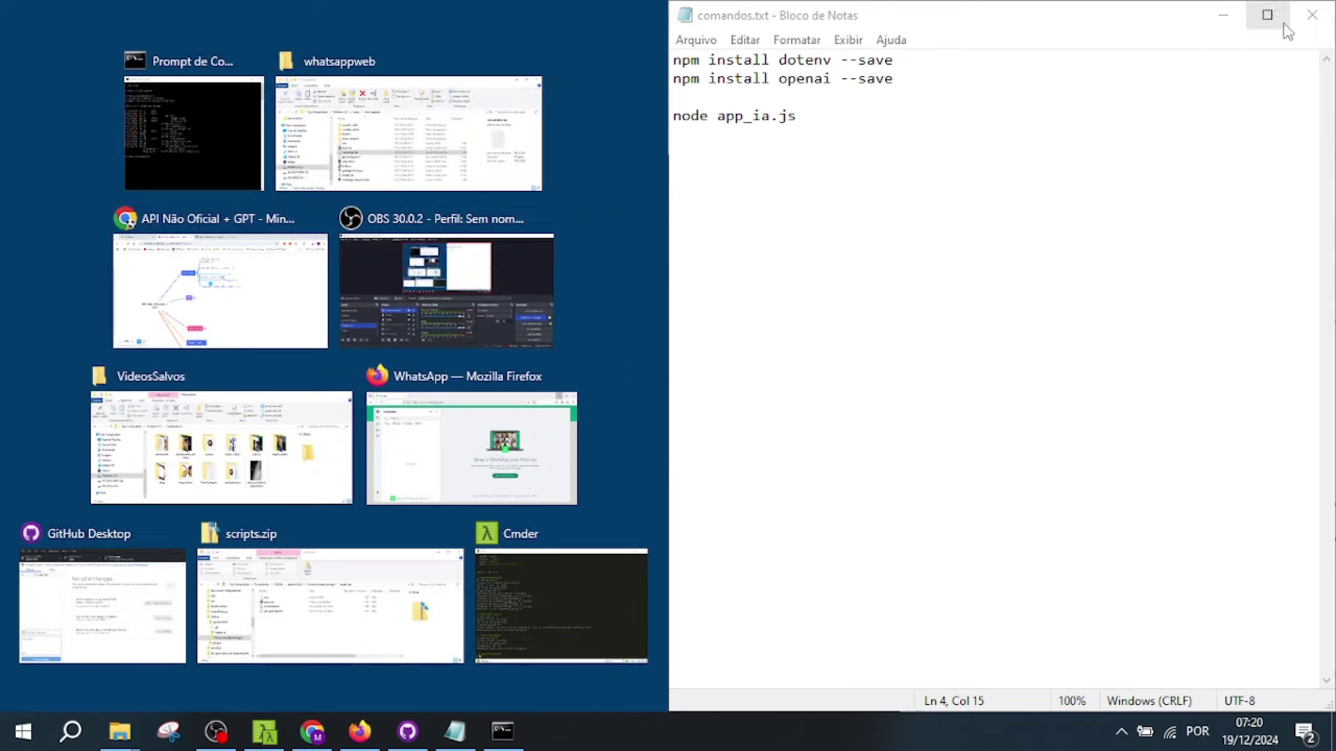
left_click_drag(1008, 21, 977, 89)
left_click_drag(581, 125, 244, 129)
key("ctrl+c")
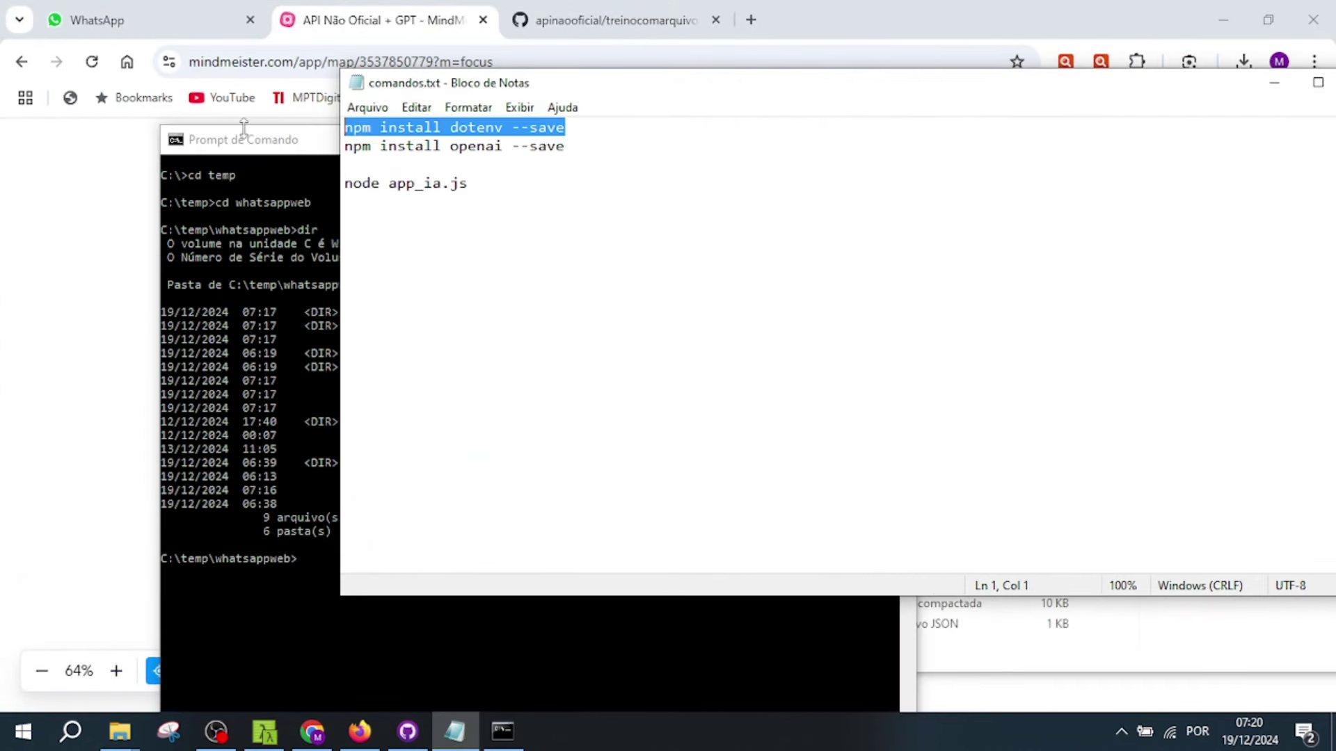
left_click(293, 560)
right_click(306, 557)
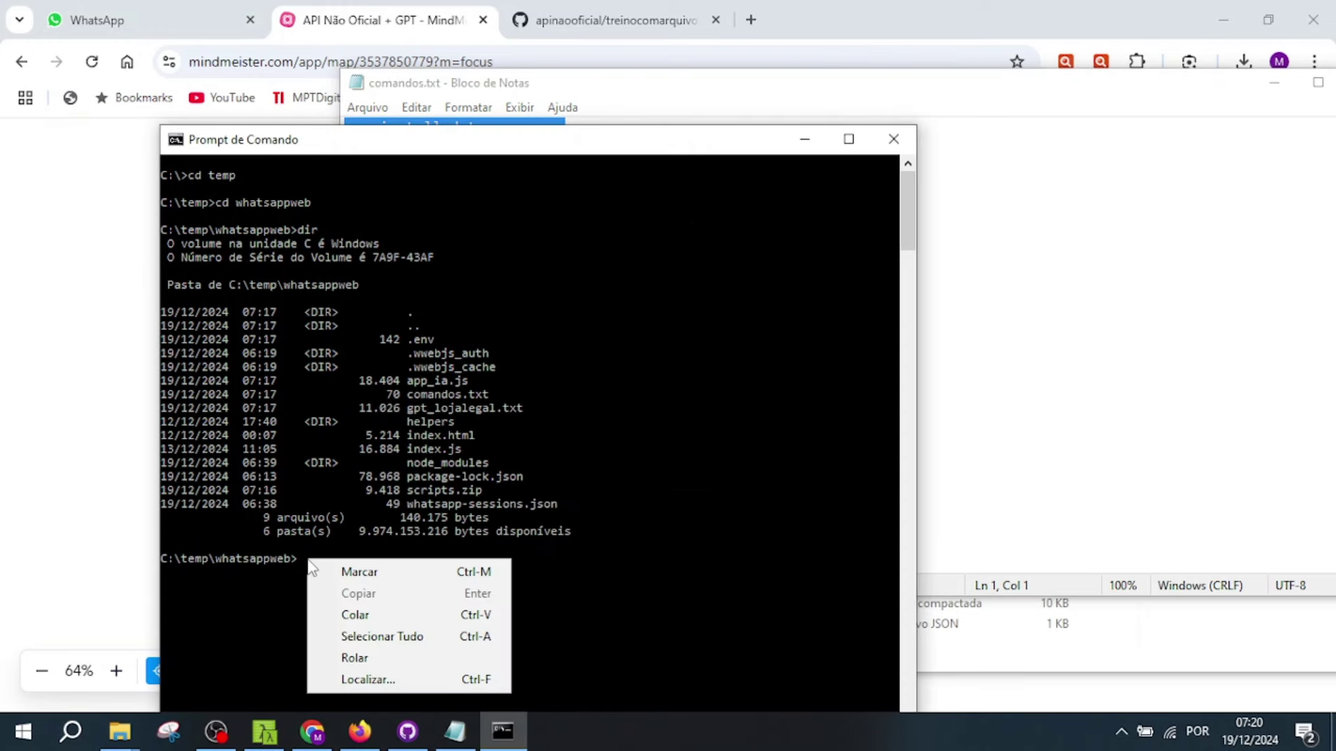
left_click(351, 615)
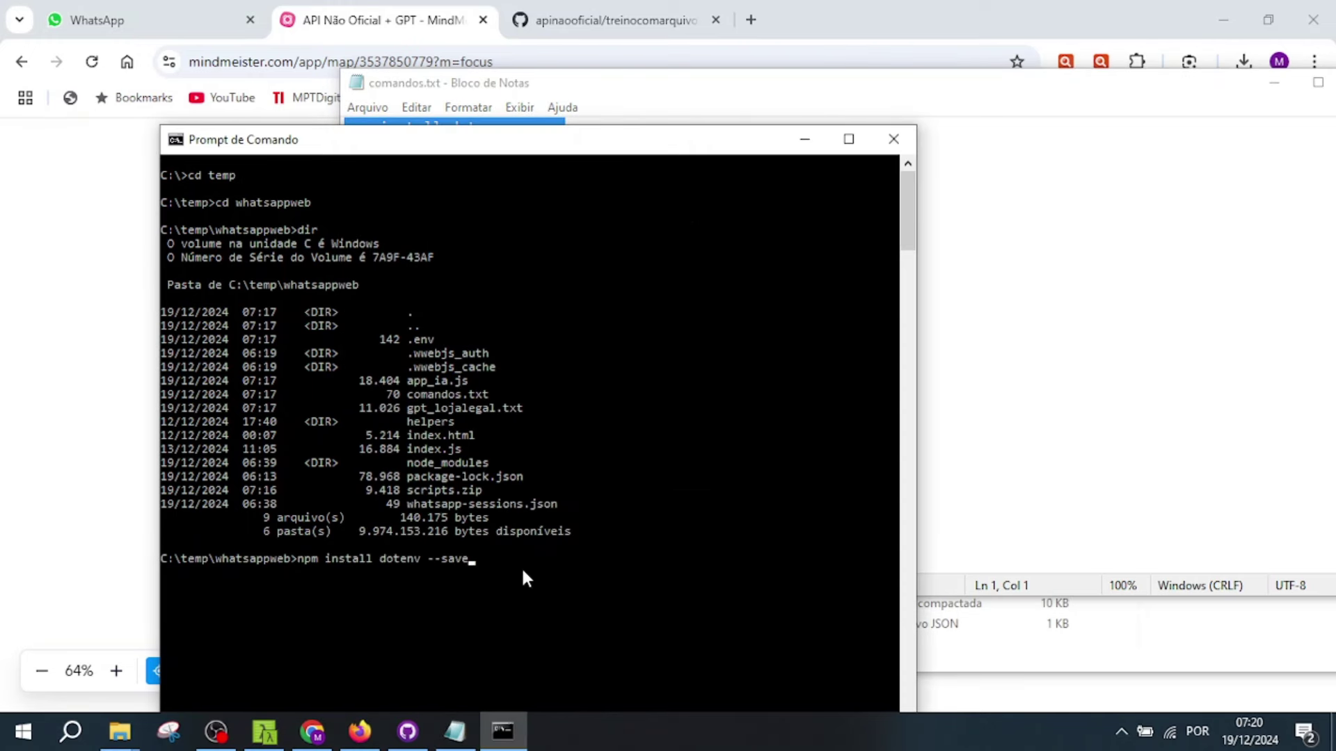
key("Return")
left_click_drag(552, 147, 515, 37)
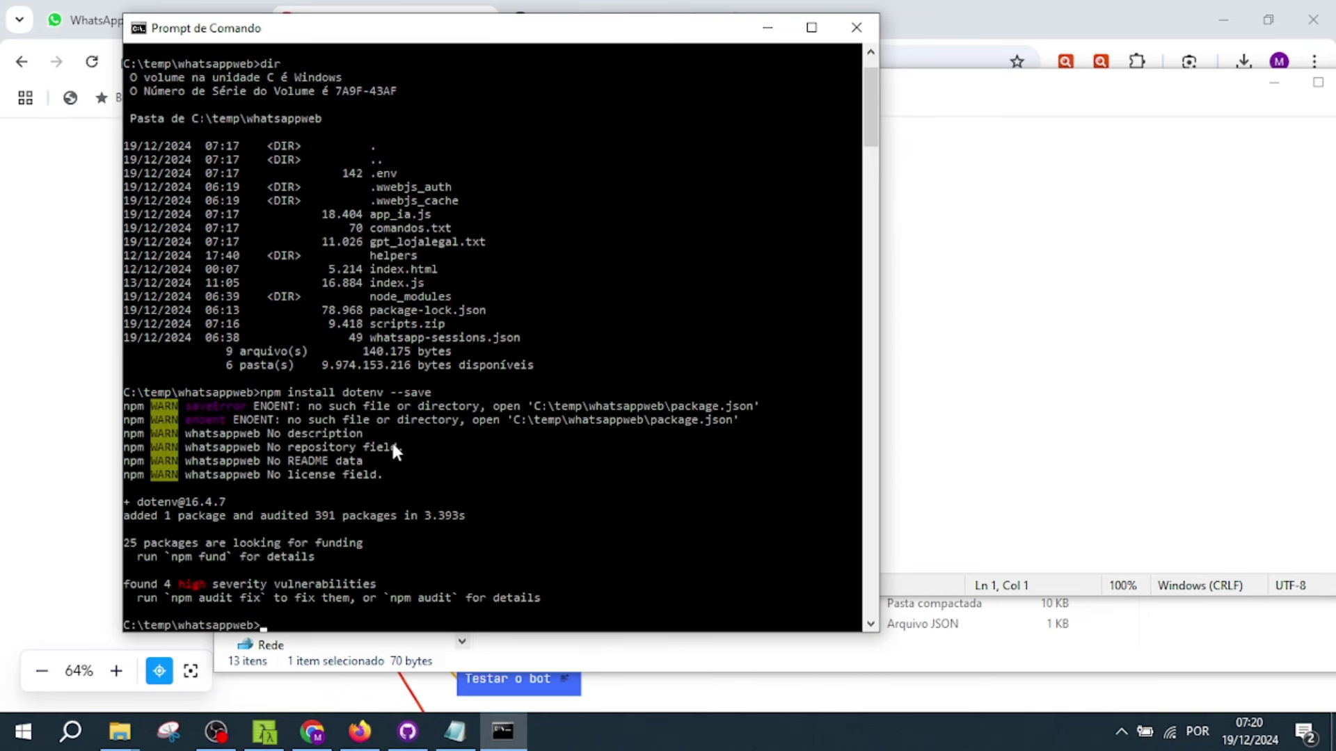
- Copy npm install openai --save from Notepad and run it in the console
left_click(455, 731)
left_click(562, 148)
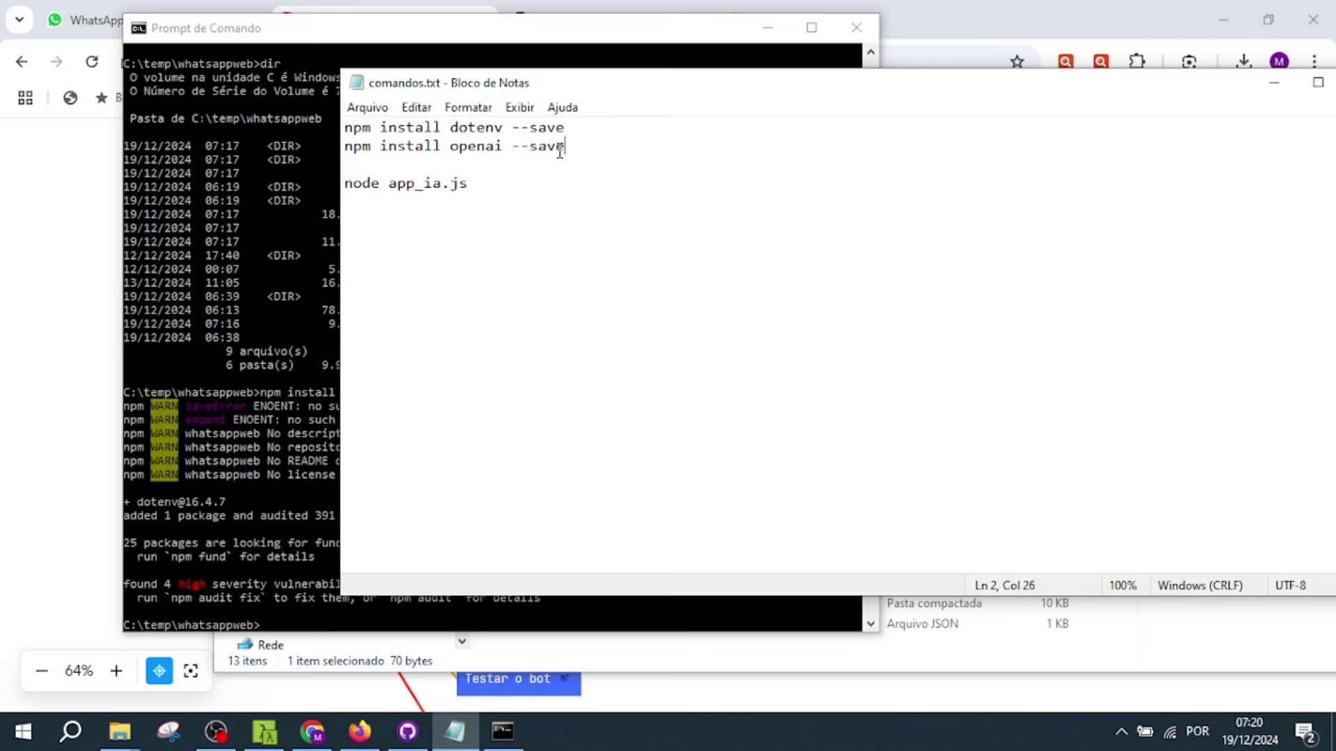
left_click_drag(562, 147, 335, 146)
key("ctrl+c")
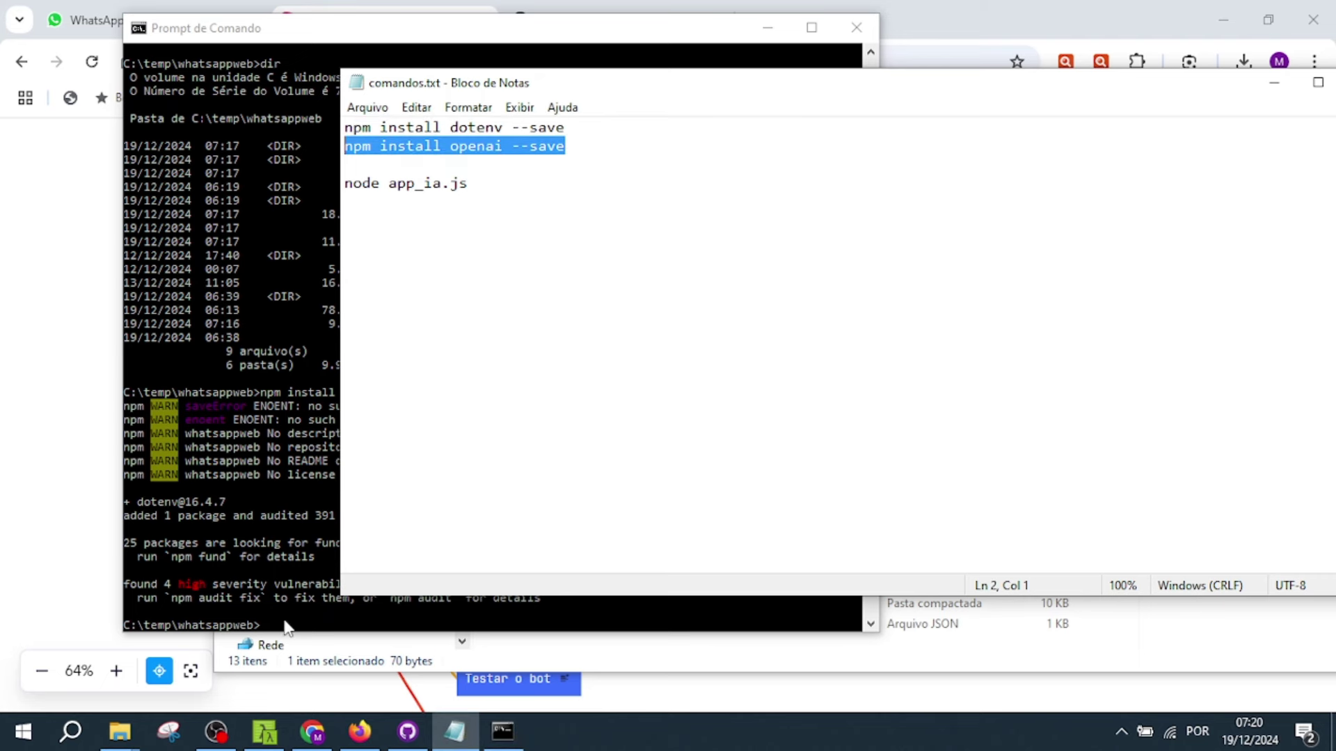
left_click(286, 626)
right_click(285, 622)
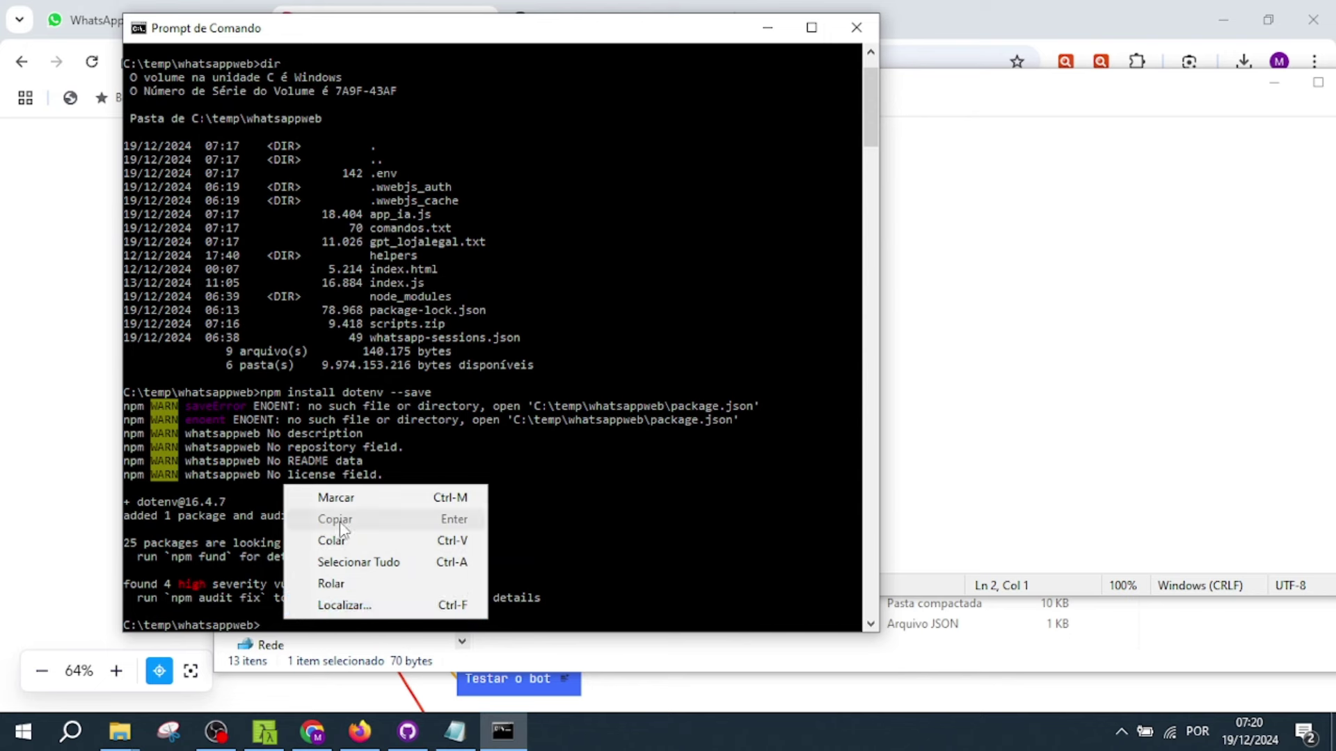
left_click(341, 540)
key("Return")
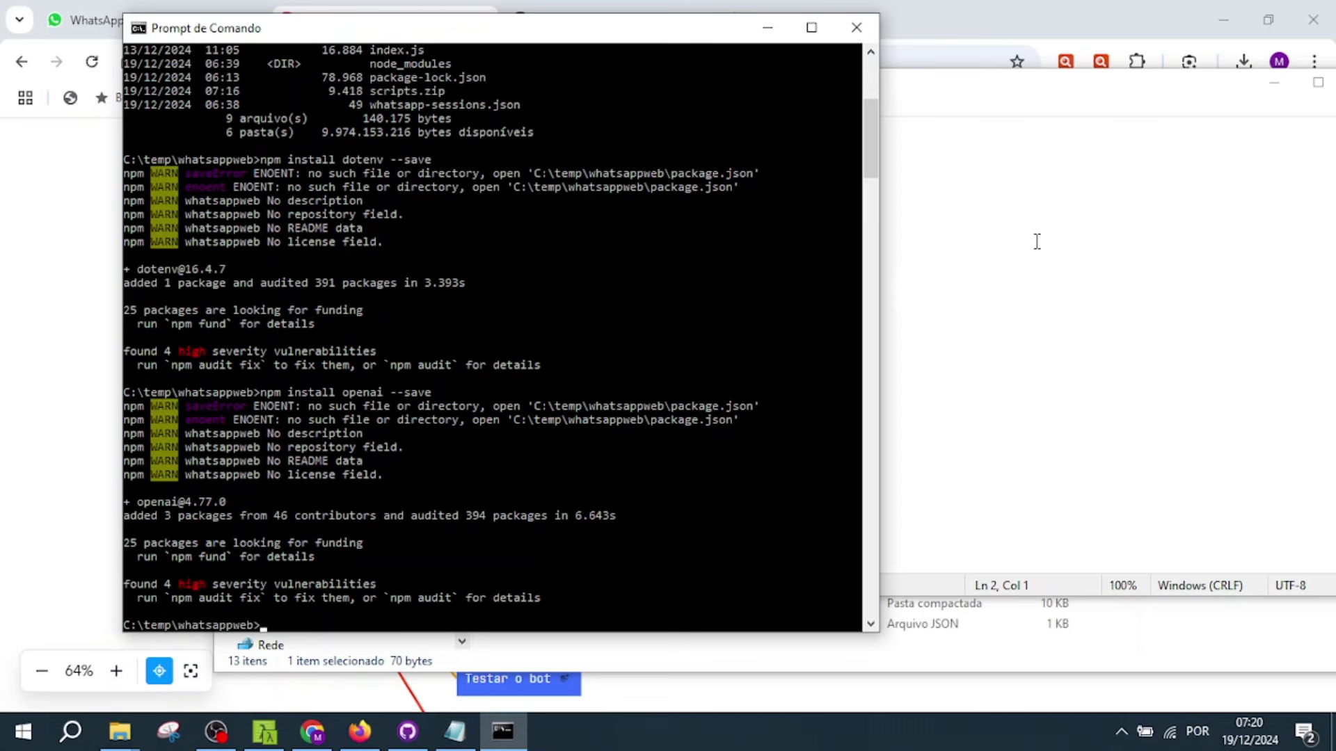
- Select the node app_ia.js line in comandos.txt and return to the MindMeister map
left_click(963, 182)
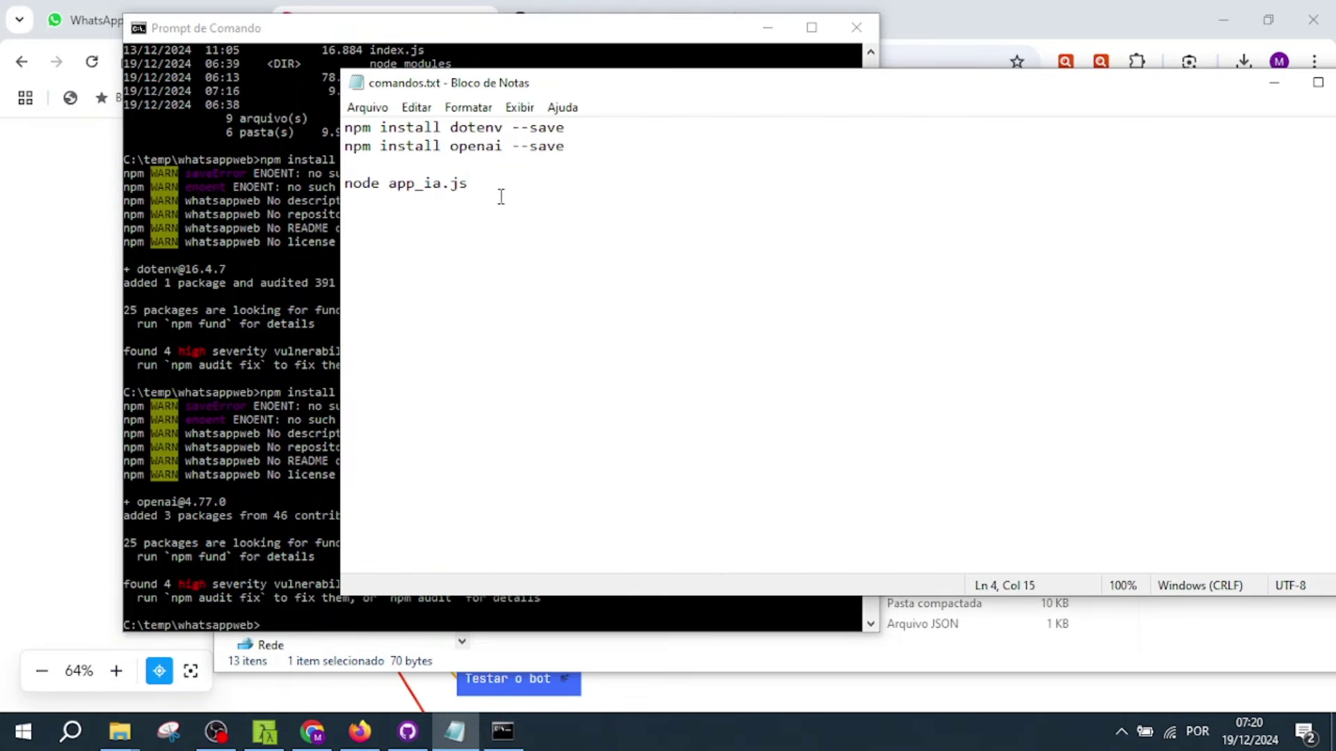
key("shift+Home")
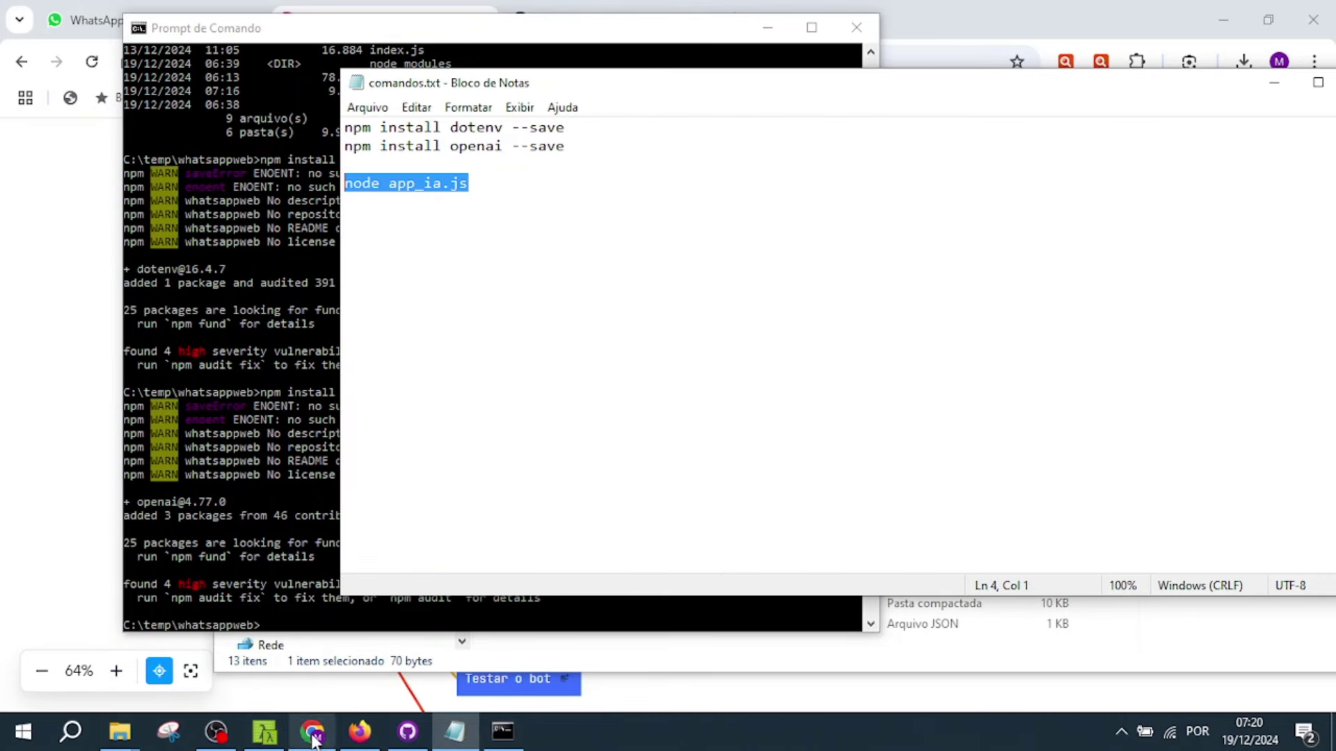
left_click(313, 732)
- Expand the GPT branch and collapse the Instalação branch
left_click(948, 418)
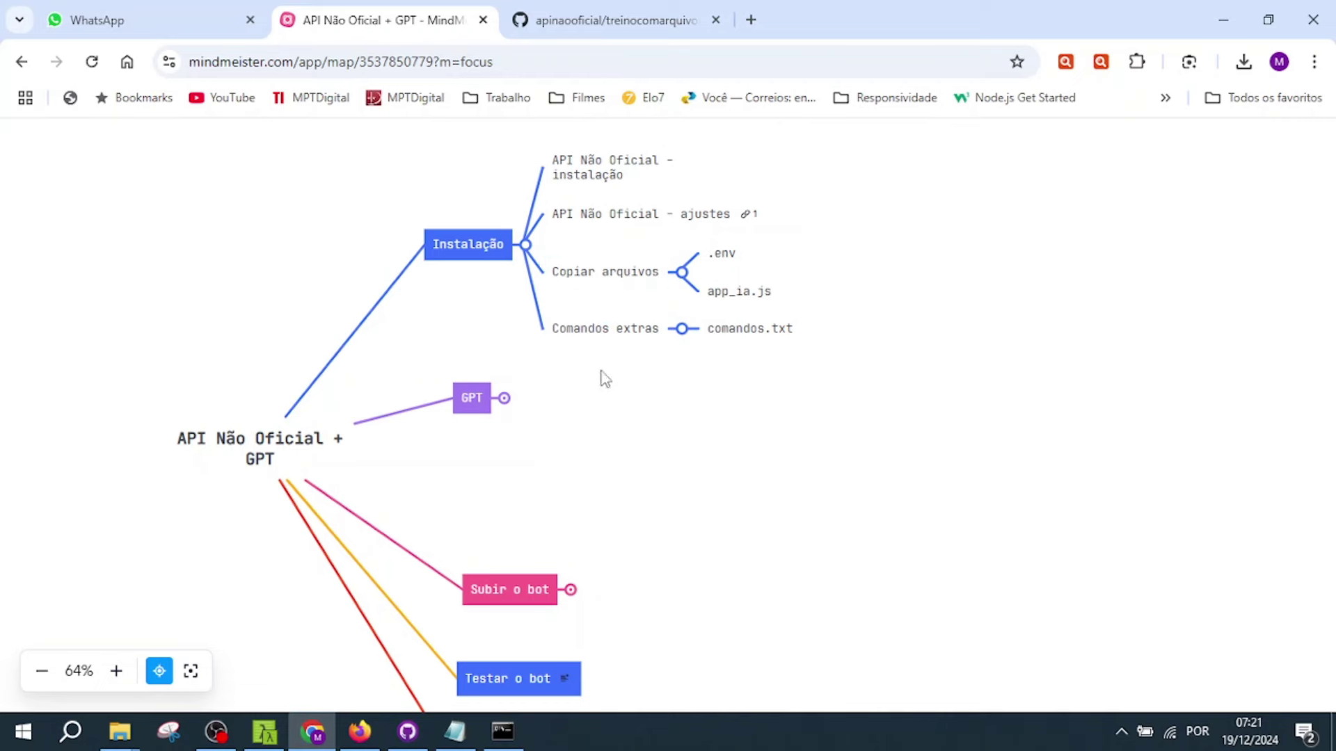
left_click(505, 399)
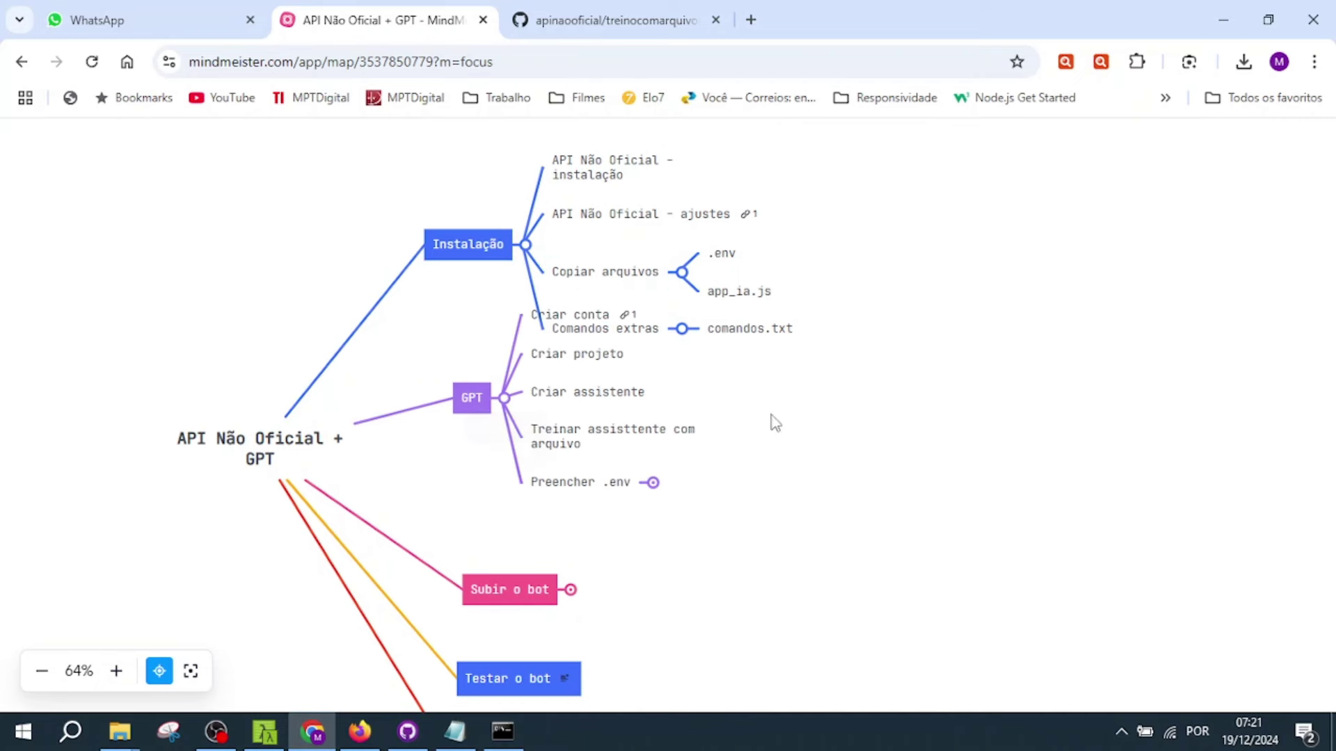
left_click(485, 399)
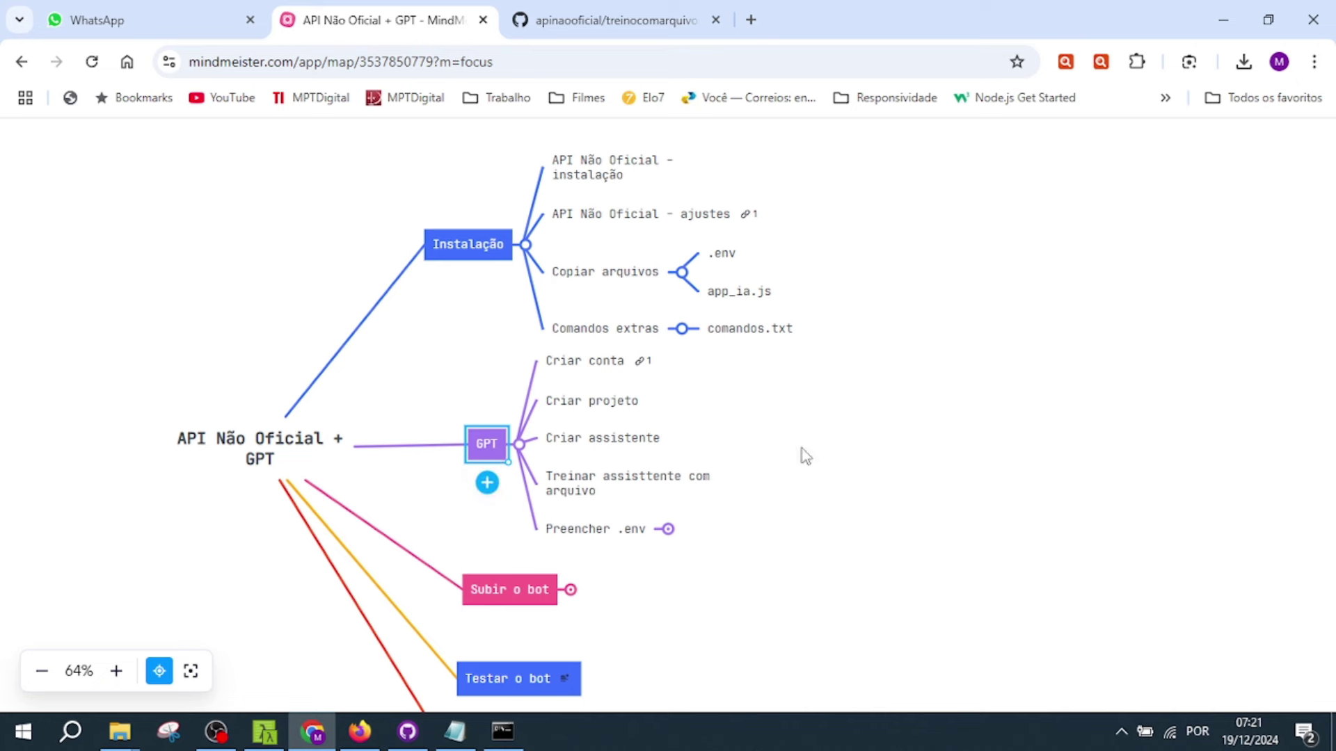
left_click(525, 245)
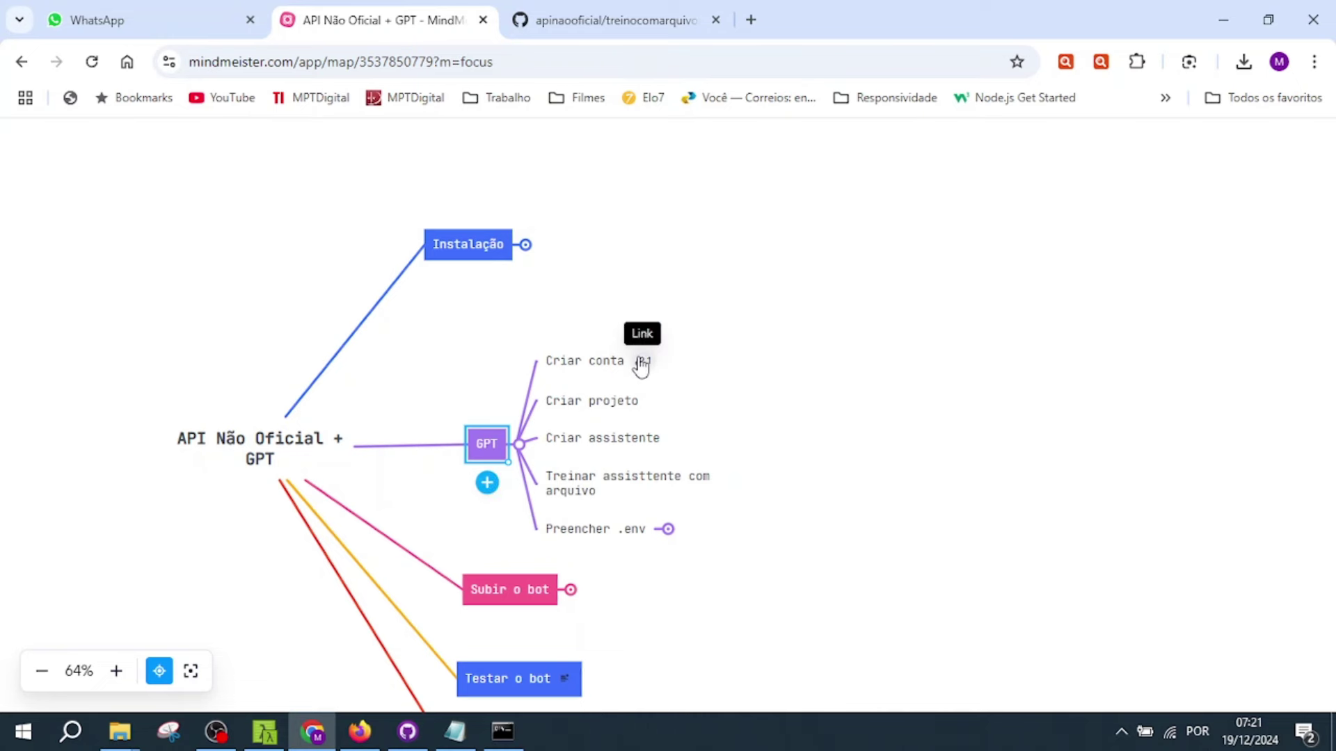
- Copy the OpenAI platform link attached to the Criar conta topic
left_click(642, 366)
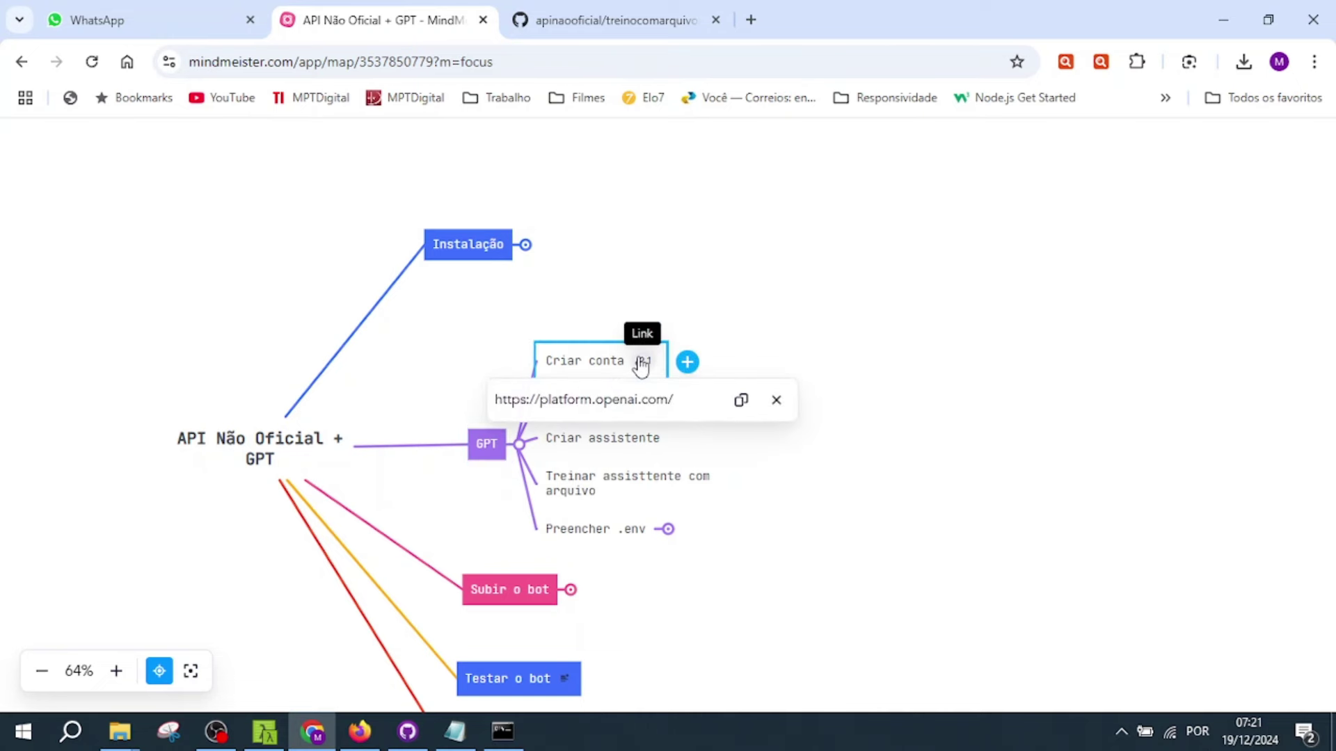
left_click(742, 400)
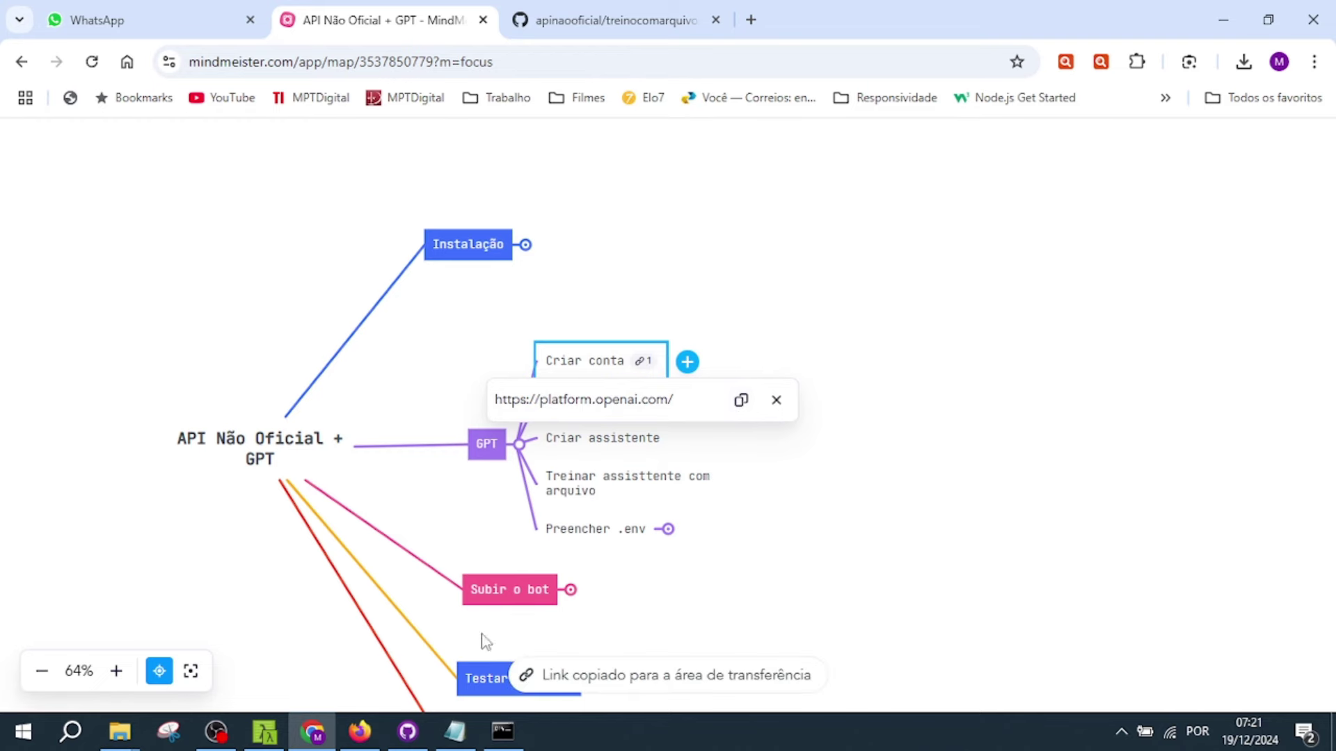
left_click(359, 730)
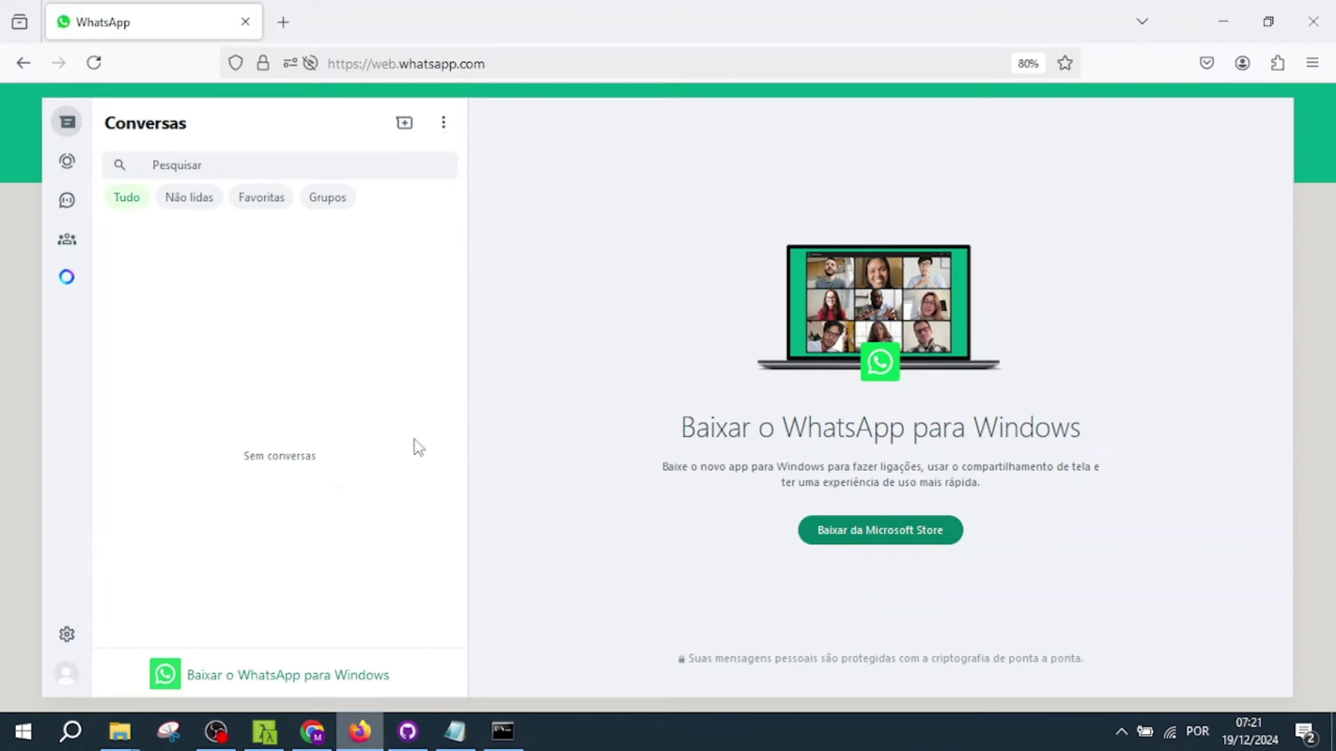
- Load the copied platform.openai.com link in a new Firefox tab, then close it and minimize Firefox
left_click(284, 20)
key("ctrl+v")
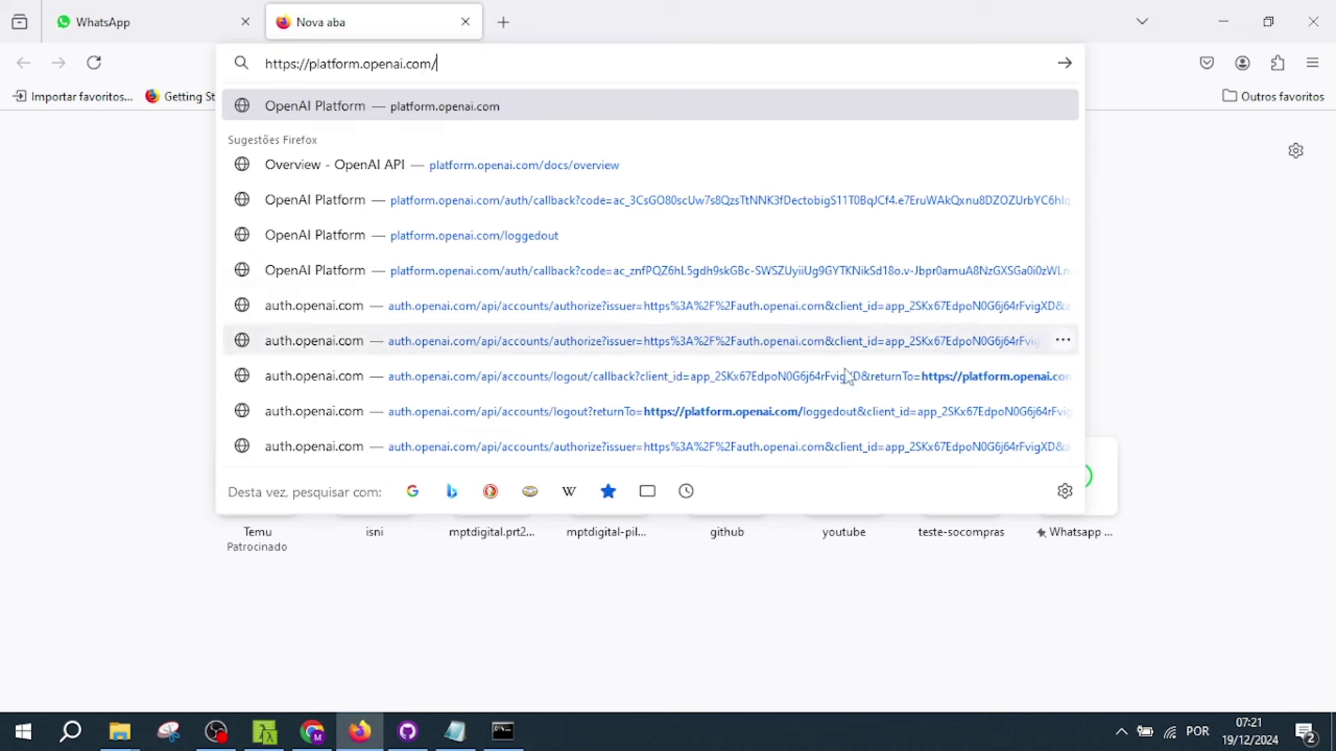
key("Return")
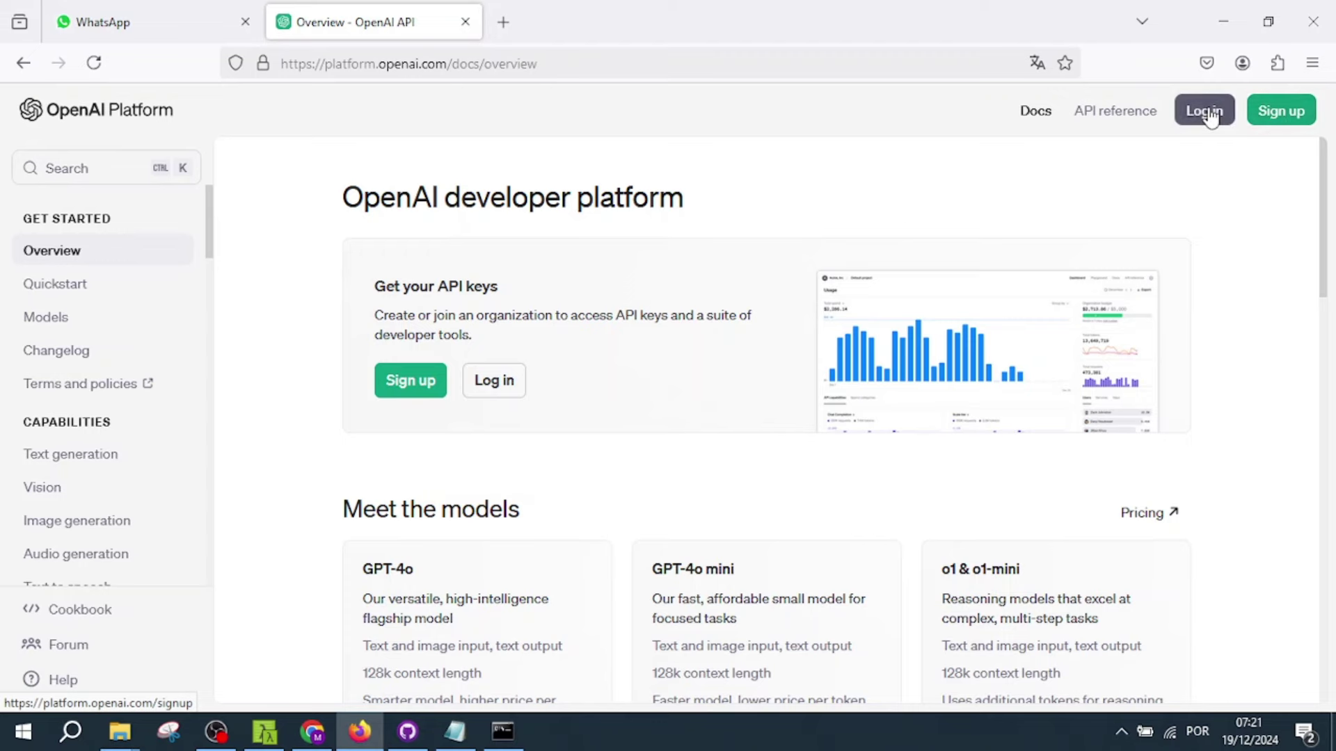
left_click(465, 21)
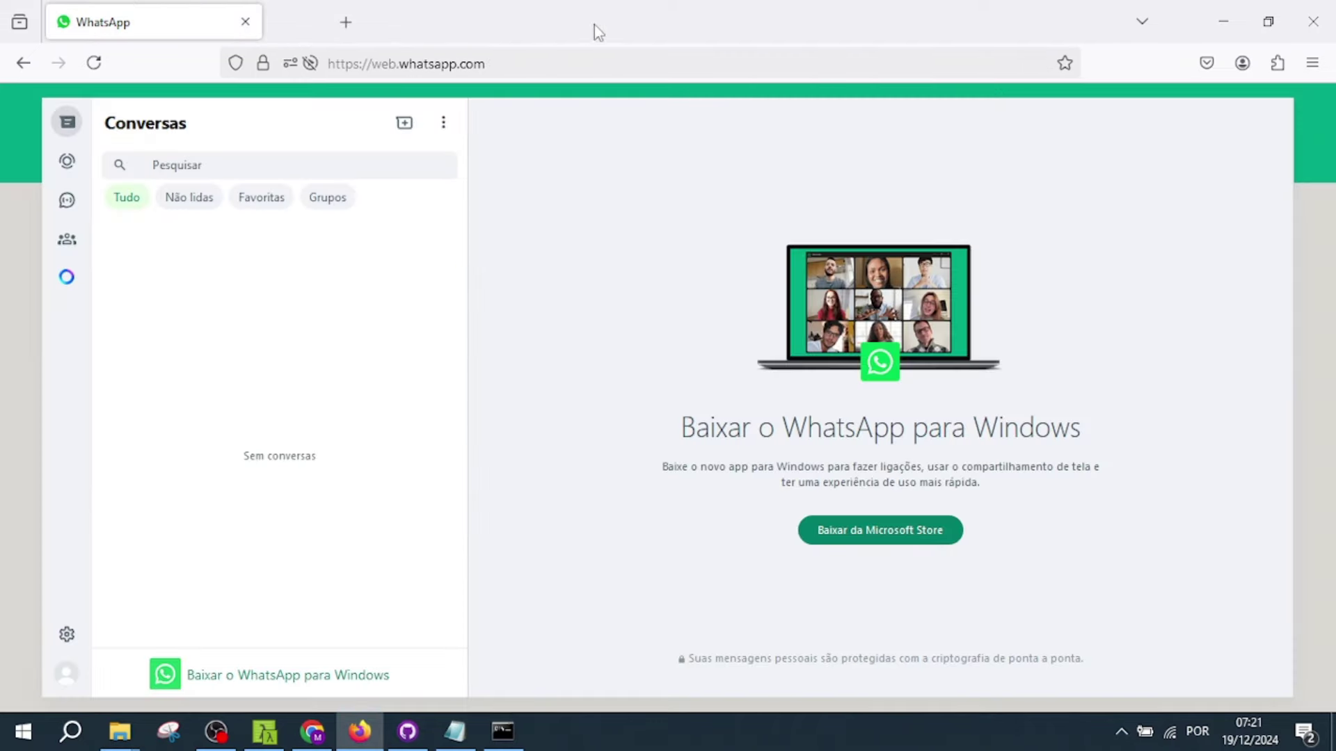
left_click(1224, 22)
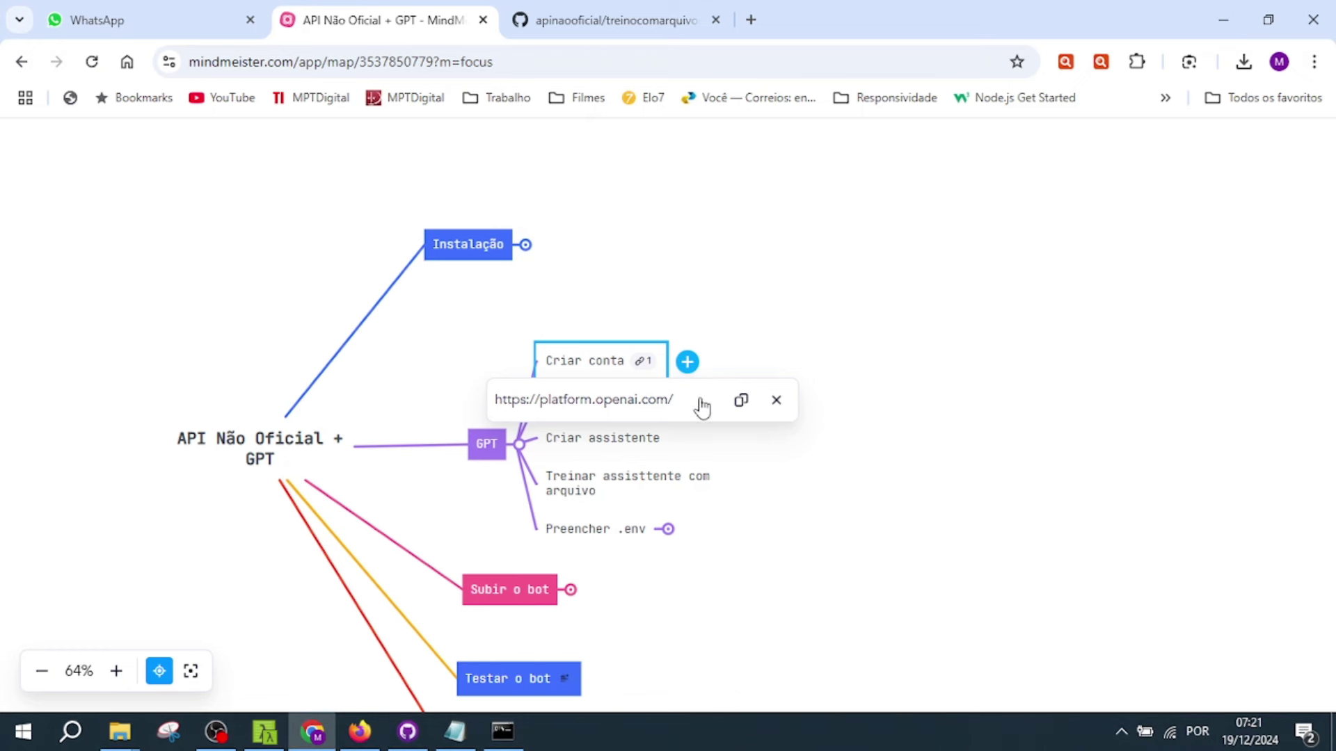
- Open the OpenAI Platform link from the mind map in its own tab and mark the Criar projeto step
left_click(623, 405)
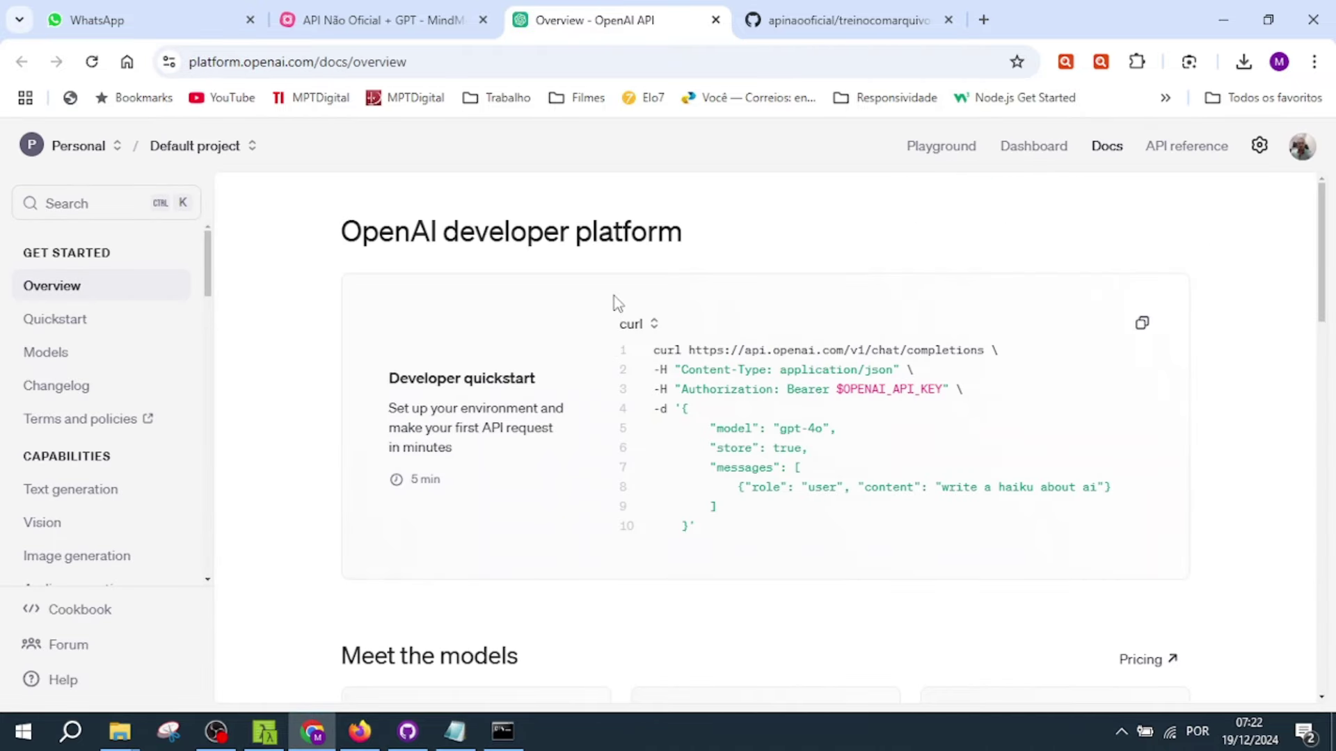
left_click(382, 9)
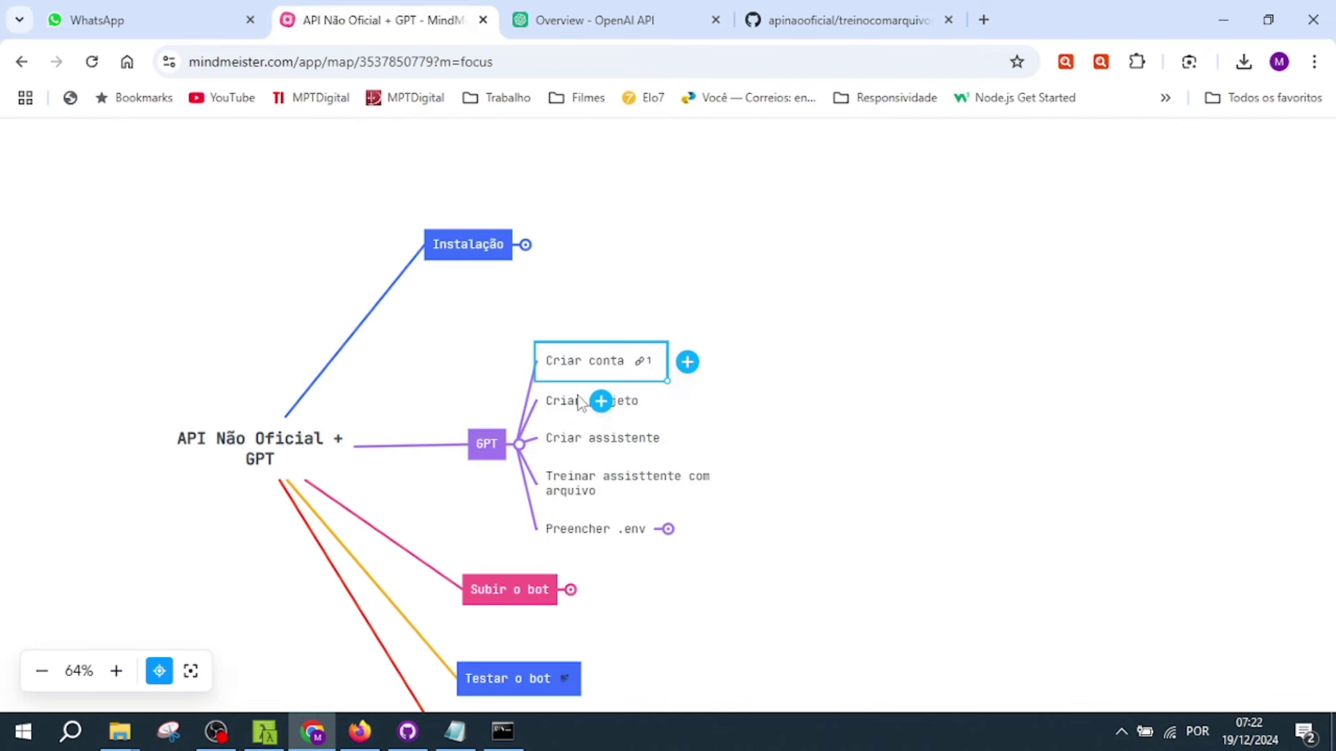
left_click(556, 409)
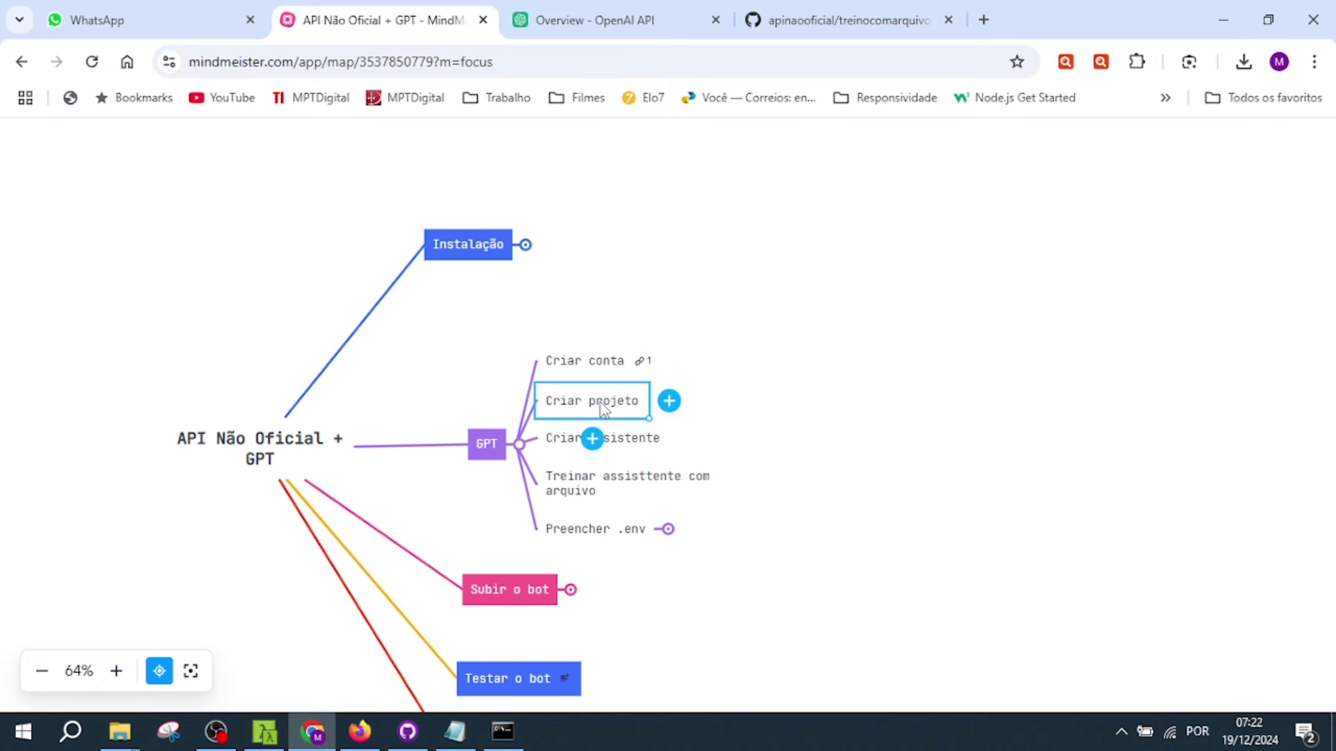
left_click(619, 28)
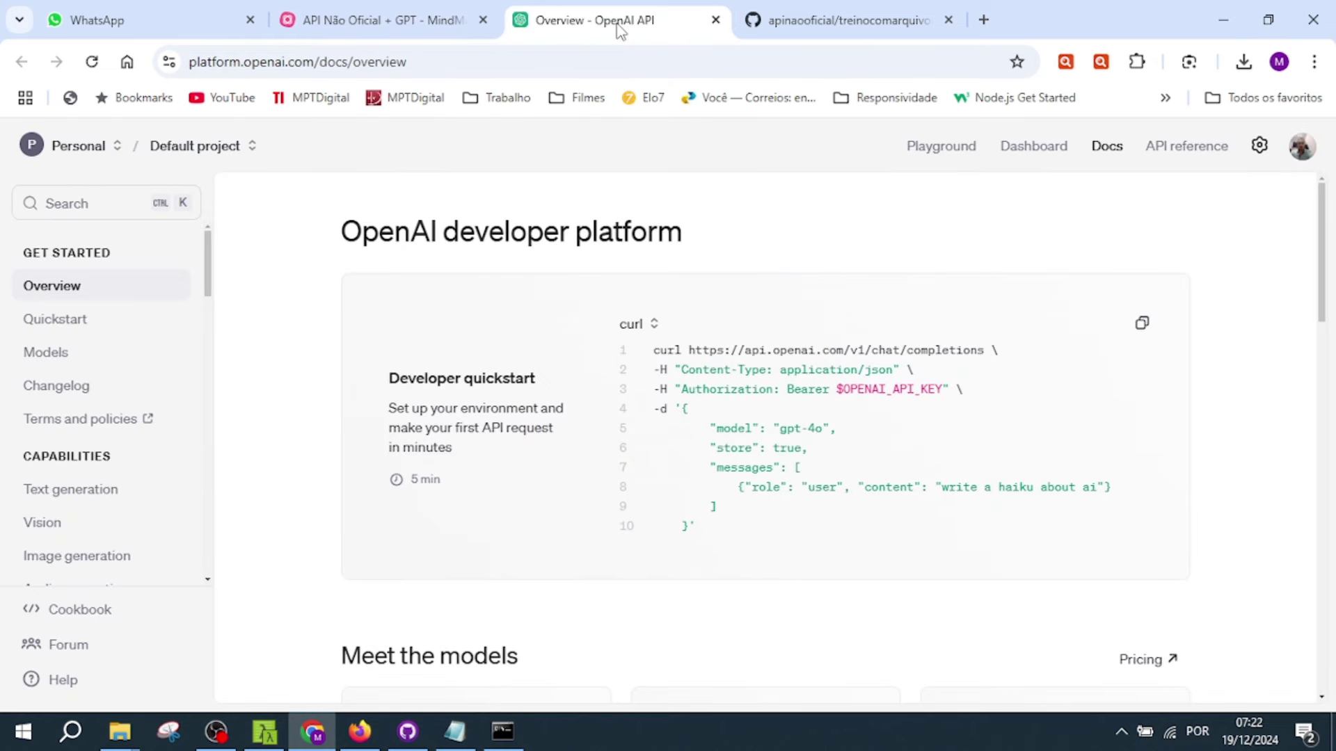
- Create a new OpenAI project named TesteGpt
left_click(239, 147)
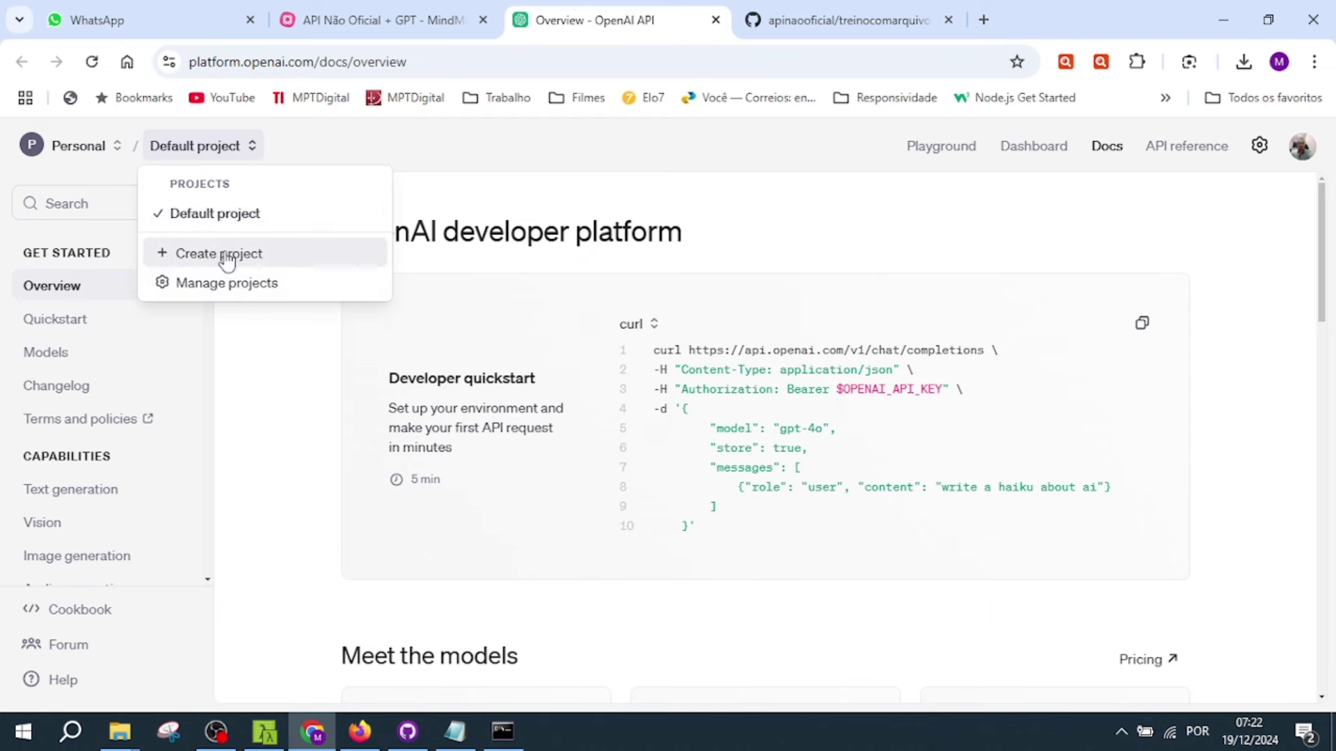
left_click(249, 258)
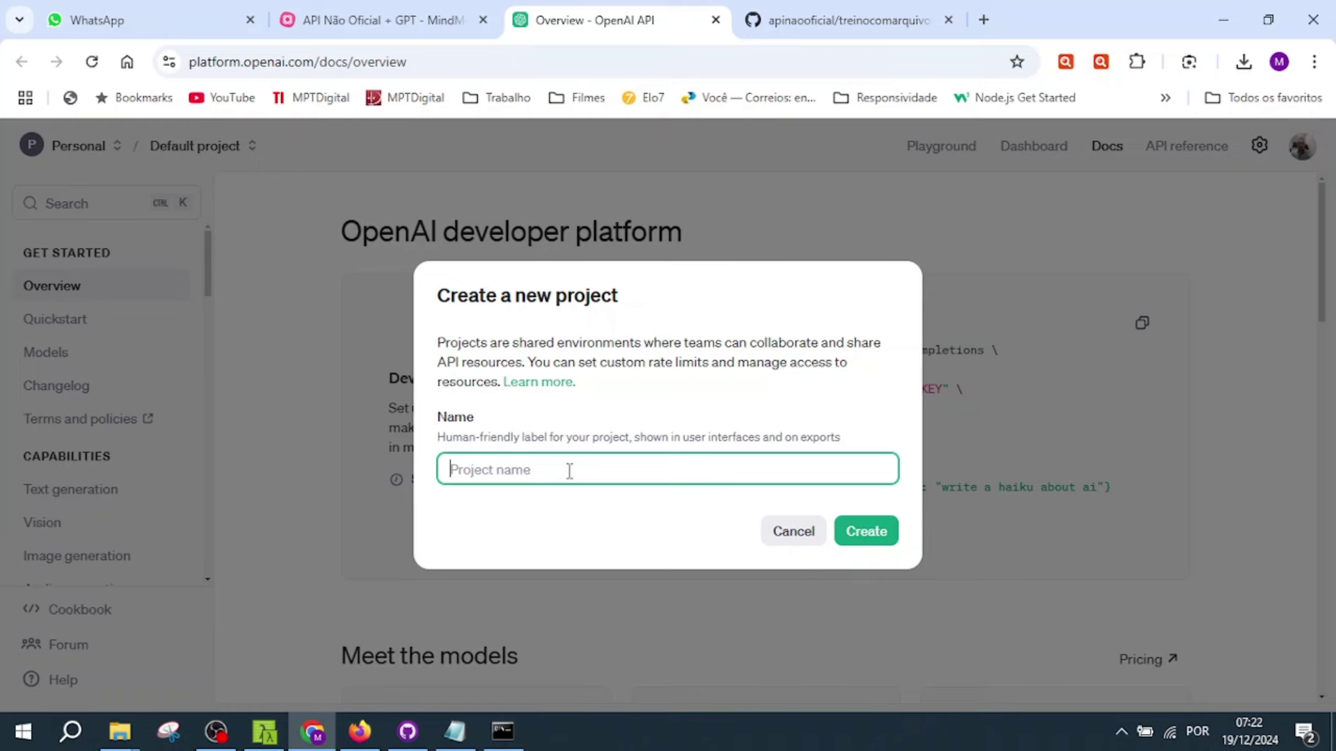
type("TesteGpt")
key("Return")
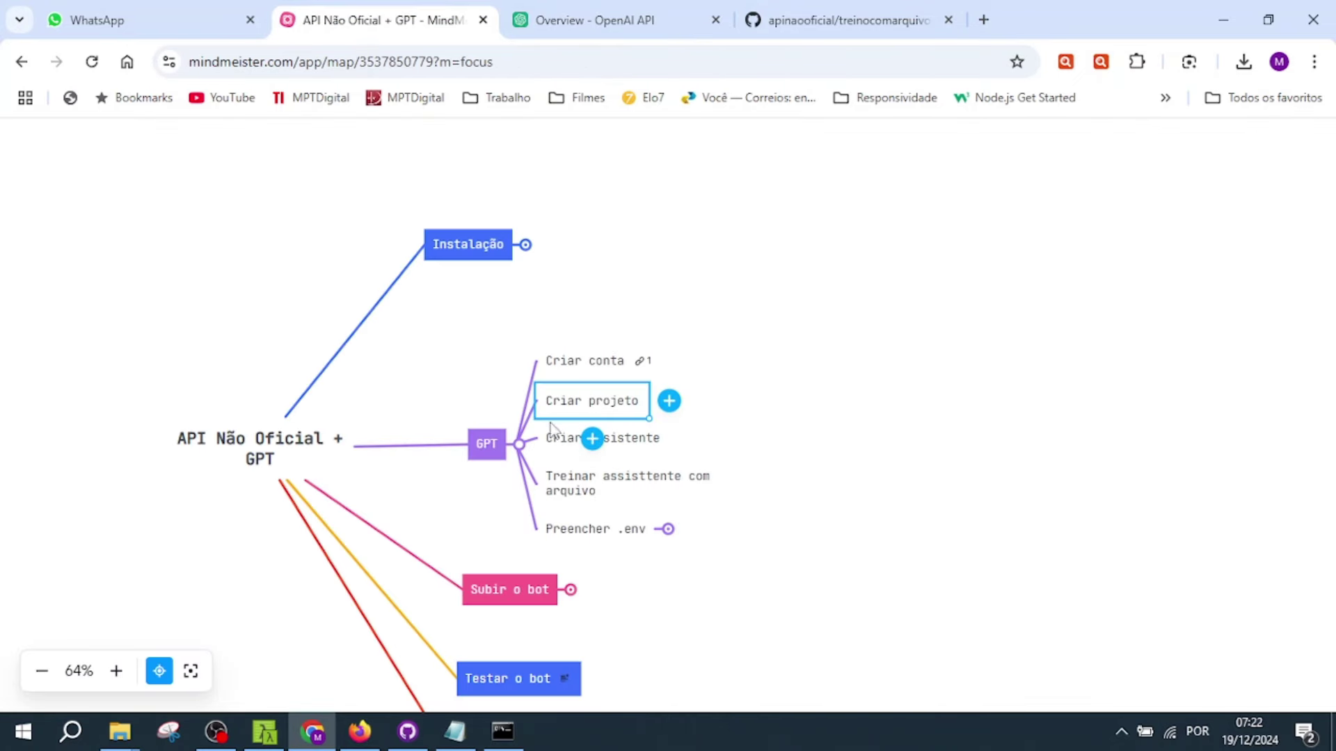
- Open the TesteGpt project's dashboard with TesteGpt kept active, then go to its Assistants page
left_click(560, 439)
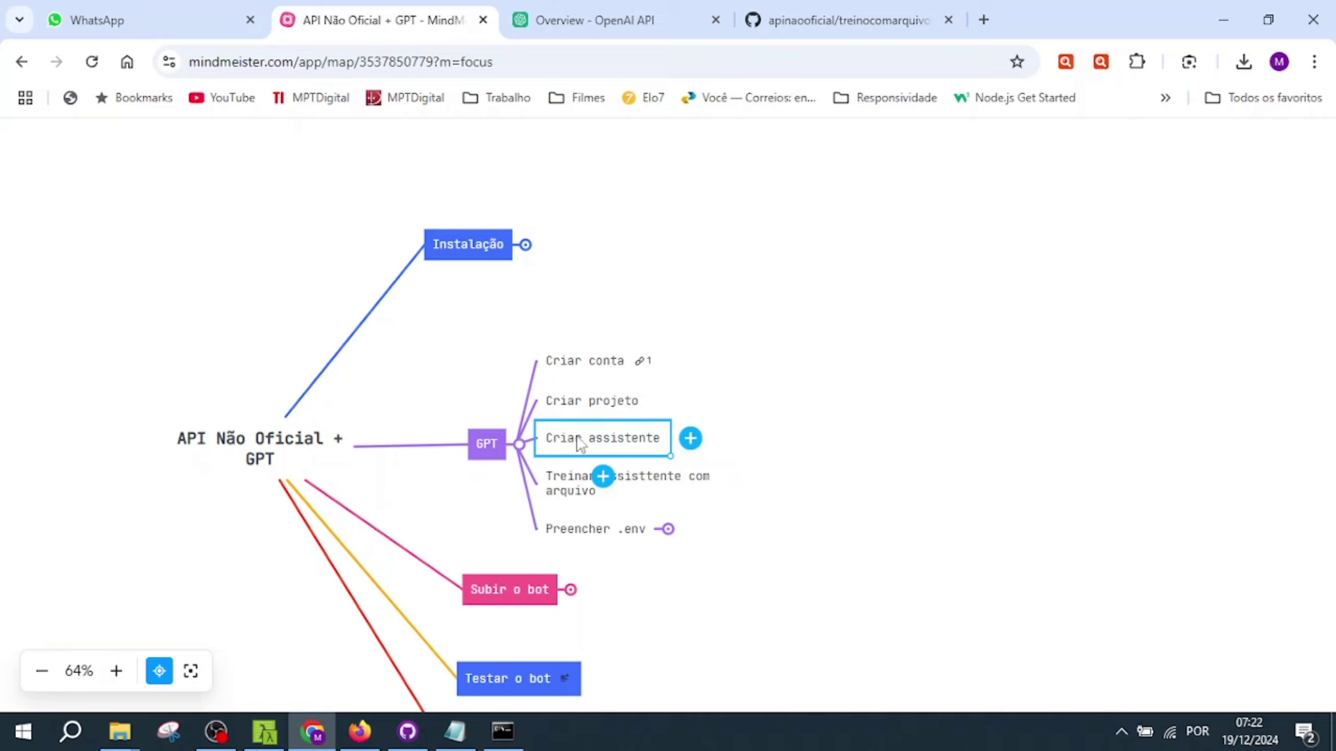
left_click(617, 17)
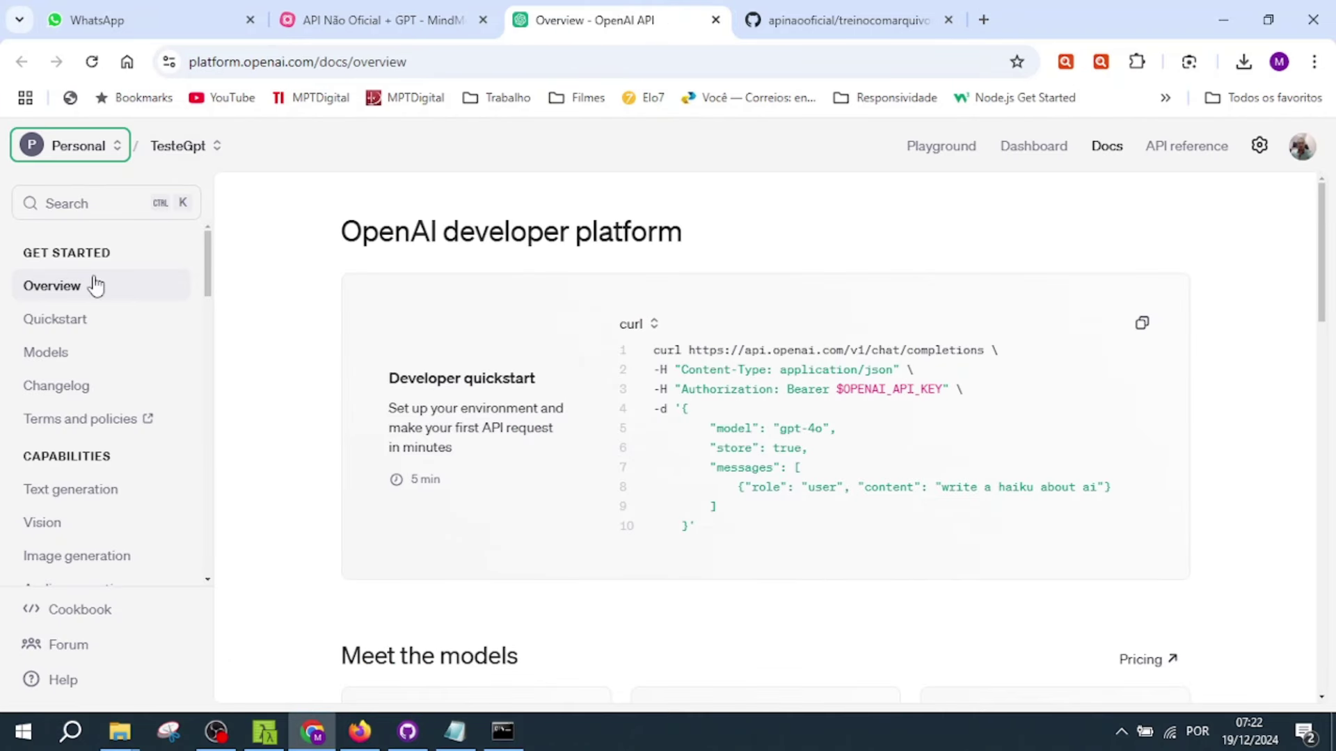
left_click(1042, 152)
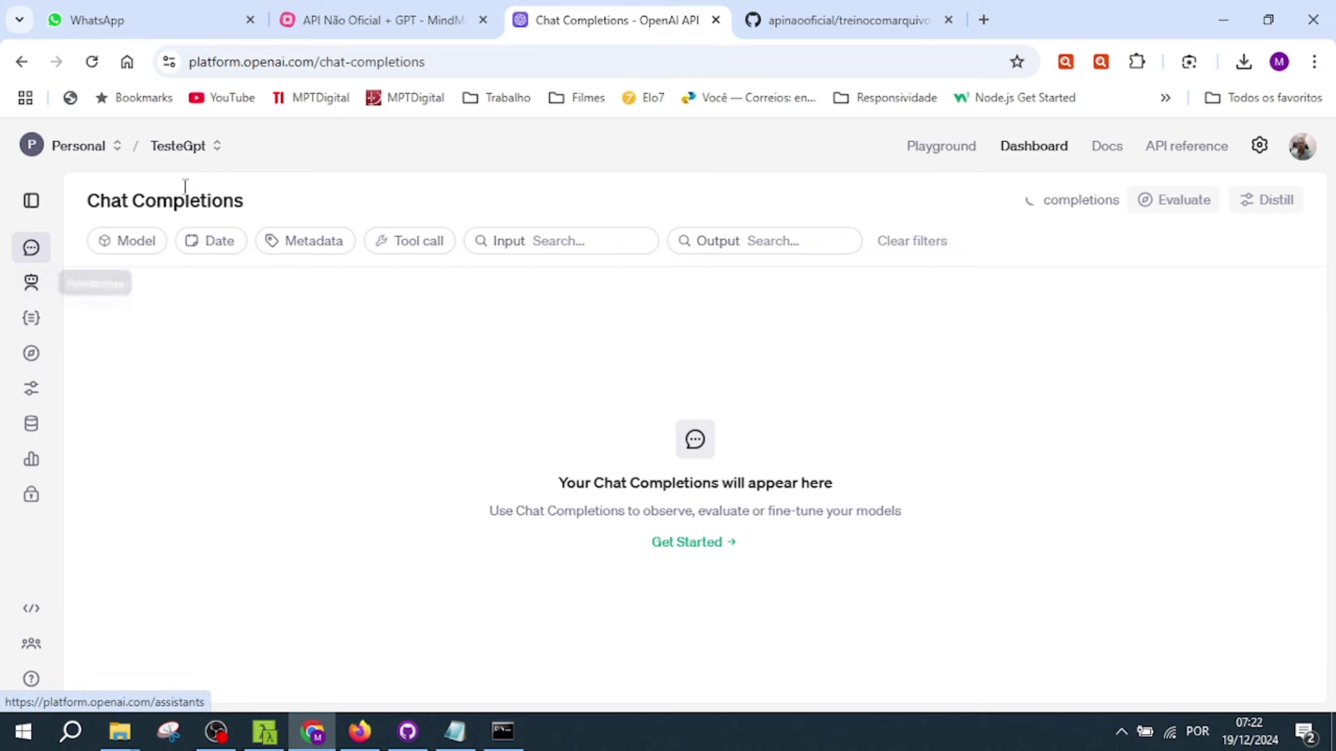
left_click(220, 149)
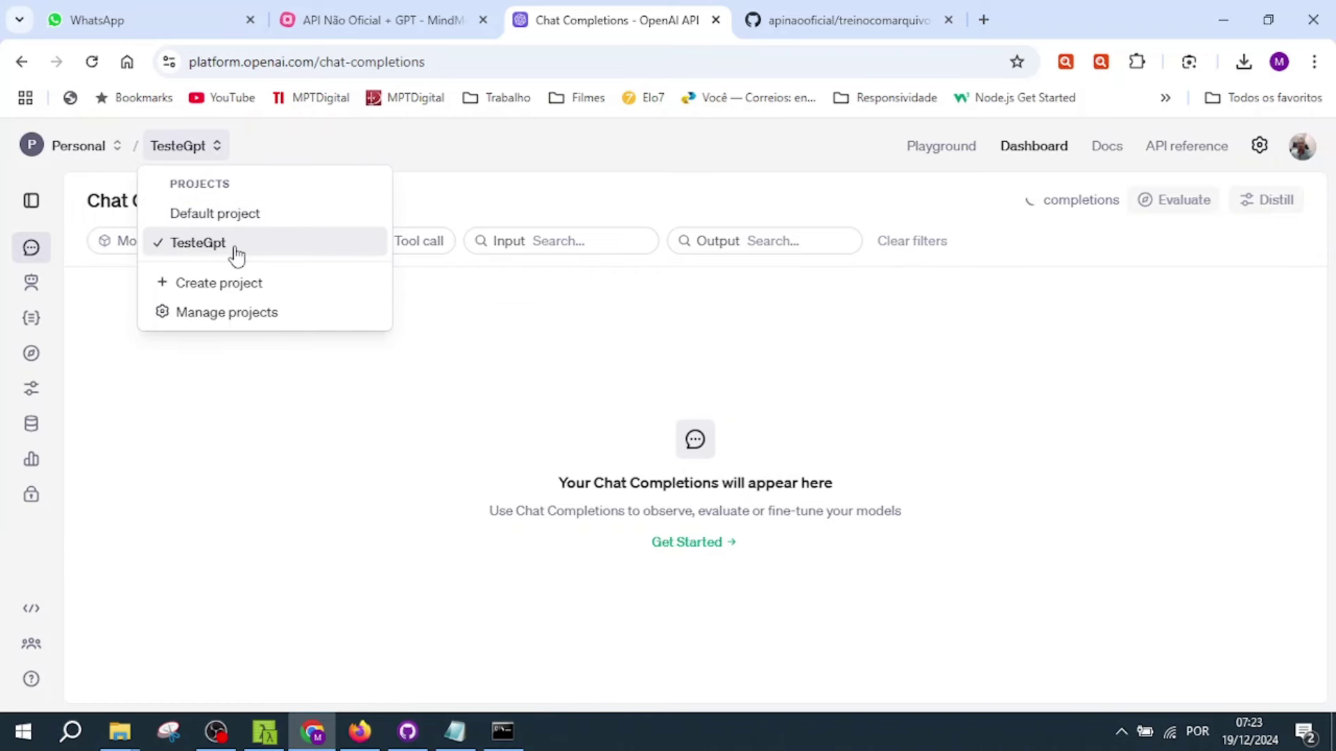
left_click(235, 251)
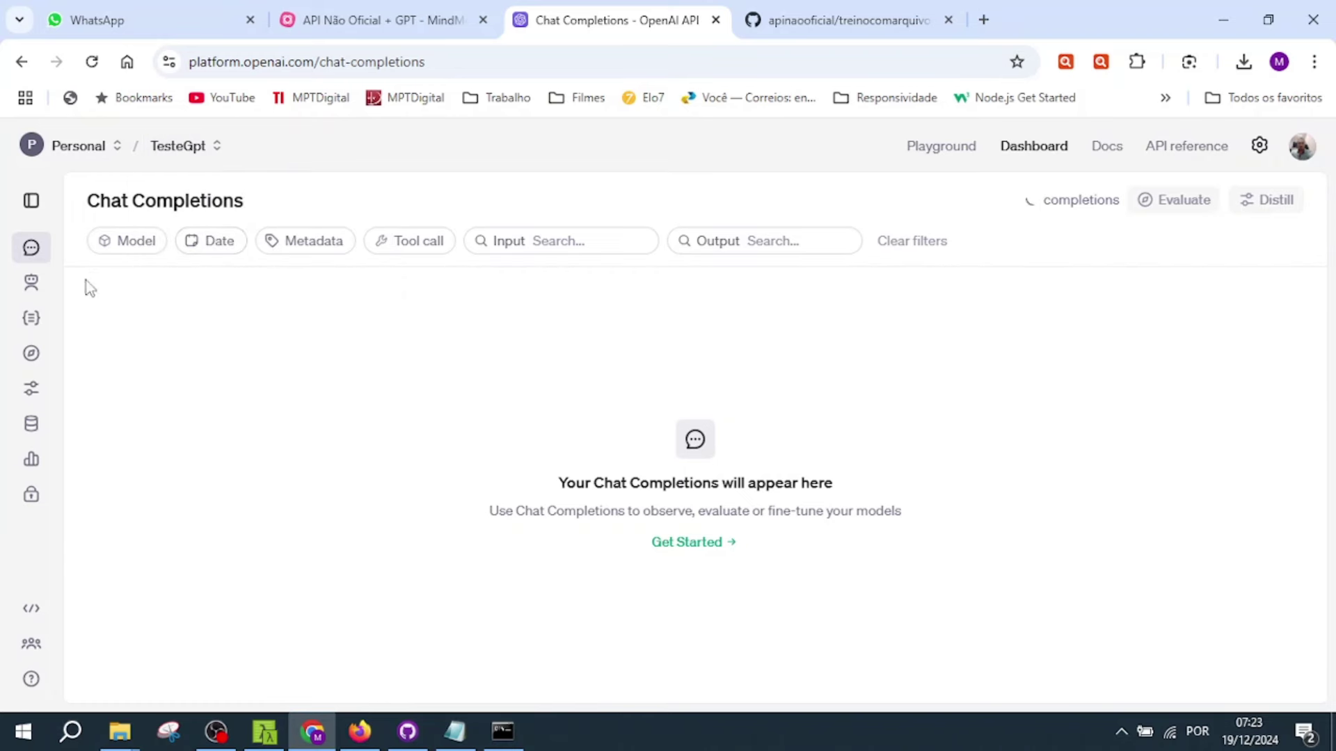
left_click(36, 285)
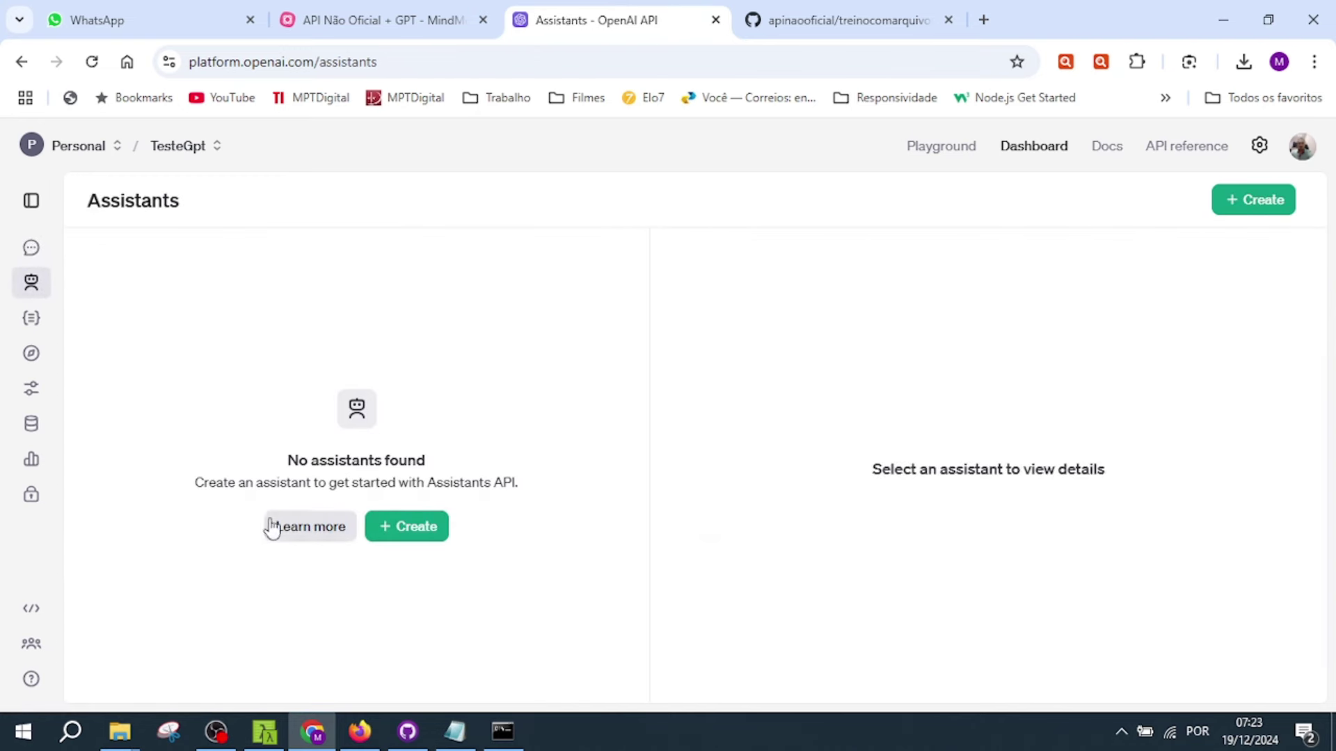
- Create a gpt-4o assistant named 'Assistente teste gpt' in the TesteGpt project
left_click(426, 533)
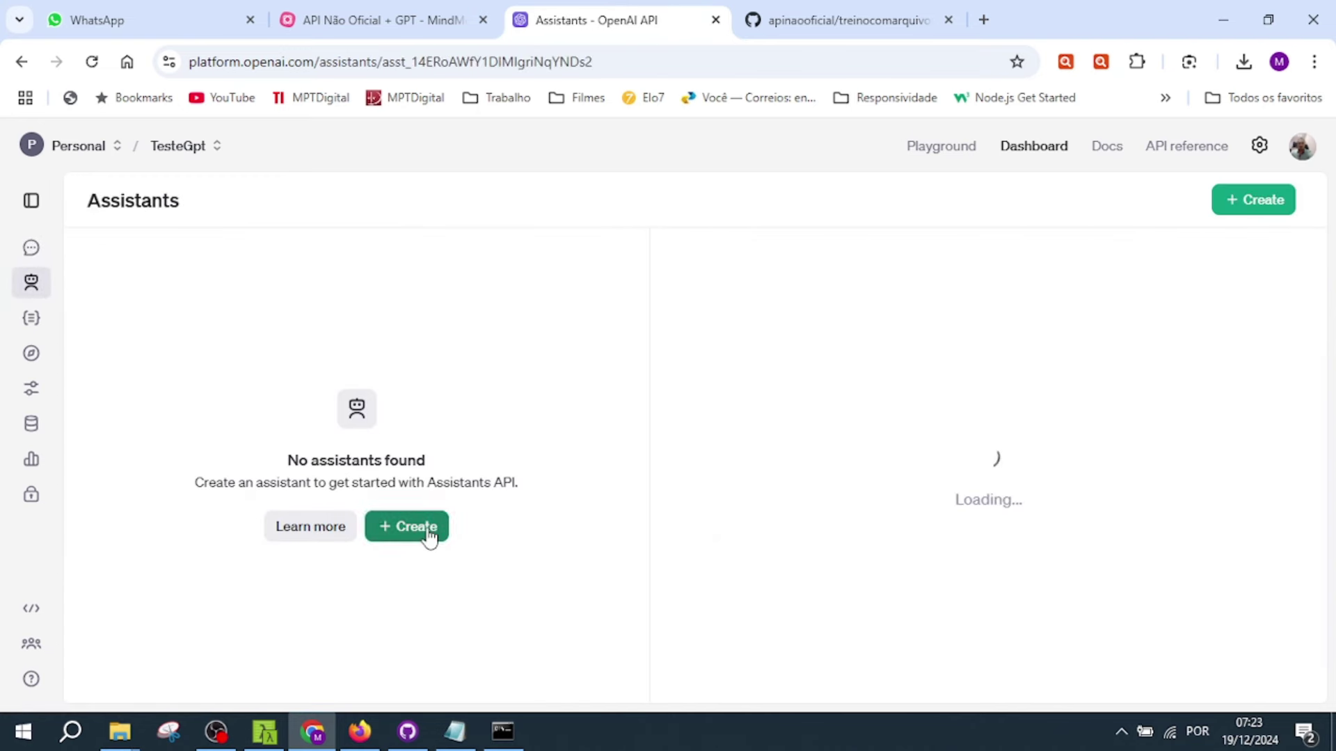
left_click(842, 400)
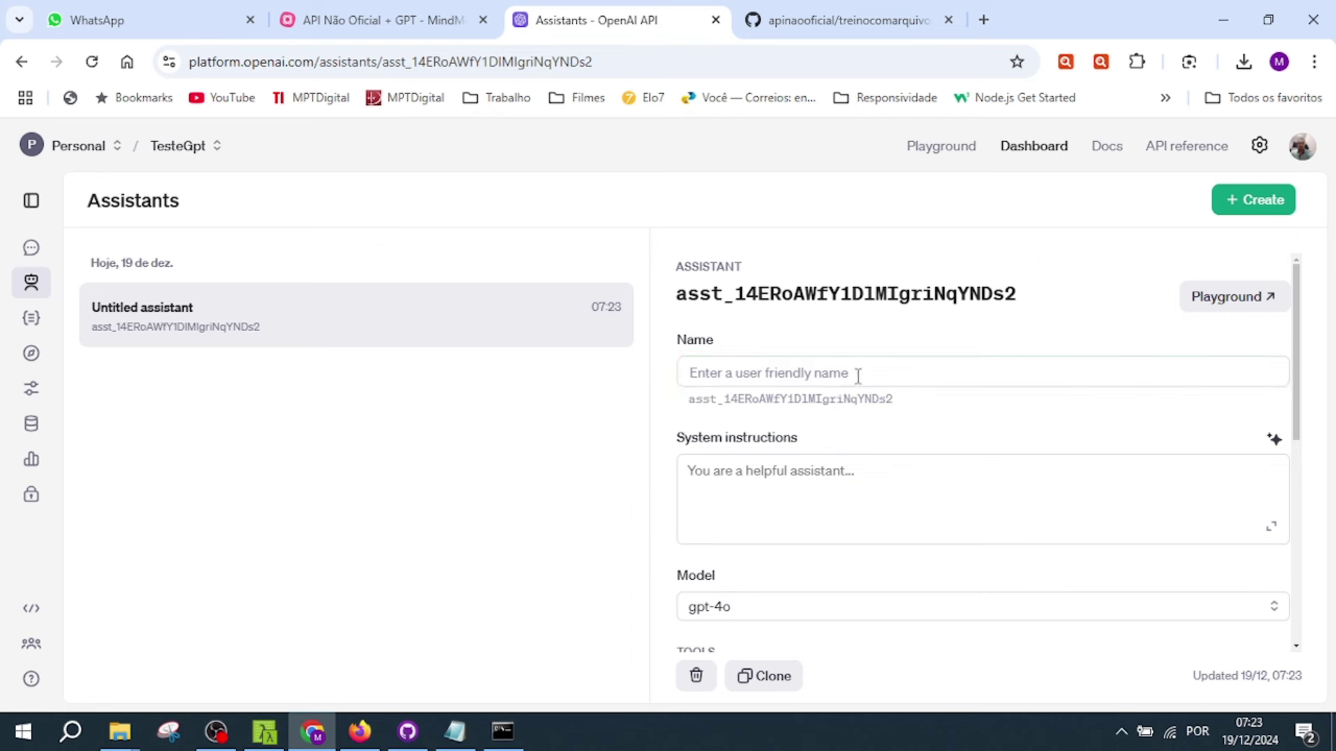
left_click(862, 381)
type("Assistente teste gpt")
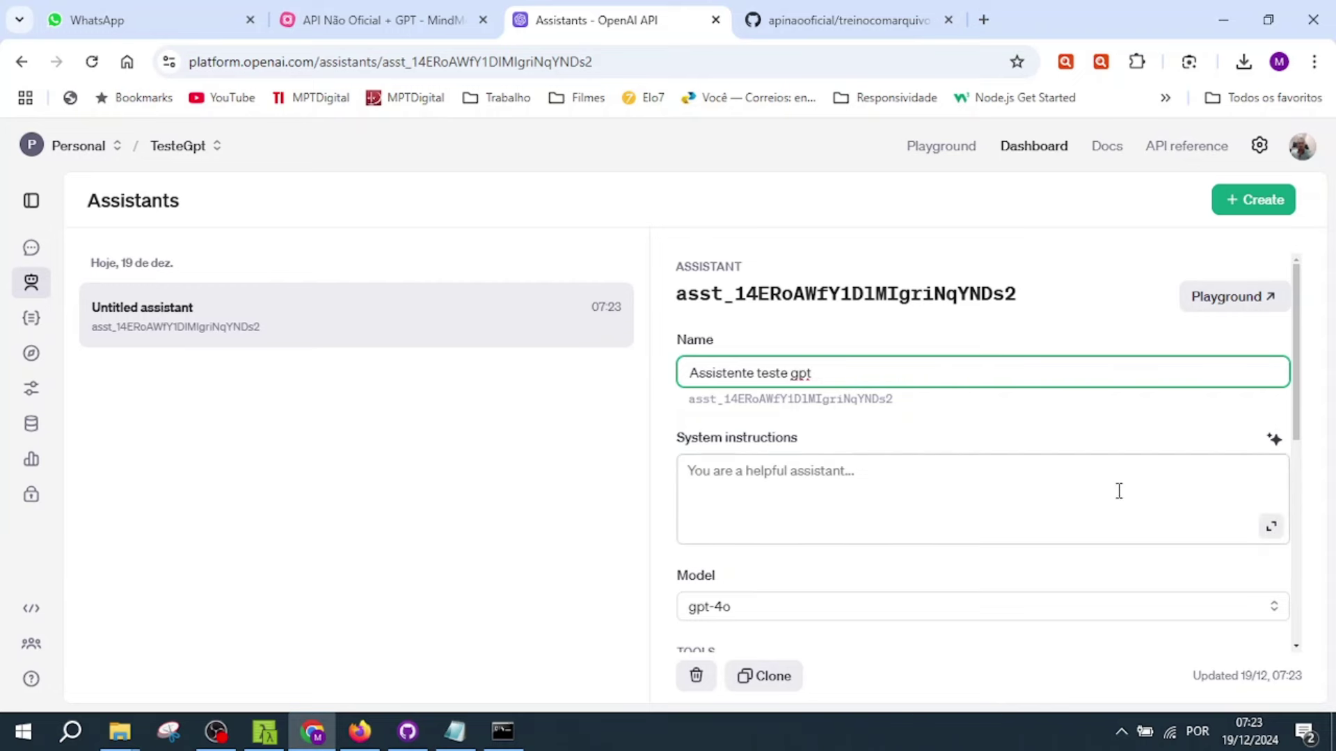
left_click_drag(1298, 344, 1243, 453)
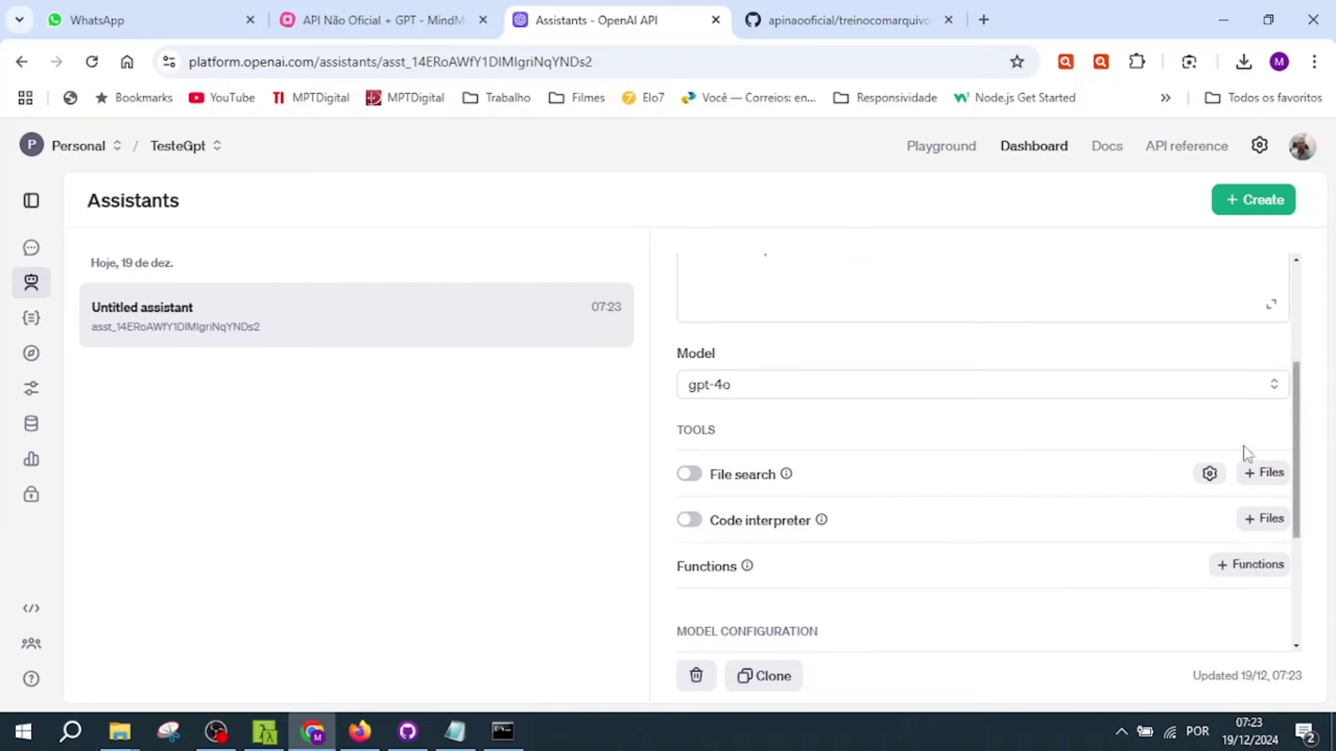
left_click(423, 32)
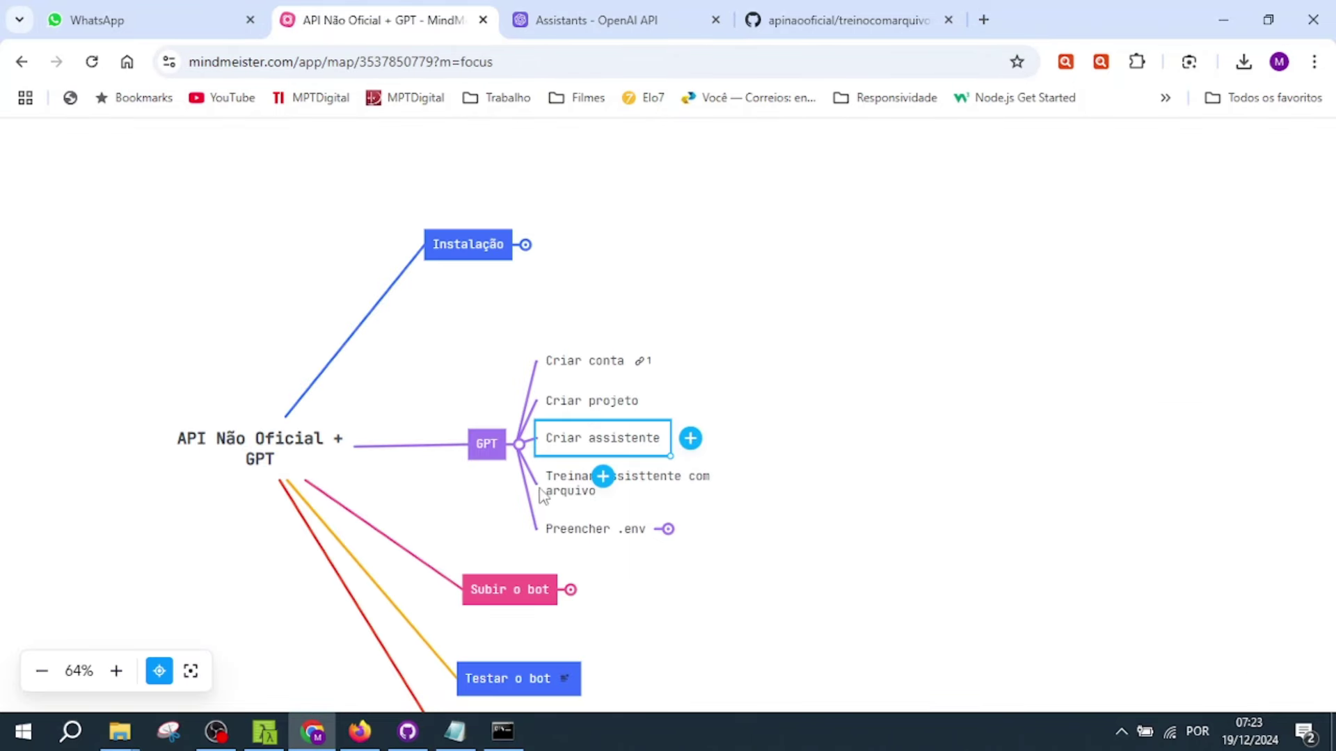
left_click(958, 567)
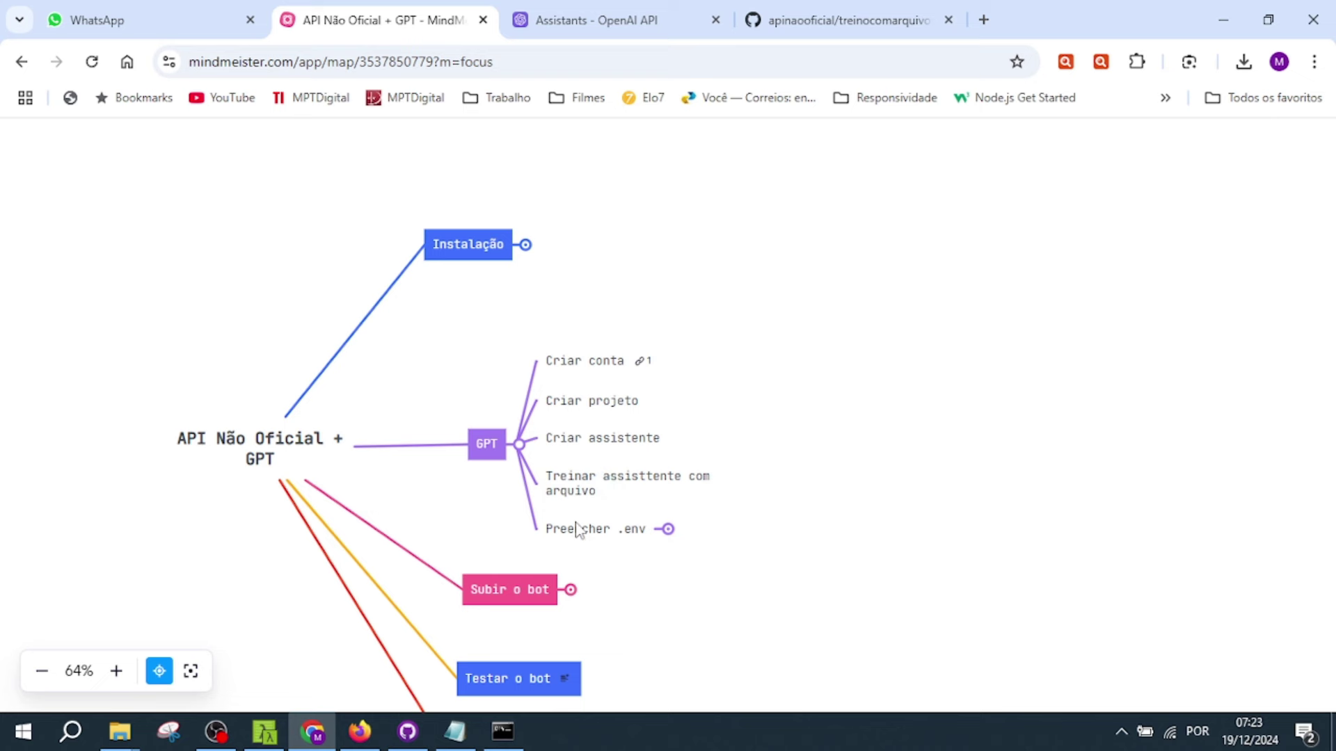
left_click(604, 500)
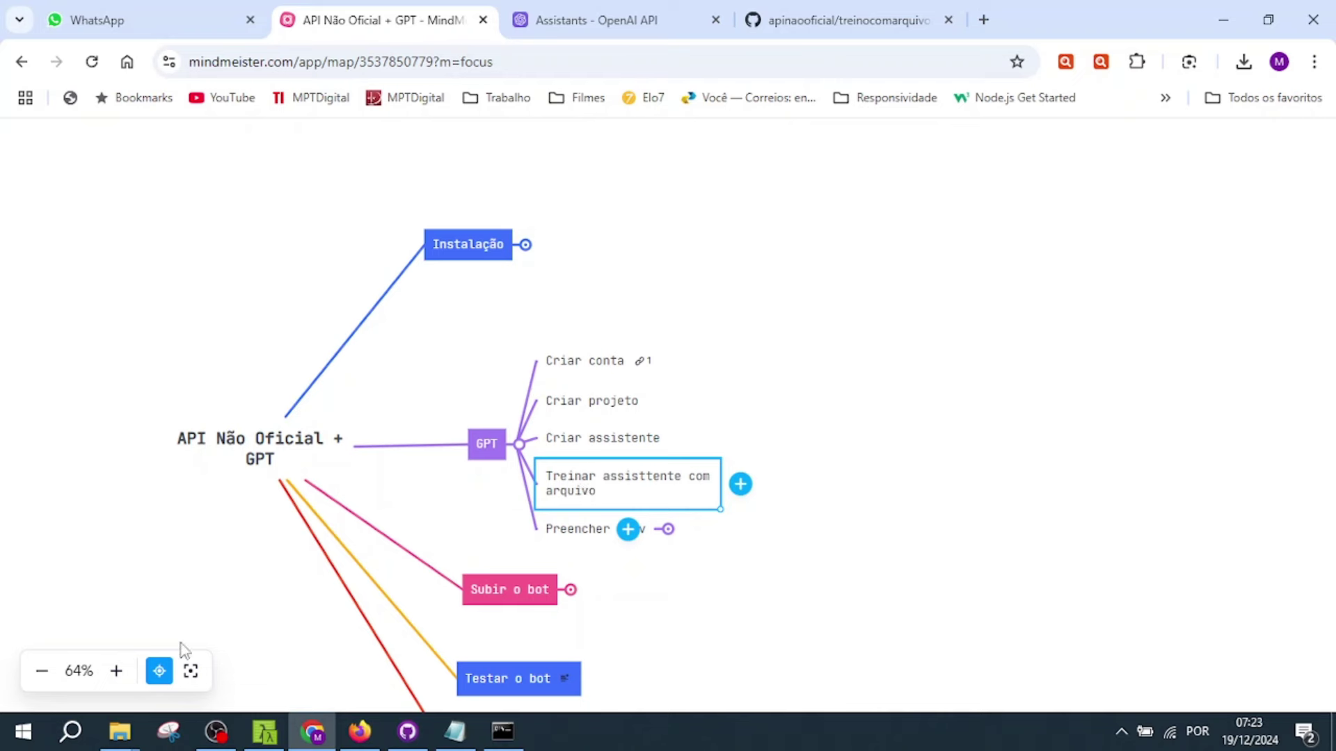
mouse_move(122, 743)
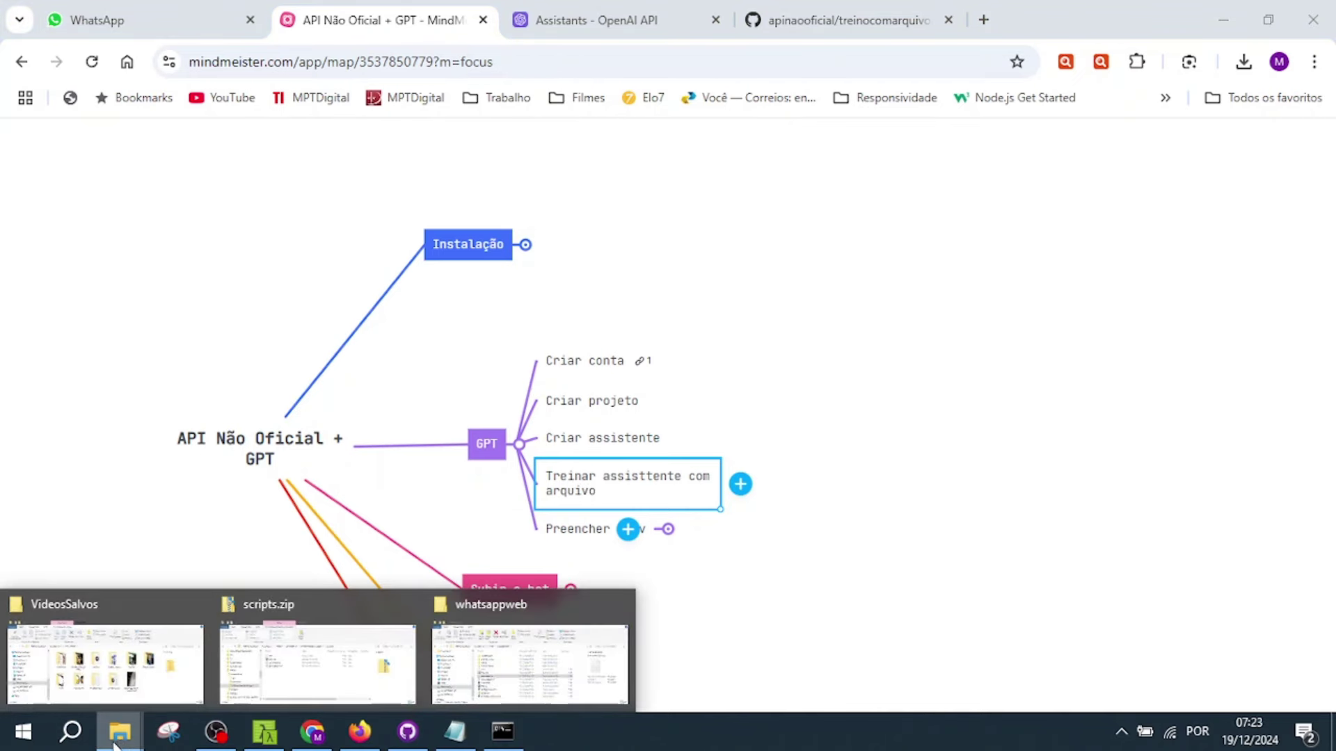
- Open gpt_lojalegal.txt from the whatsappweb folder in Notepad
left_click(515, 666)
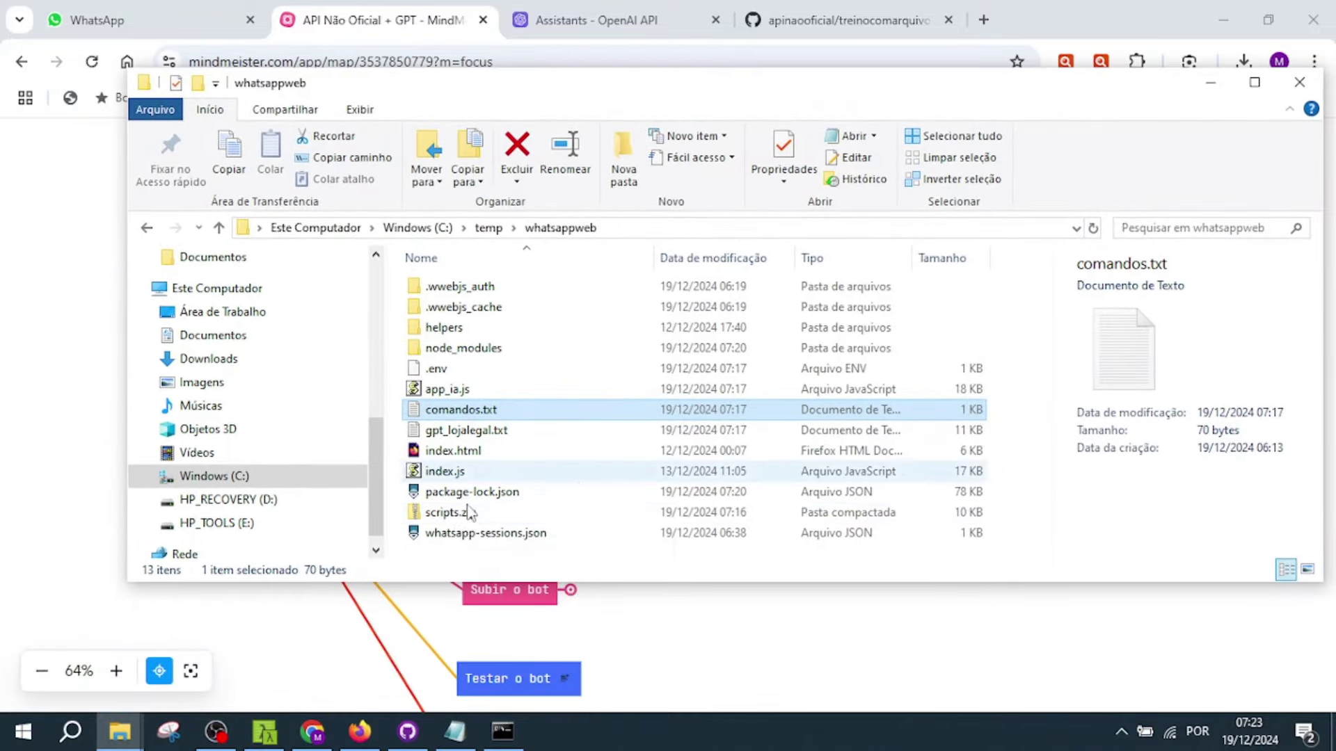
left_click(483, 433)
double_click(484, 433)
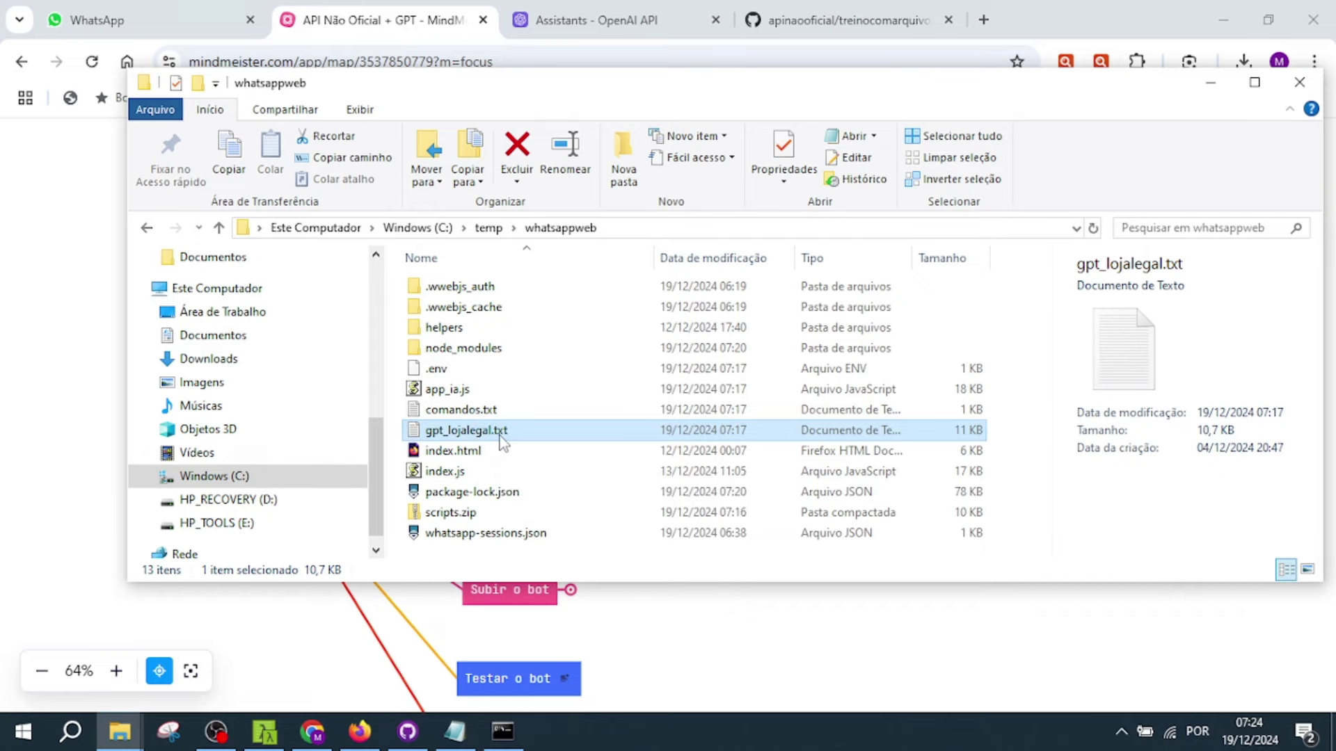
double_click(501, 433)
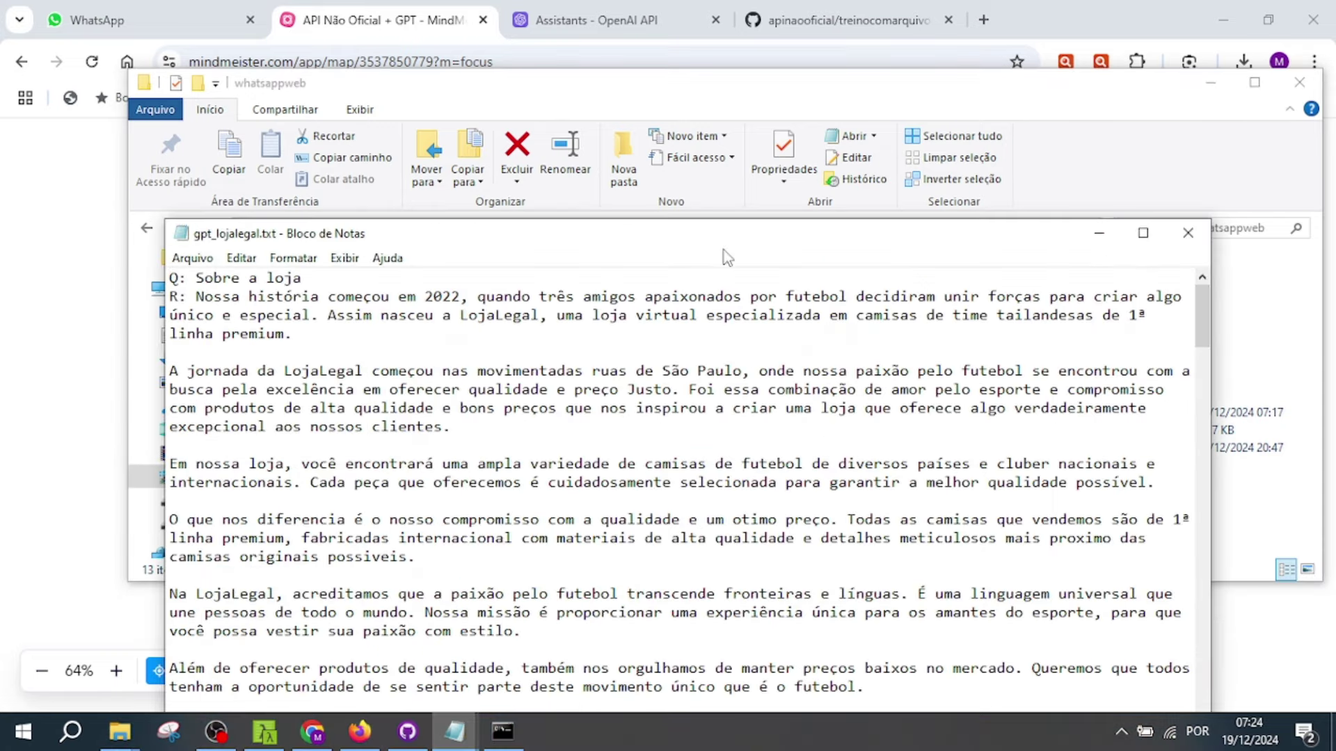
- Read the opening sections: Sobre a loja, the store history and the company registration line
left_click_drag(730, 249, 685, 93)
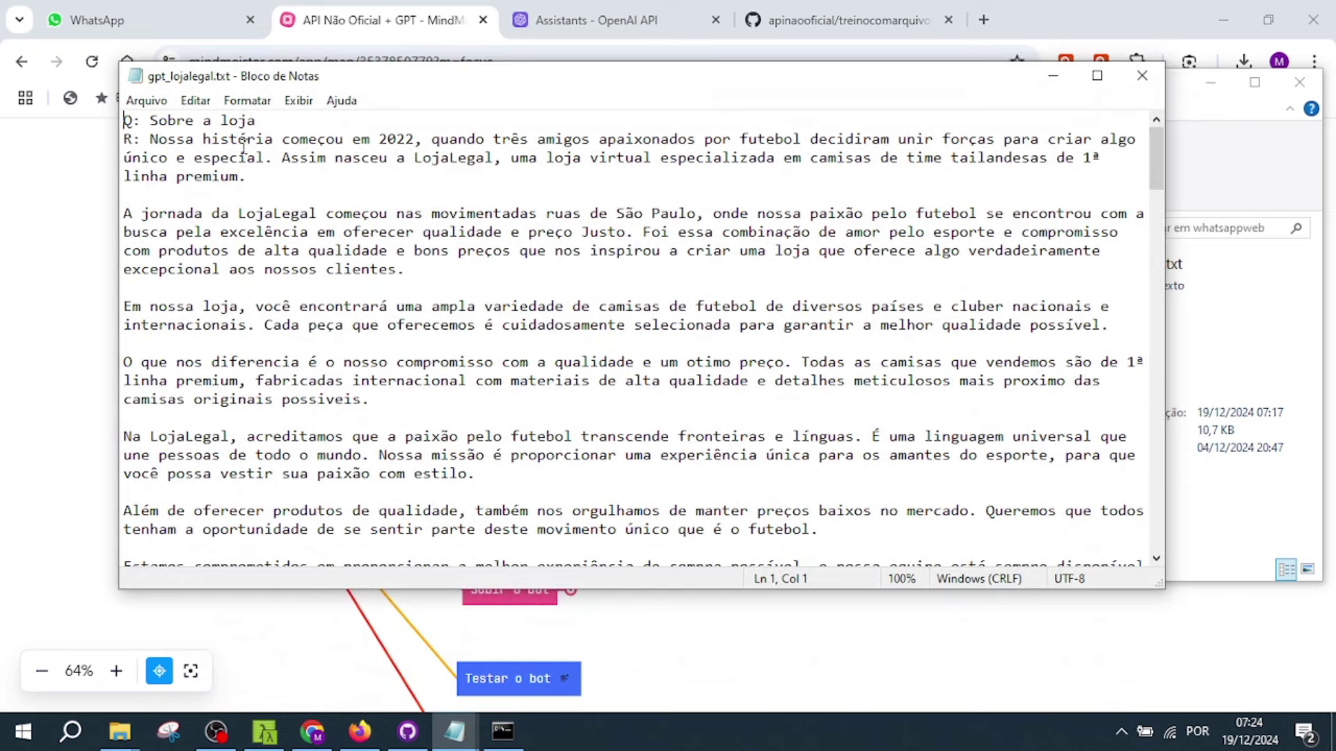
left_click_drag(264, 119, 124, 139)
left_click(141, 118)
left_click(291, 229)
left_click_drag(151, 138, 347, 400)
scroll(384, 406, "down", 3)
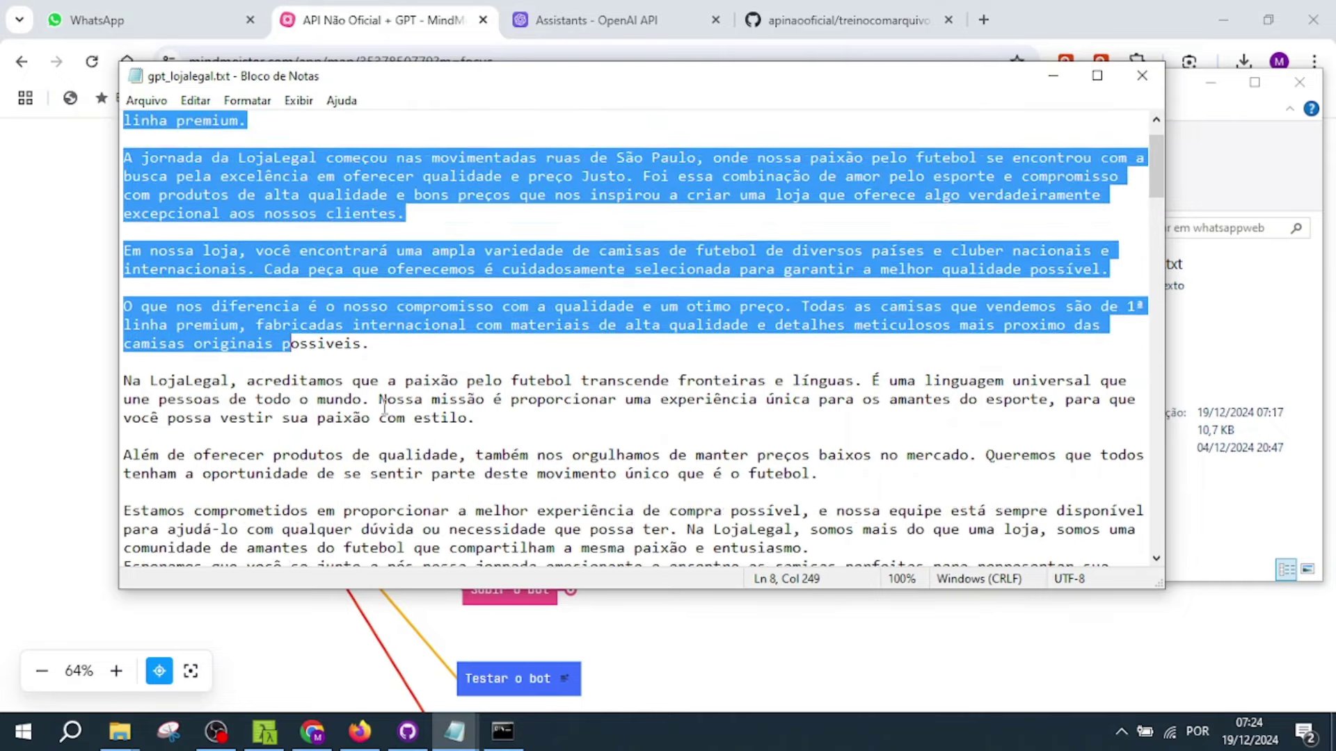
scroll(386, 467, "down", 2)
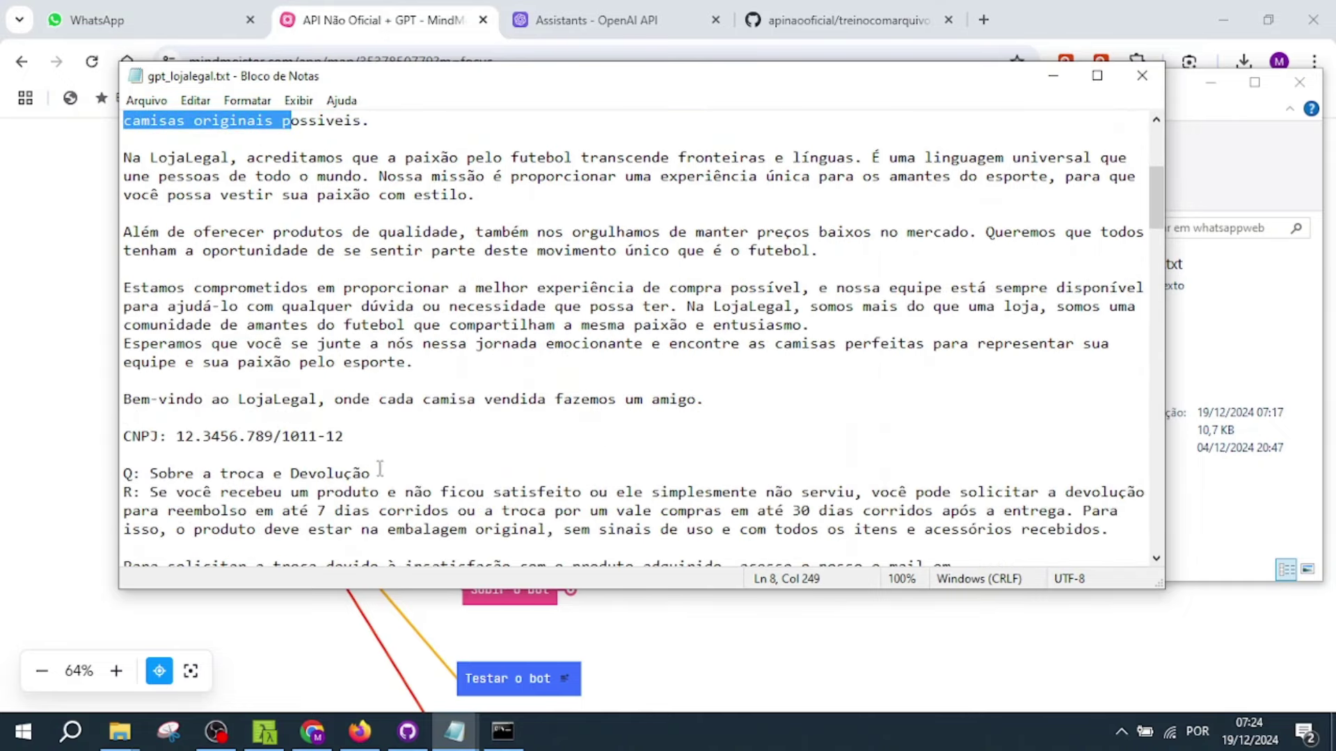
left_click(366, 437, "shift")
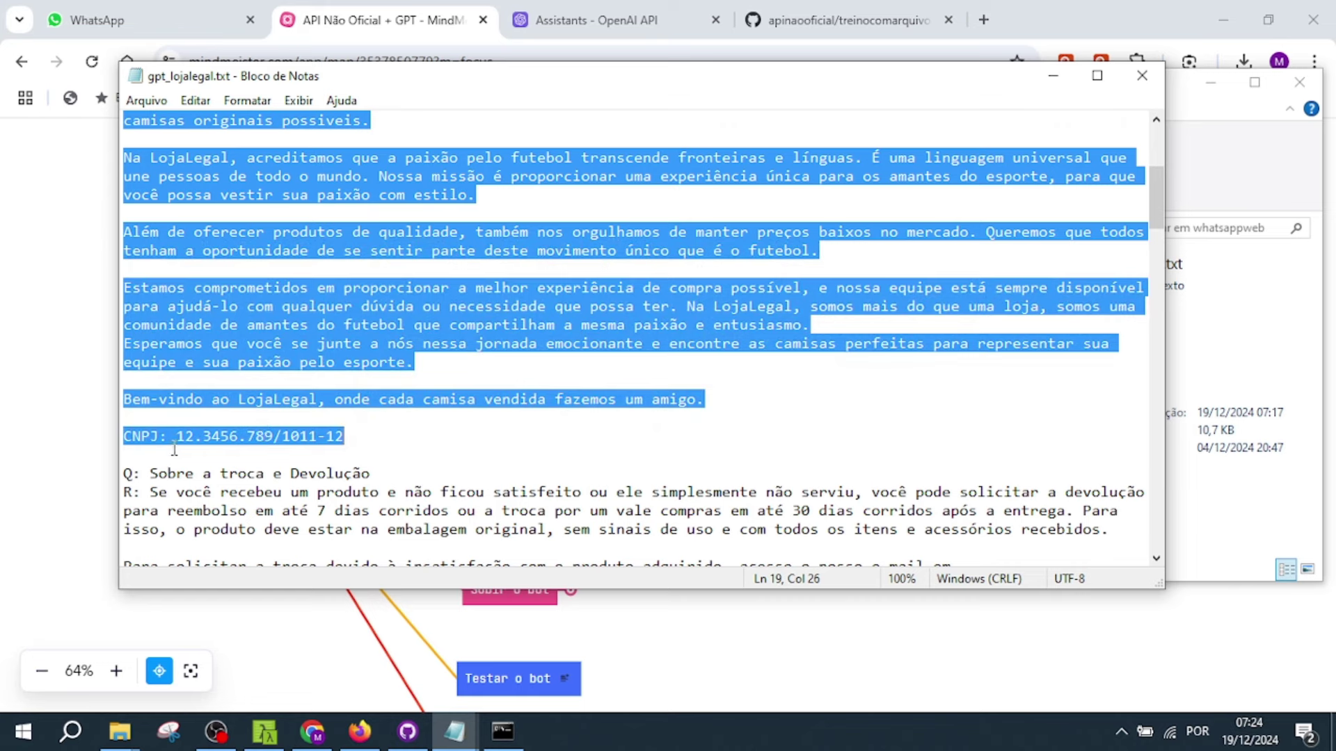
left_click_drag(379, 445, 125, 436)
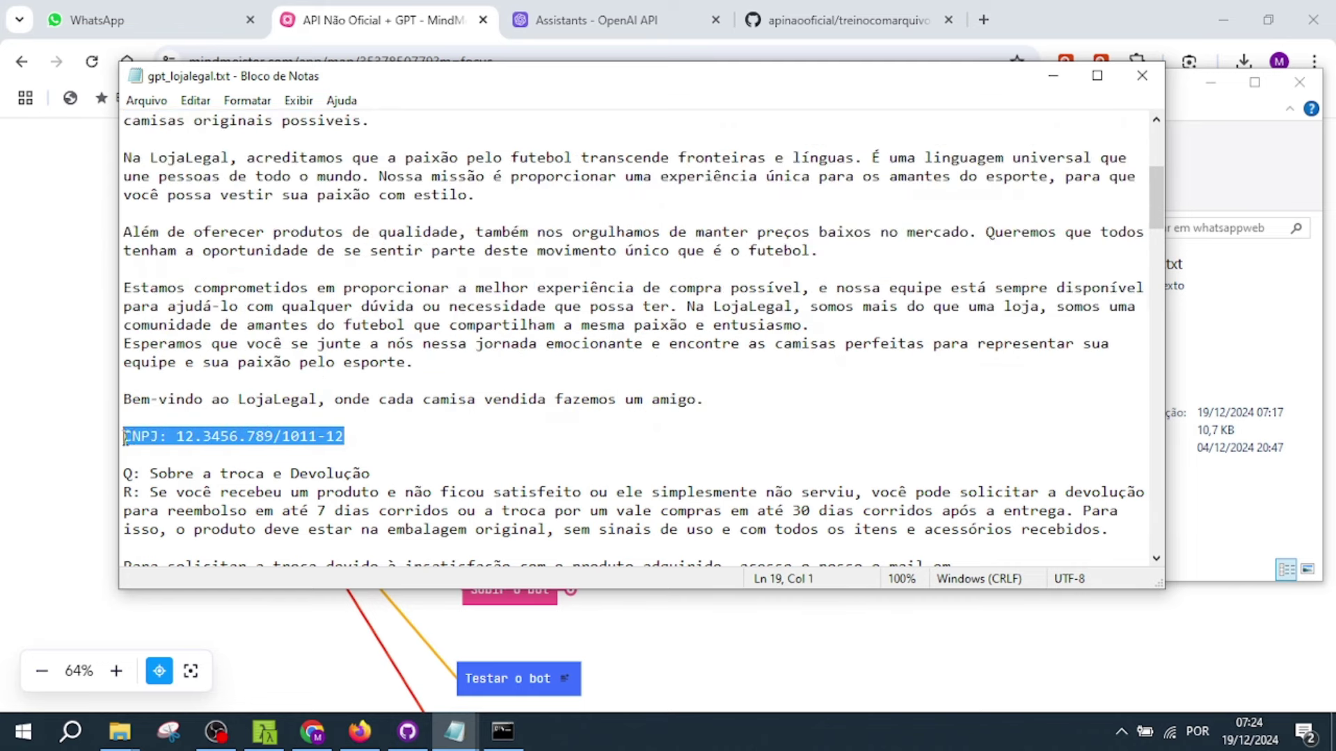
- Read the exchange/return and Pedido Incorreto sections, then close Notepad
scroll(432, 442, "down", 2)
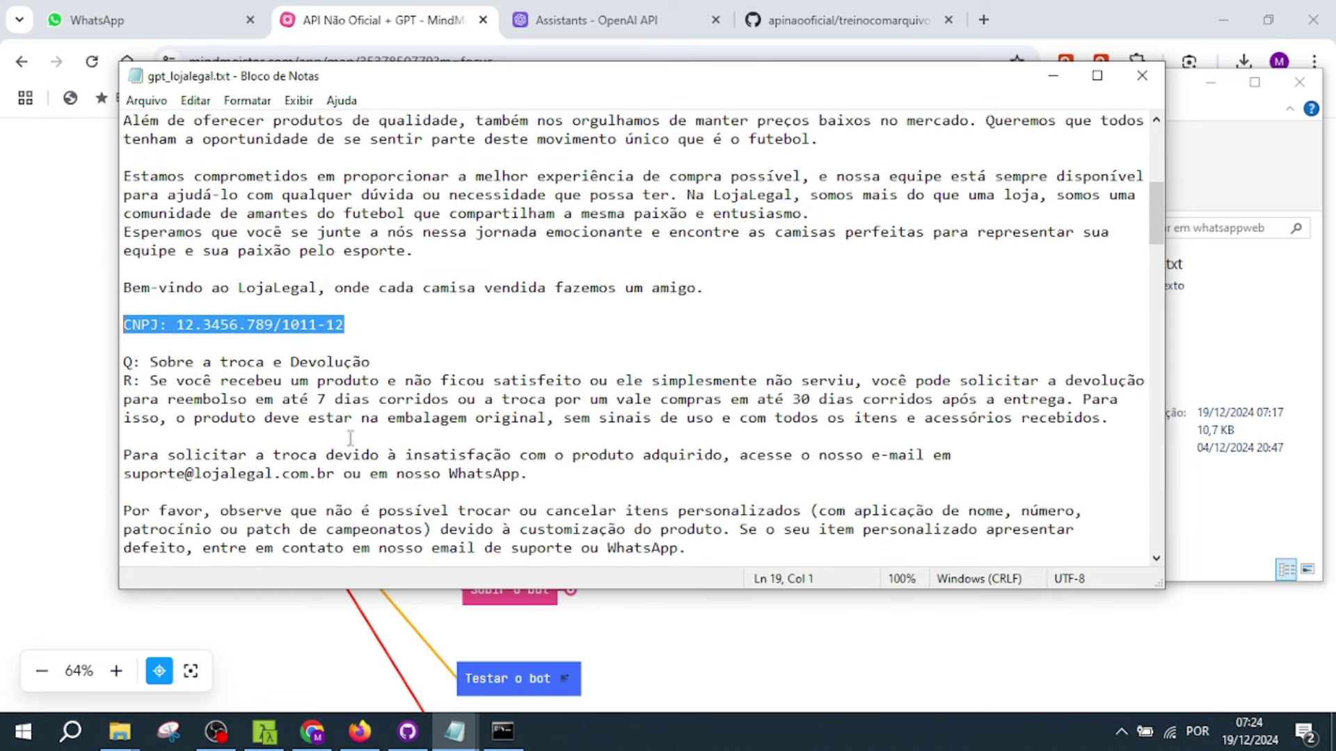
left_click_drag(409, 362, 119, 362)
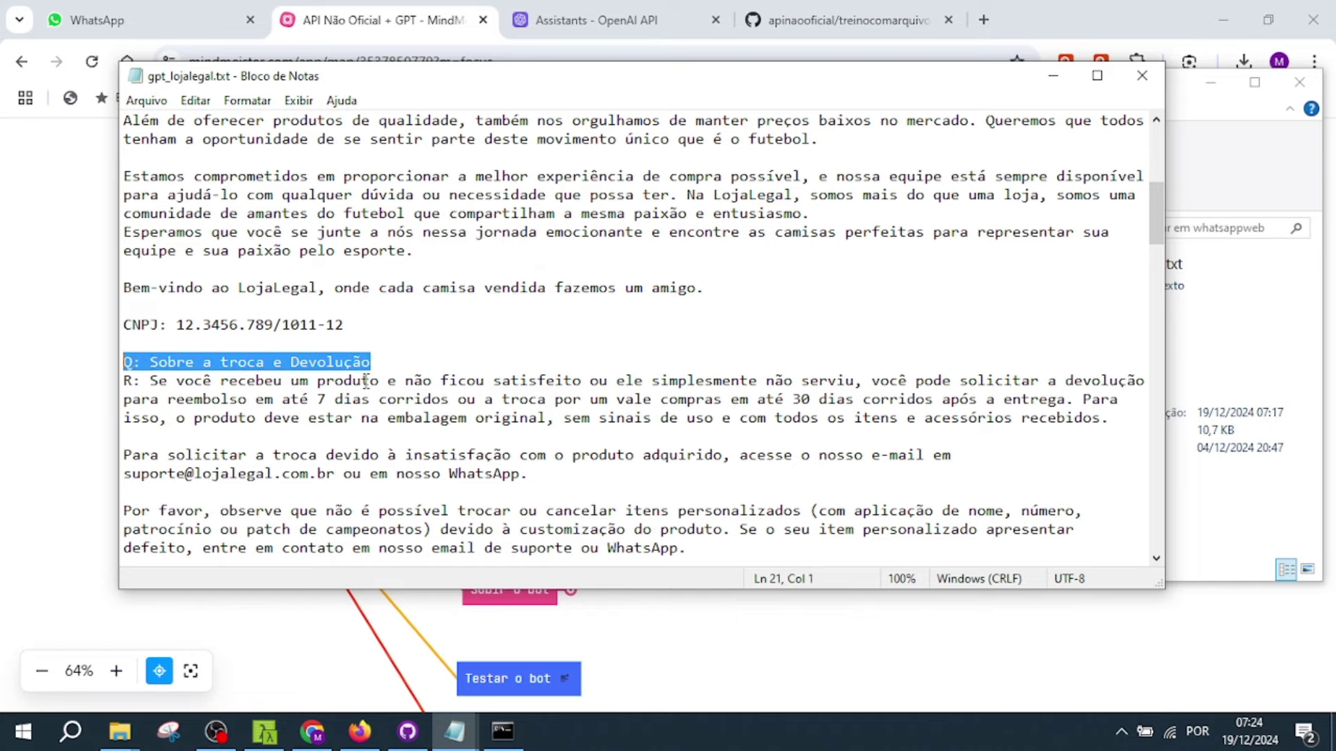
scroll(379, 382, "down", 2)
left_click_drag(150, 270, 213, 515)
scroll(426, 478, "down", 2)
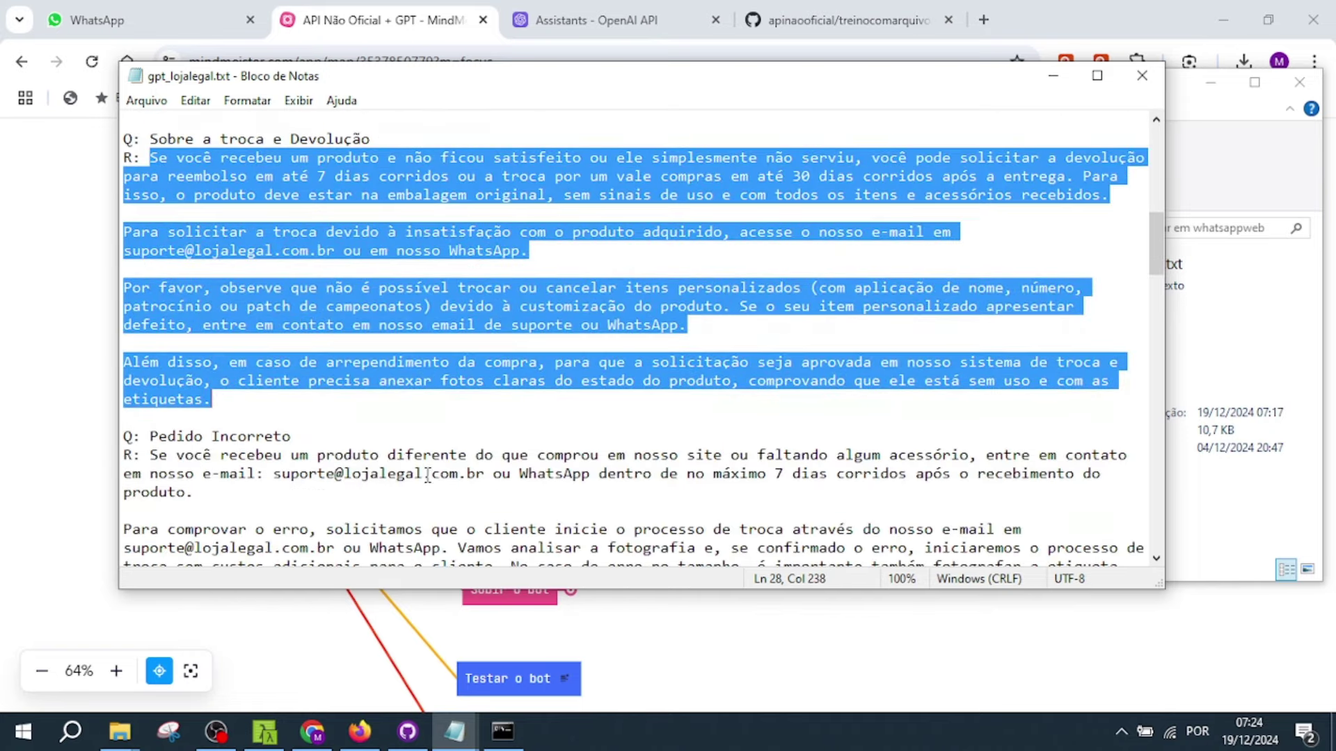
left_click_drag(149, 436, 334, 436)
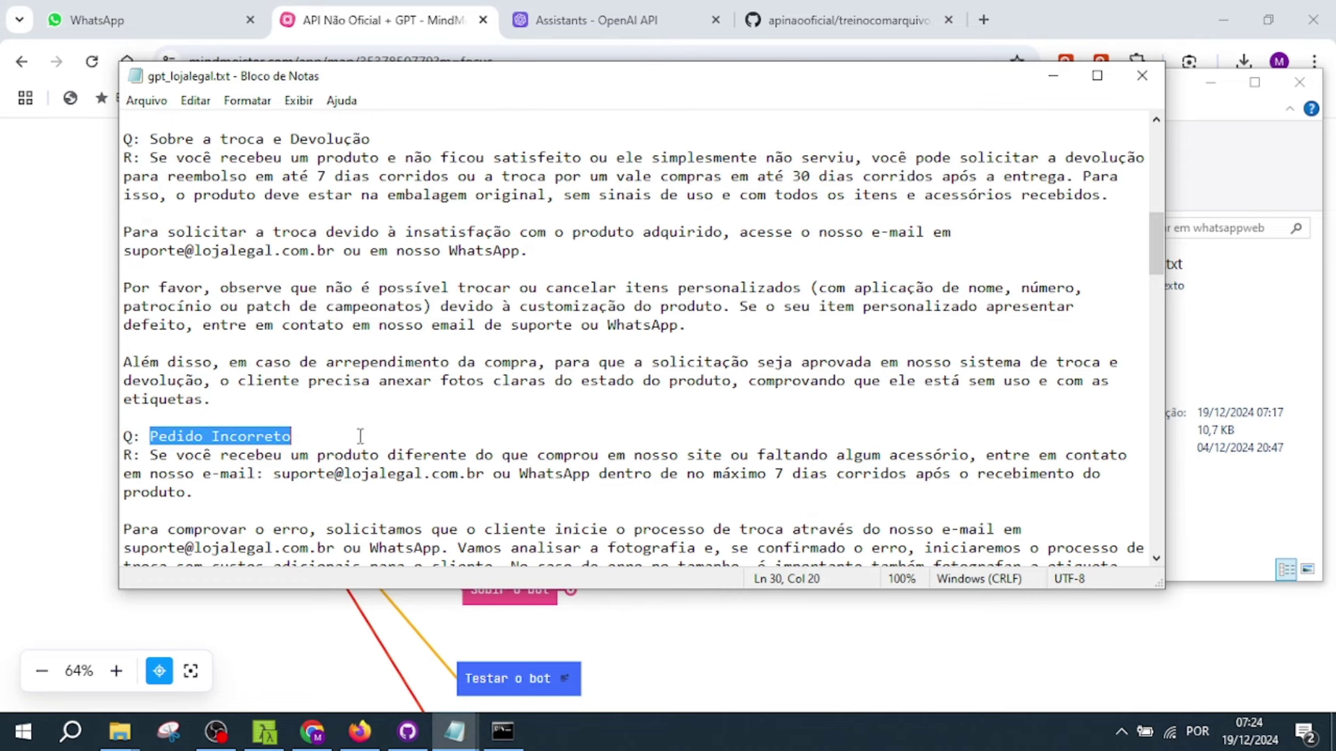
scroll(361, 436, "down", 3)
left_click_drag(158, 289, 727, 453)
scroll(408, 473, "down", 2)
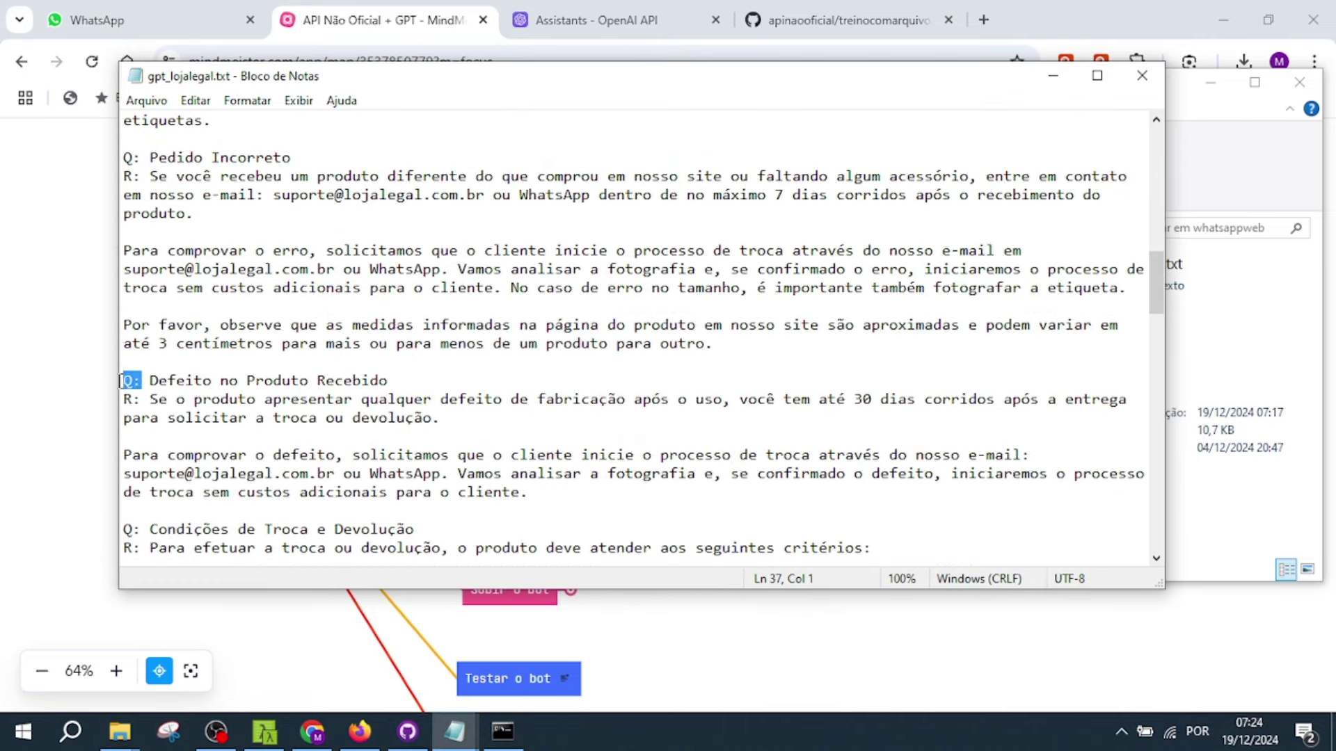
left_click_drag(142, 400, 123, 436)
scroll(206, 427, "down", 2)
left_click(344, 434)
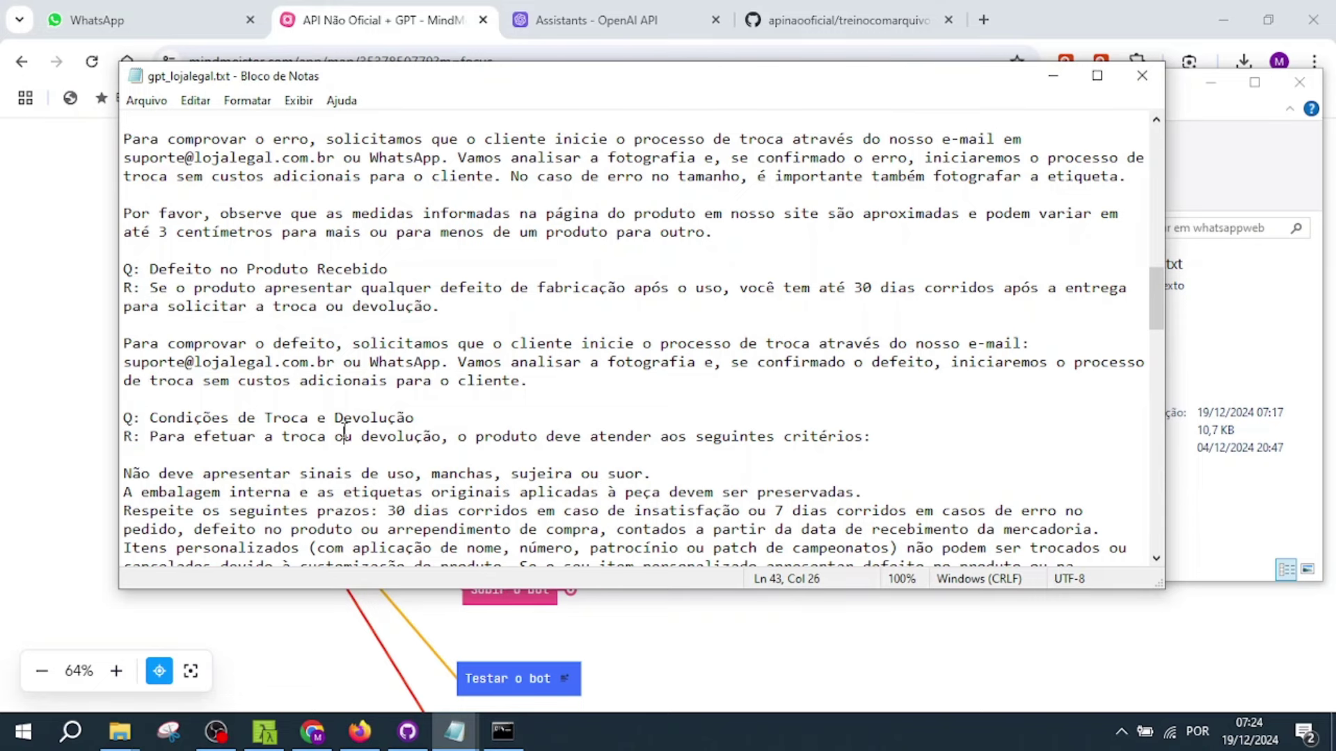
scroll(460, 416, "down", 2)
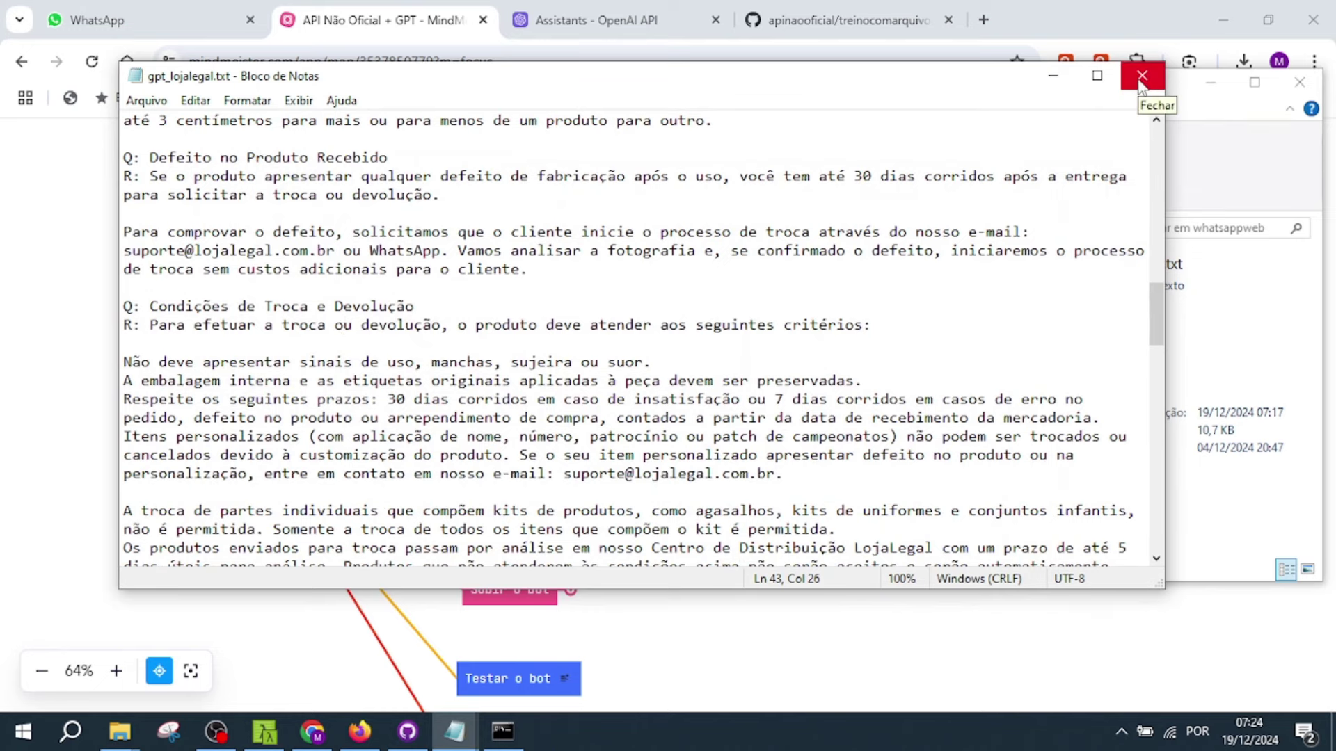
left_click(1142, 77)
- Turn on File search for Assistente teste gpt
left_click(606, 20)
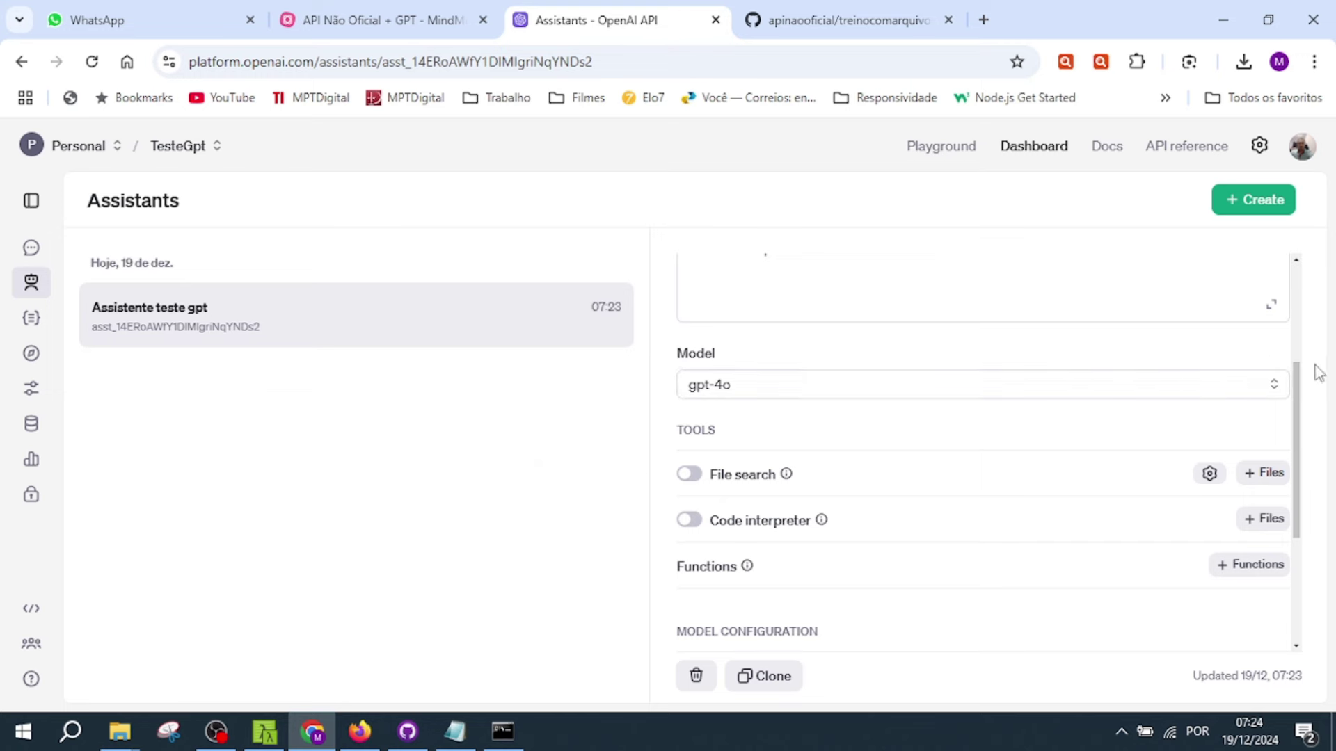
scroll(1296, 400, "up", 3)
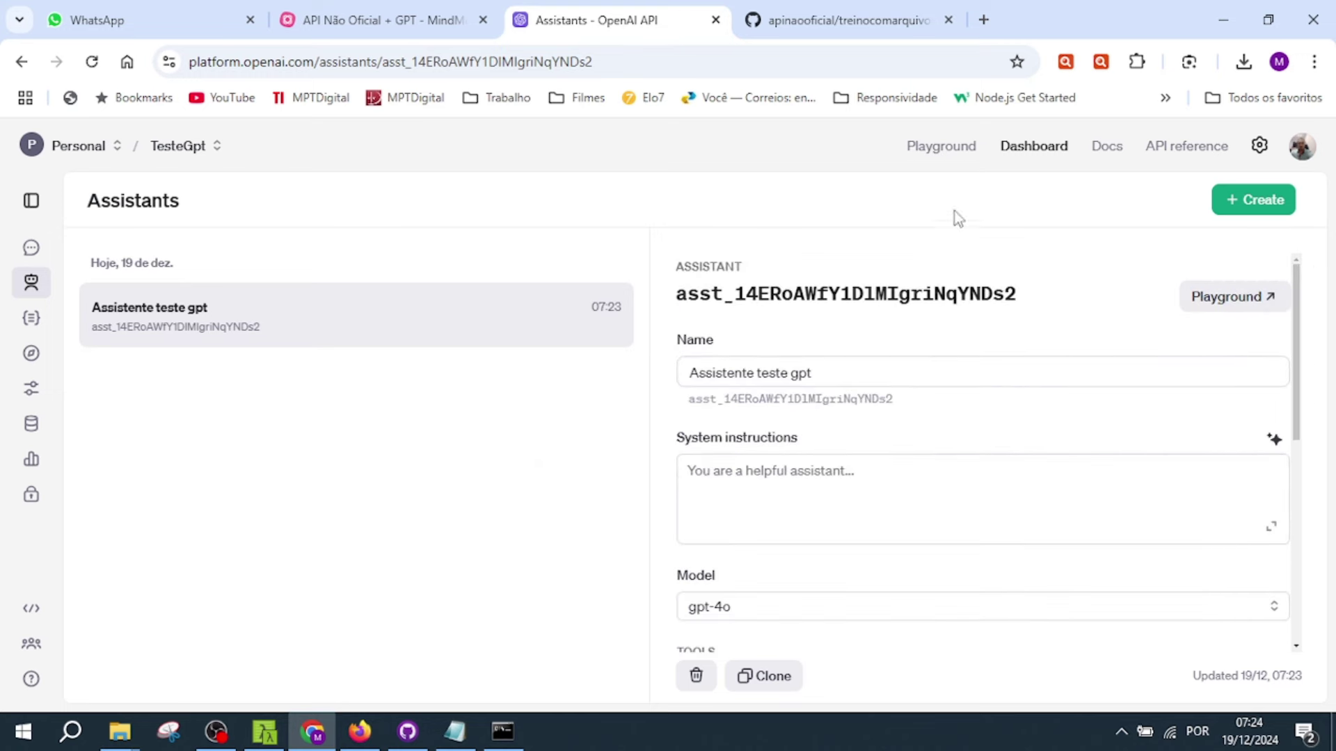
left_click_drag(1293, 312, 1306, 432)
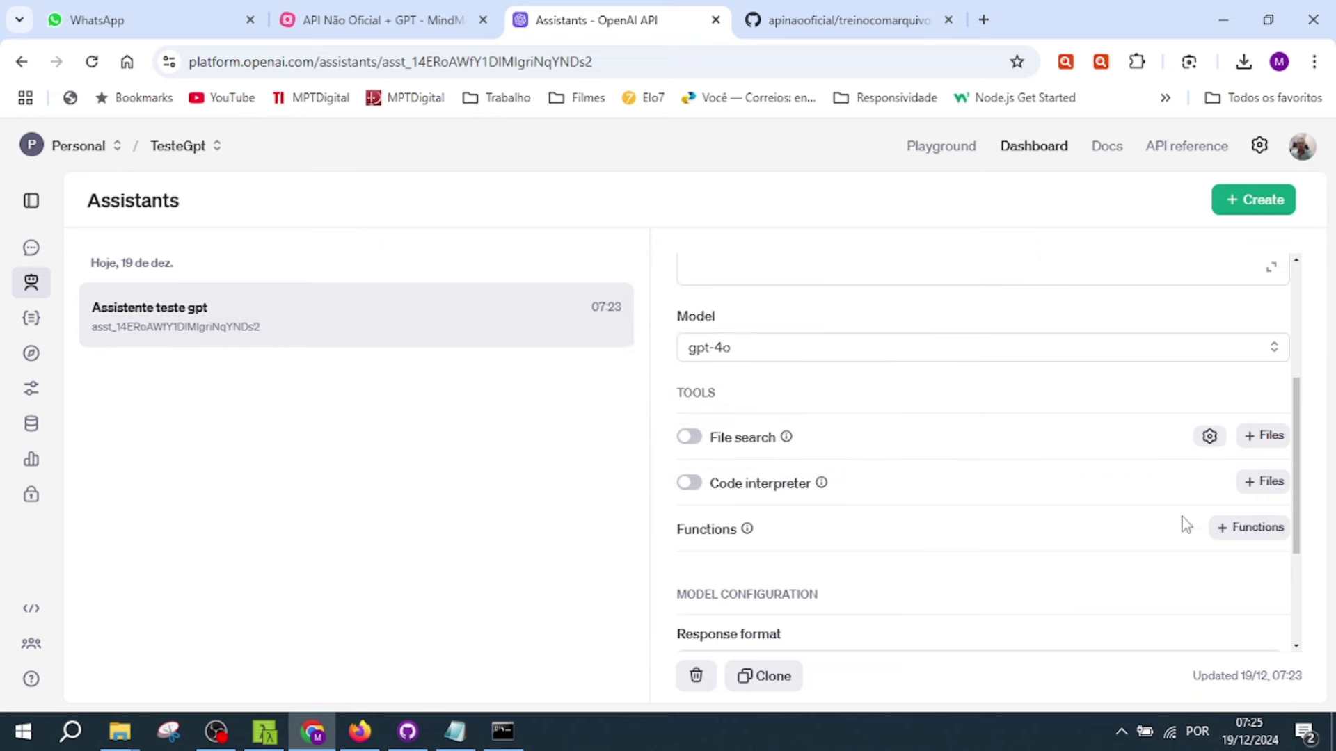
left_click(698, 444)
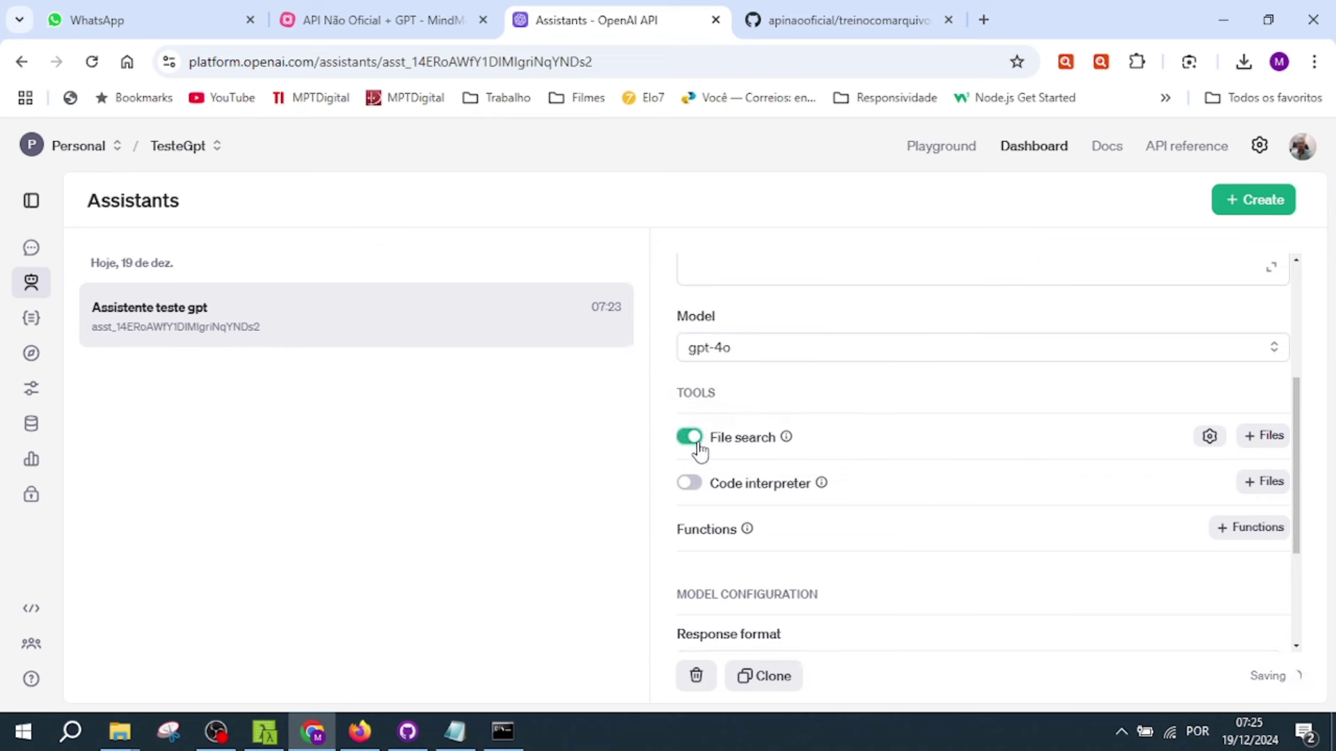
- Upload C:\temp\whatsappweb\gpt_lojalegal.txt and attach it to the assistant's file search vector store
left_click(1262, 438)
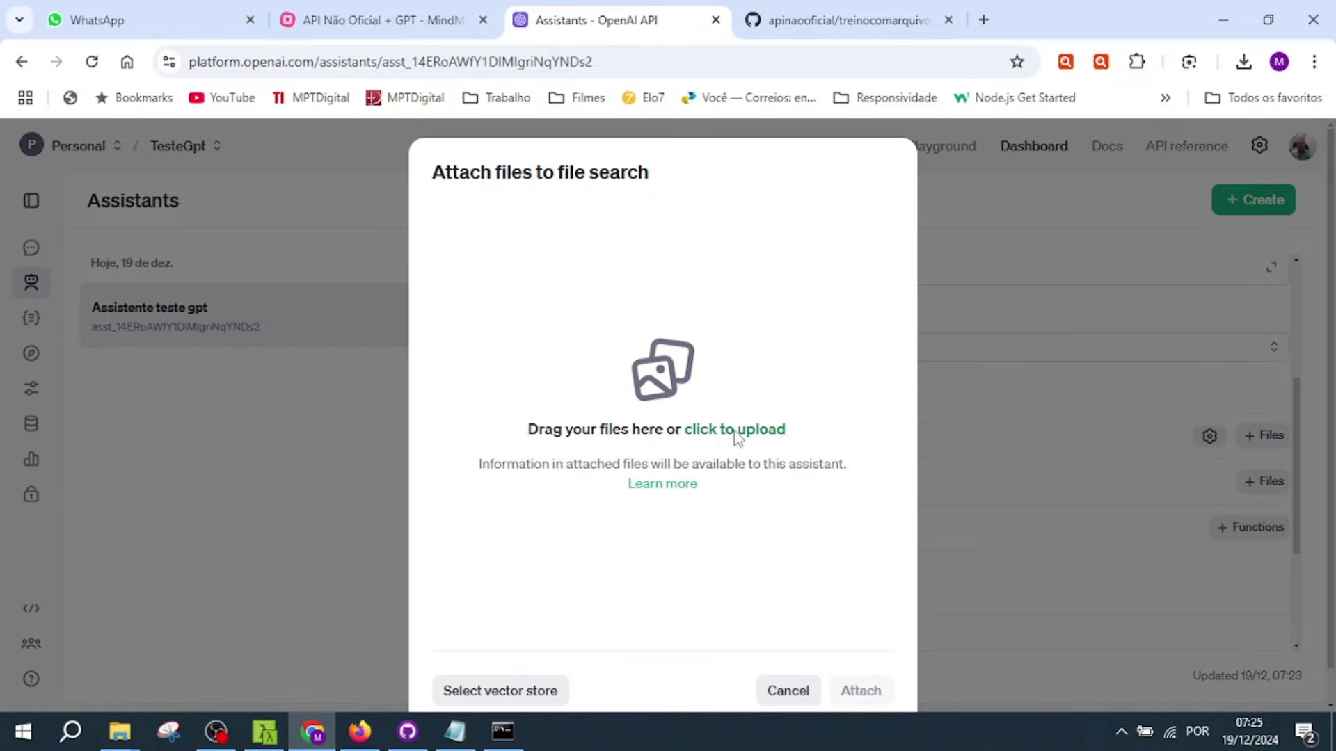
left_click(733, 431)
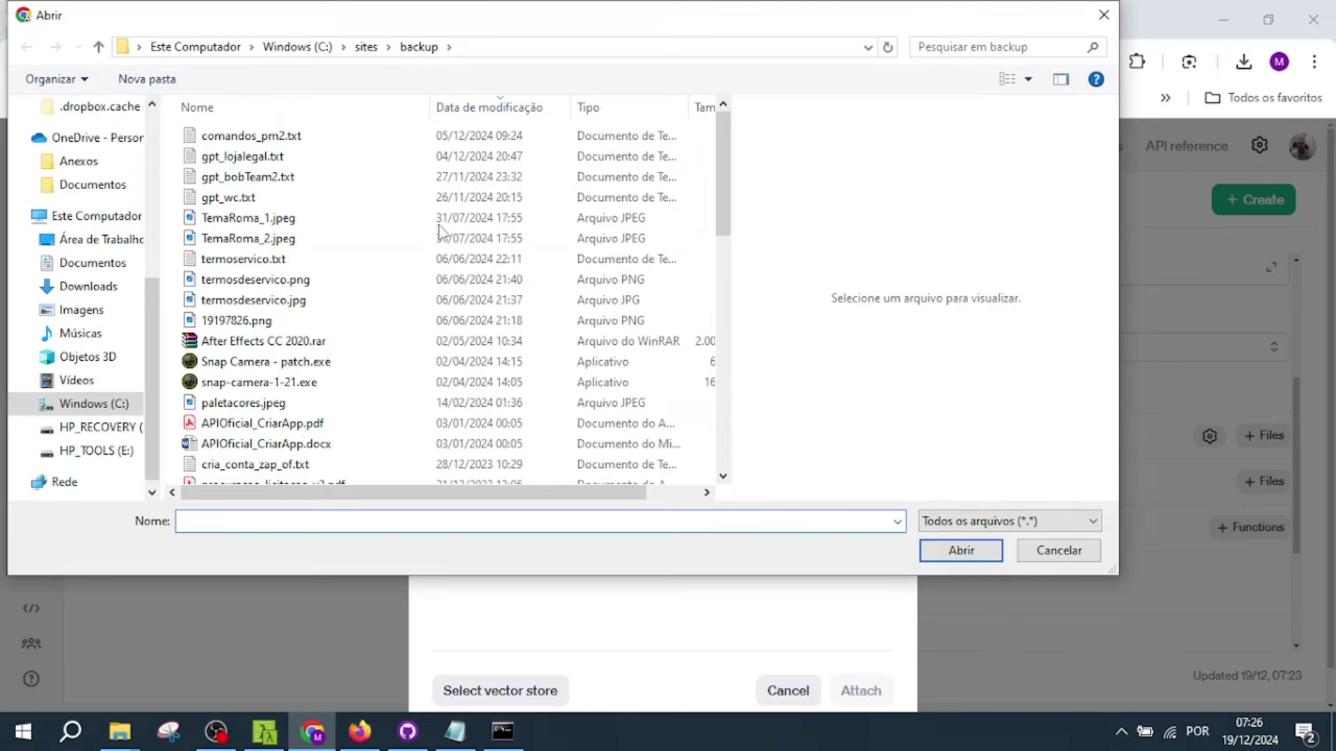
left_click(297, 47)
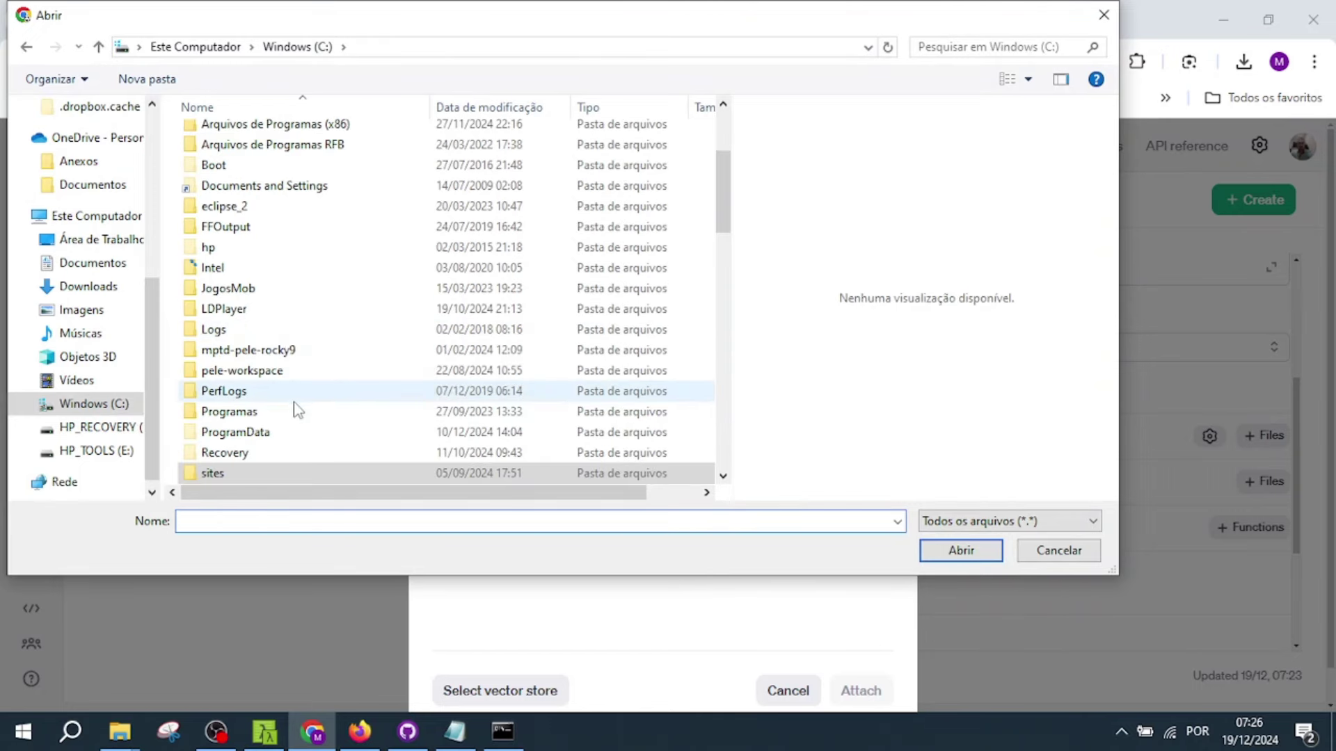
scroll(292, 413, "down", 1)
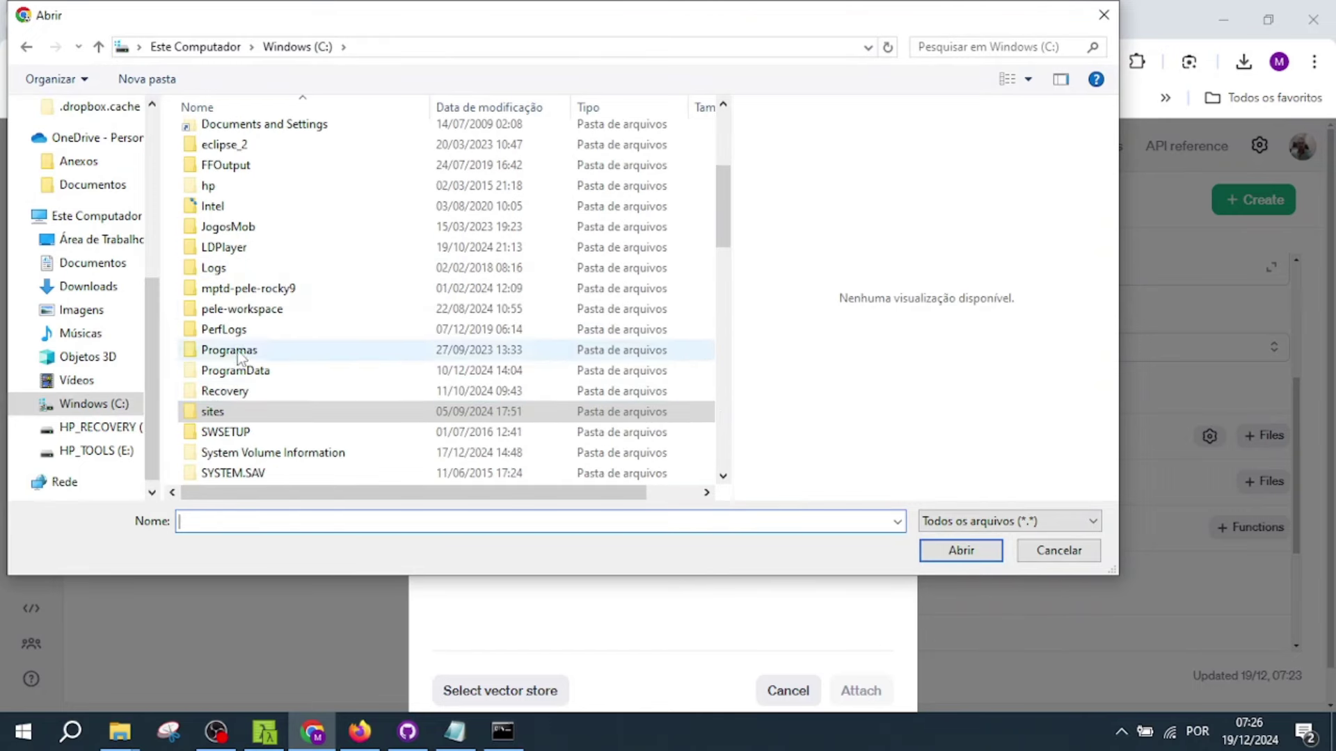
scroll(247, 292, "down", 2)
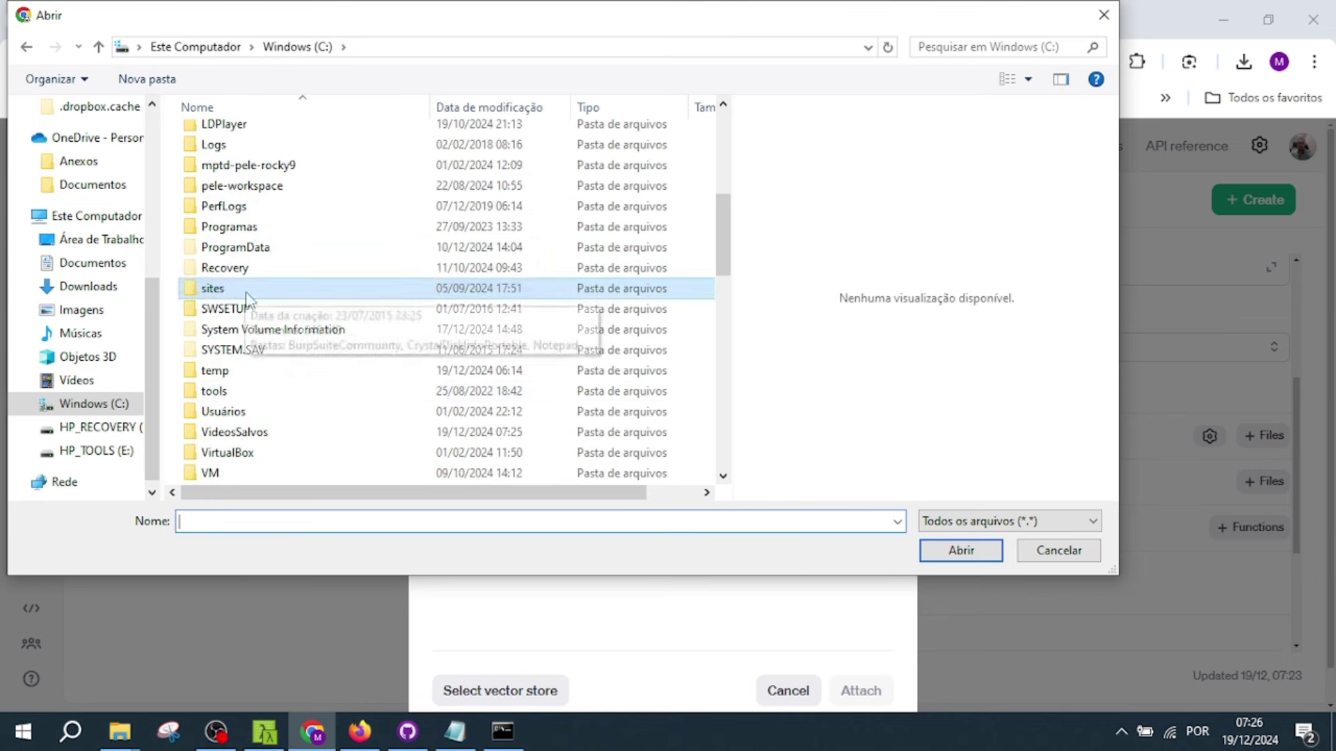
double_click(217, 373)
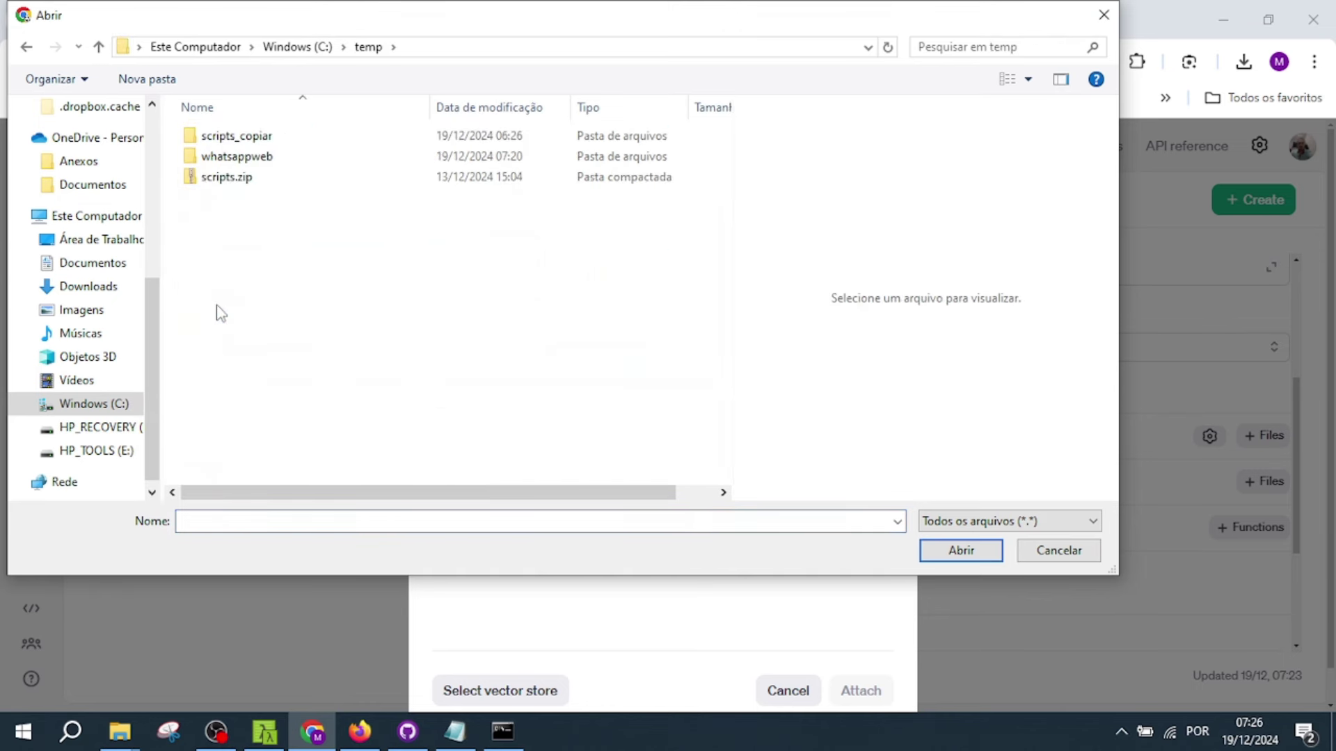
double_click(237, 157)
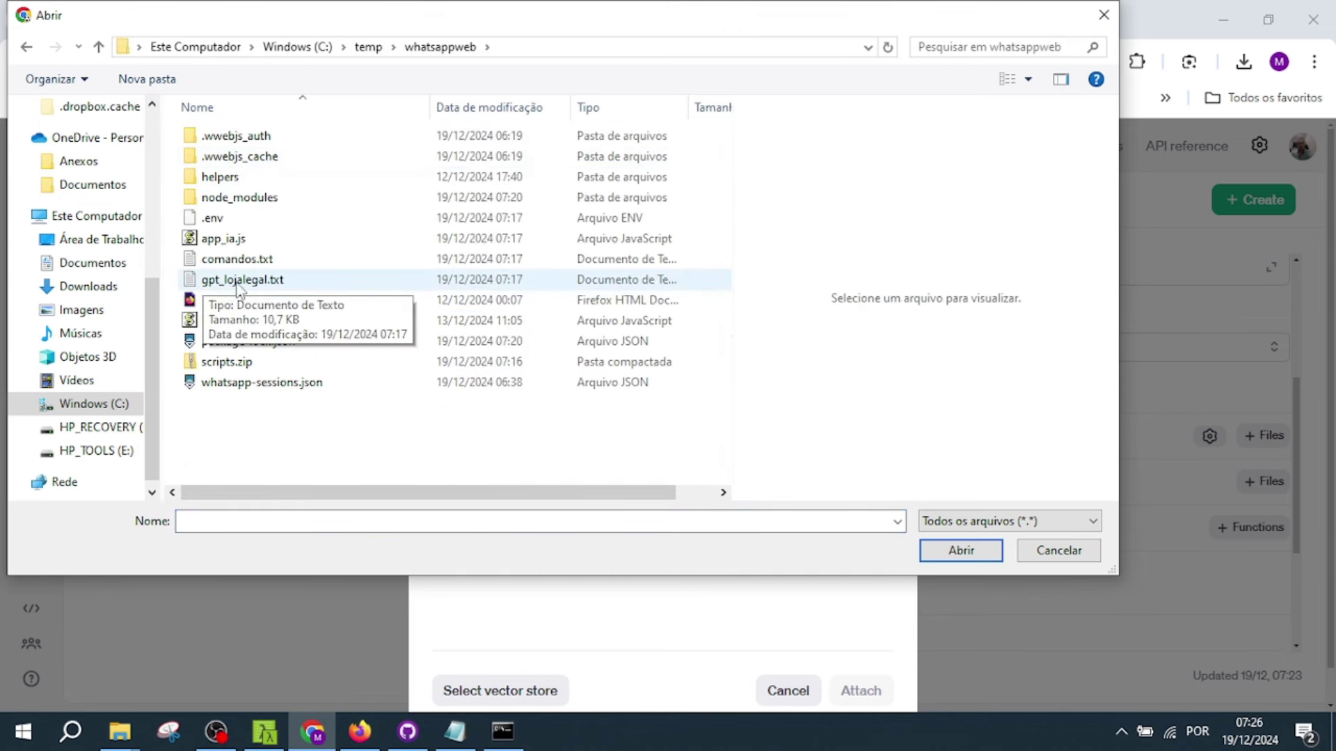
left_click(238, 284)
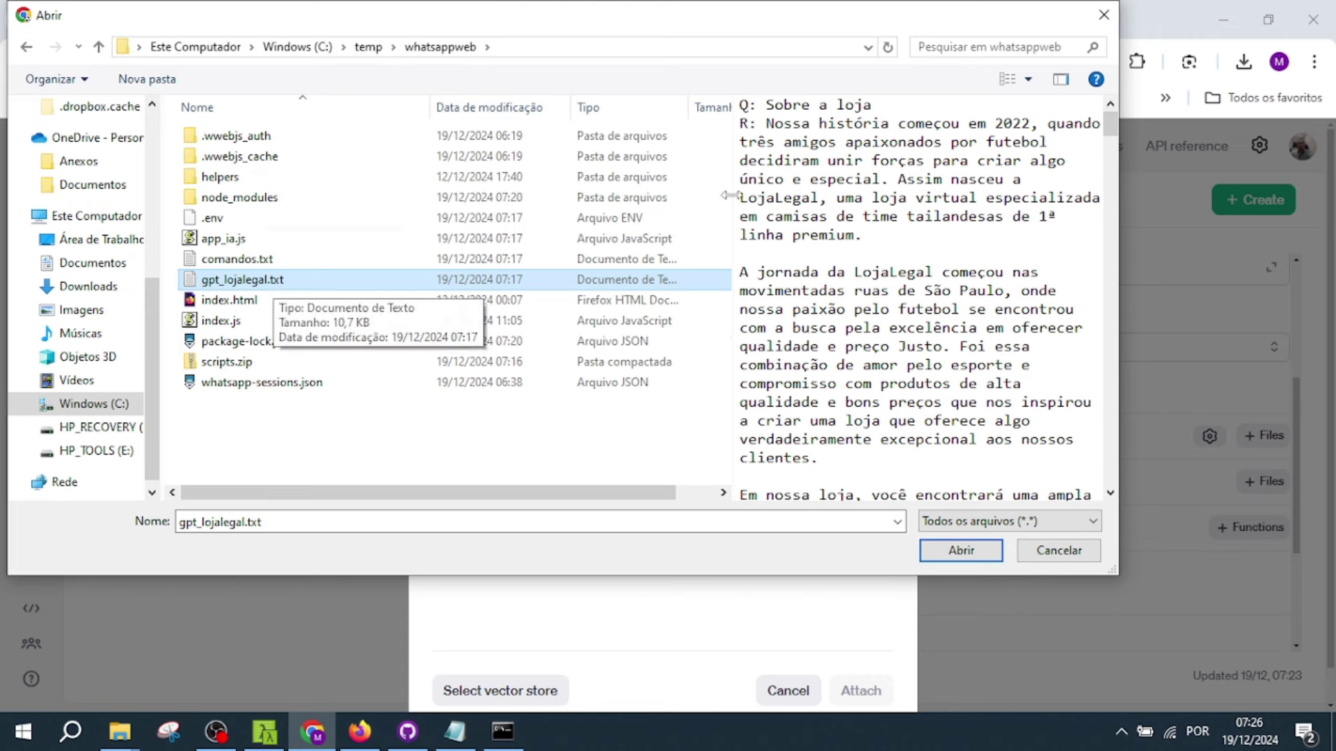
left_click(968, 550)
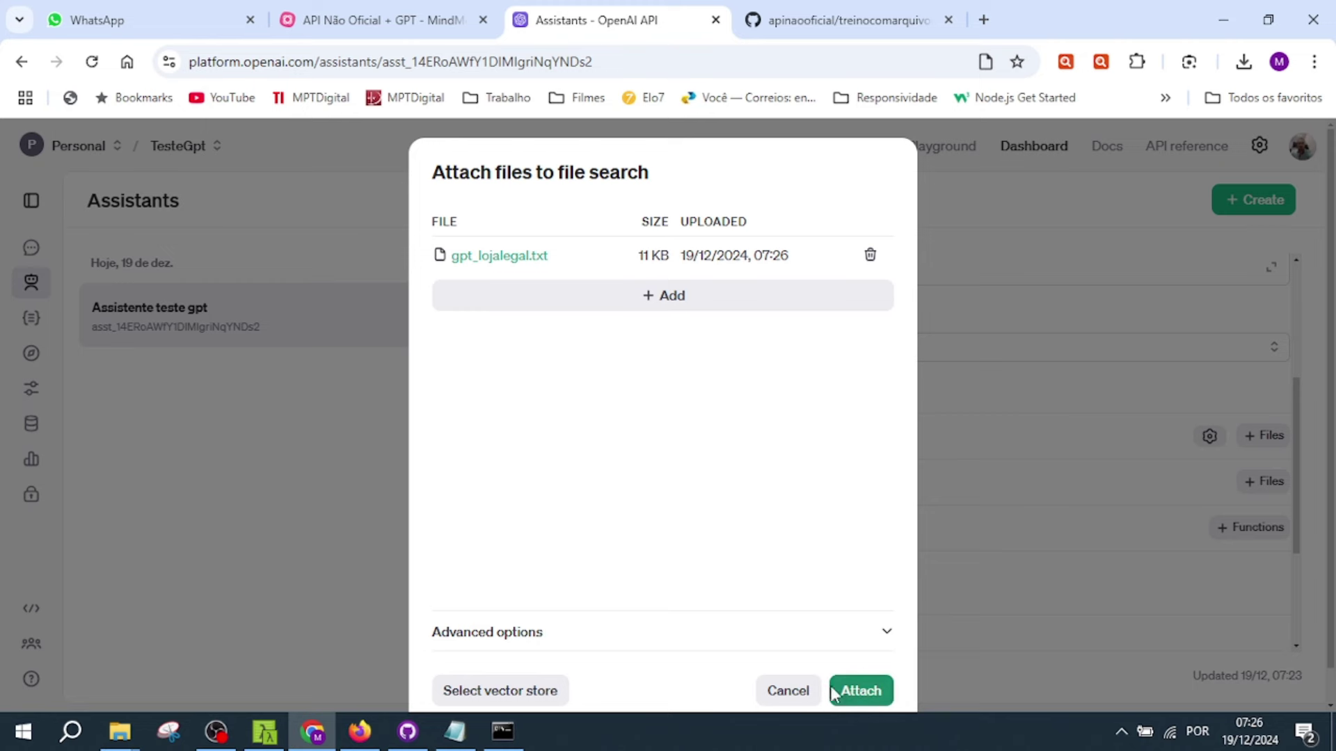
left_click(869, 701)
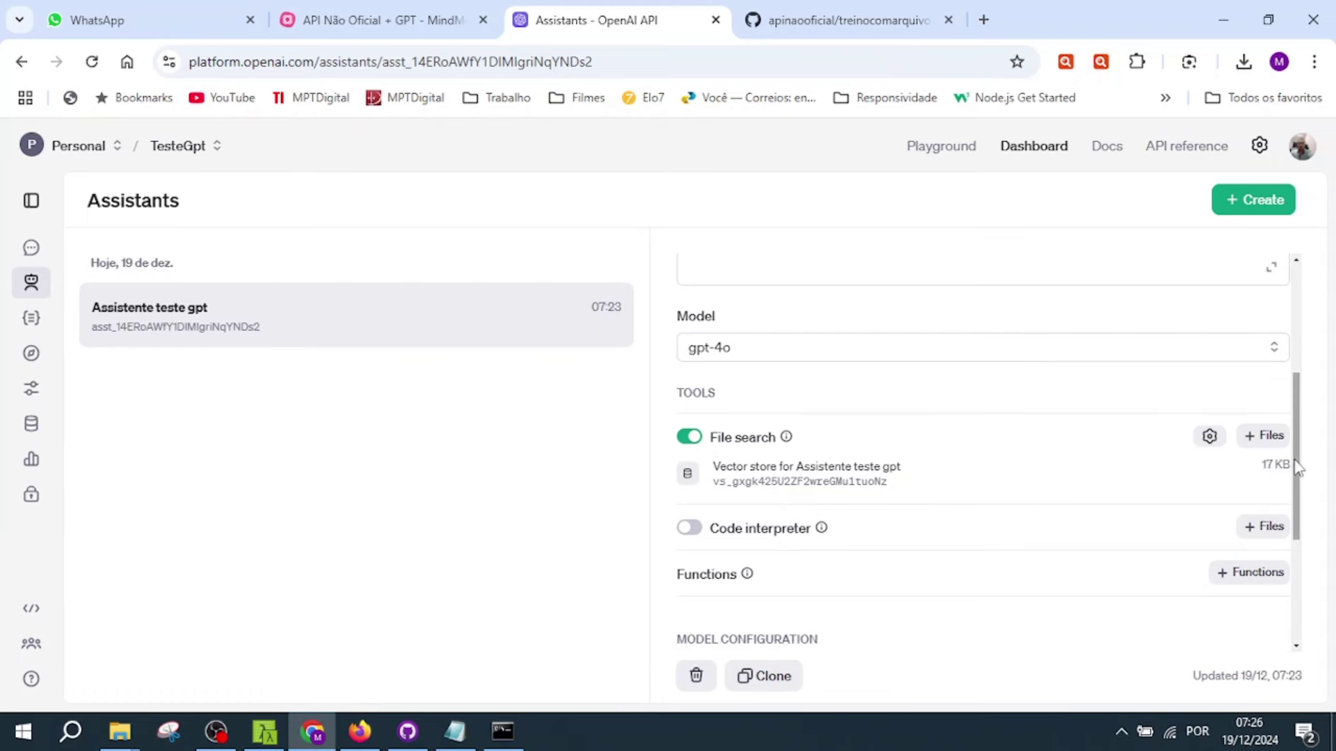
scroll(1298, 468, "up", 4)
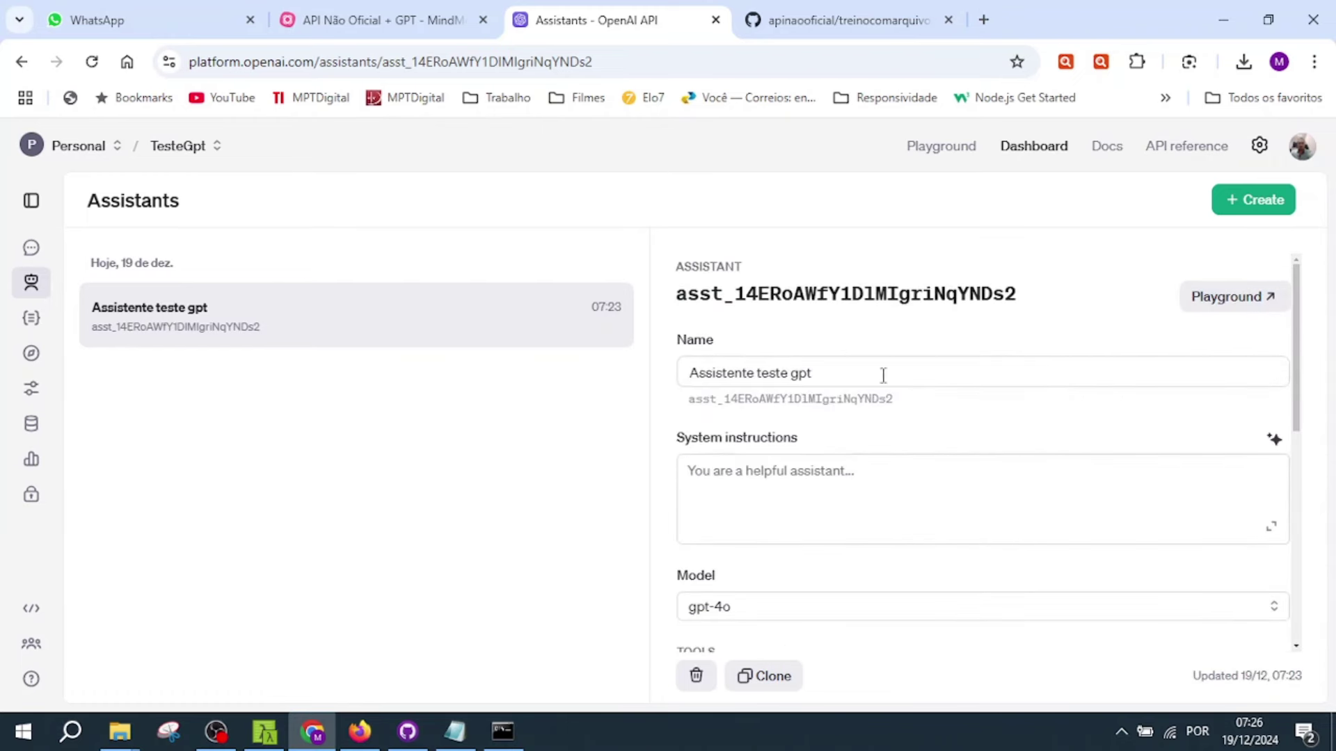
- Expand the Preencher .env topic in the mind map to reveal its two sub-steps
left_click(379, 16)
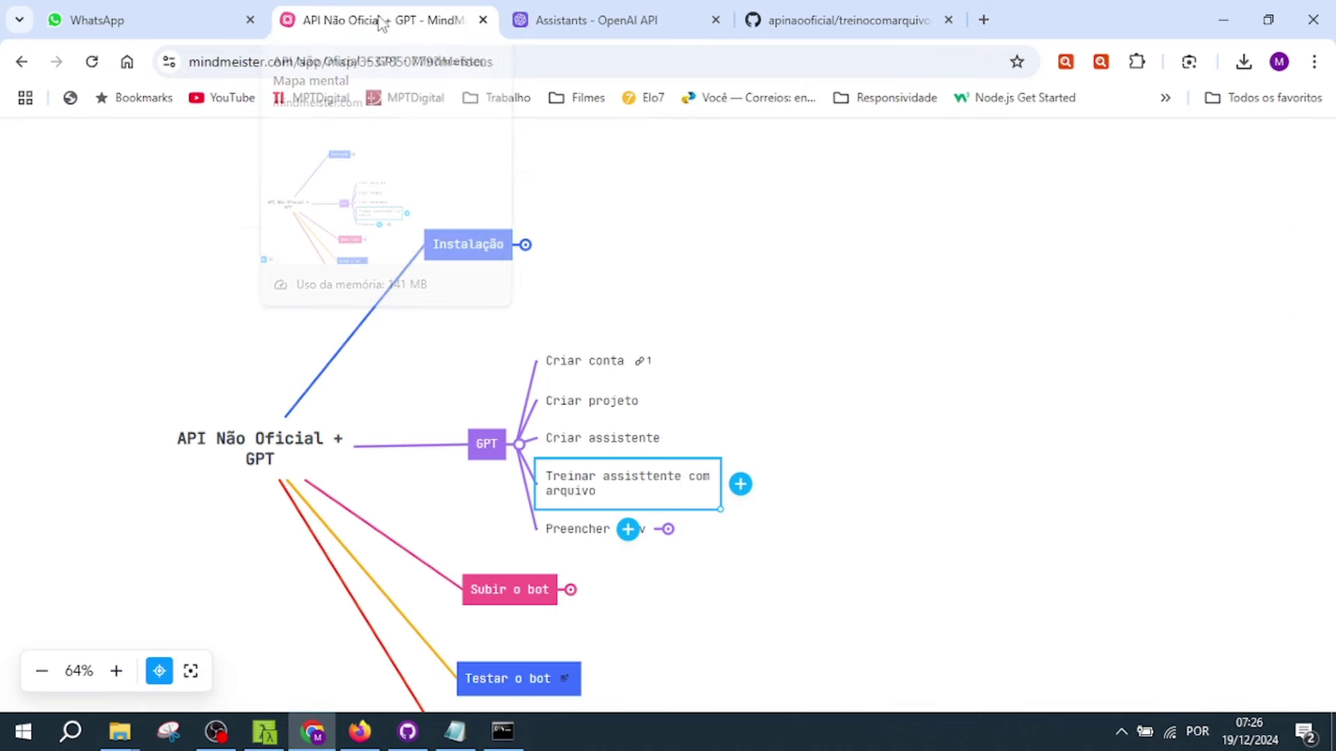
left_click(981, 554)
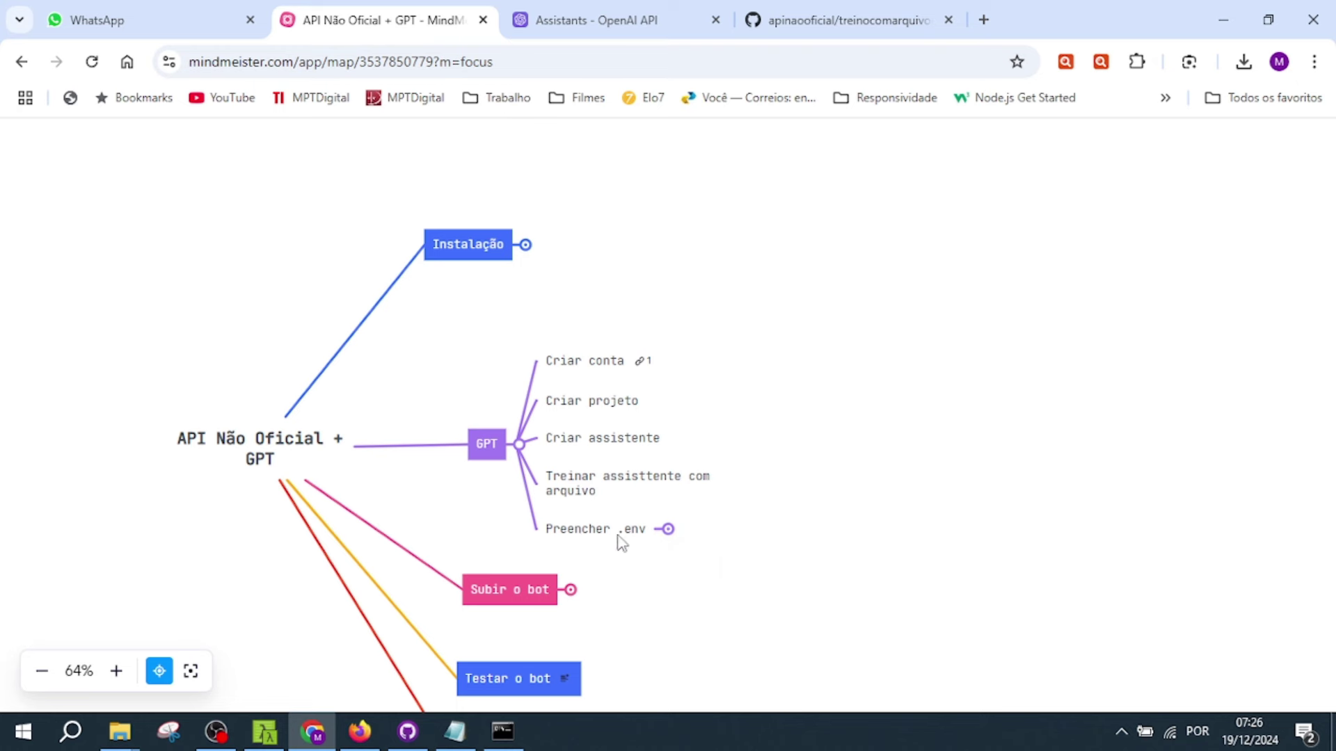
left_click(668, 529)
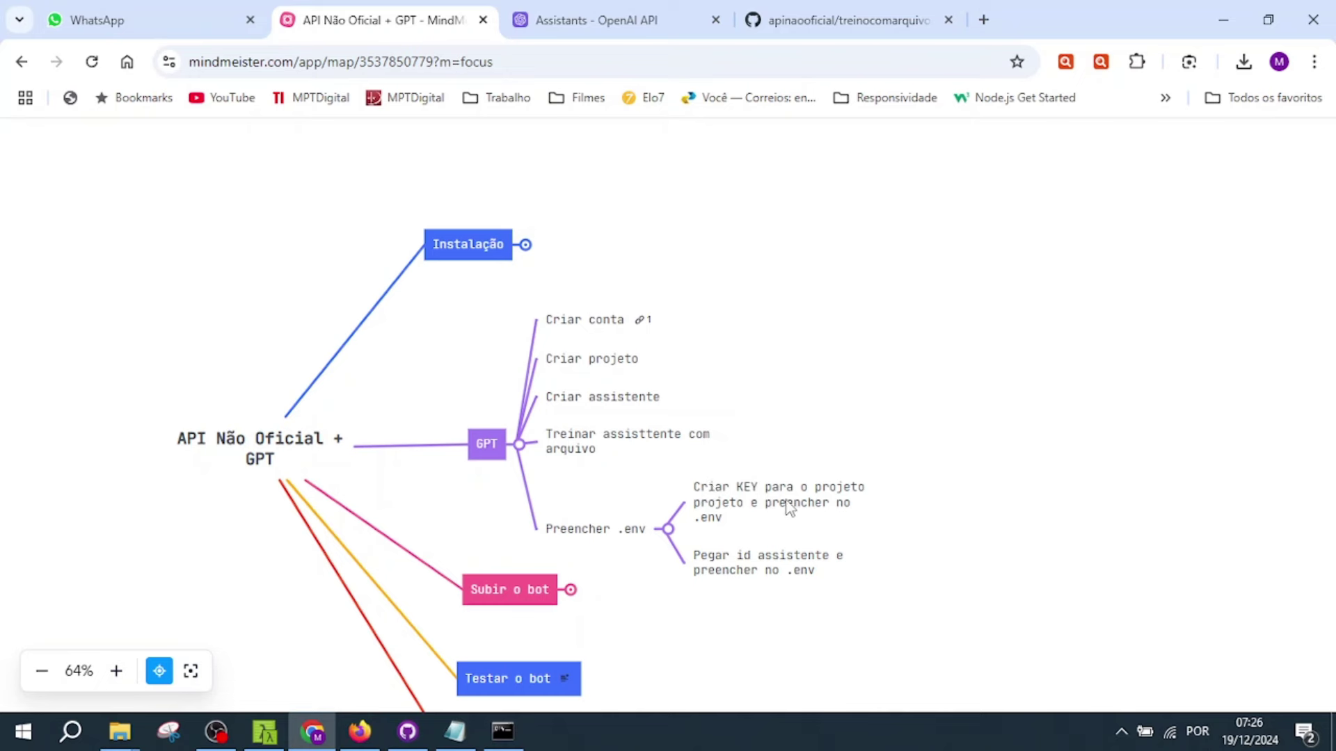
- Go through Manage projects to the organization's API keys page in OpenAI Platform
mouse_move(647, 25)
left_click(648, 25)
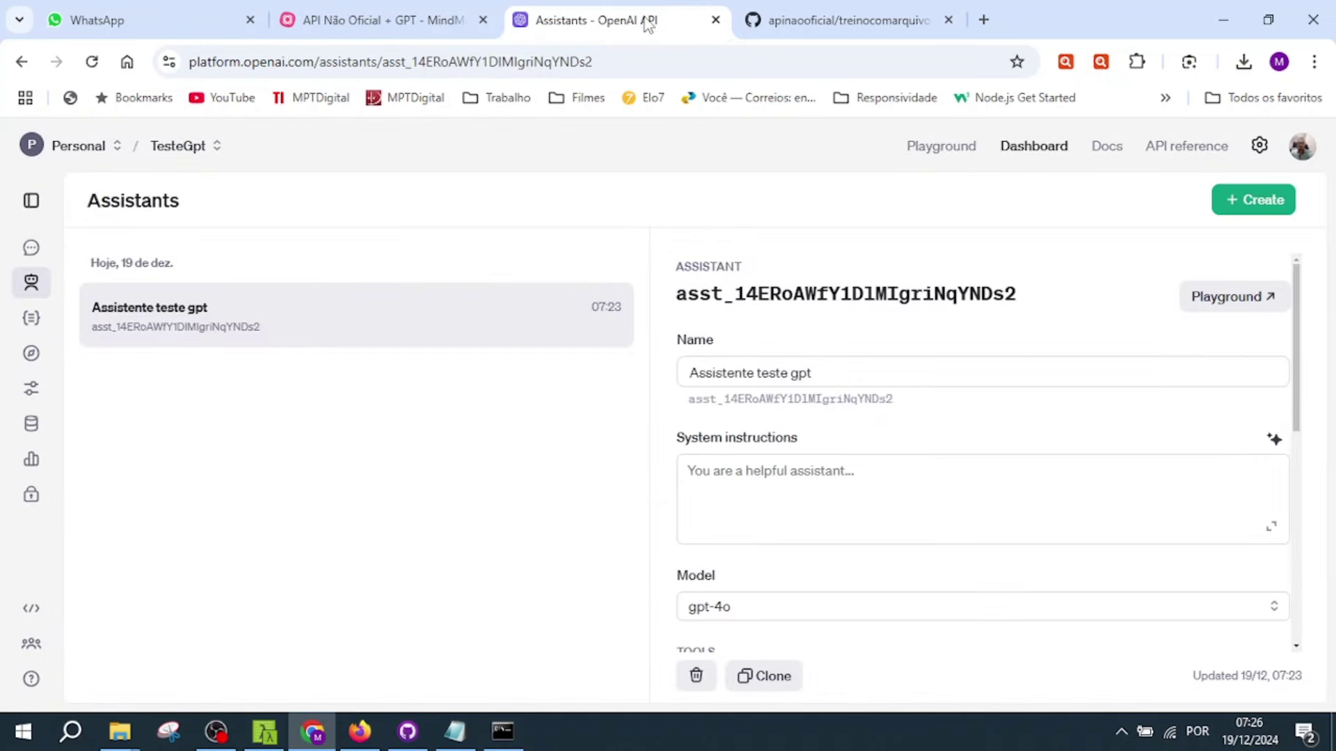
left_click(193, 152)
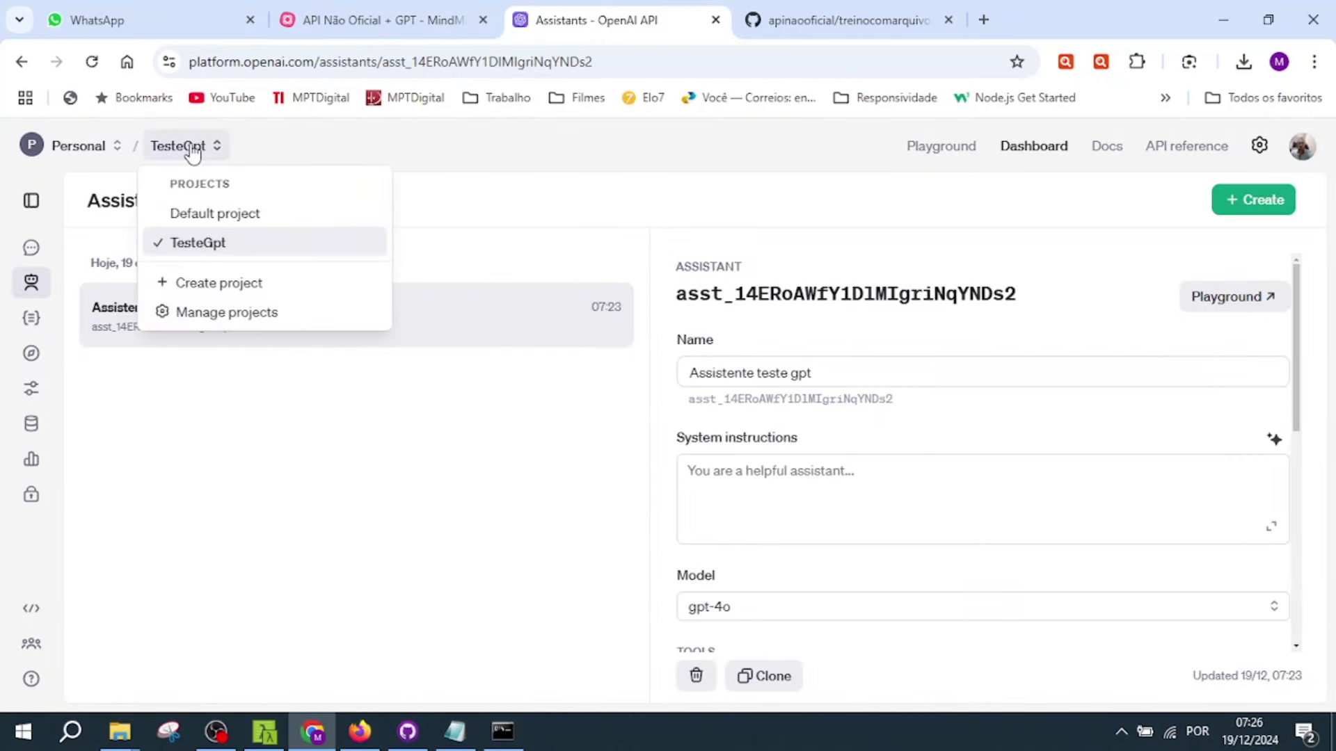
left_click(257, 317)
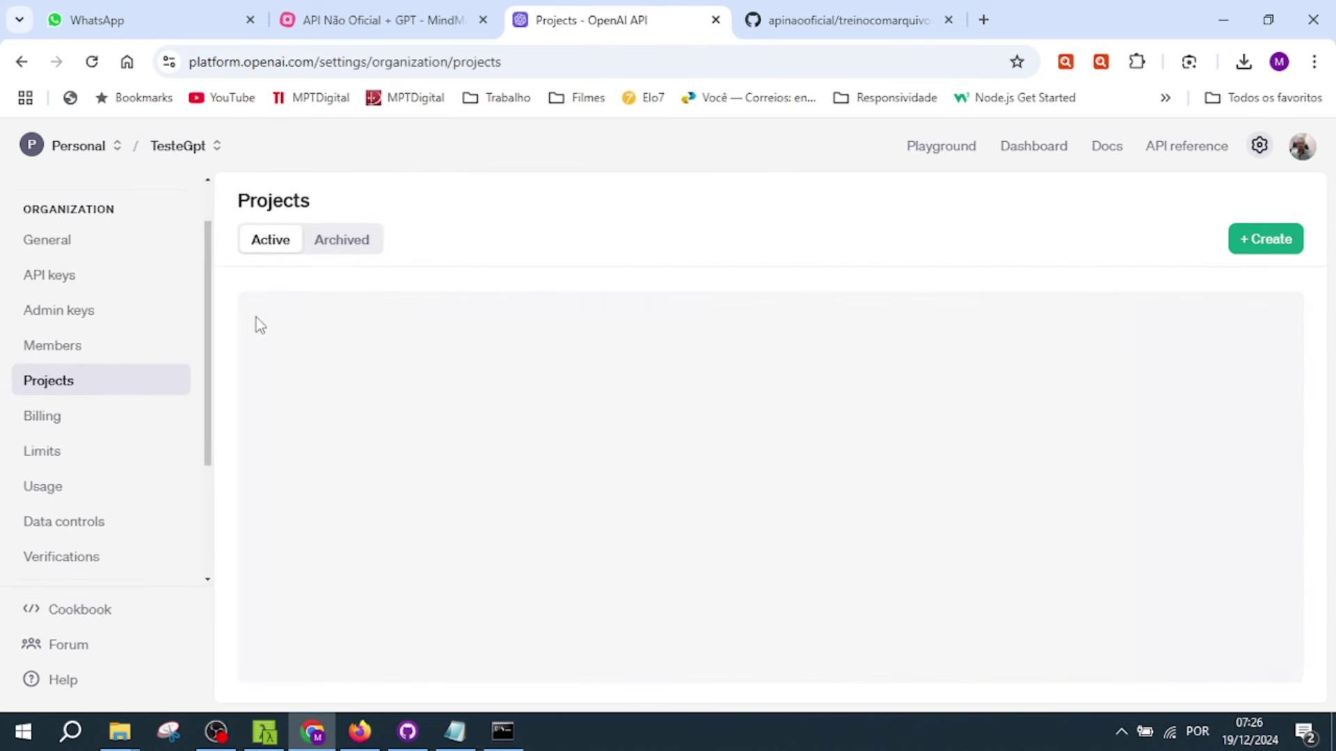
left_click(72, 282)
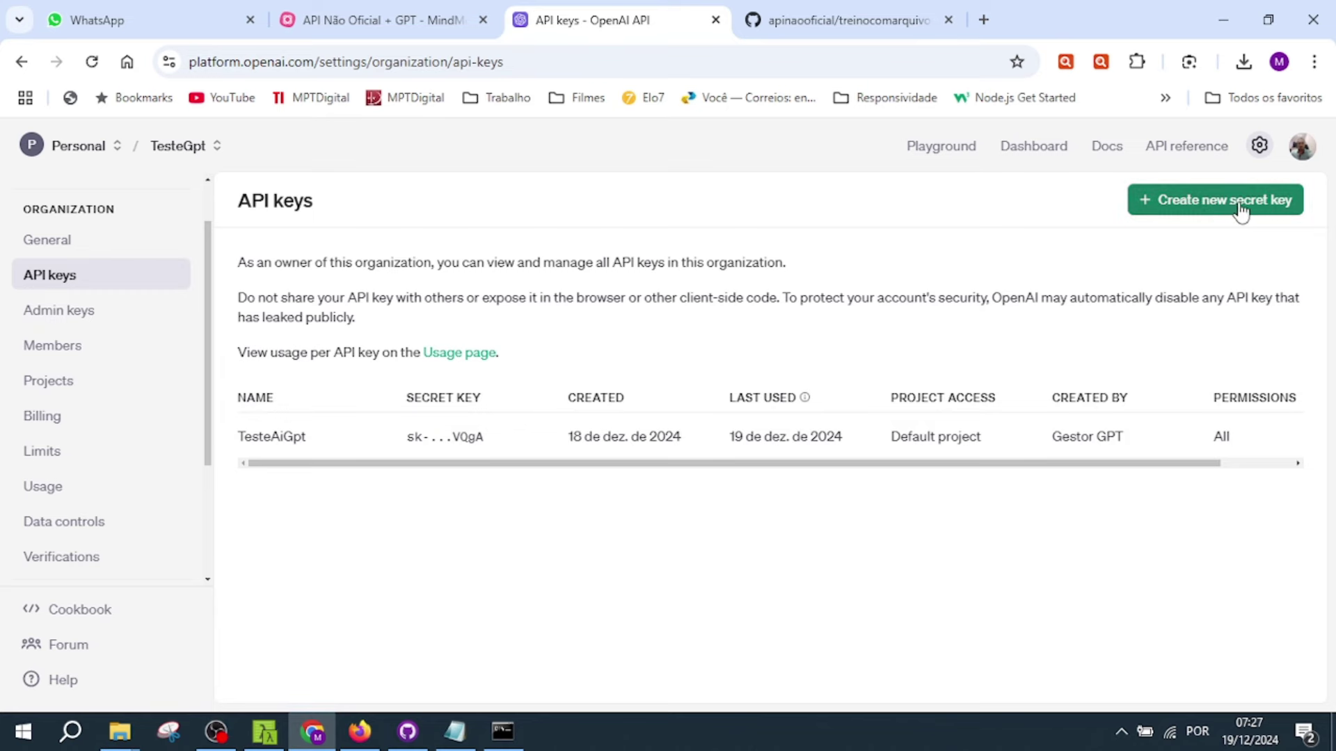
- Create a secret key named ChaveTesteGPT for the TesteGpt project with All permissions
left_click(1276, 211)
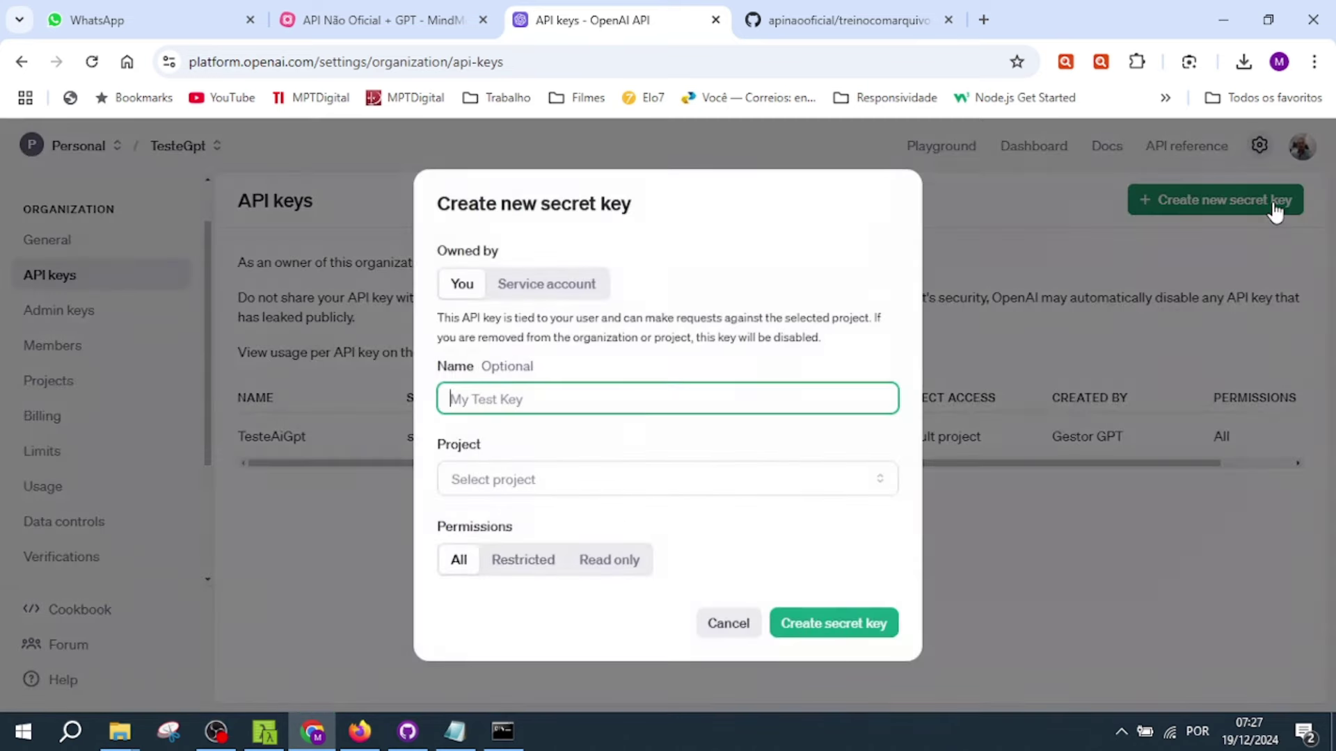
left_click(584, 488)
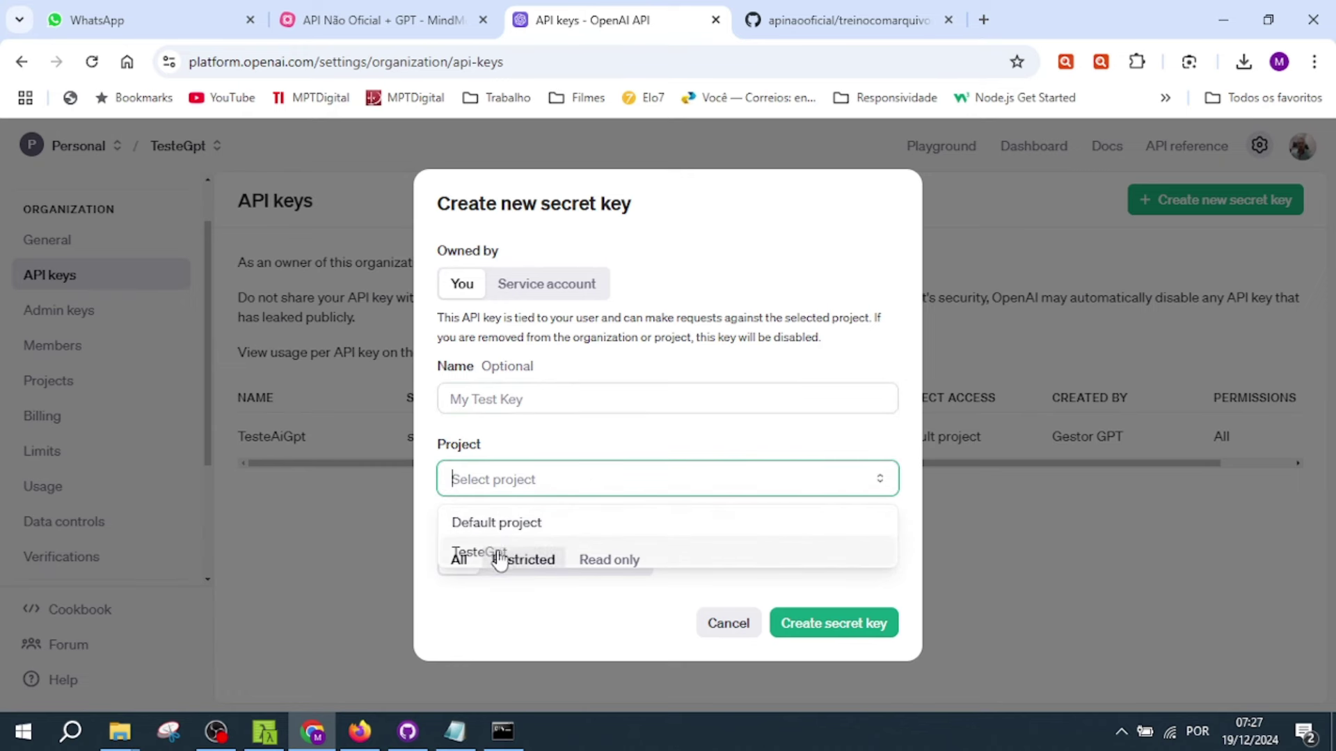
left_click(521, 559)
left_click(638, 456)
type("t")
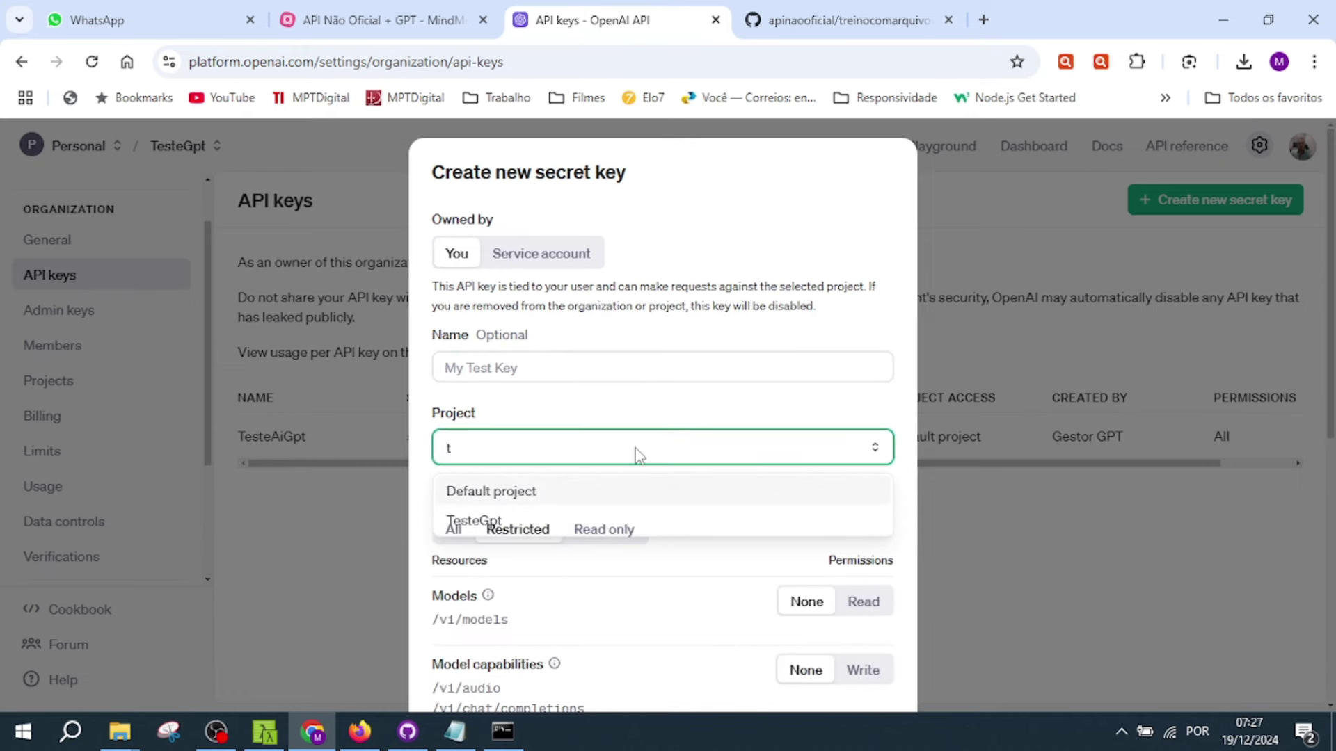
type("es")
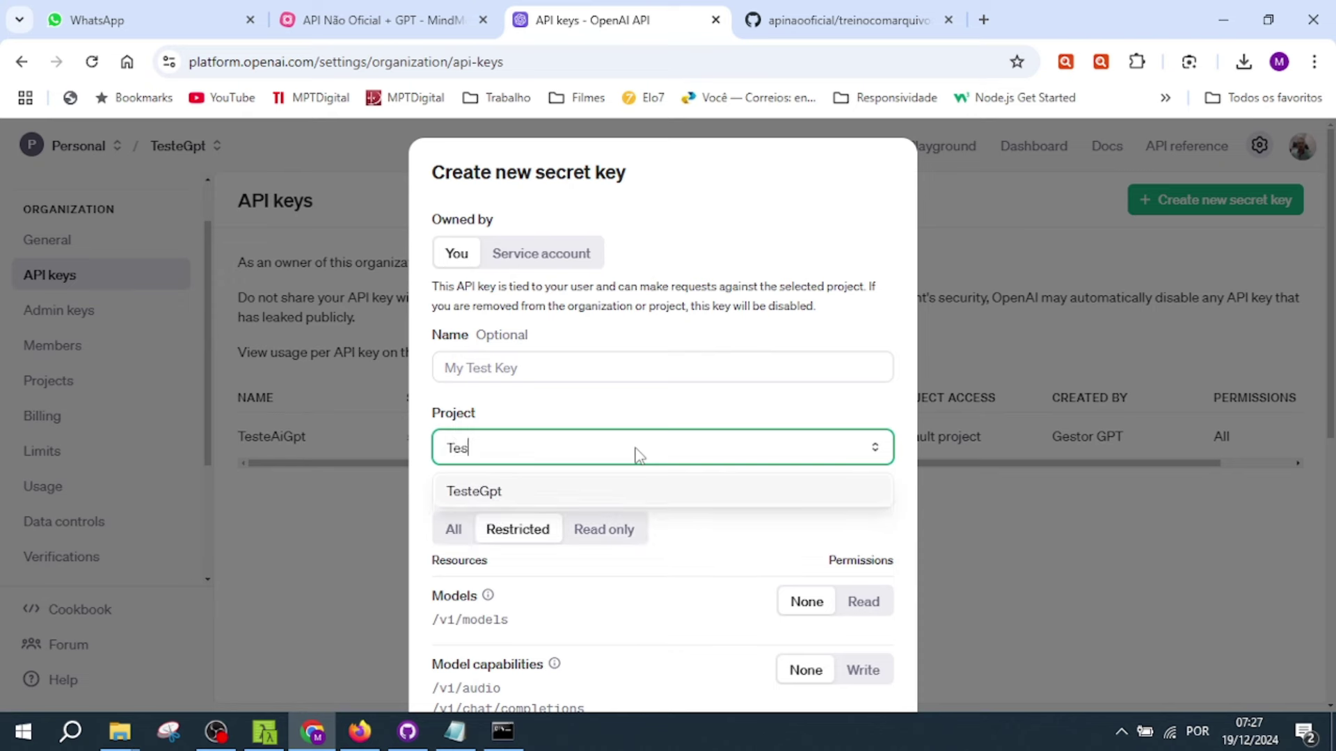
left_click(529, 492)
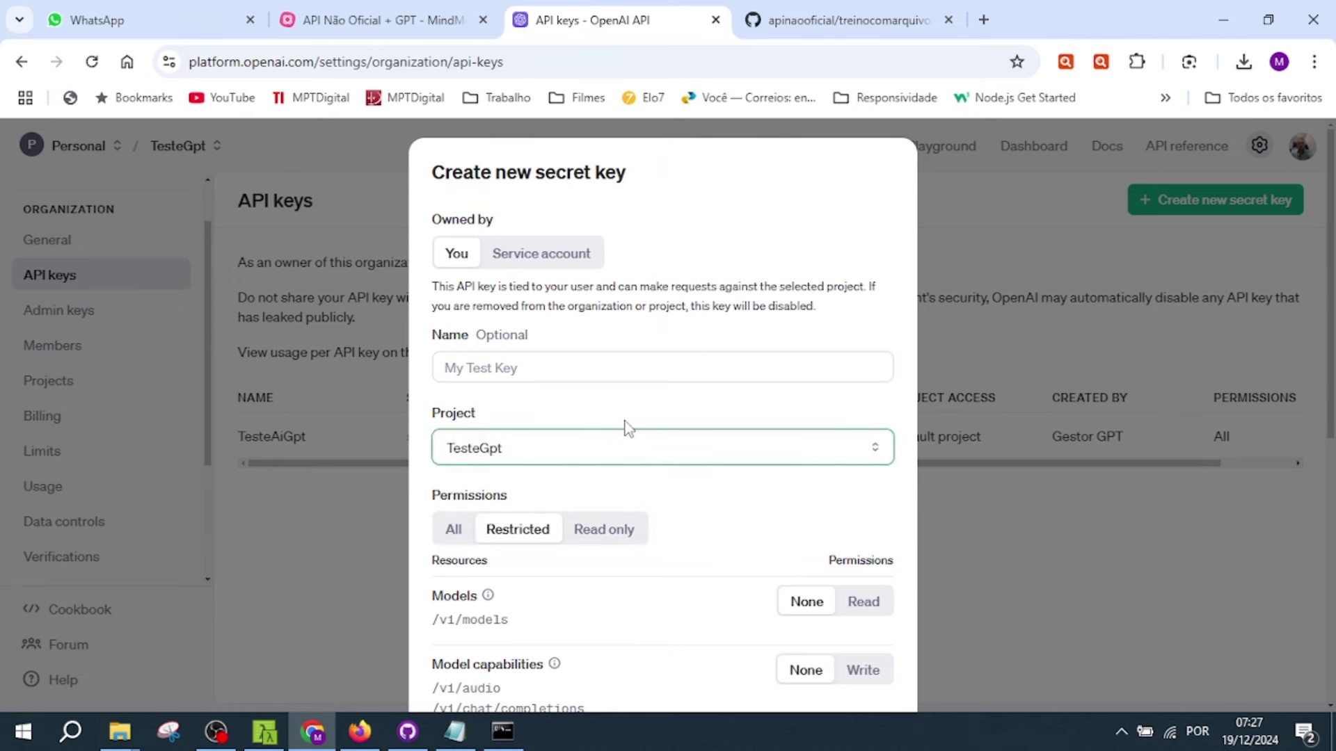
left_click(453, 529)
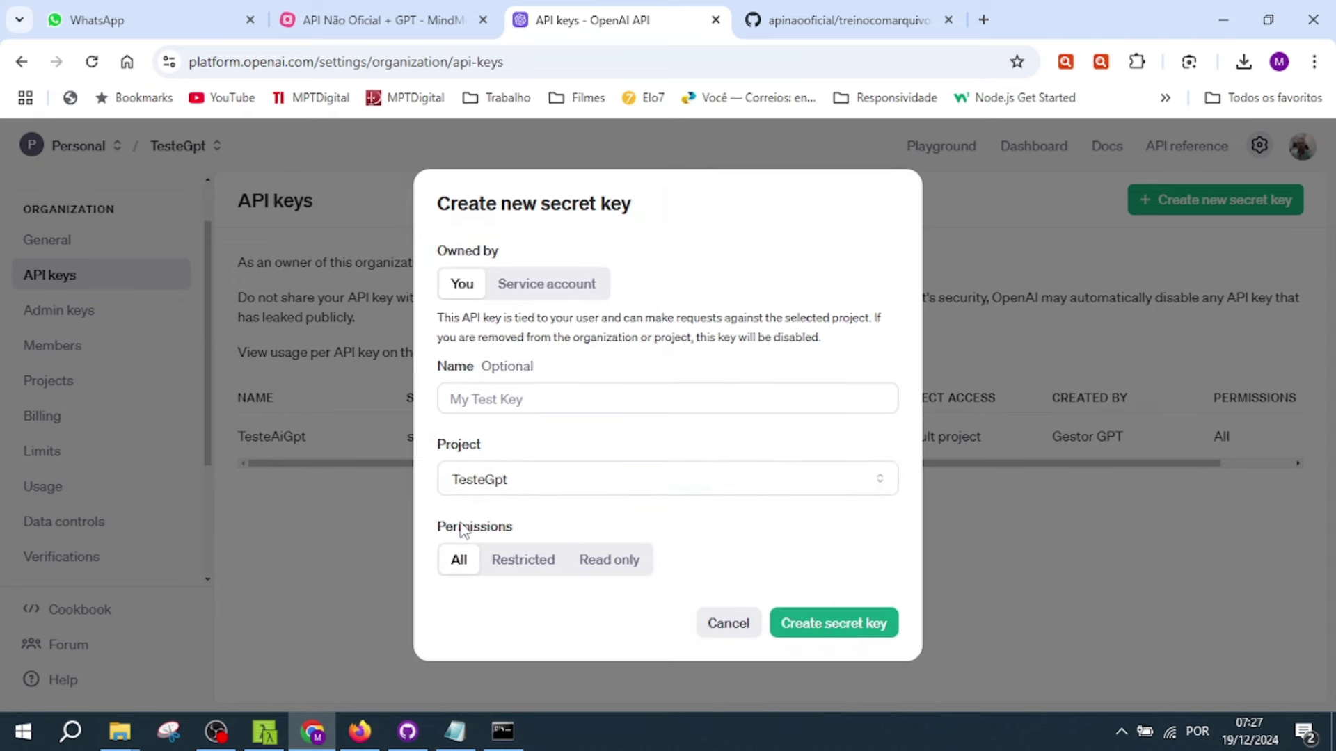
left_click(551, 398)
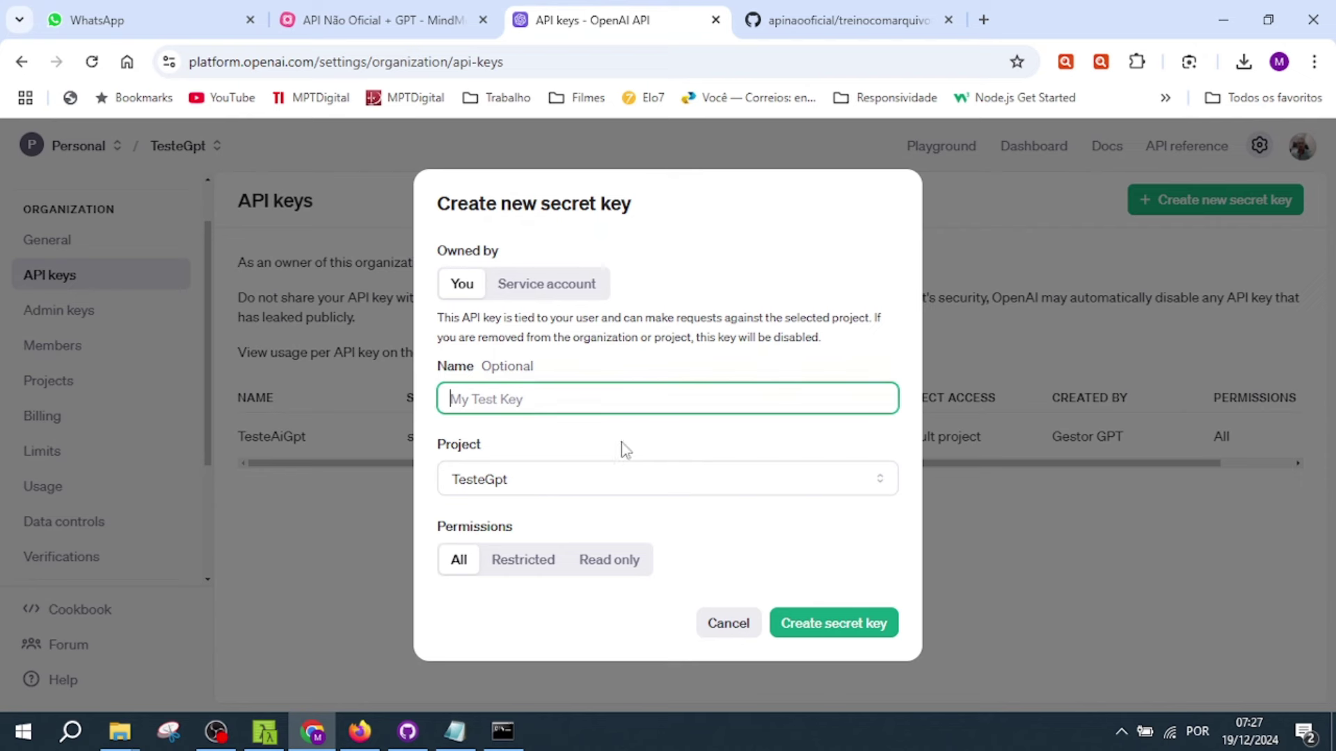
type("ChaveTesteGPT")
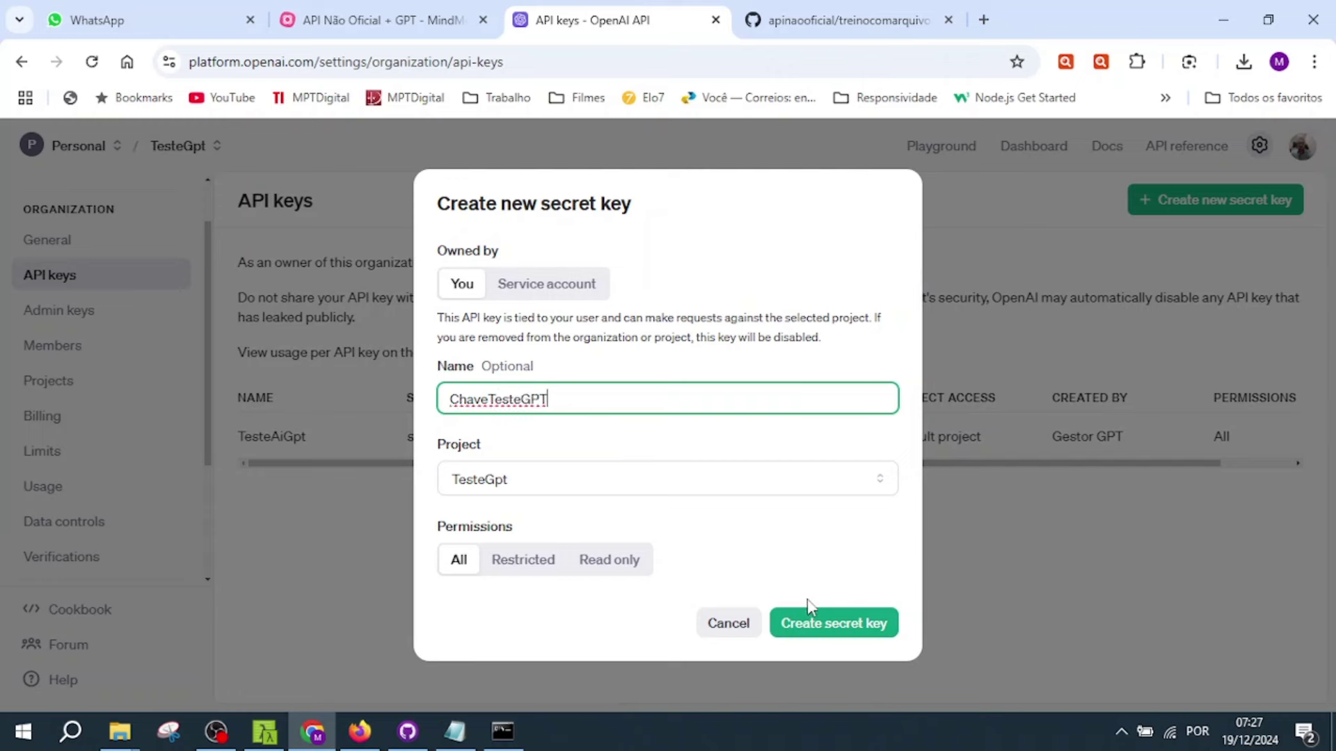
left_click(837, 630)
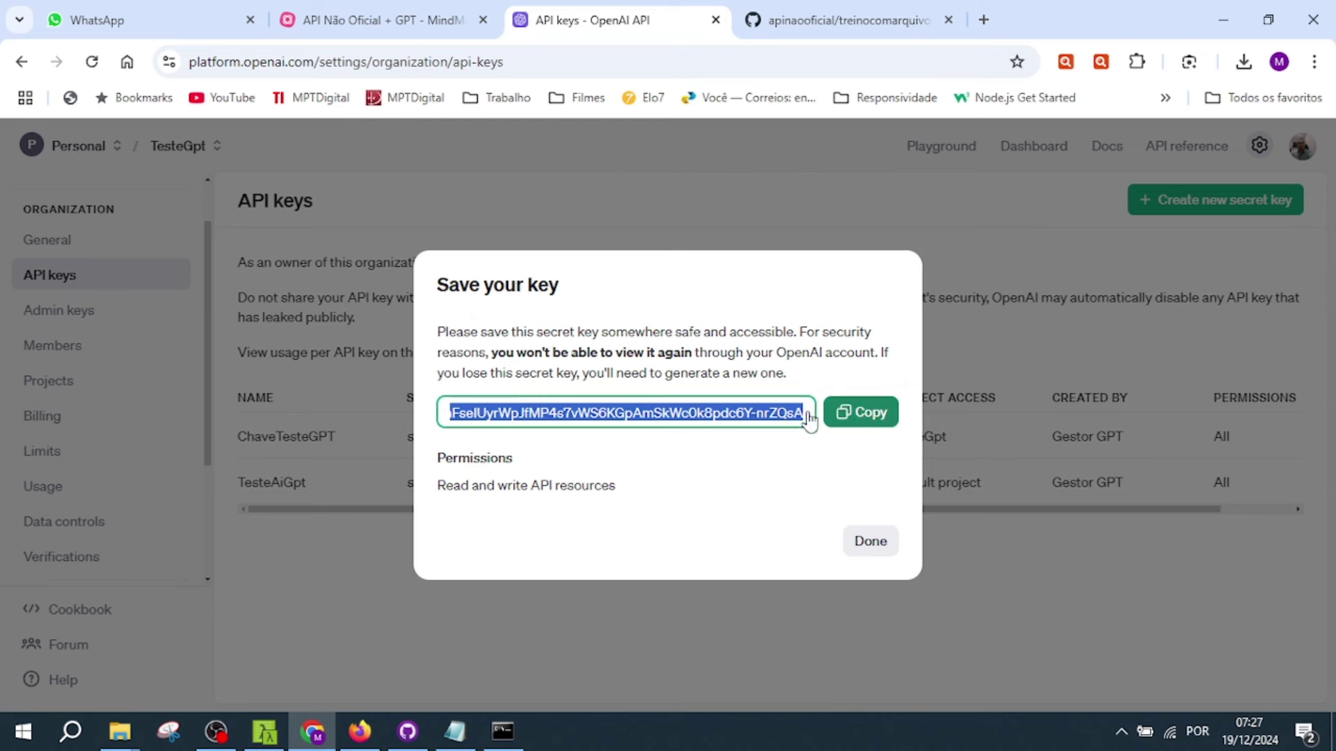
- Copy the new secret key, then select .env in the whatsappweb folder in File Explorer
left_click(863, 418)
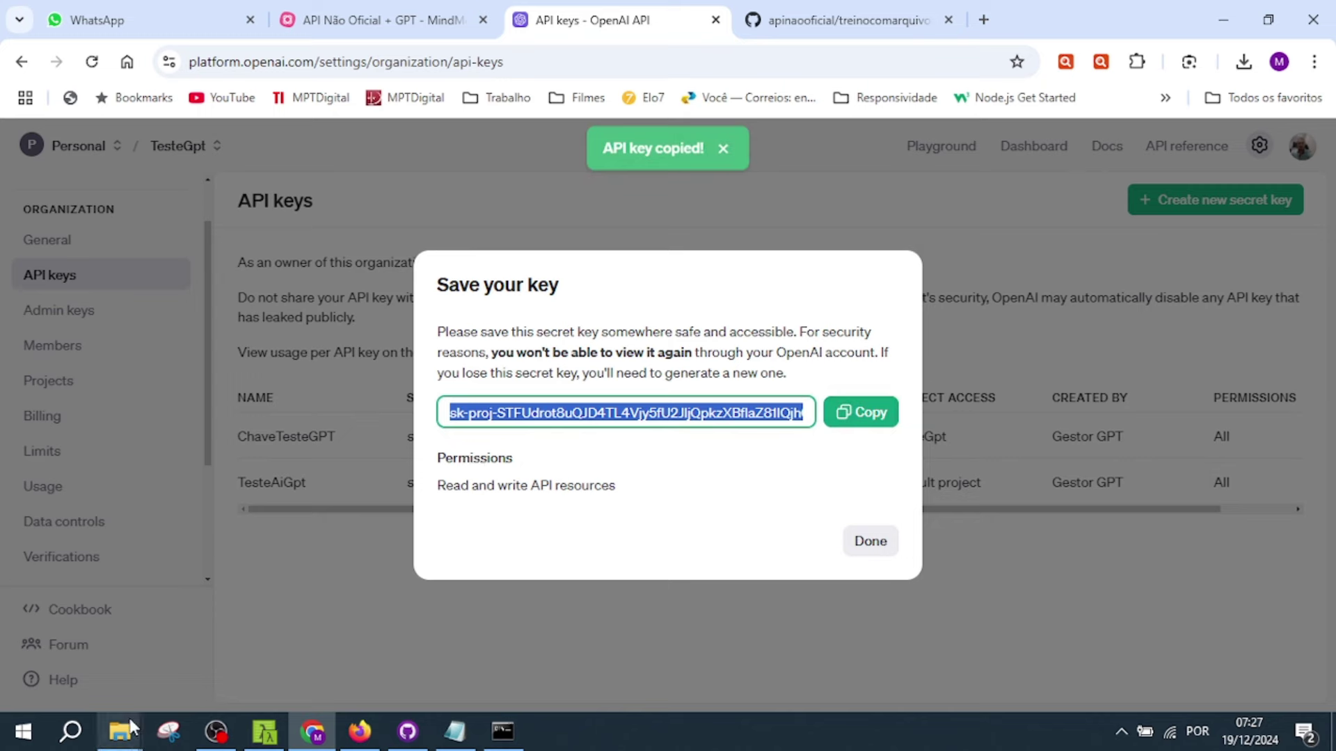
left_click(129, 732)
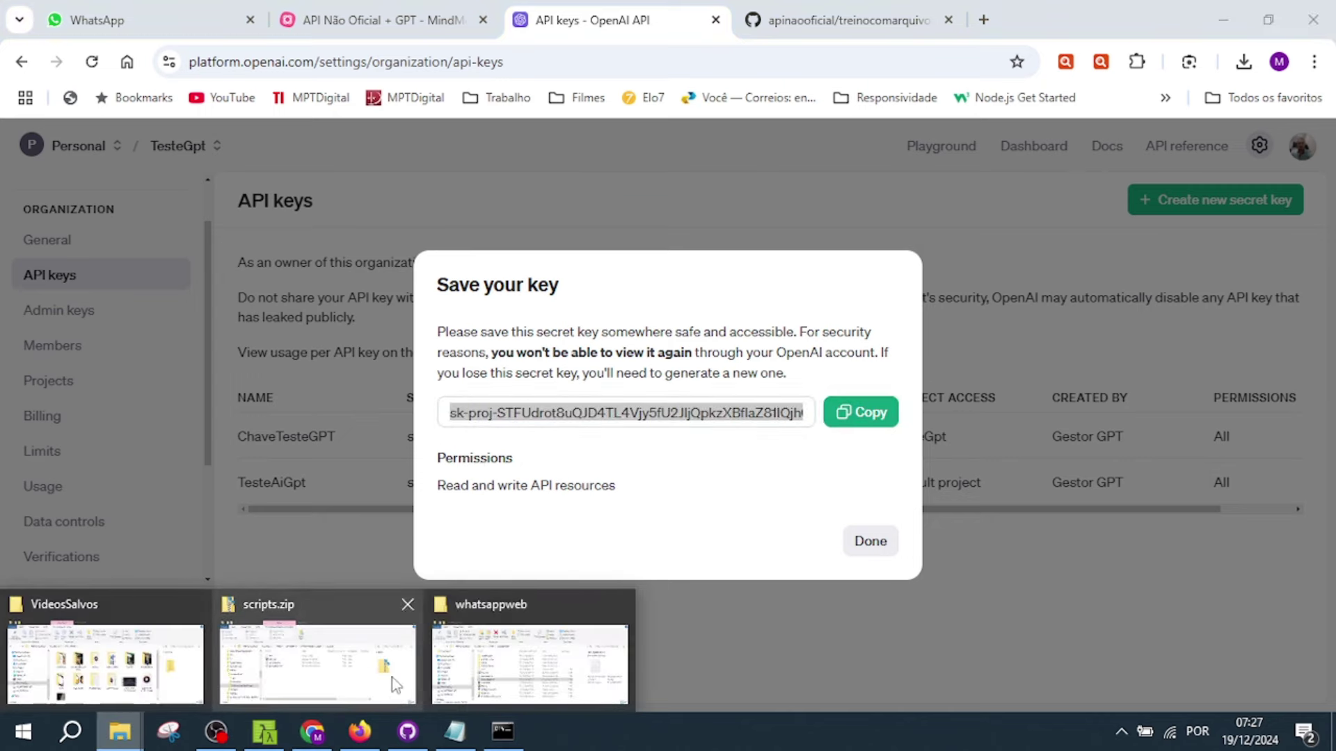
left_click(514, 658)
left_click(436, 369)
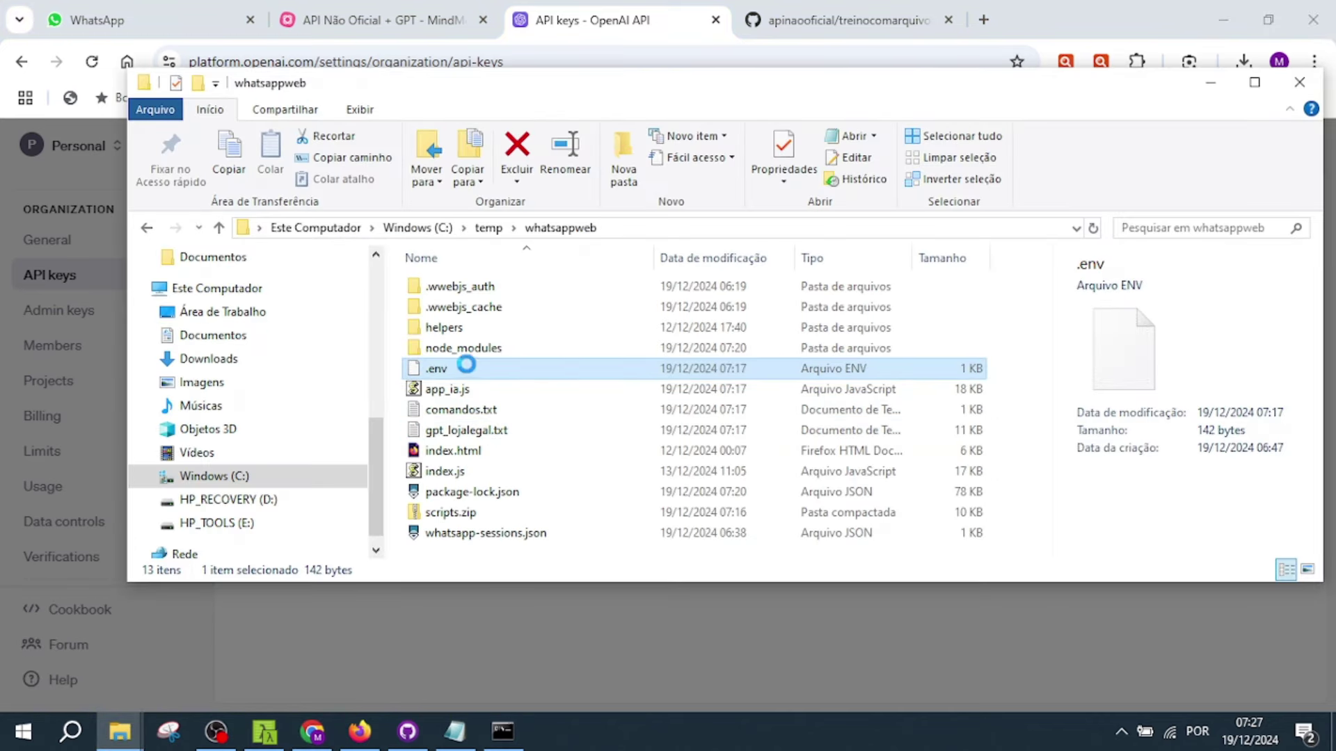
- Open .env in Visual Studio Code and paste the new secret key into GPT_APIKEY
right_click(444, 373)
left_click(539, 341)
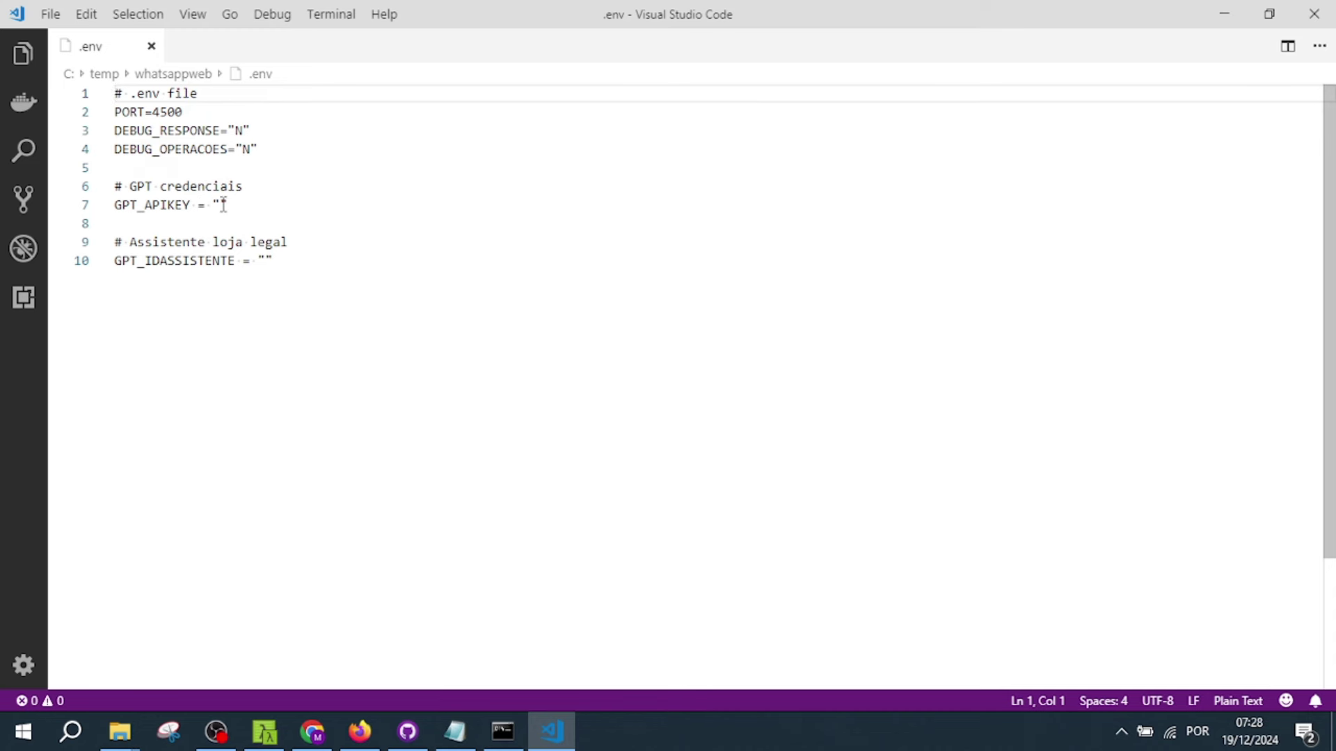
left_click(221, 204)
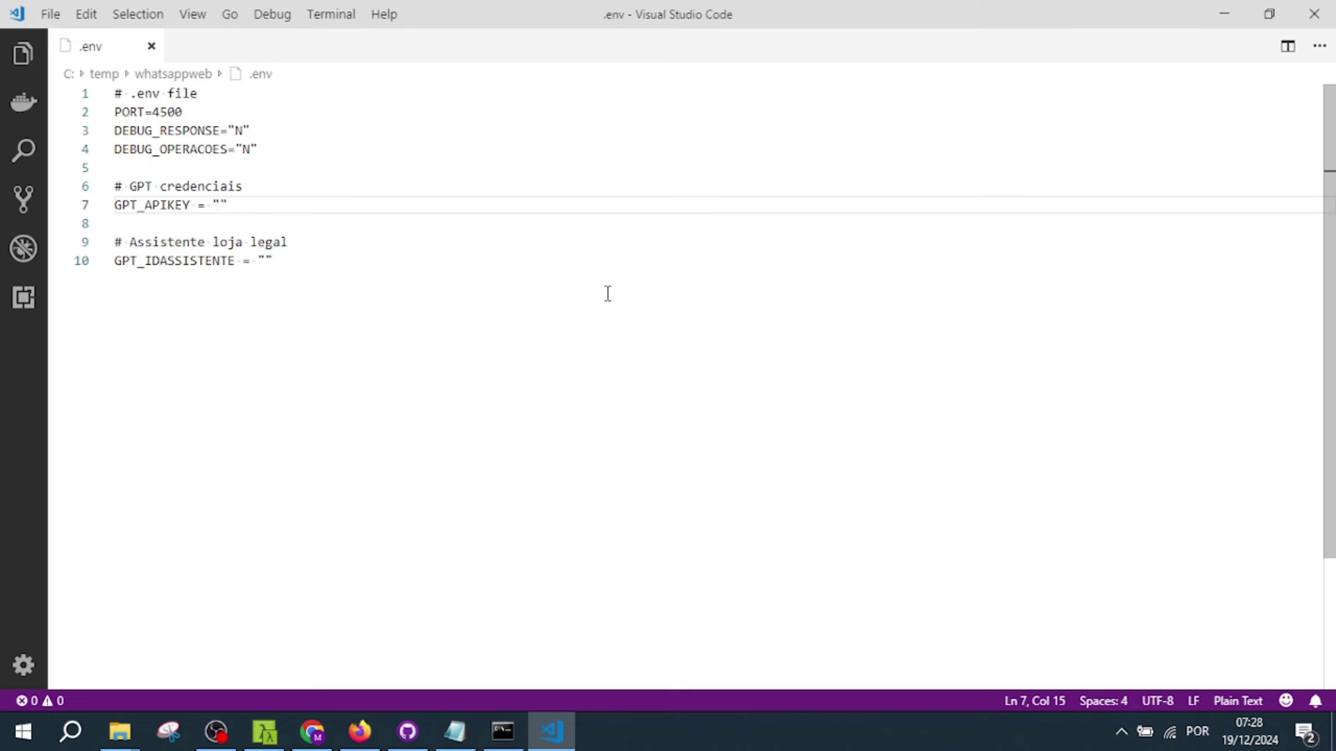
key("ctrl+v")
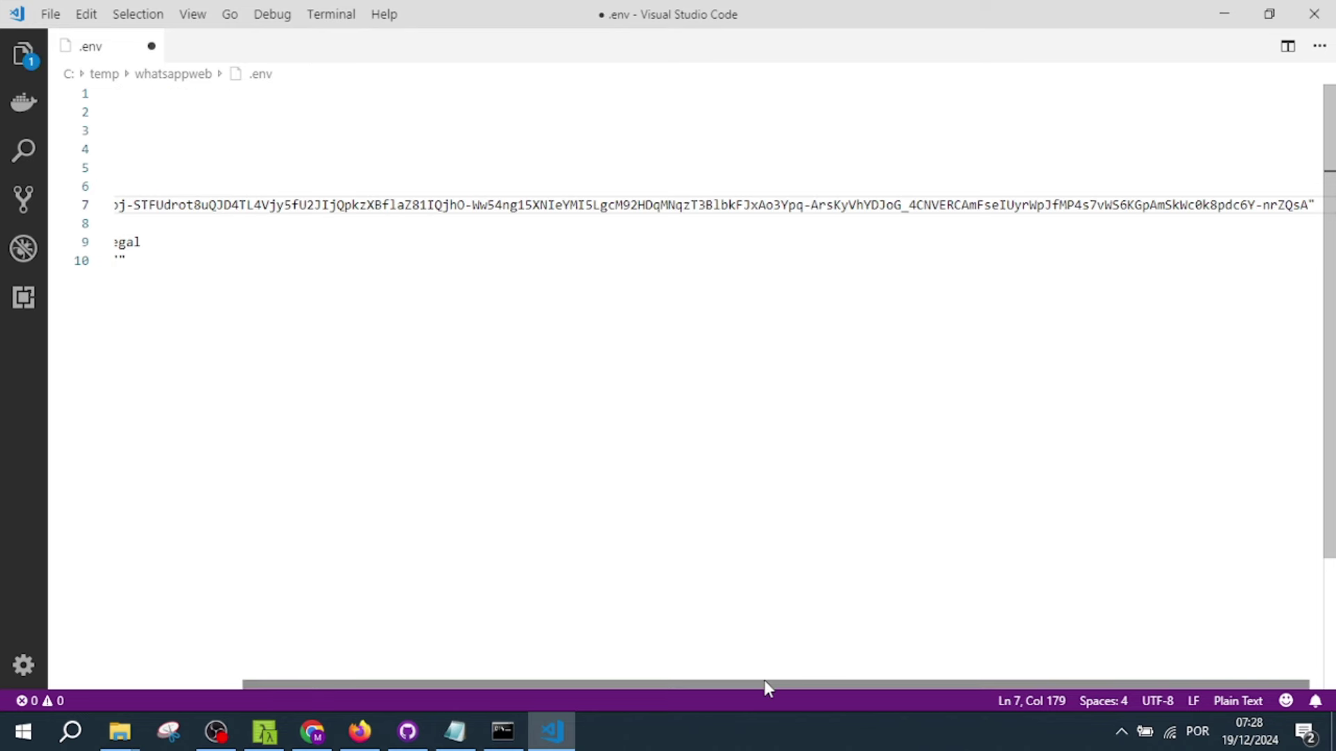
- Bring the MindMeister mind map back up in Chrome
left_click_drag(764, 680, 431, 661)
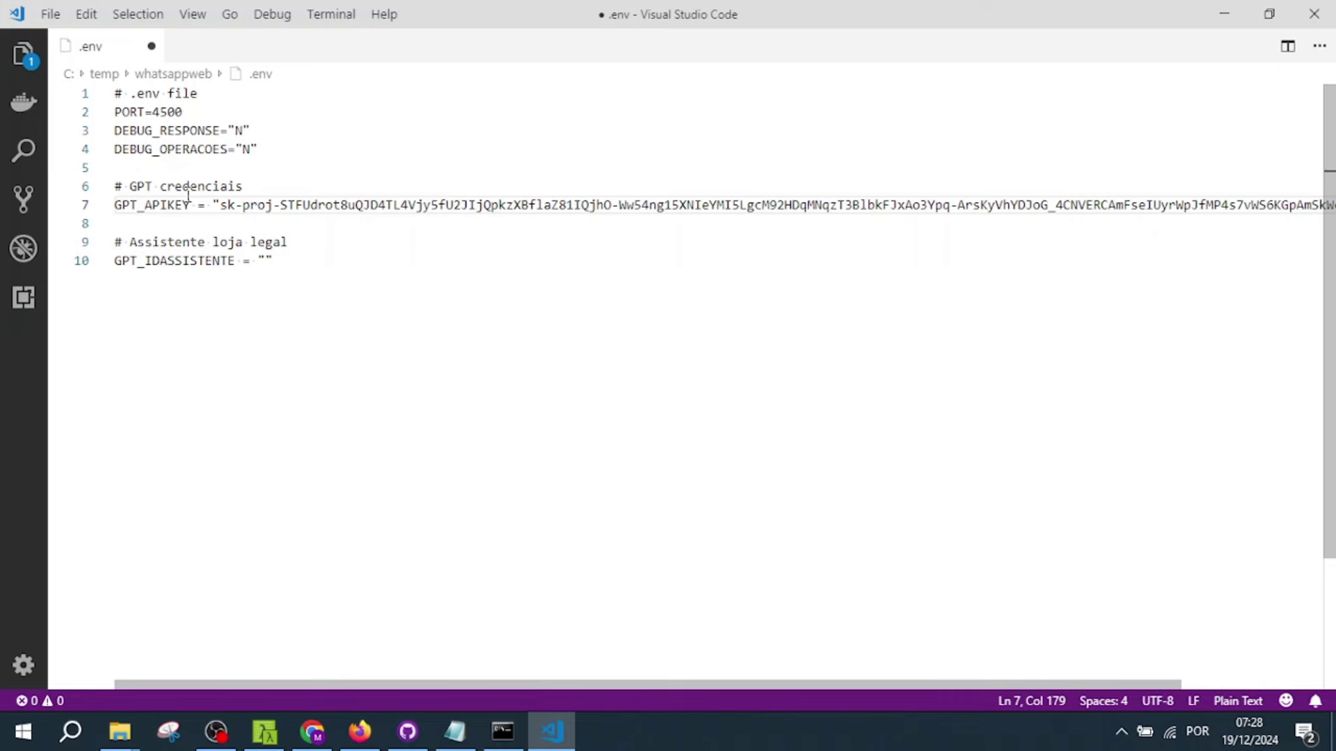
left_click(312, 732)
left_click(376, 19)
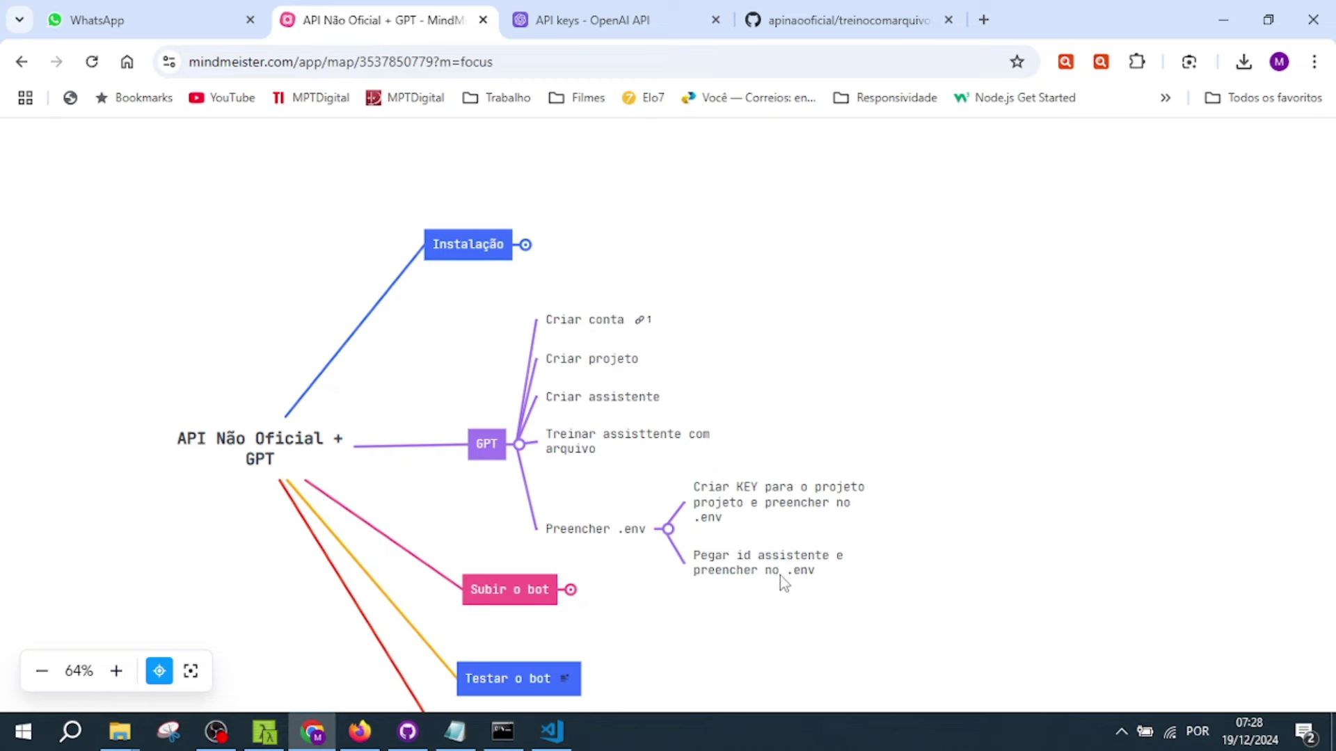
- Close the saved API key dialog in OpenAI Platform
left_click(590, 18)
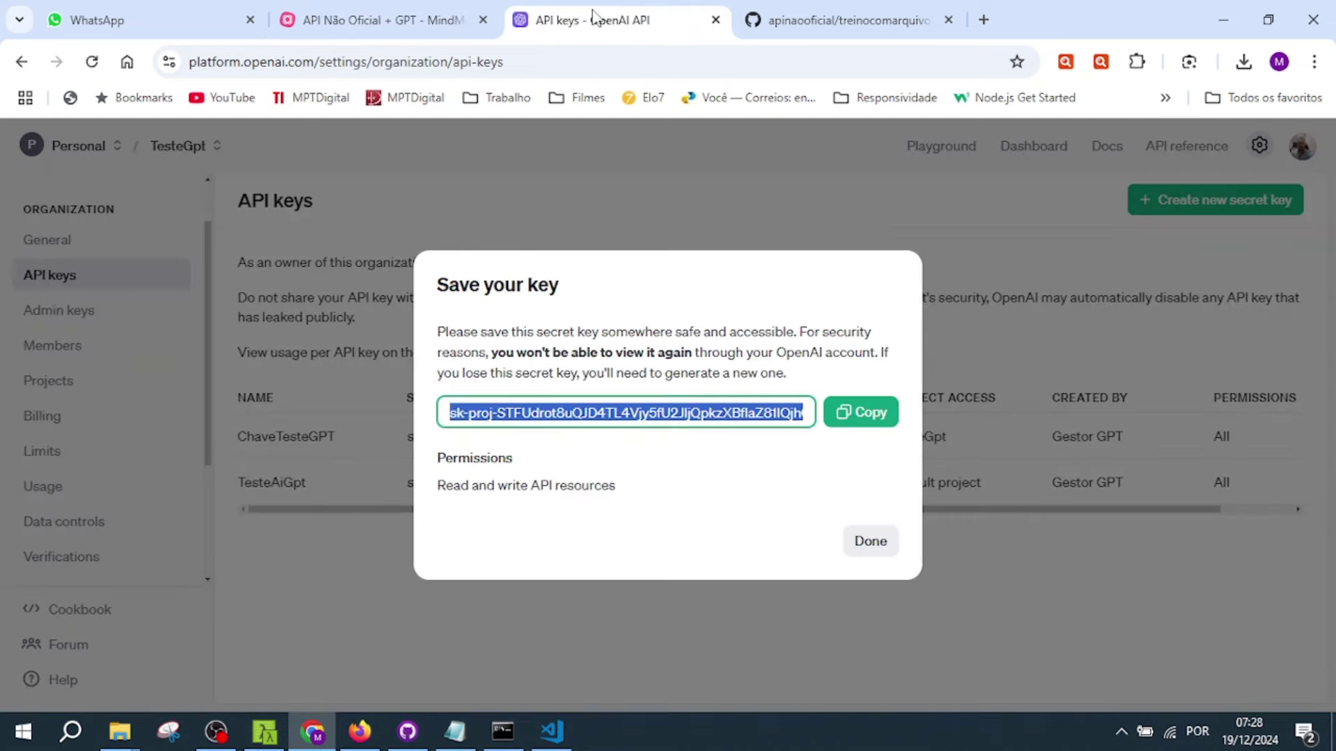
left_click(864, 544)
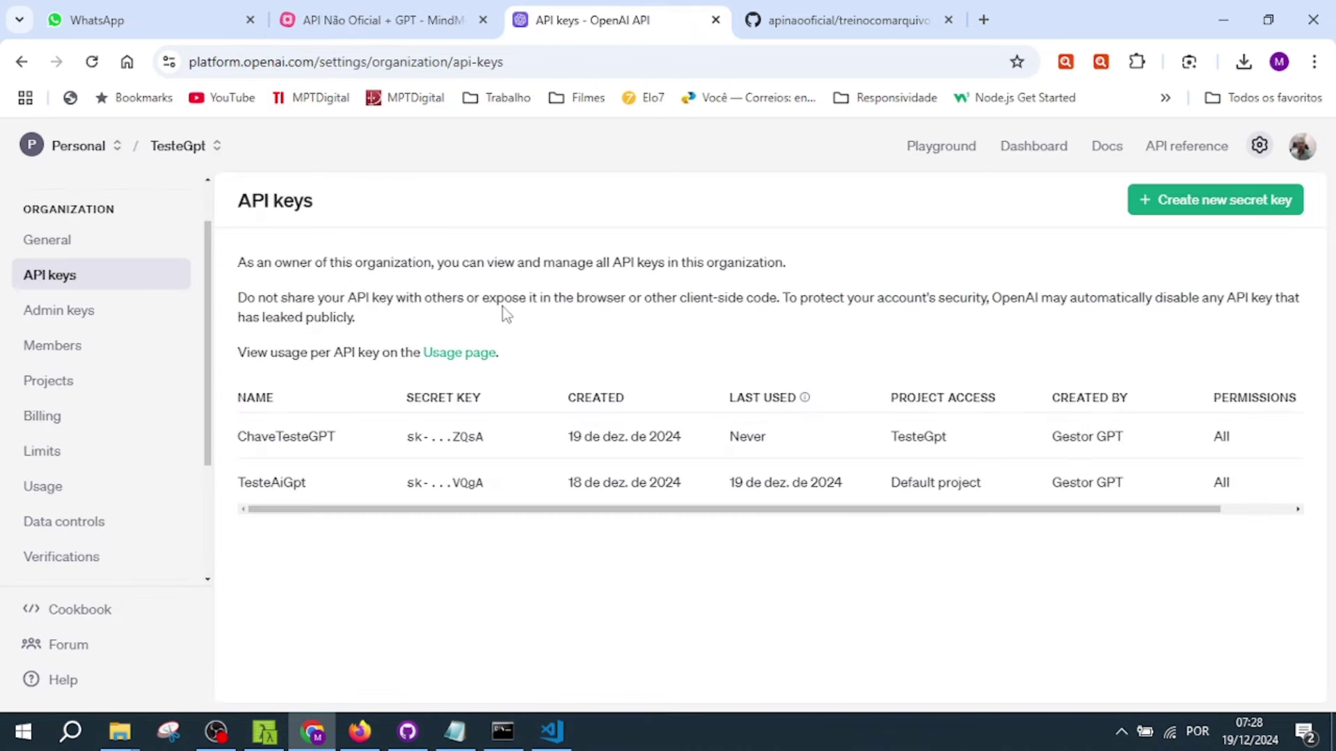
left_click(1044, 152)
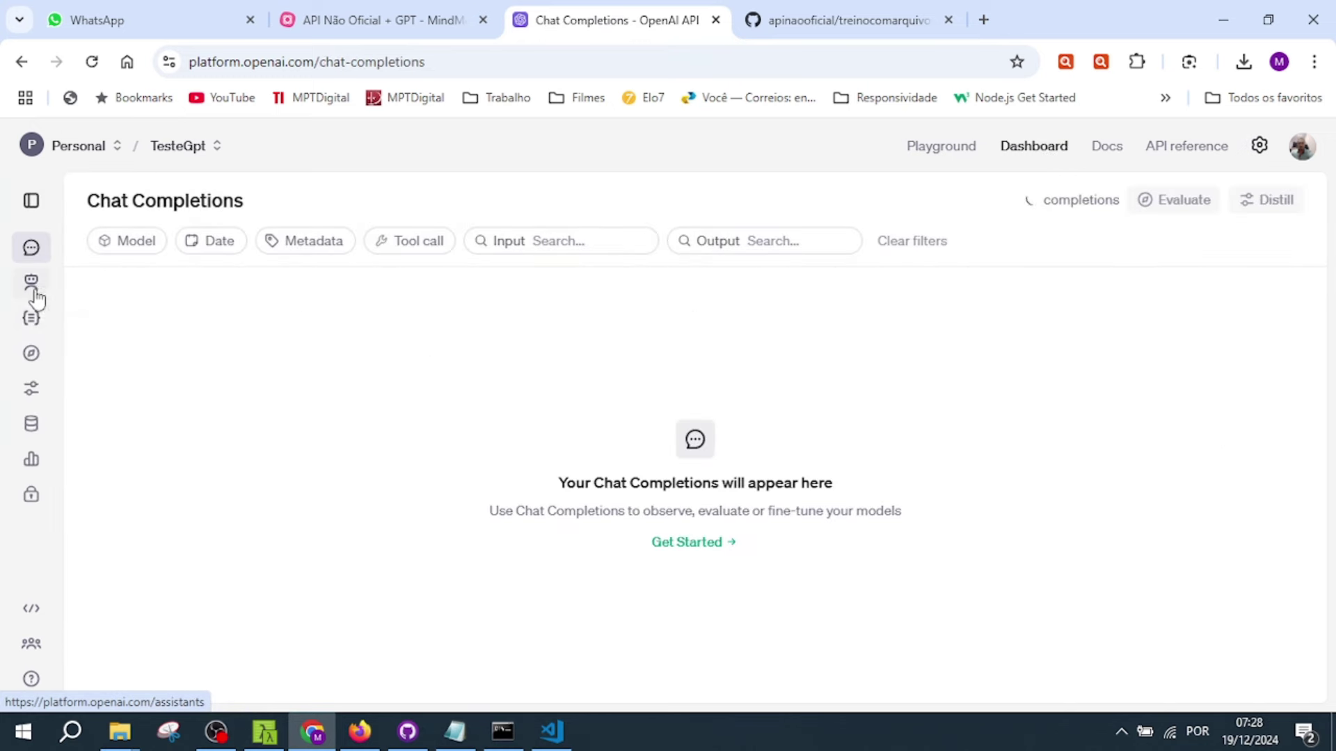
- Copy the assistant's ID from the Assistants page and return to GPT_IDASSISTENTE in .env
left_click(35, 289)
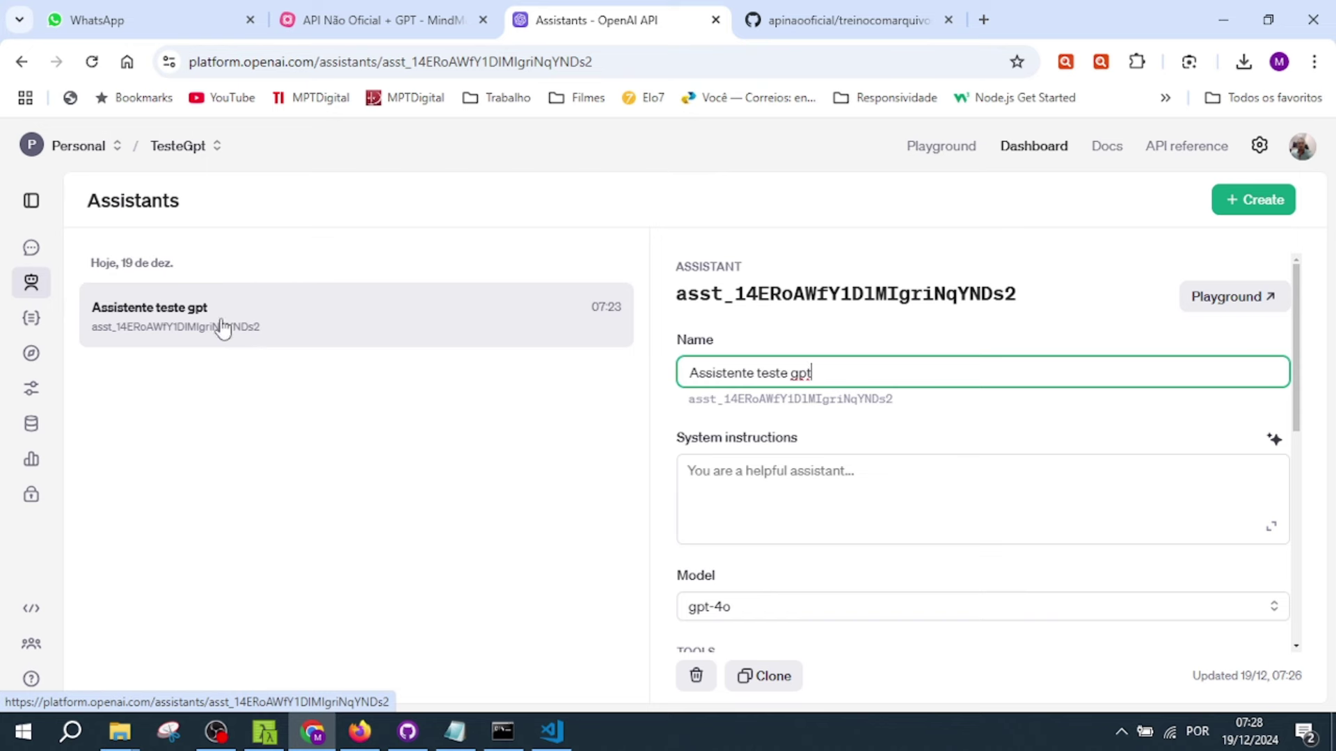
left_click_drag(908, 408, 682, 397)
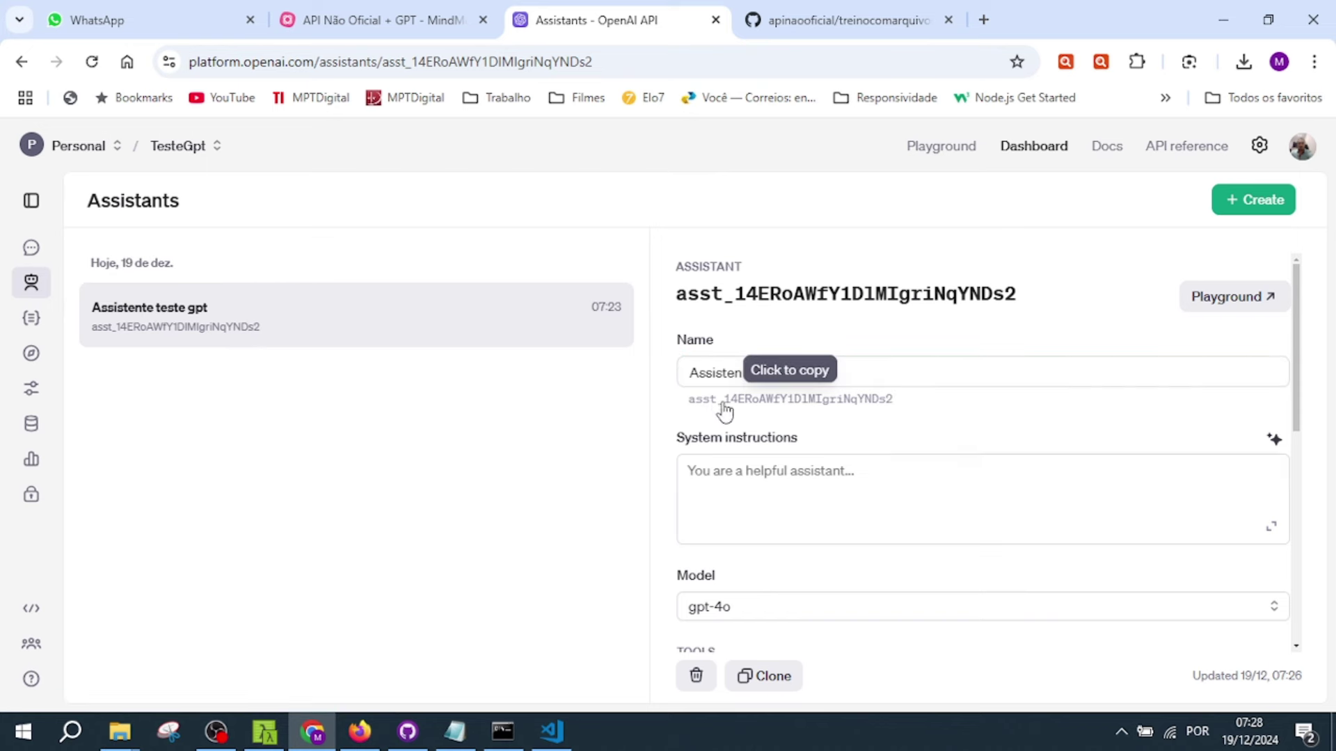
left_click(784, 410)
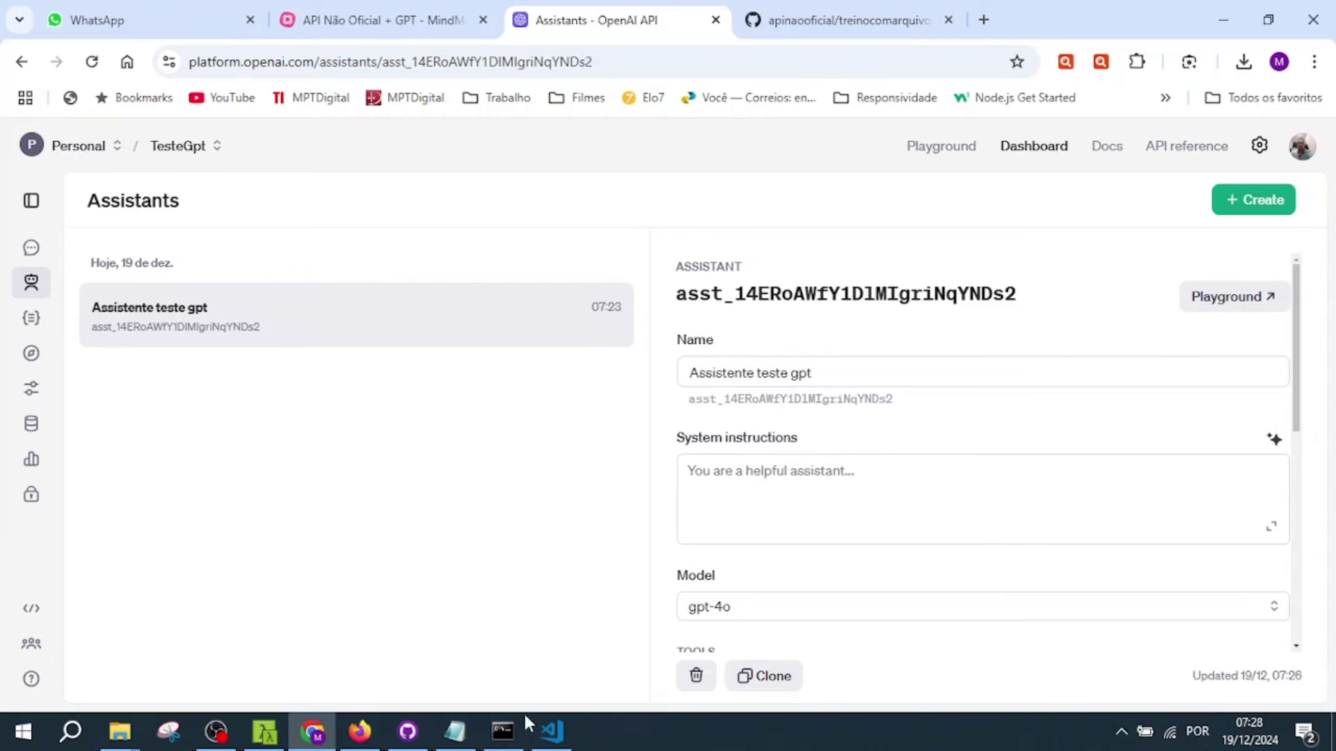
left_click(552, 730)
left_click(270, 259)
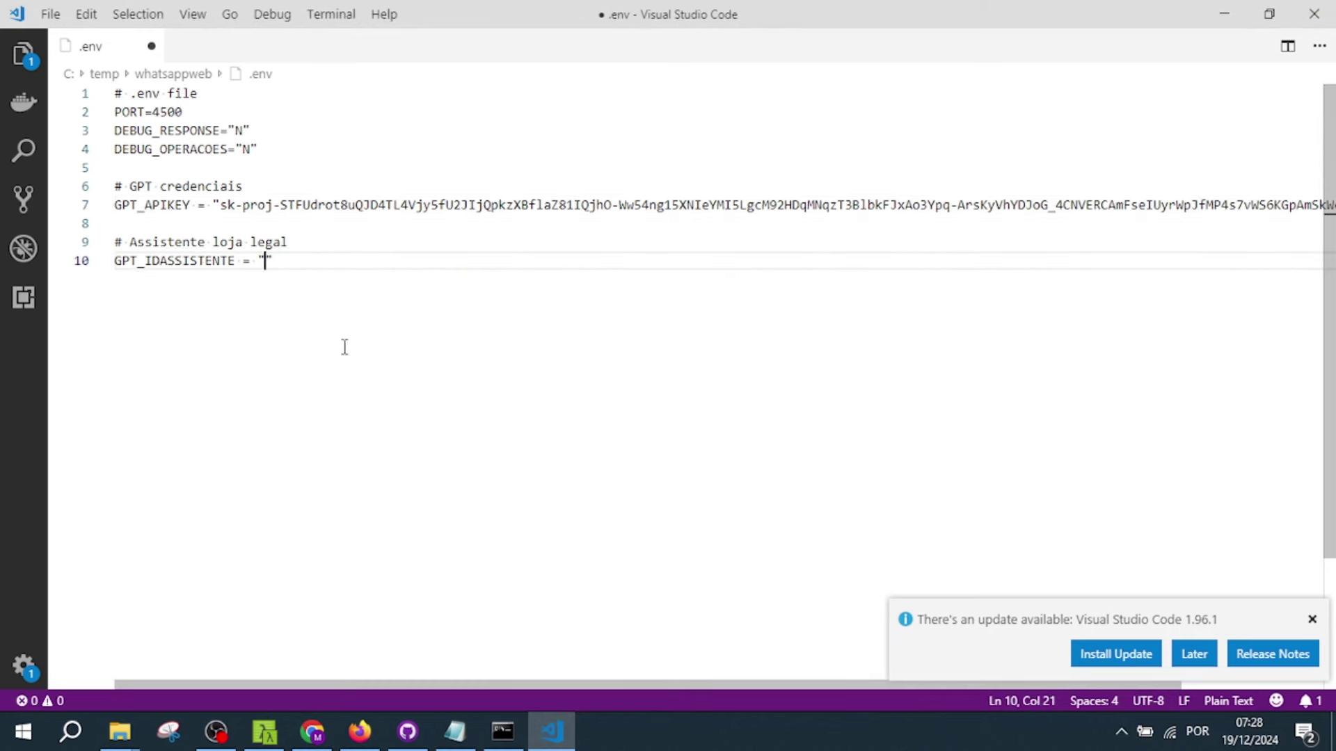
- Paste the assistant ID into GPT_IDASSISTENTE and check the PORT=4500 line
type("asst_14ERoAWfY1DlMIgriNqYNDs2")
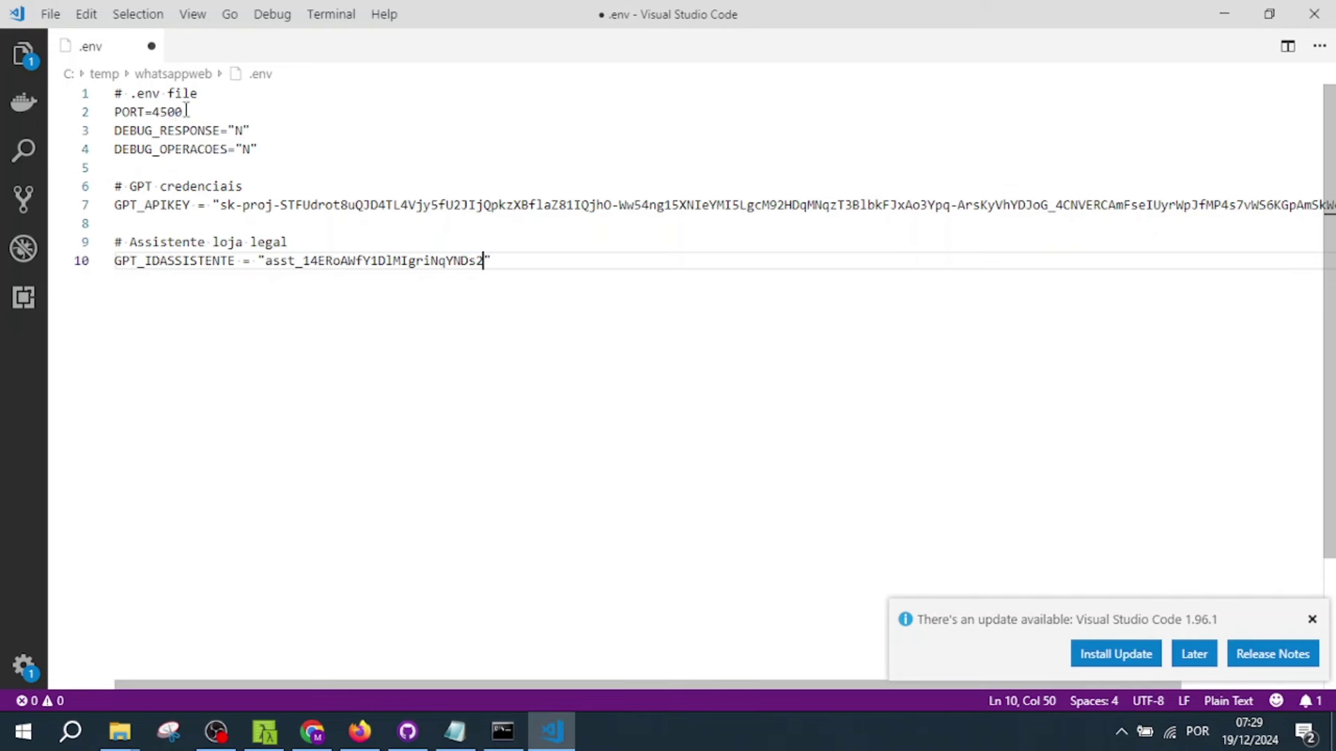
left_click_drag(183, 111, 114, 112)
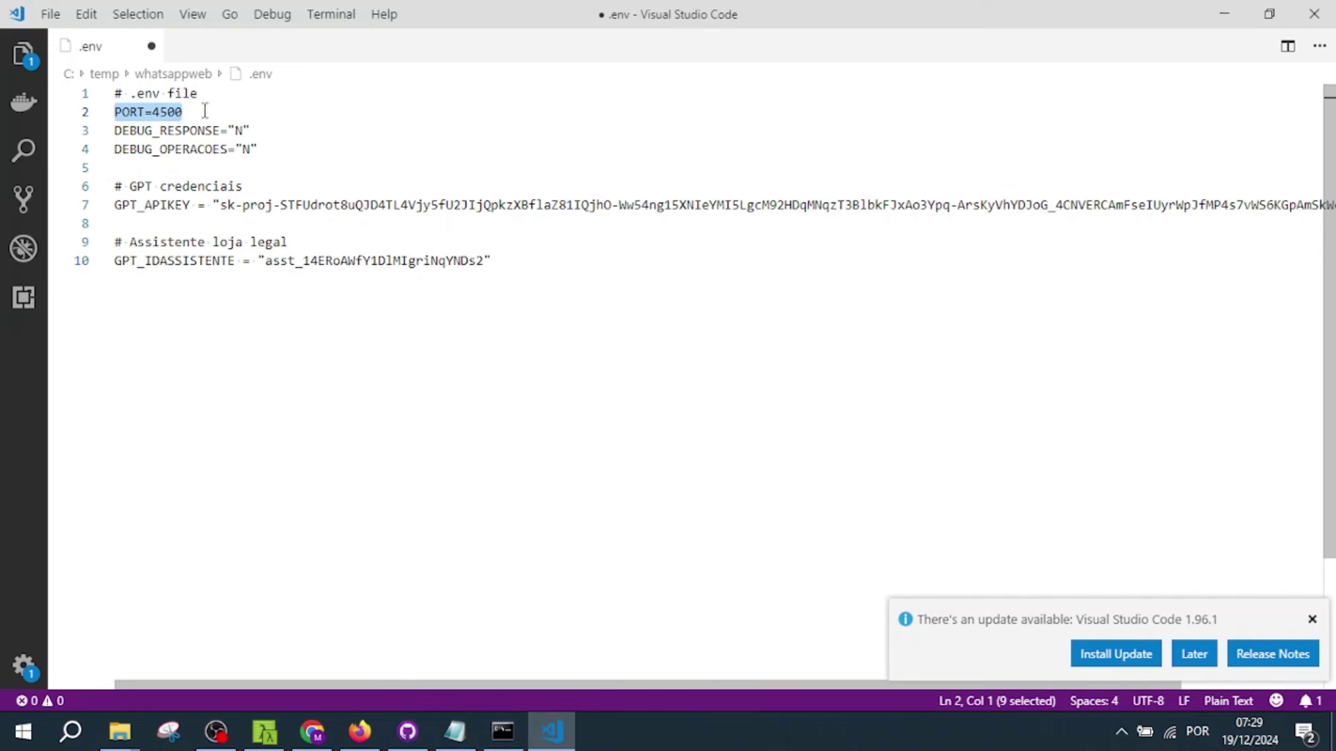
left_click(190, 111)
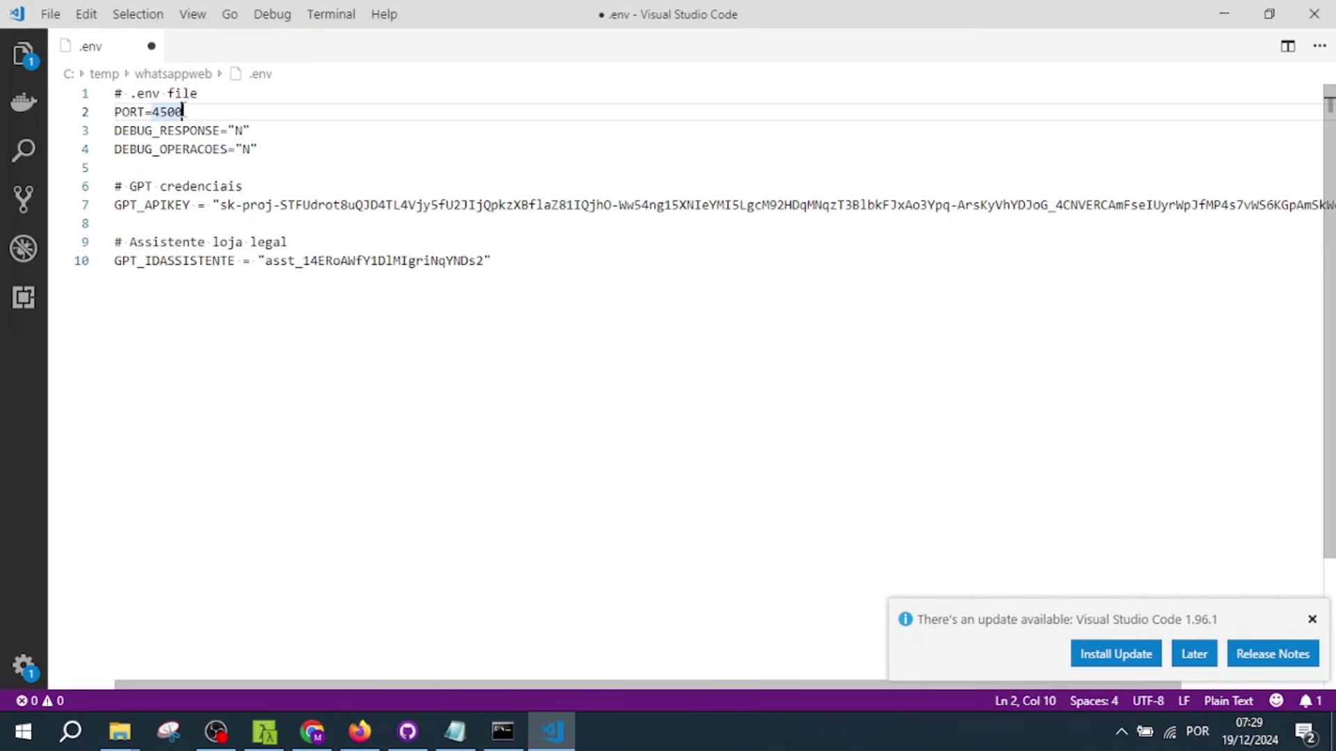
- Save the .env file and return to the project mind map in Chrome
left_click(58, 22)
left_click(76, 271)
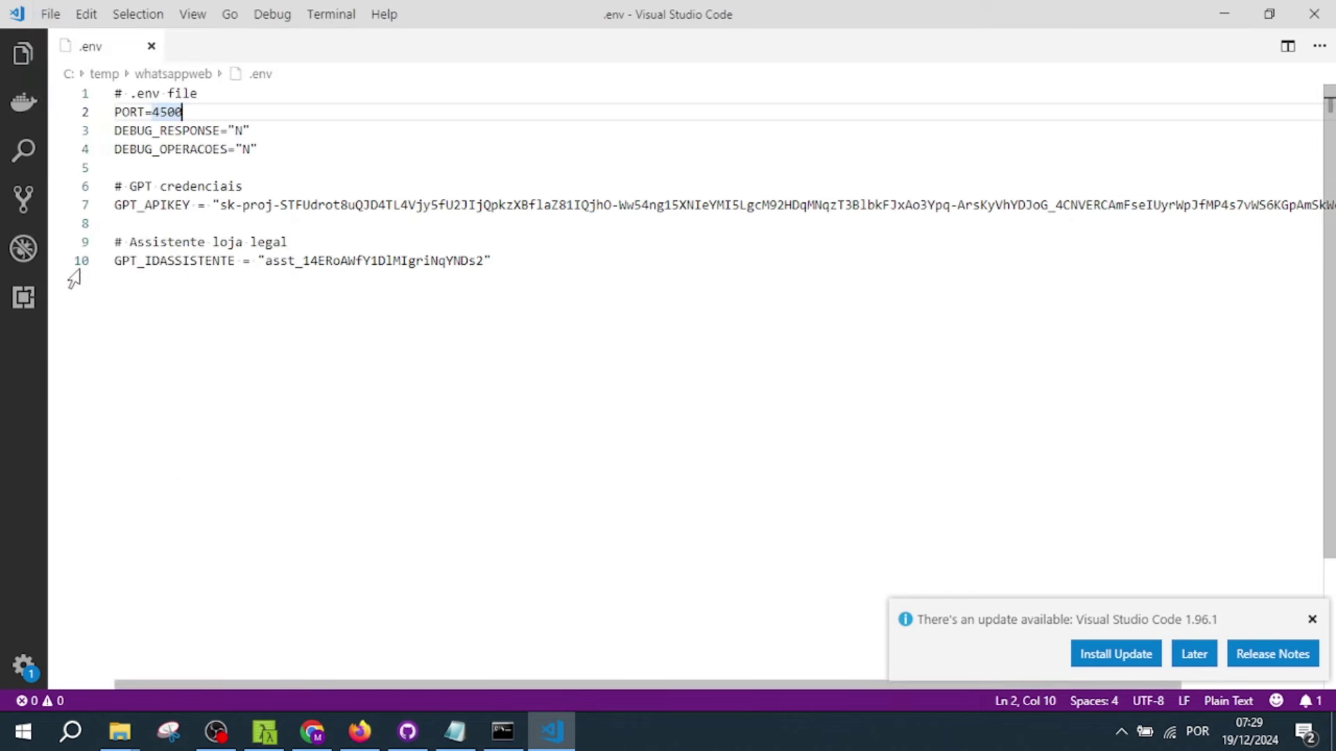
left_click(314, 732)
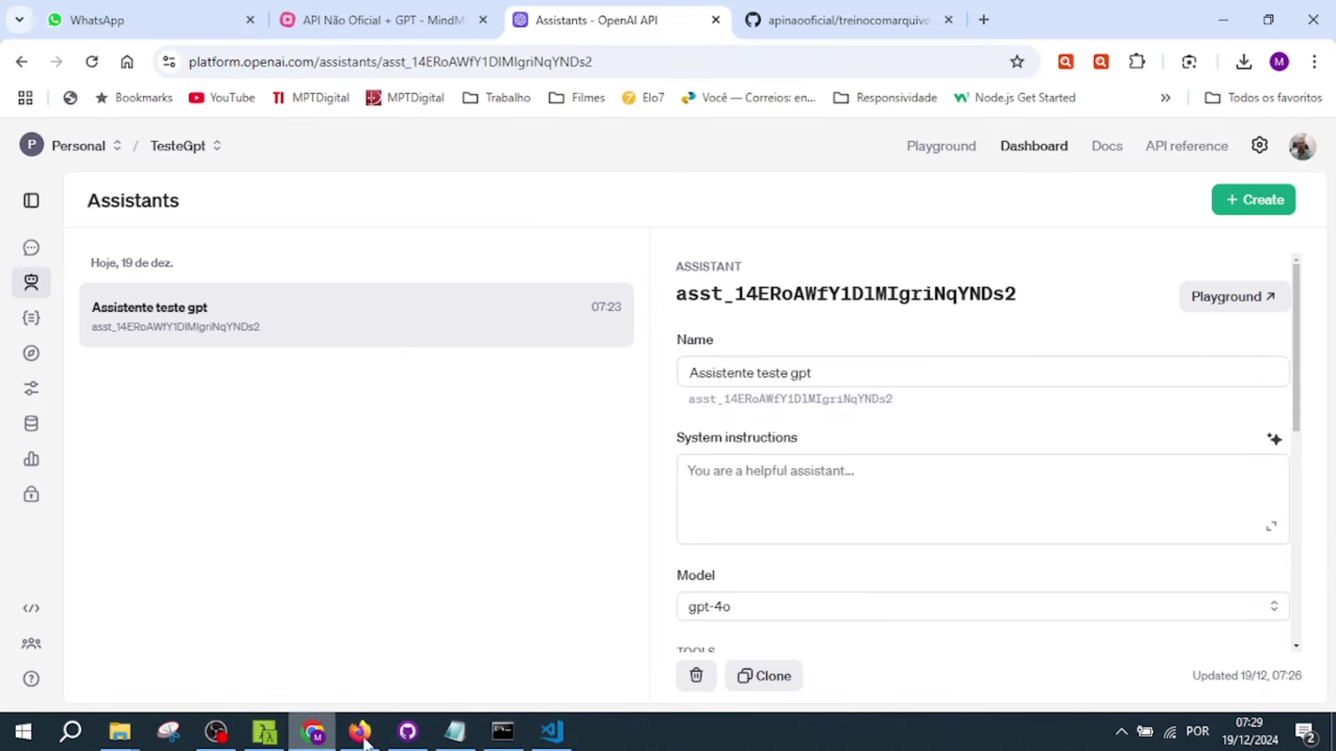
left_click(421, 19)
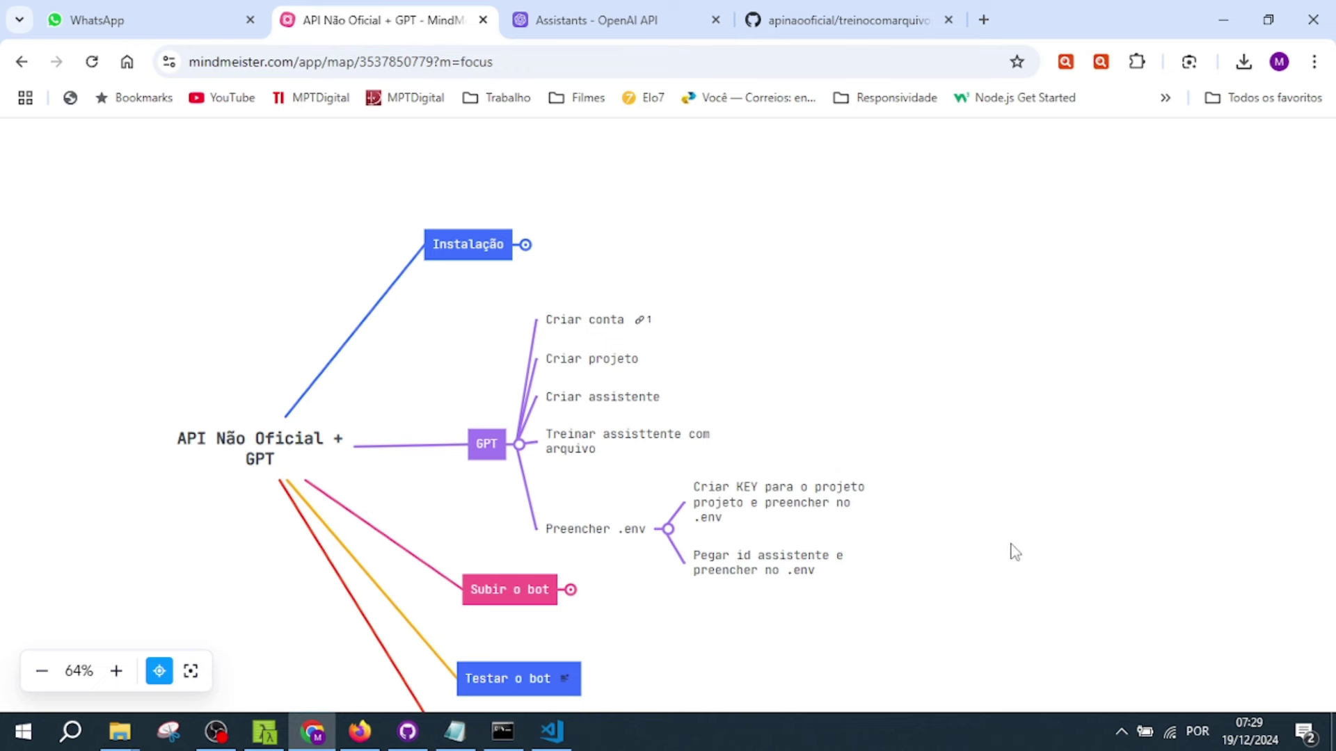
- Collapse GPT, expand Subir o bot, and select node app_ia.js in its first step's note
scroll(1014, 551, "down", 2)
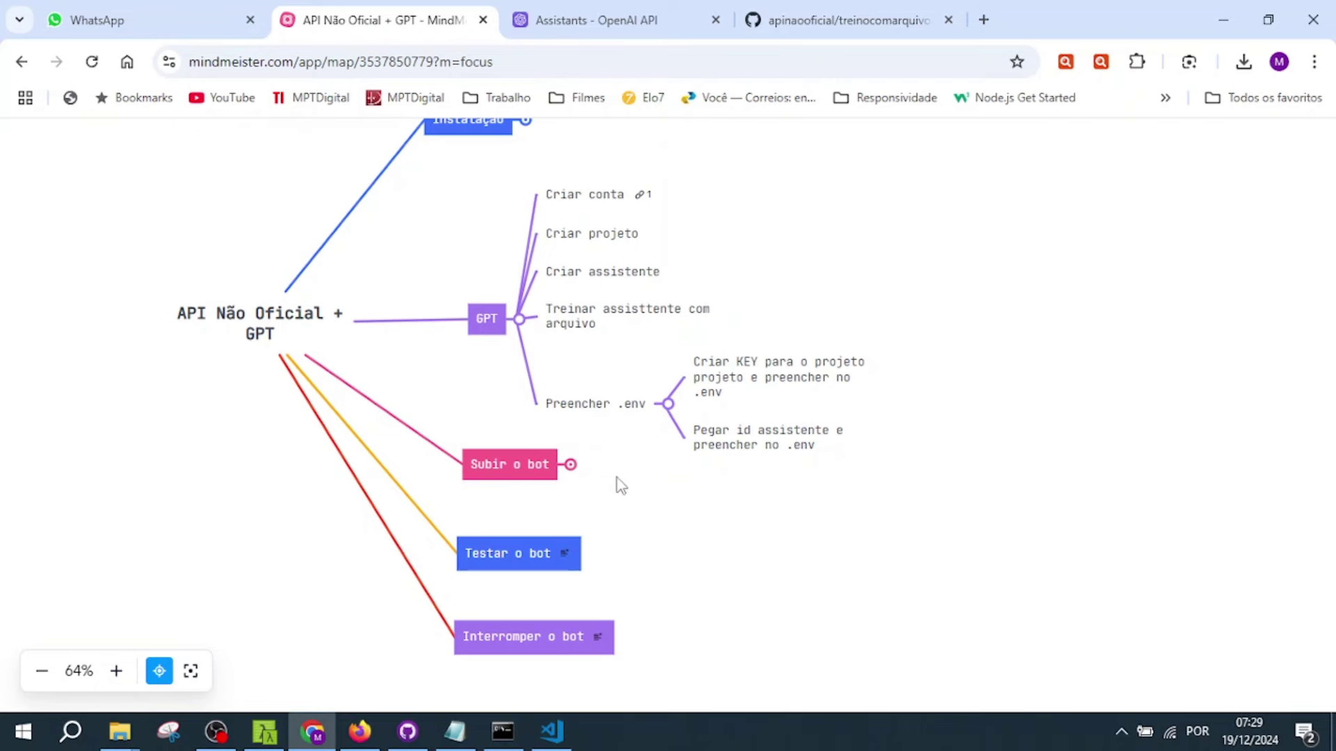
left_click(519, 320)
left_click(571, 465)
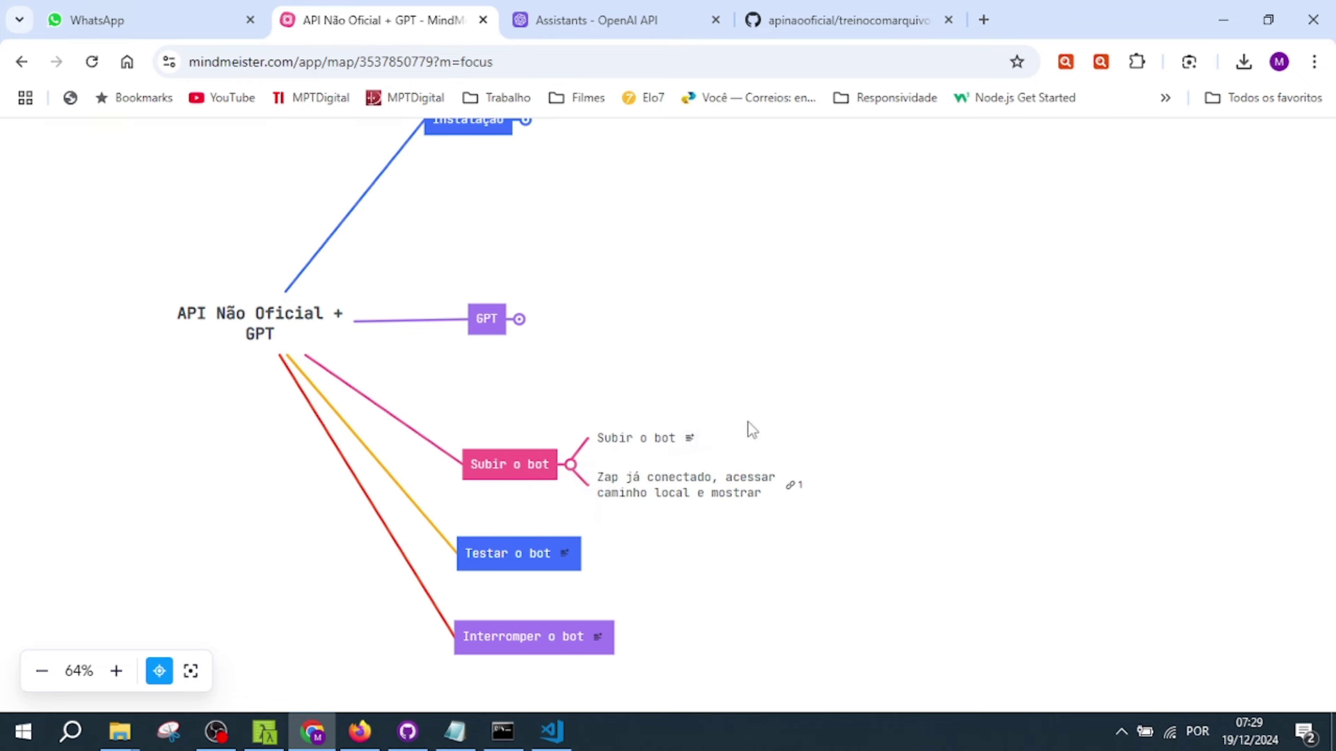
left_click(693, 440)
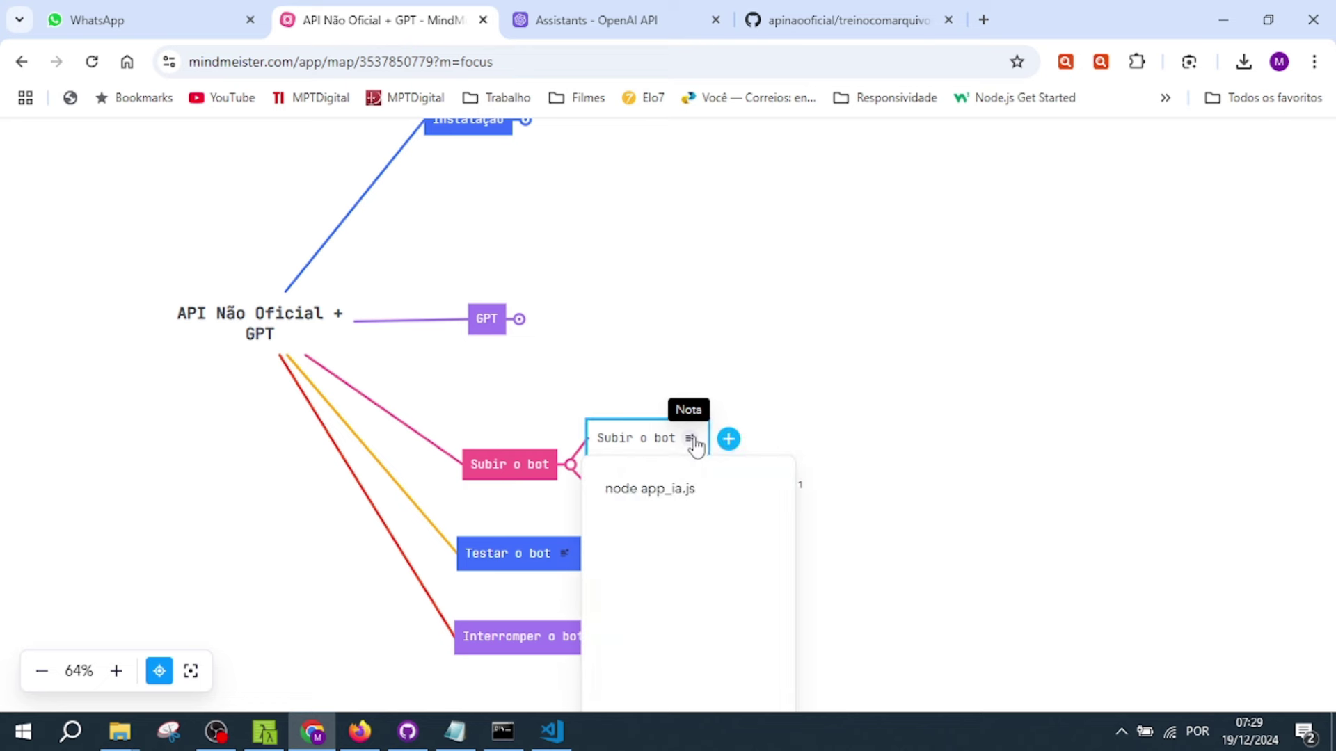
left_click_drag(707, 491, 603, 494)
key("ctrl+c")
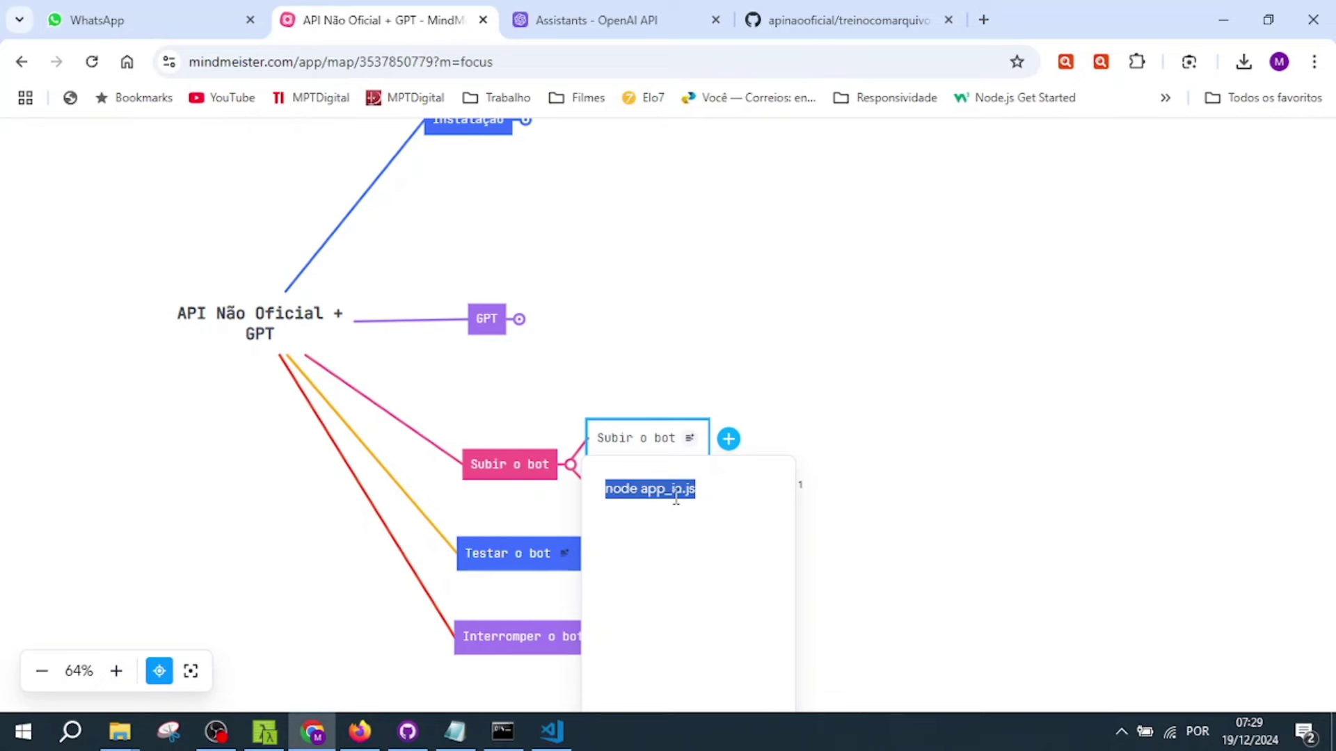
- Paste node app_ia.js into Command Prompt and run it, starting the bot on port 4500
left_click(502, 736)
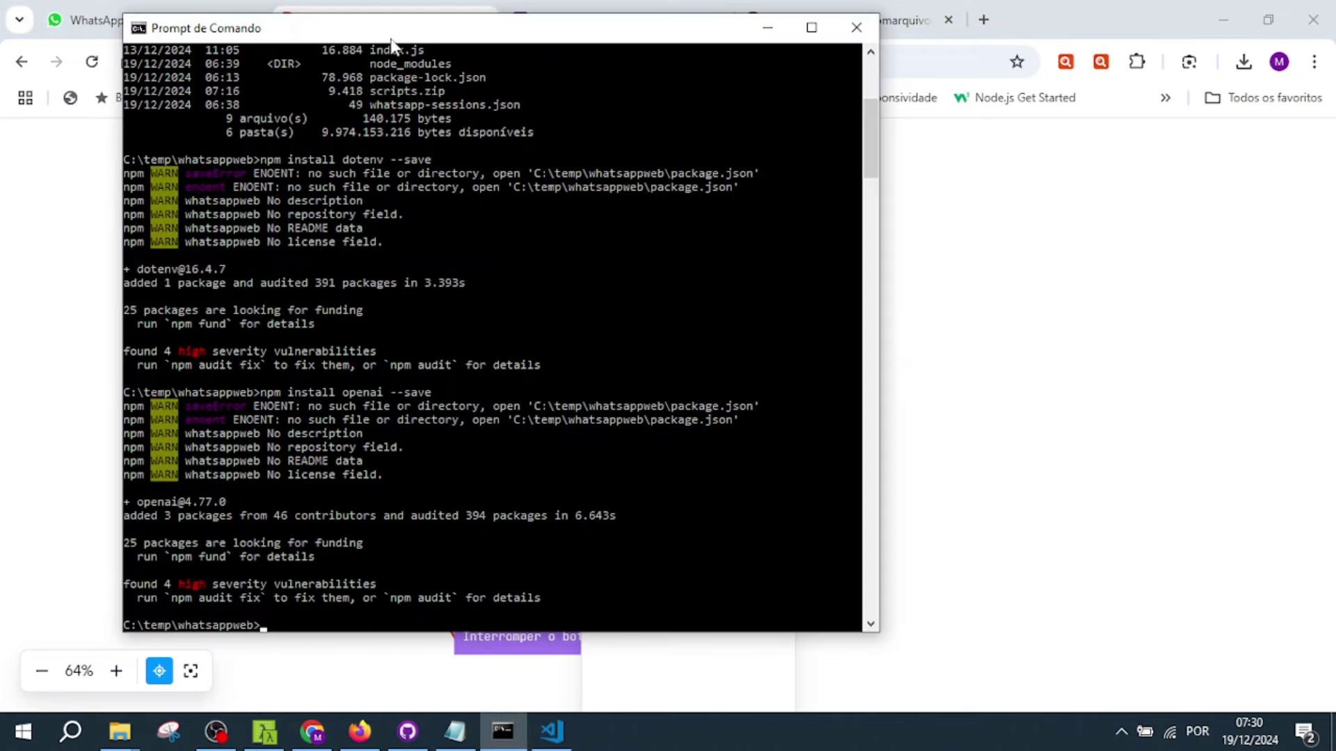
left_click_drag(391, 40, 401, 32)
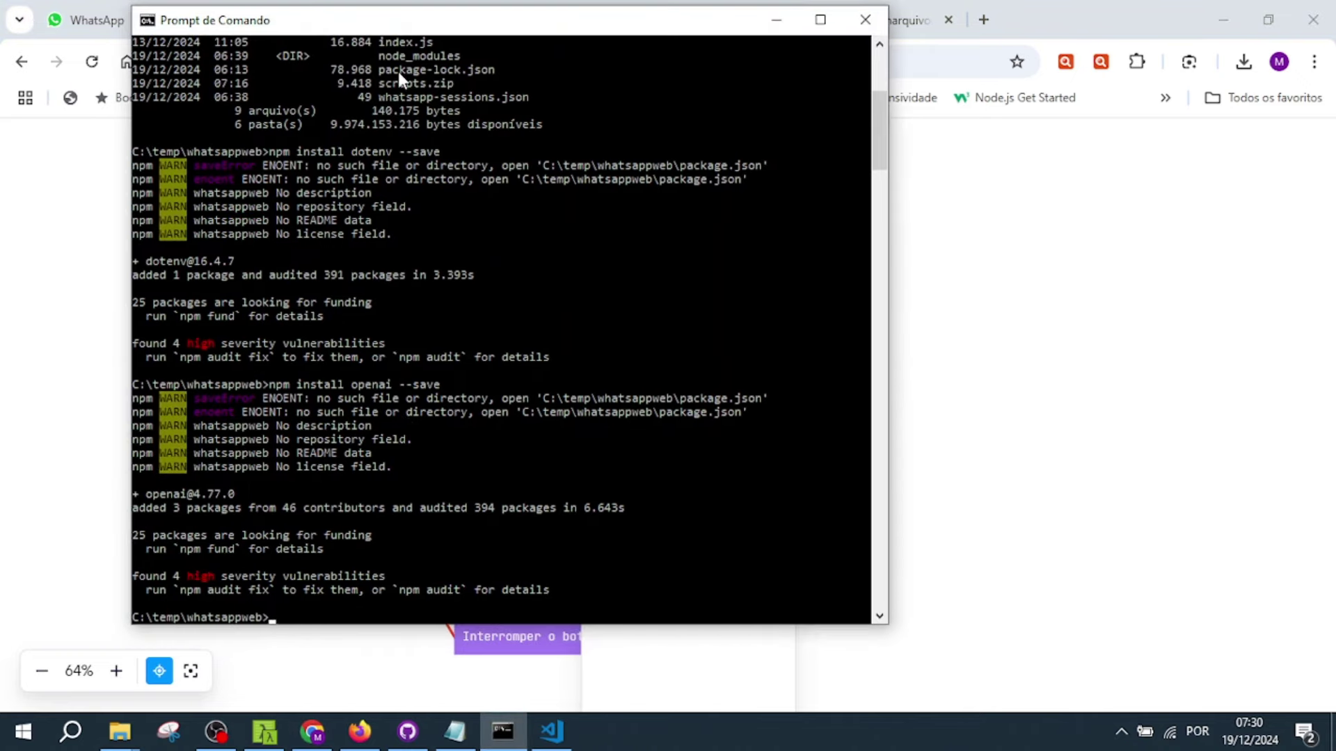
right_click(308, 612)
left_click(404, 534)
key("Return")
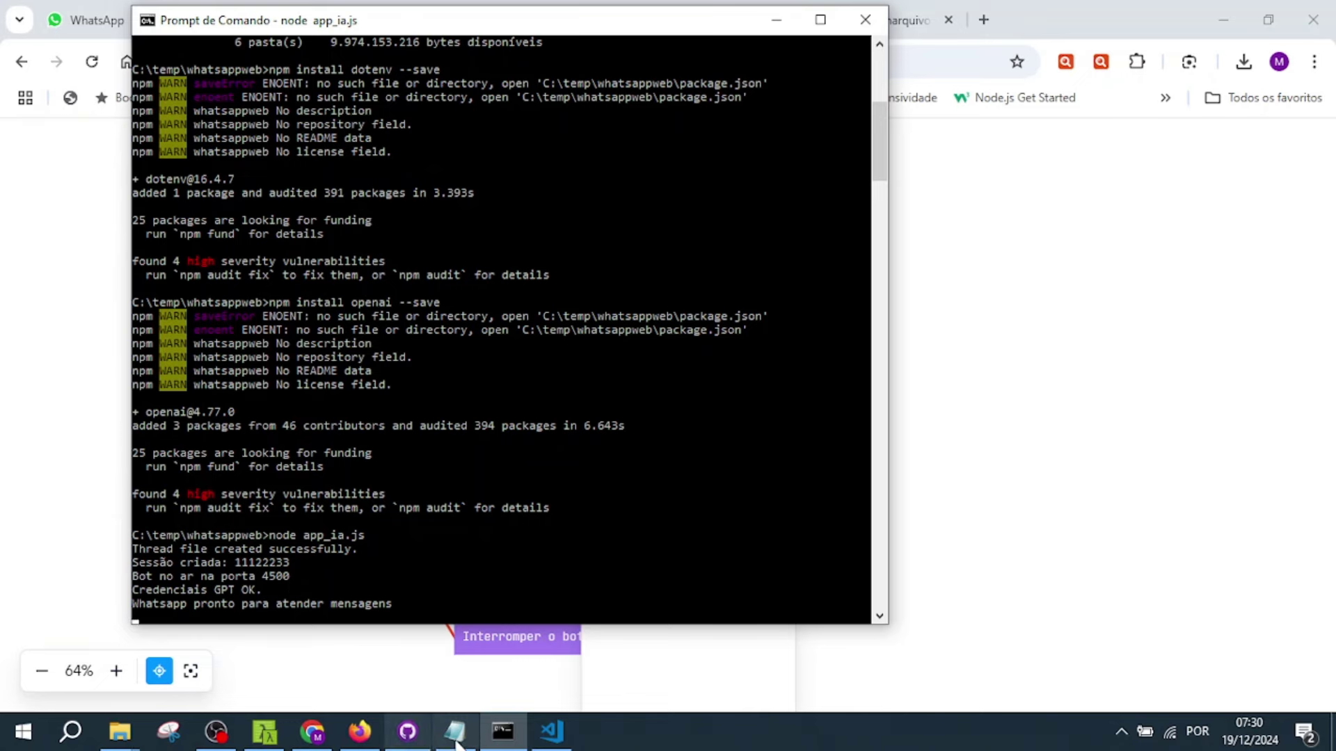
- Review the PORT=4500 line in .env alongside the running bot console
left_click(551, 731)
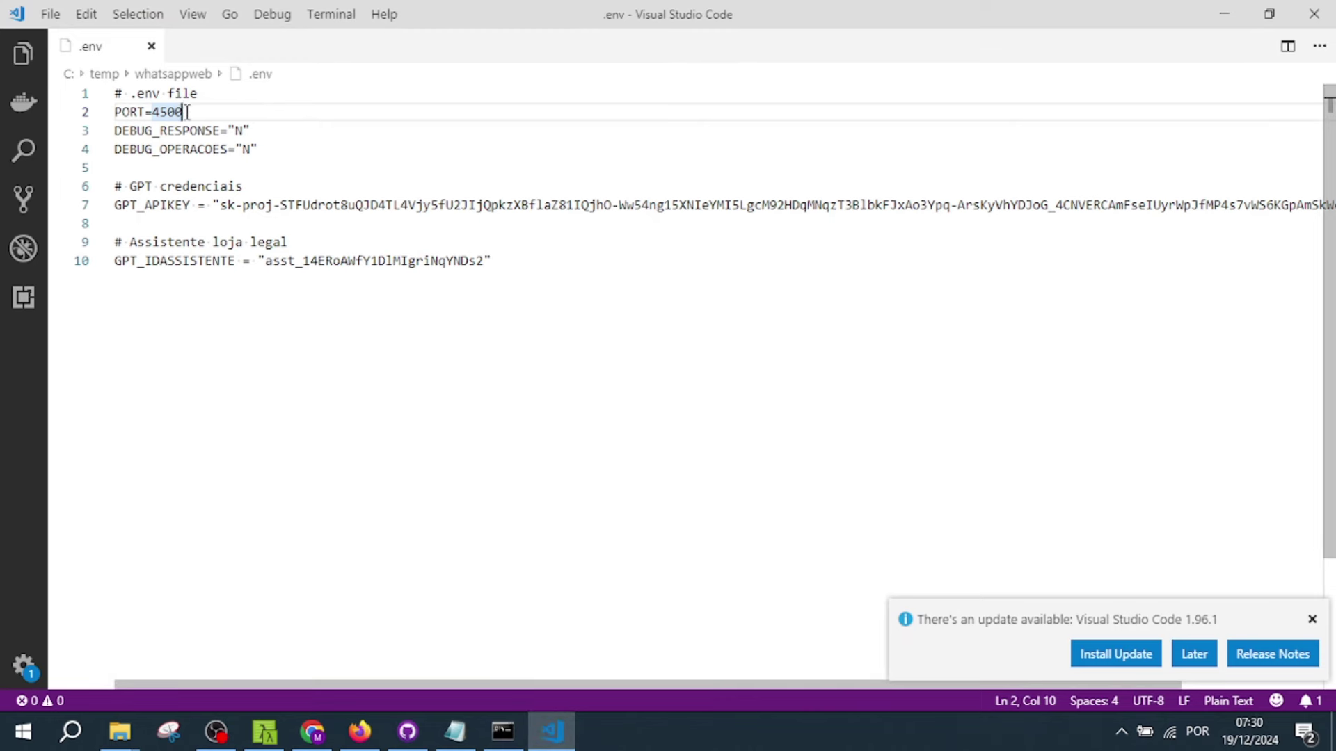
left_click_drag(188, 113, 109, 119)
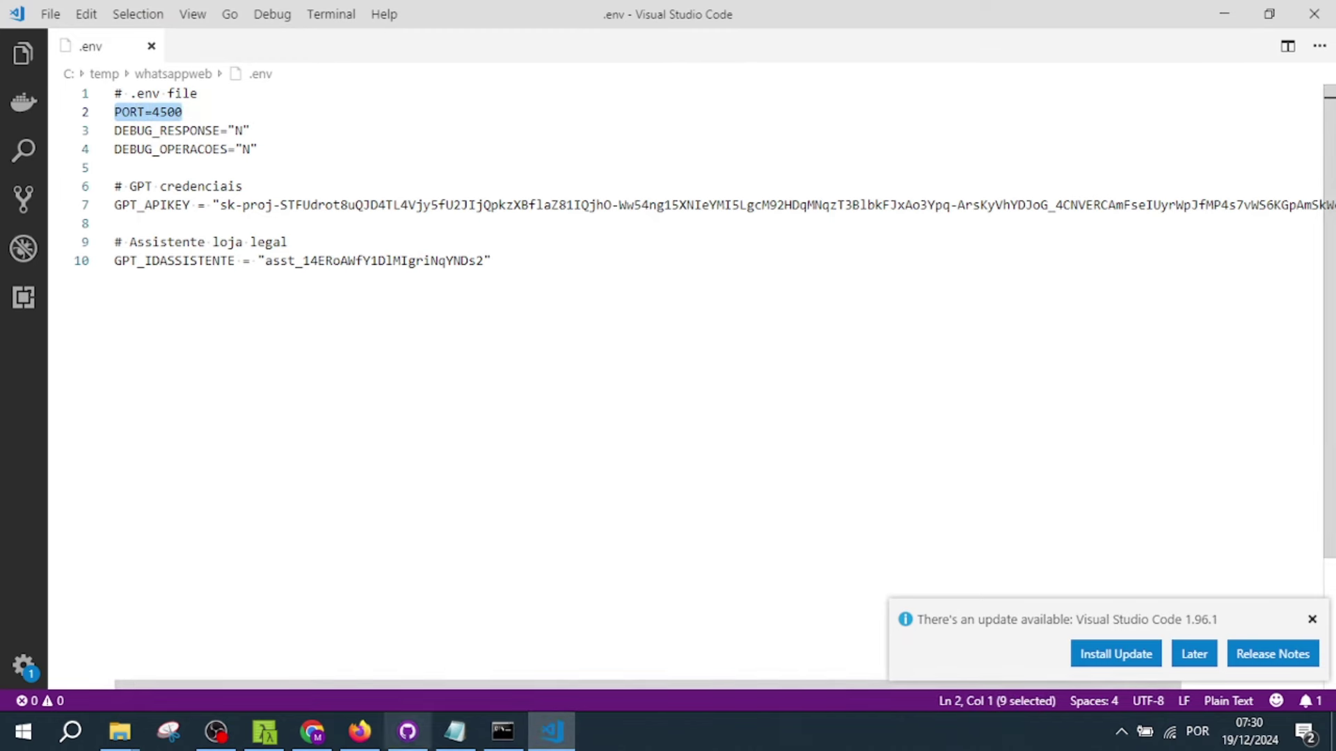
left_click(502, 731)
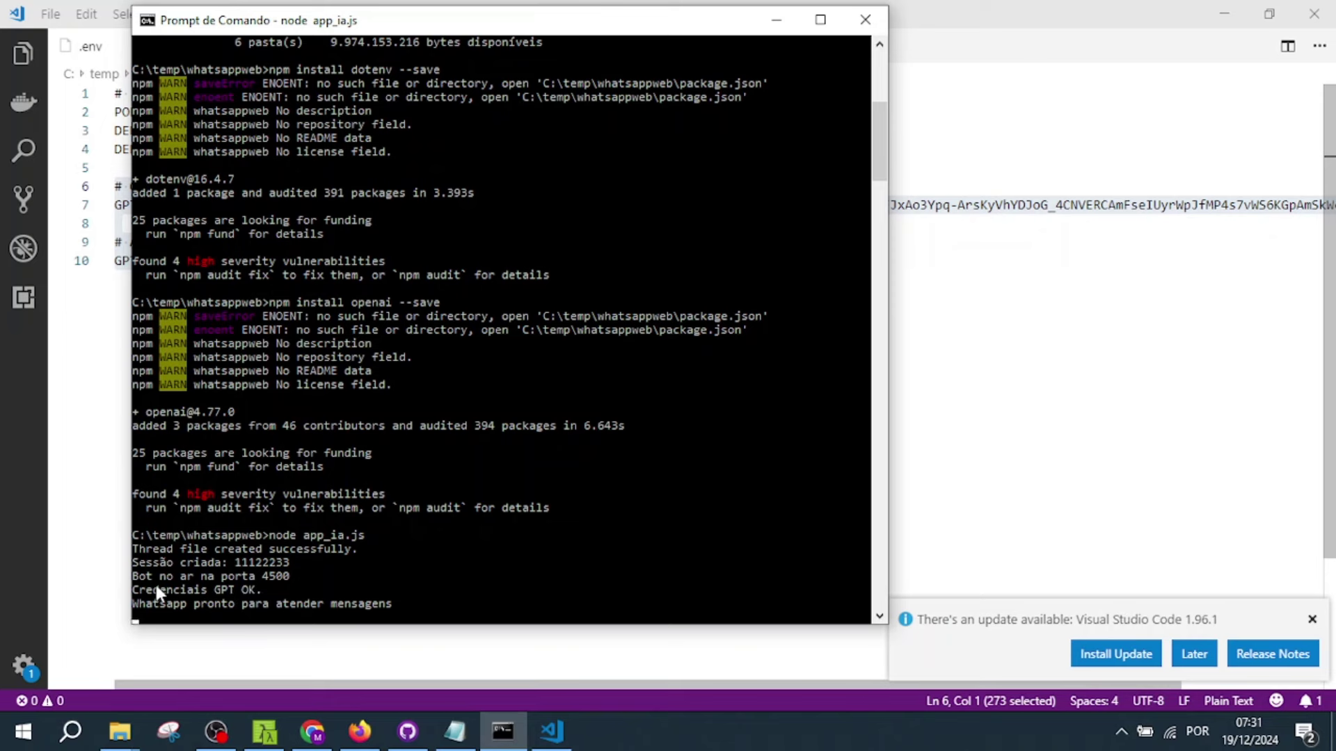
left_click(108, 230)
left_click(259, 185)
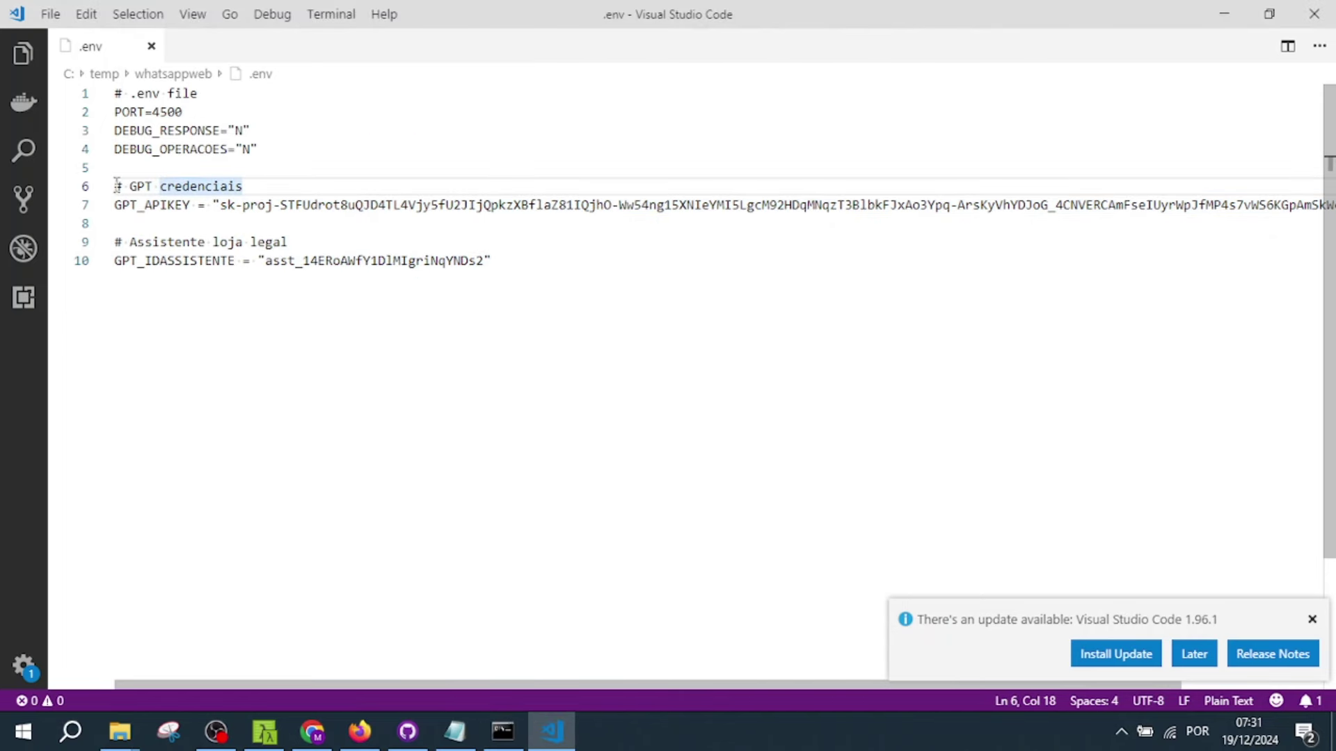
- Highlight the GPT credential and assistant lines 6–10 in .env for review
left_click_drag(117, 184, 275, 182)
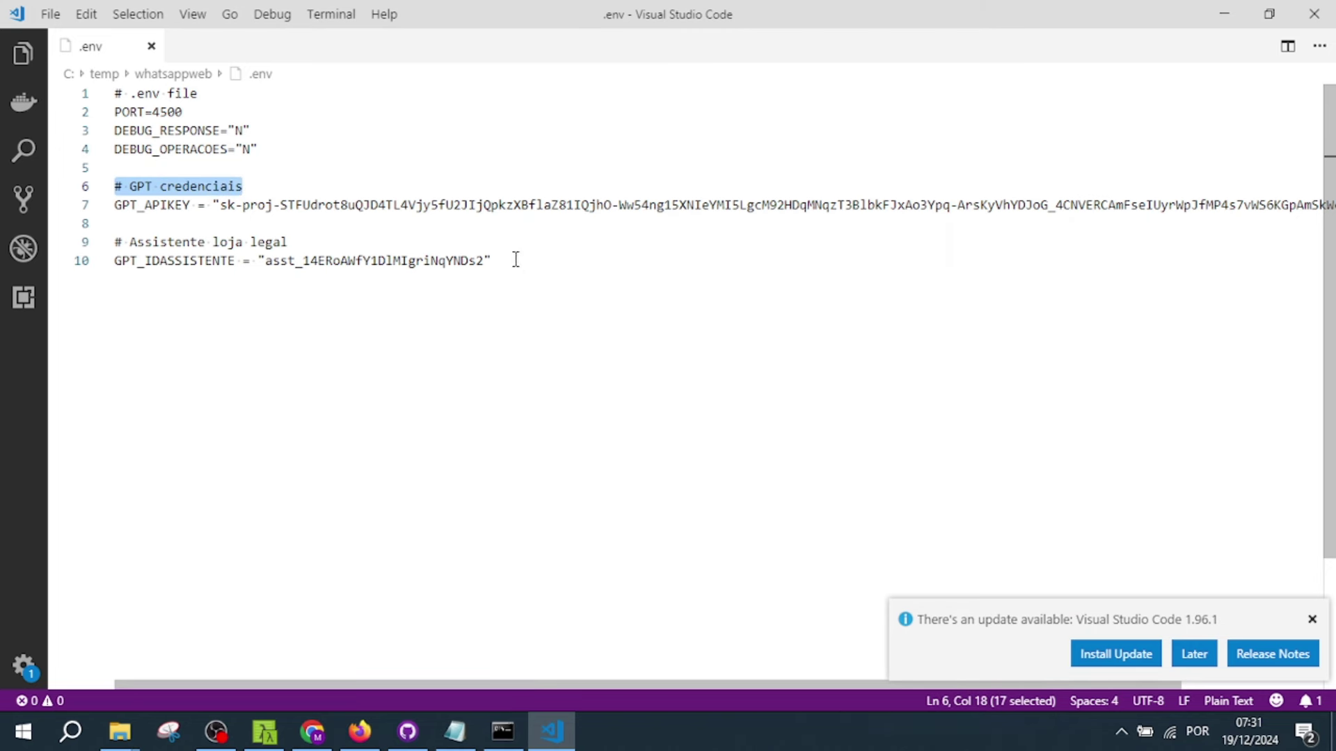
left_click_drag(515, 260, 73, 189)
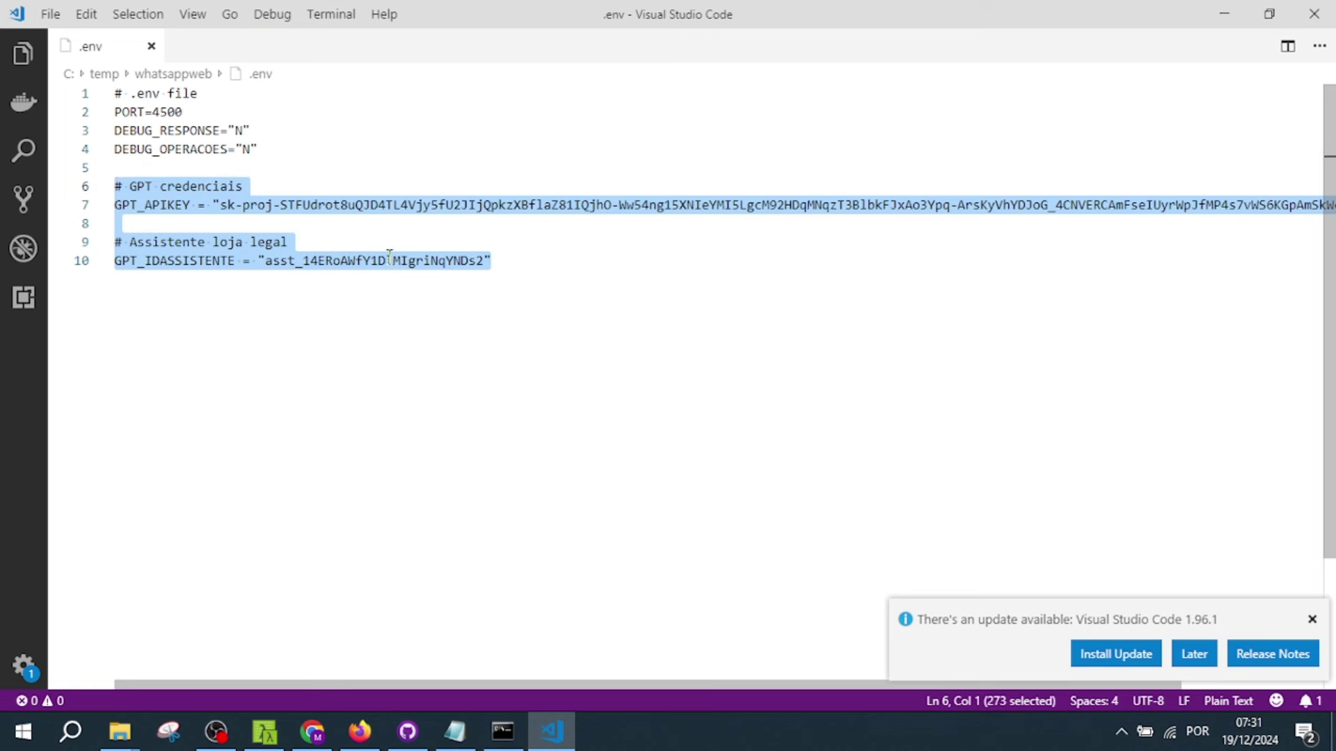
left_click(526, 284)
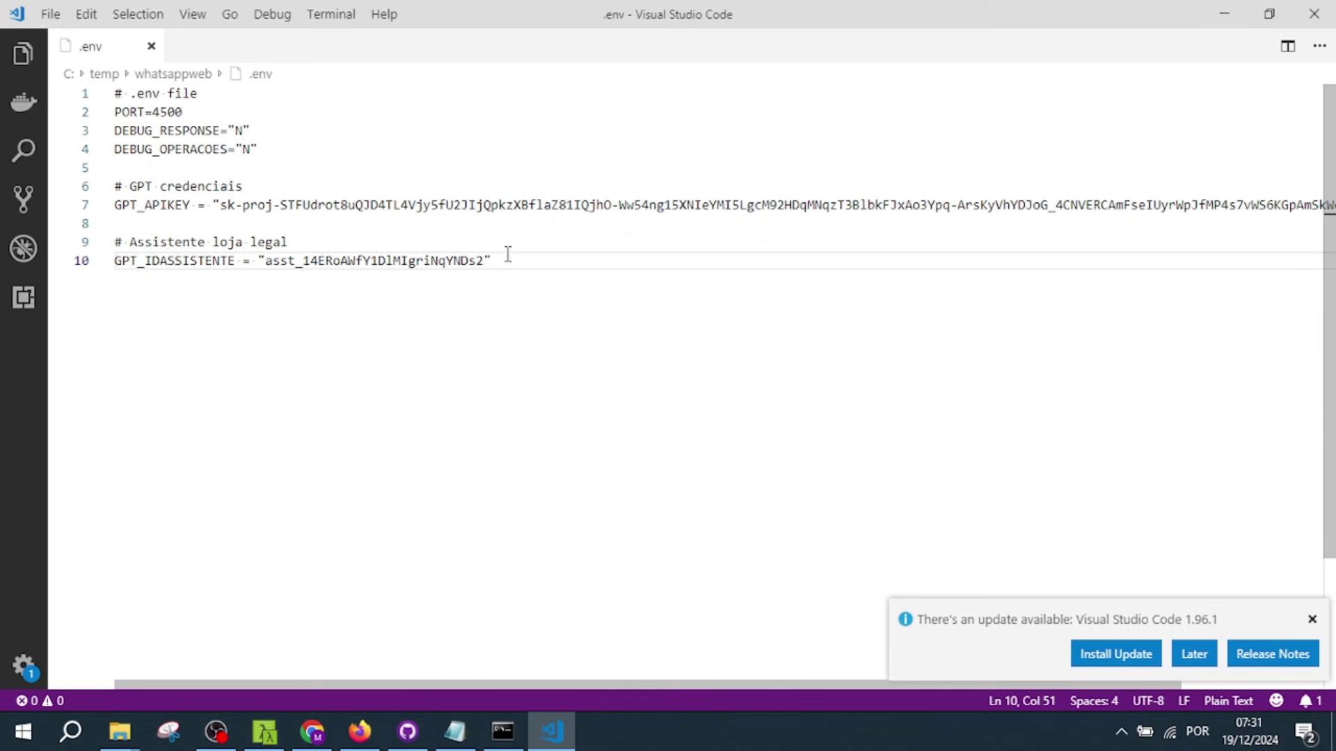
left_click_drag(508, 254, 112, 187)
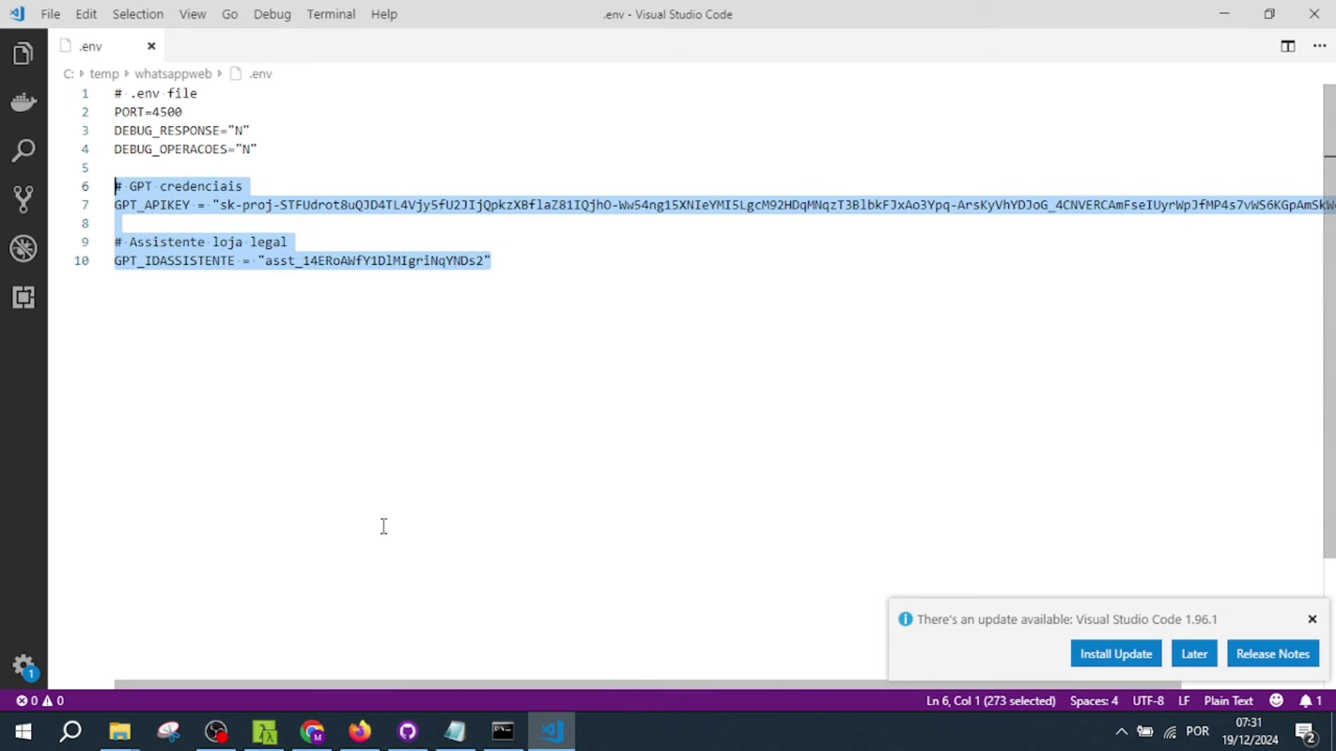
left_click(491, 727)
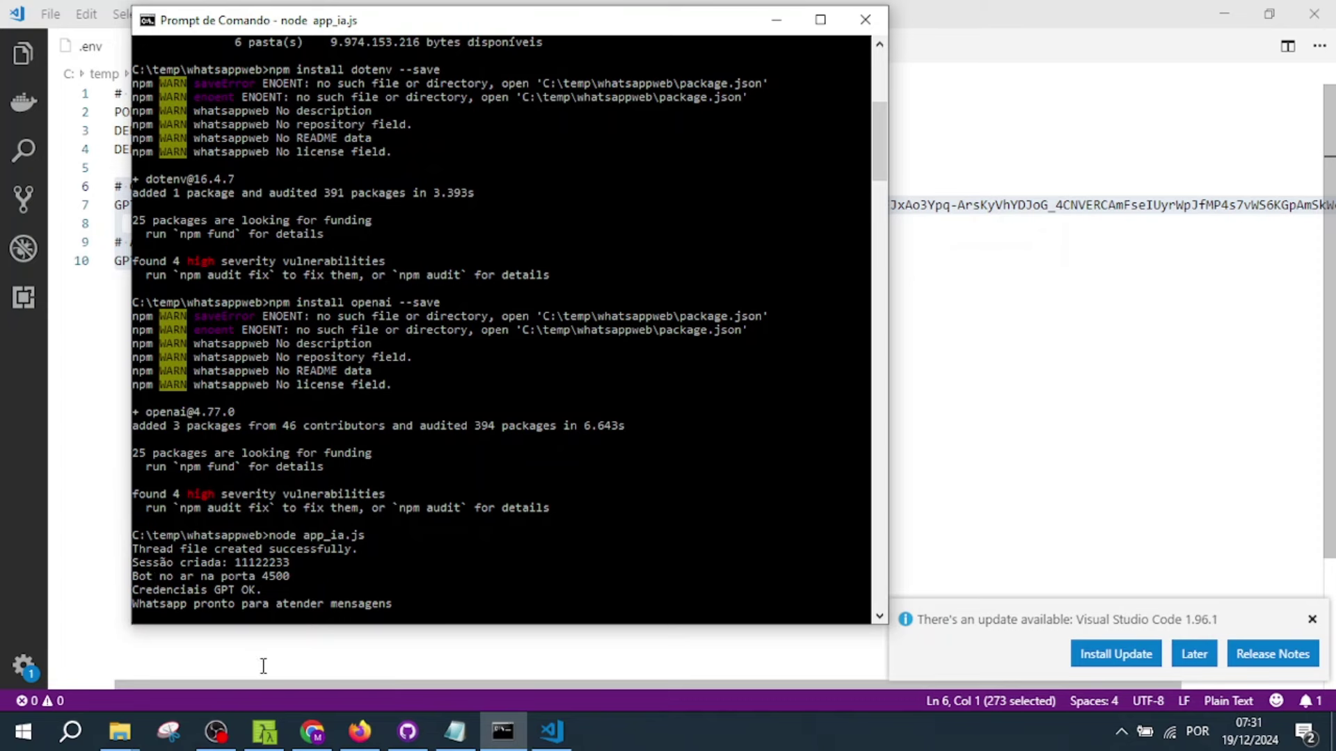
left_click(313, 734)
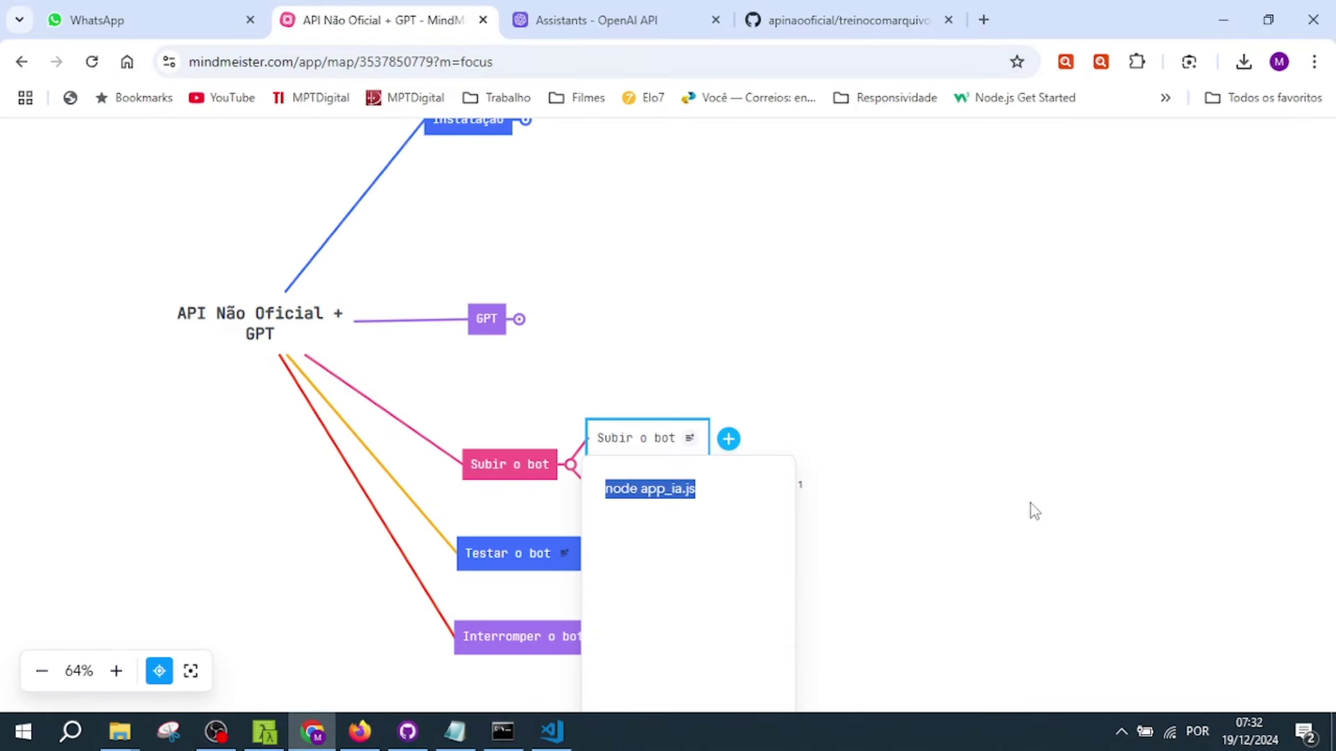
left_click(564, 555)
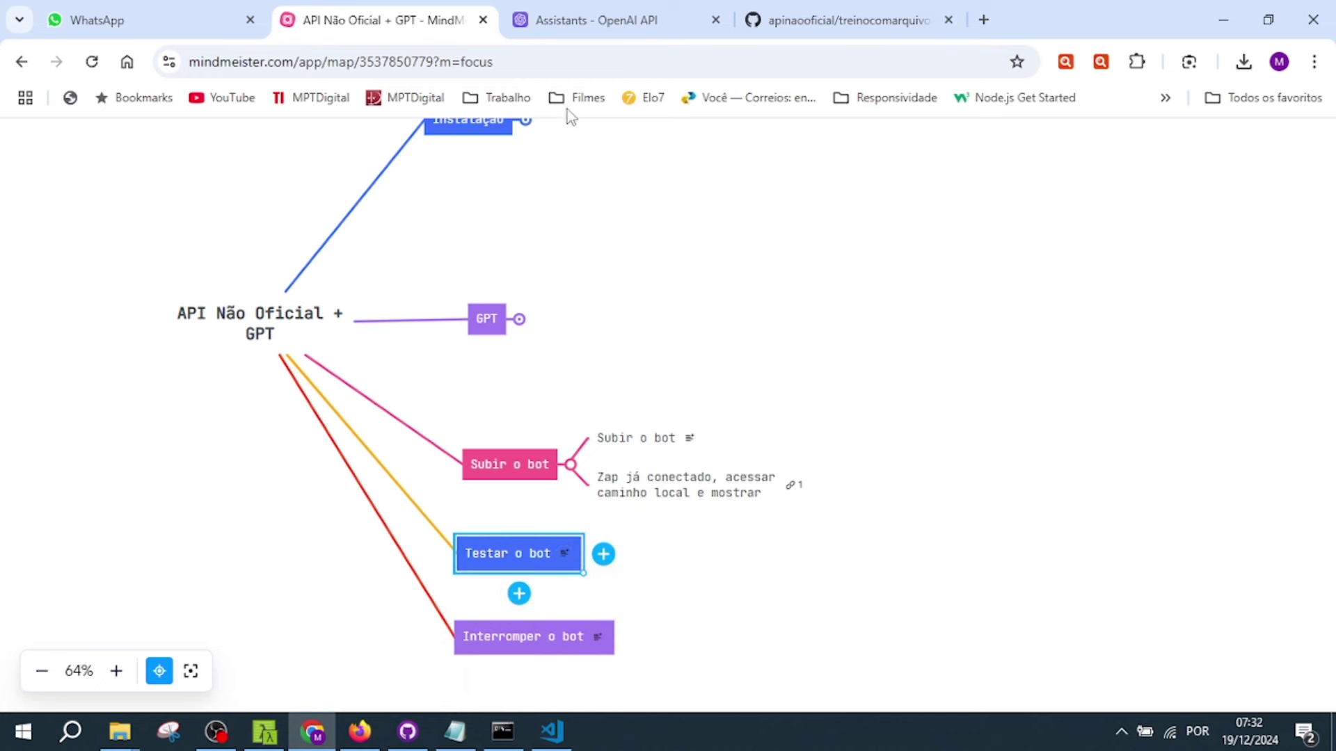
left_click(781, 496)
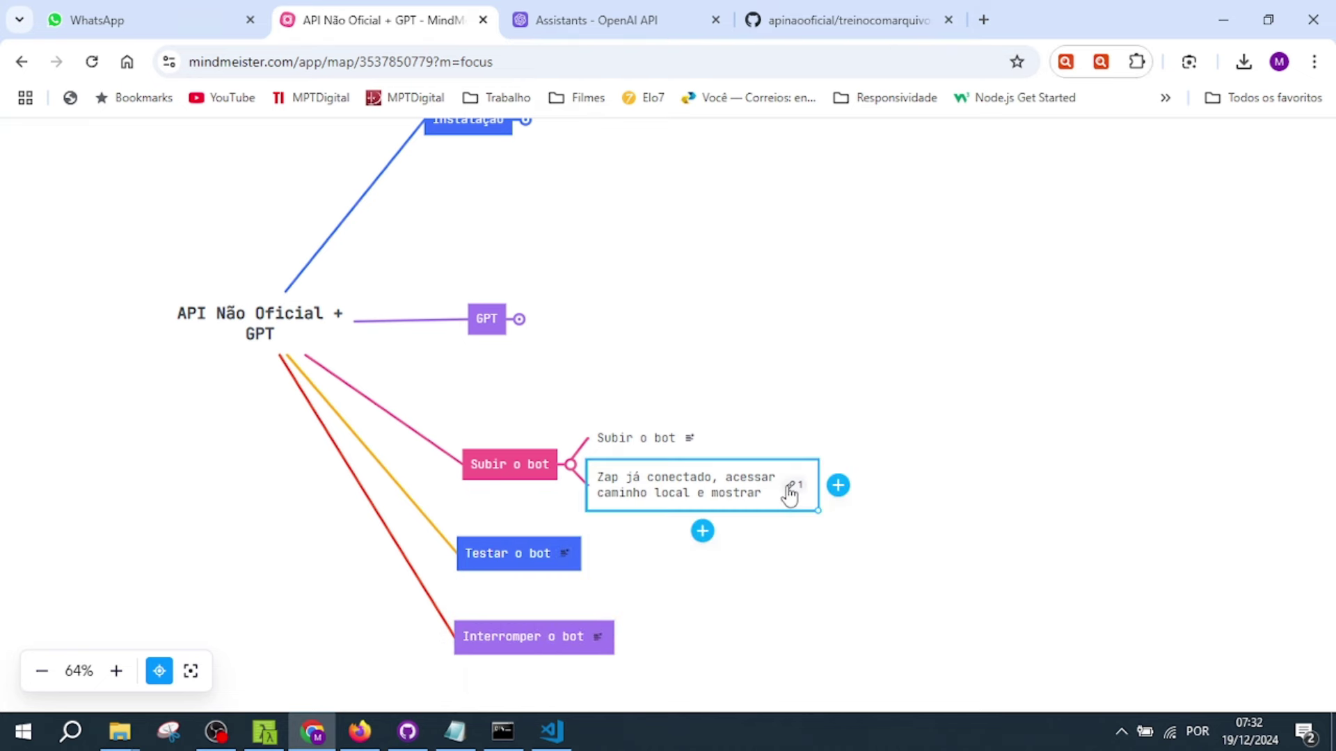
left_click(793, 490)
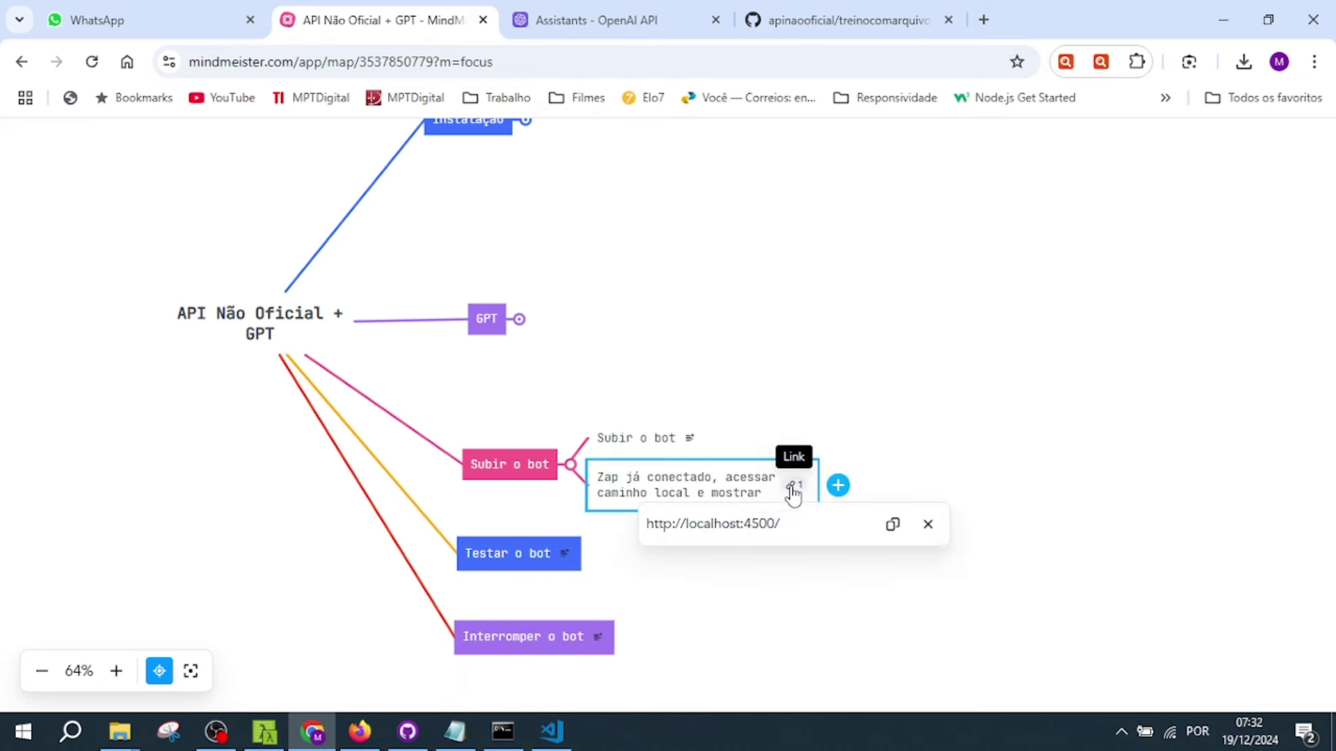
left_click(750, 527)
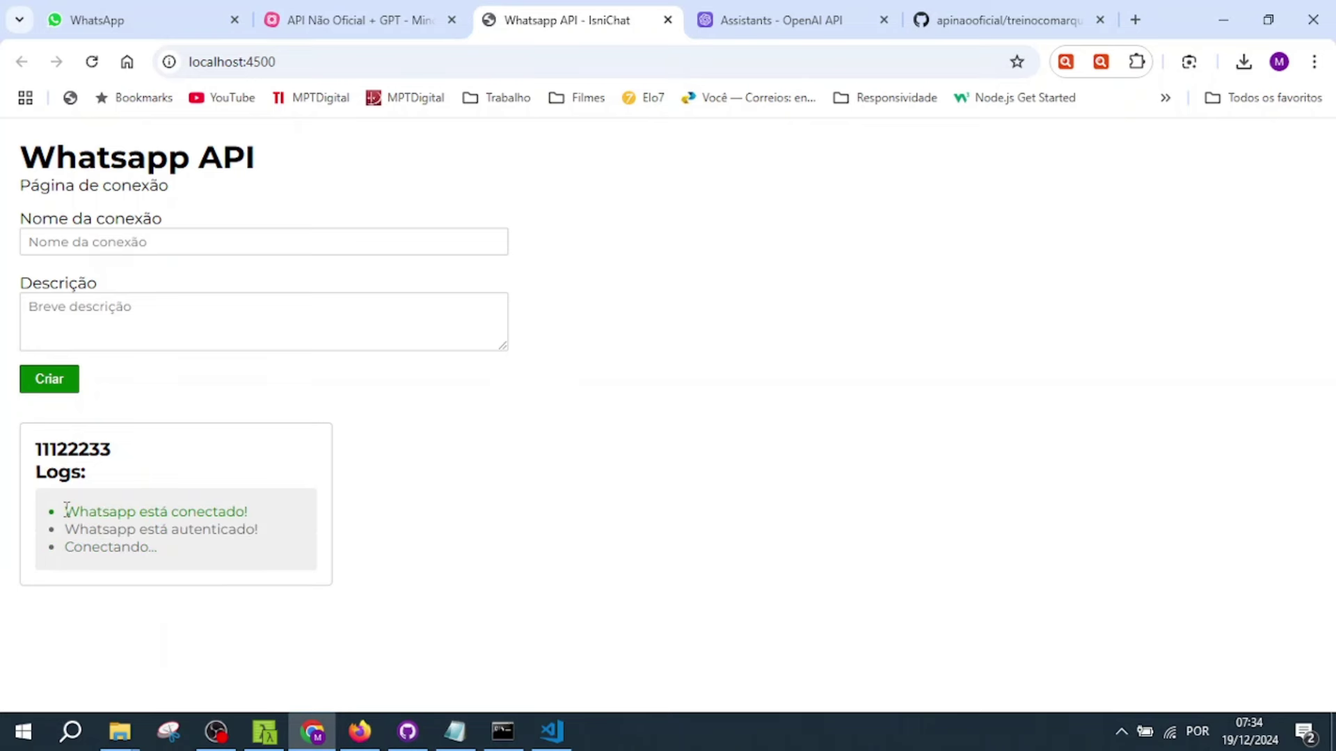
- Highlight the 'Whatsapp está conectado!' log entry on the localhost:4500 page
left_click_drag(65, 511, 273, 513)
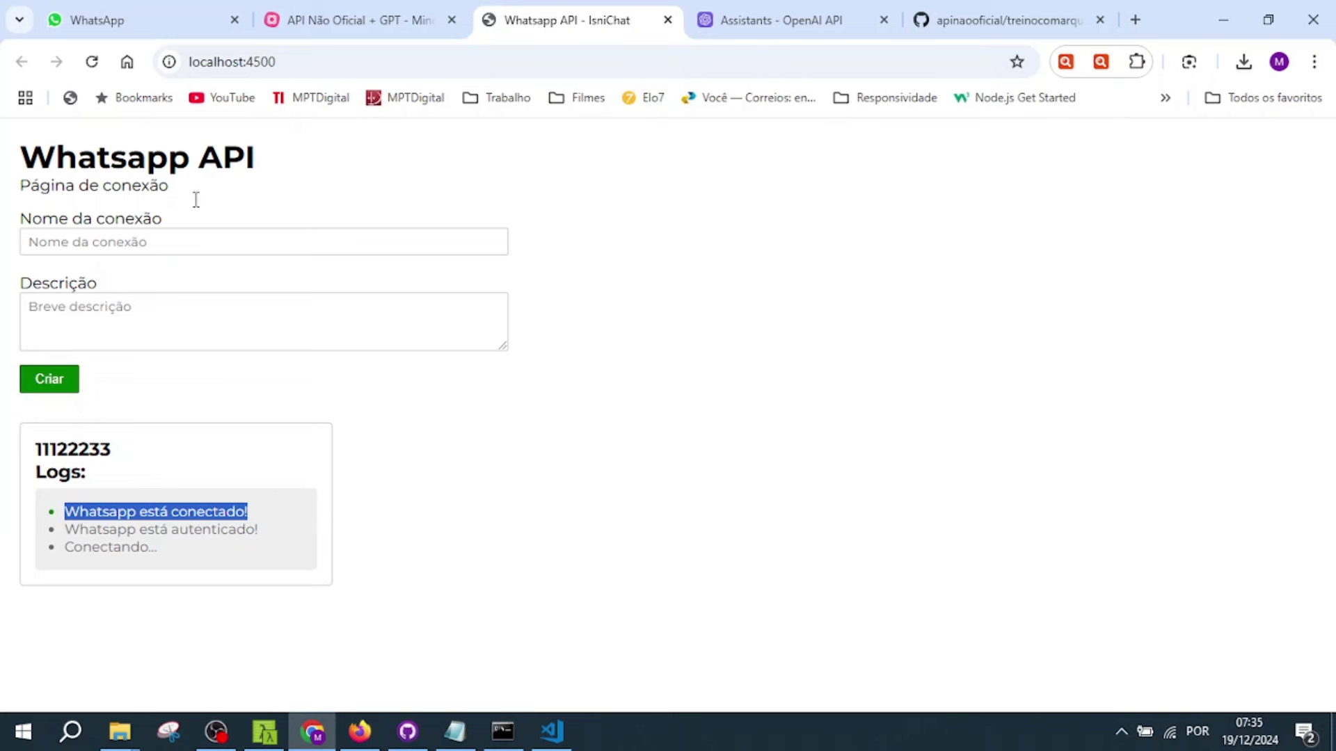
- Copy the bot's phone number from the Testar o bot note
left_click(400, 8)
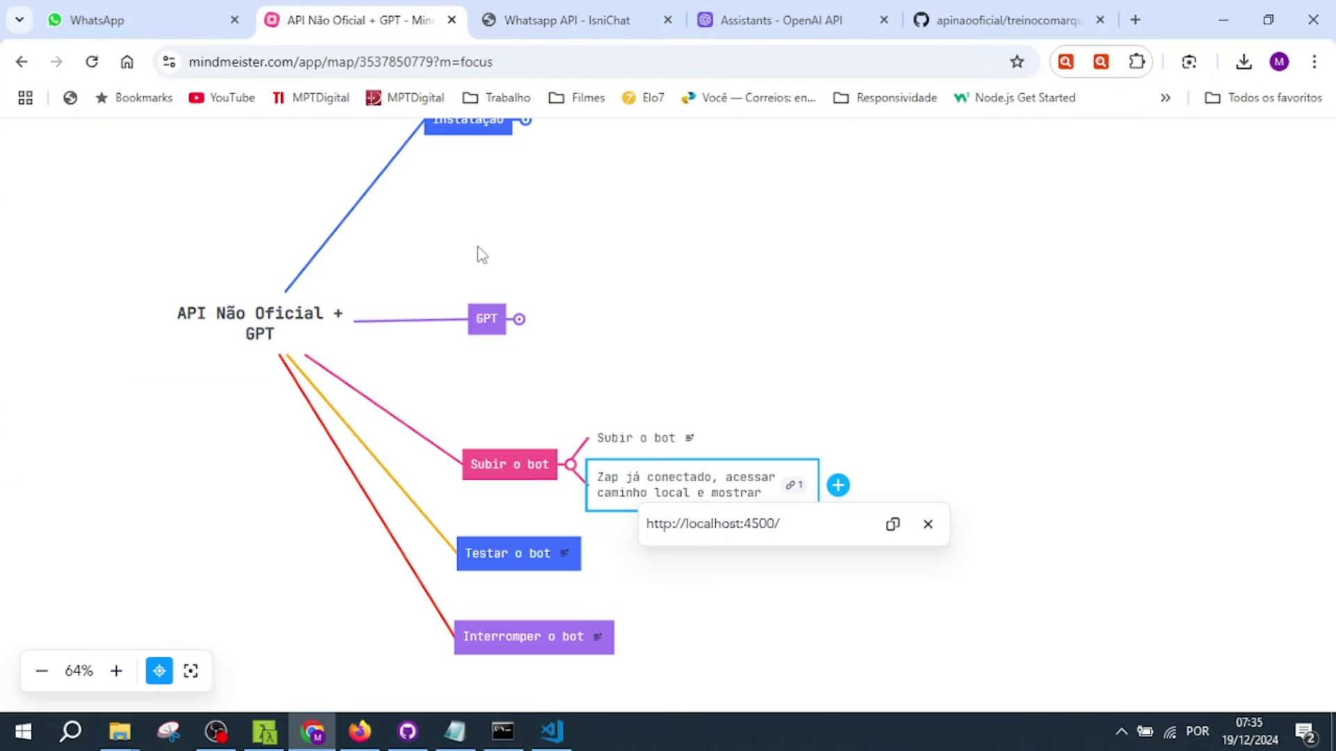
left_click(539, 559)
left_click(567, 554)
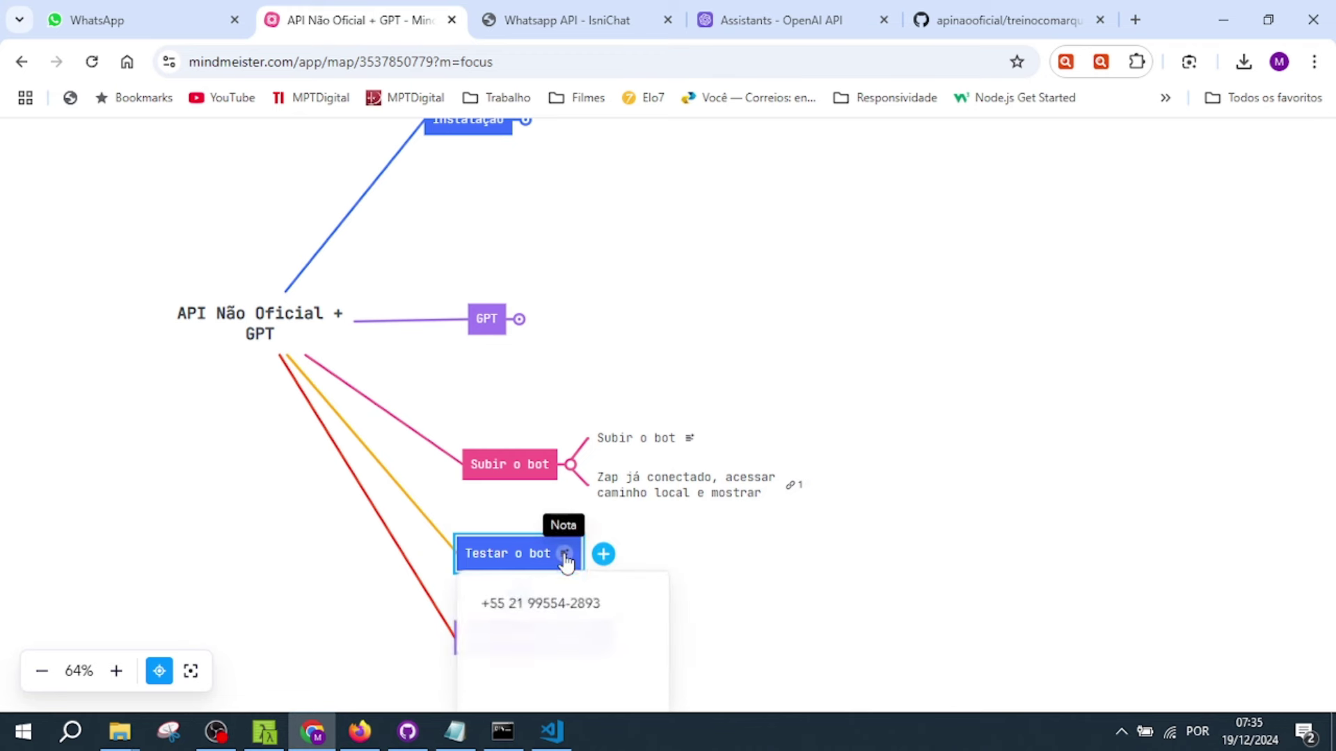
left_click_drag(480, 604, 612, 607)
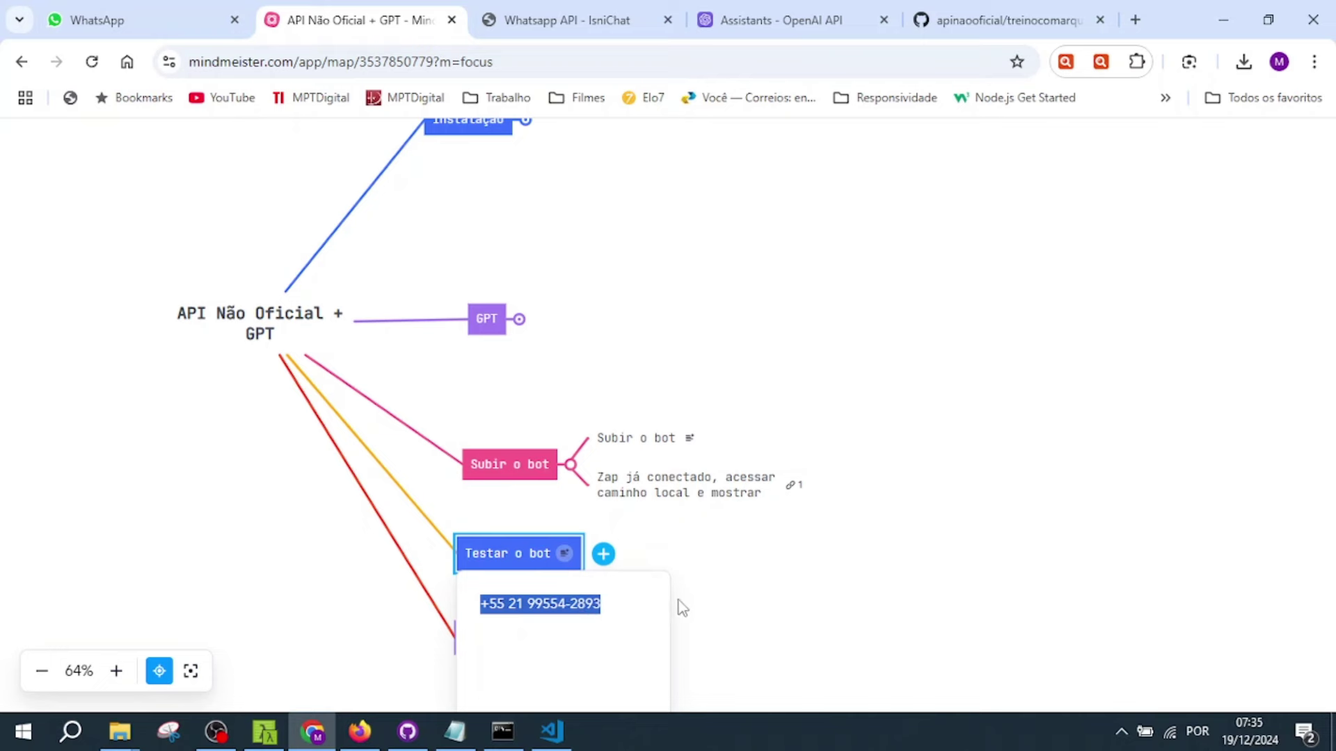
left_click(993, 540)
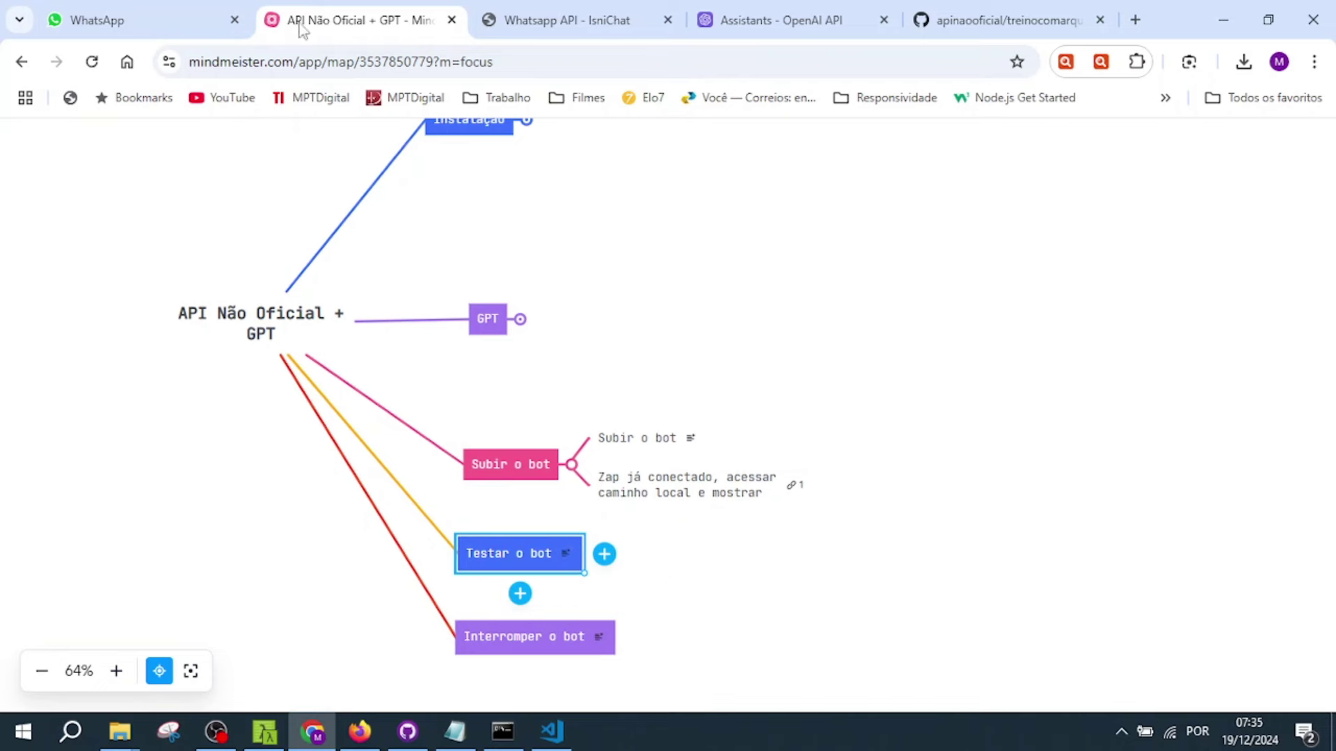
- Arrange the two WhatsApp Web sessions side by side
left_click(131, 18)
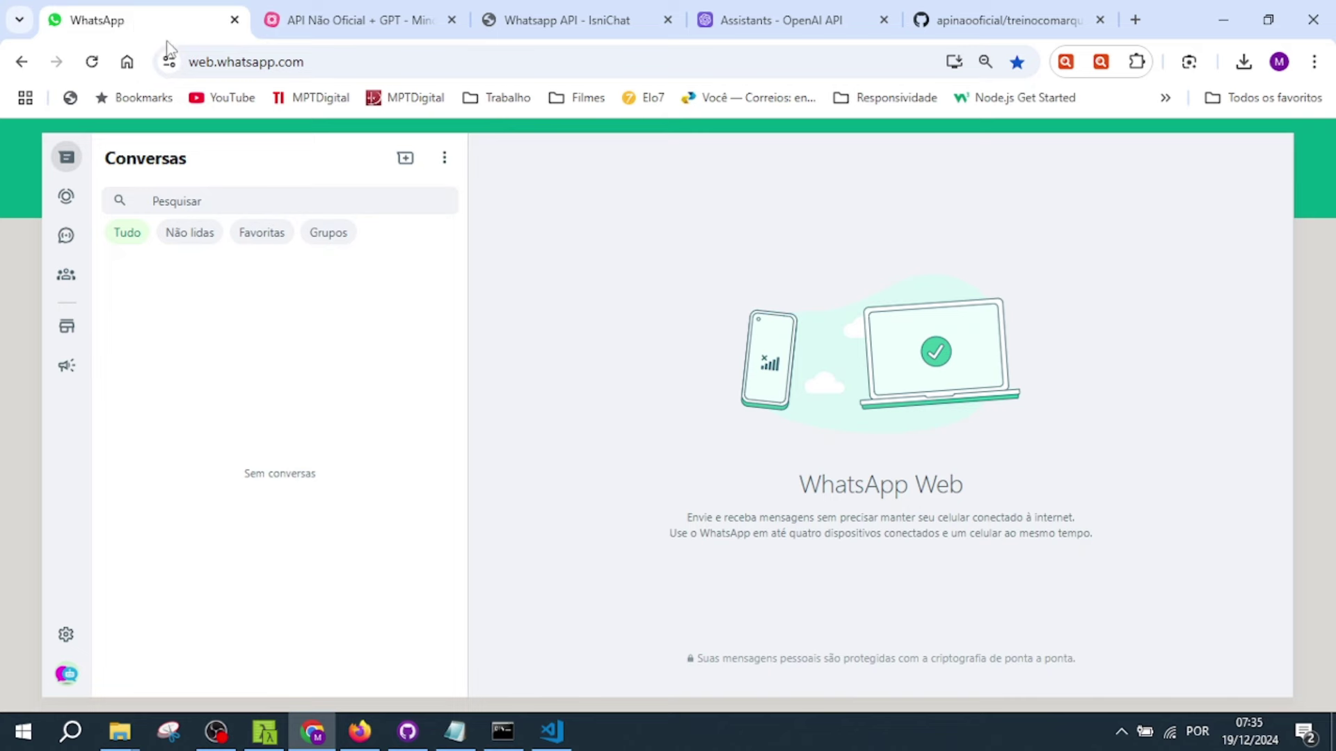
left_click(1267, 21)
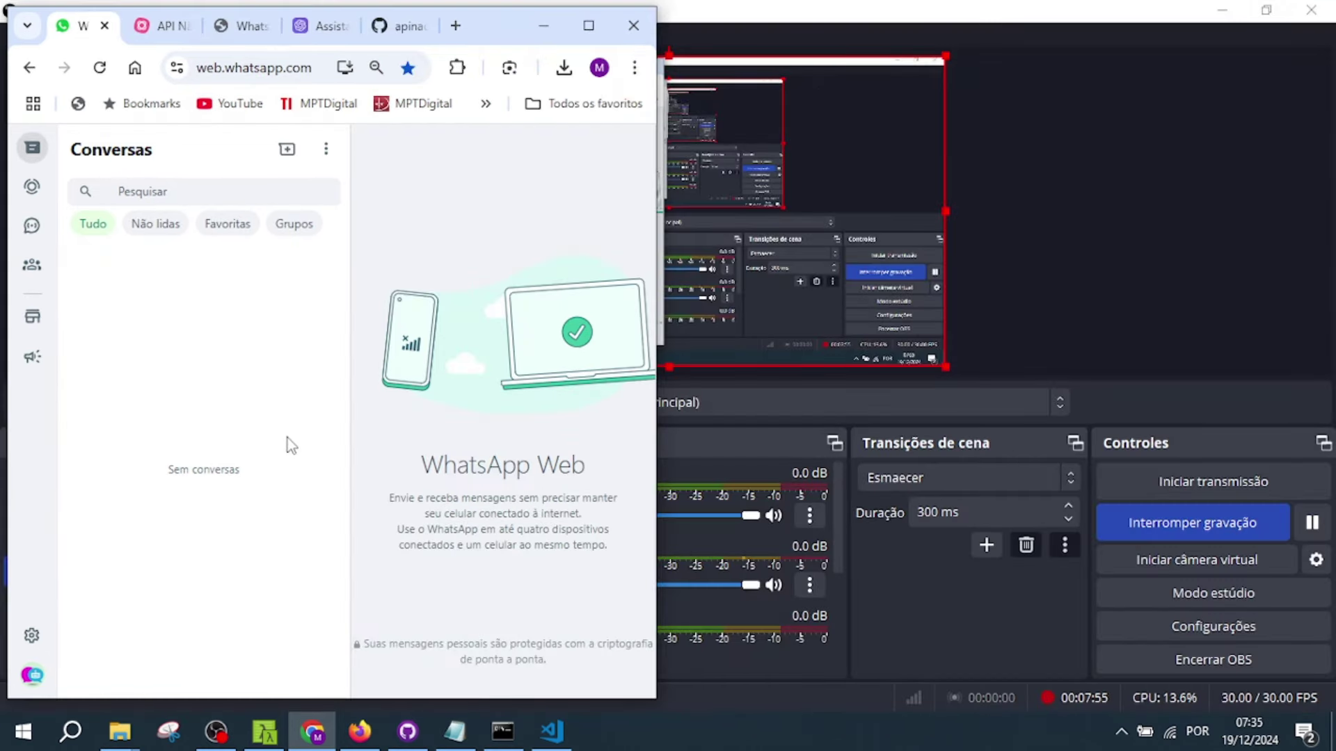
left_click(360, 731)
left_click(1268, 21)
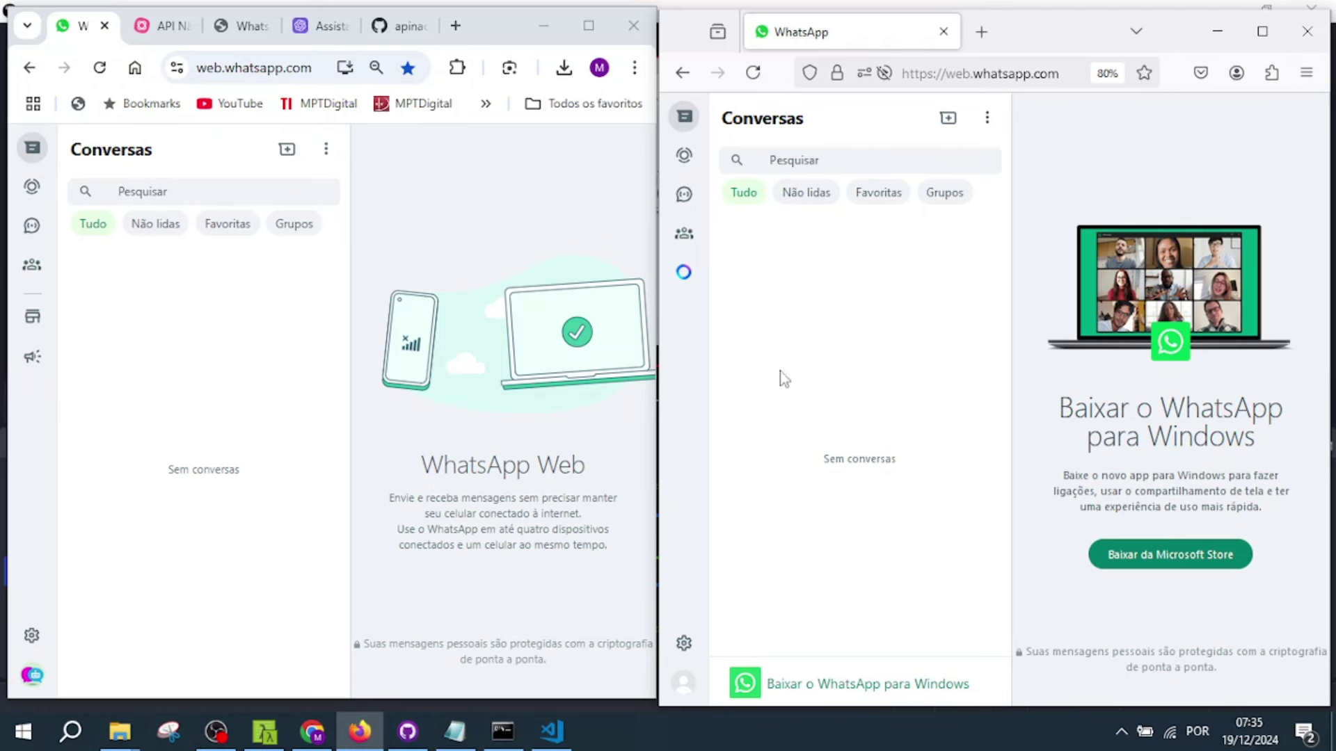
left_click(184, 363)
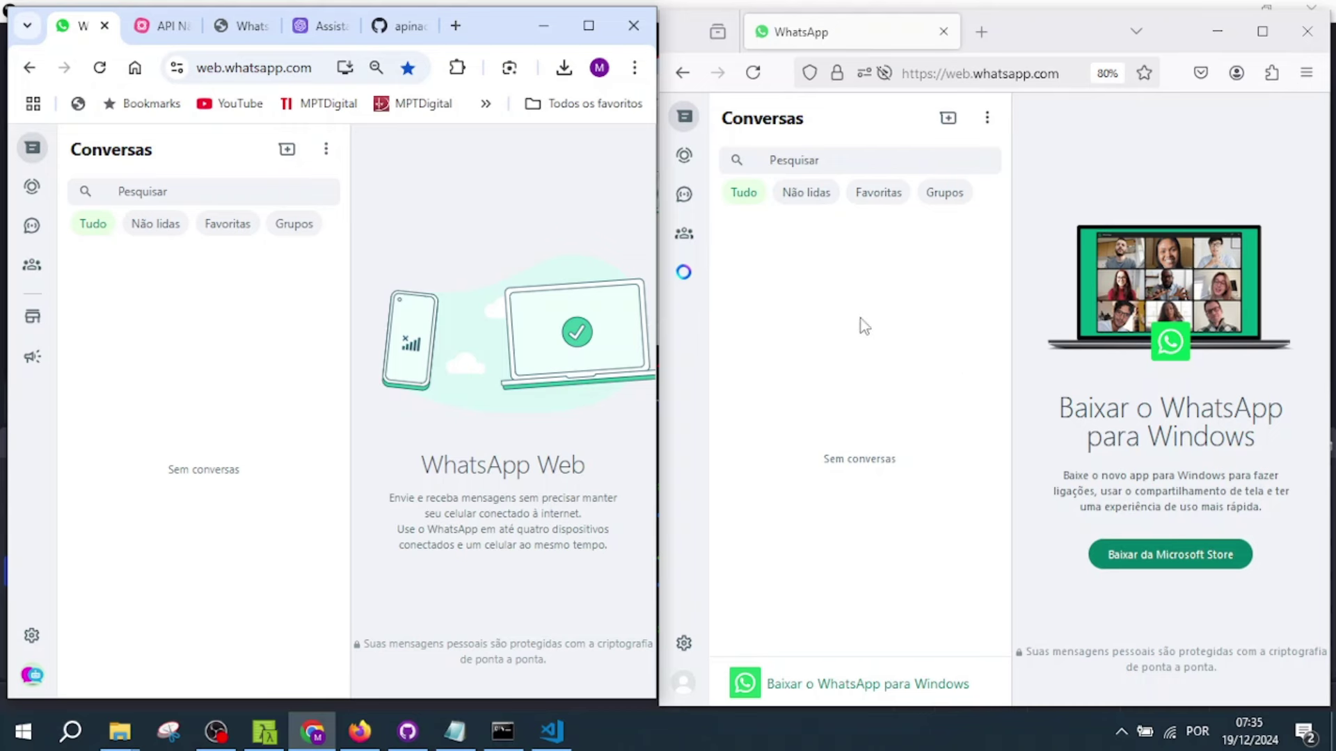
- Start a chat with the bot's number, send 'Olá bom dia', and check its reply
left_click(265, 186)
key("ctrl+v")
left_click(187, 296)
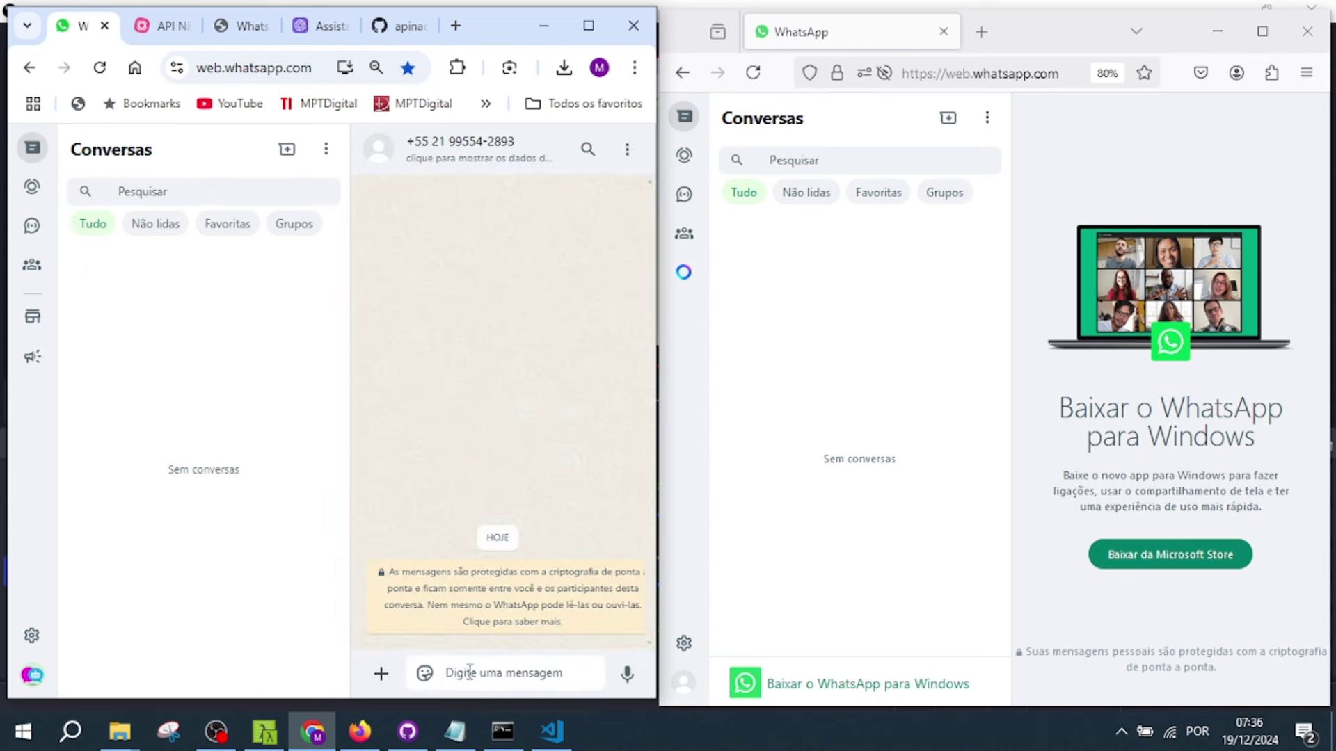
type("Olá")
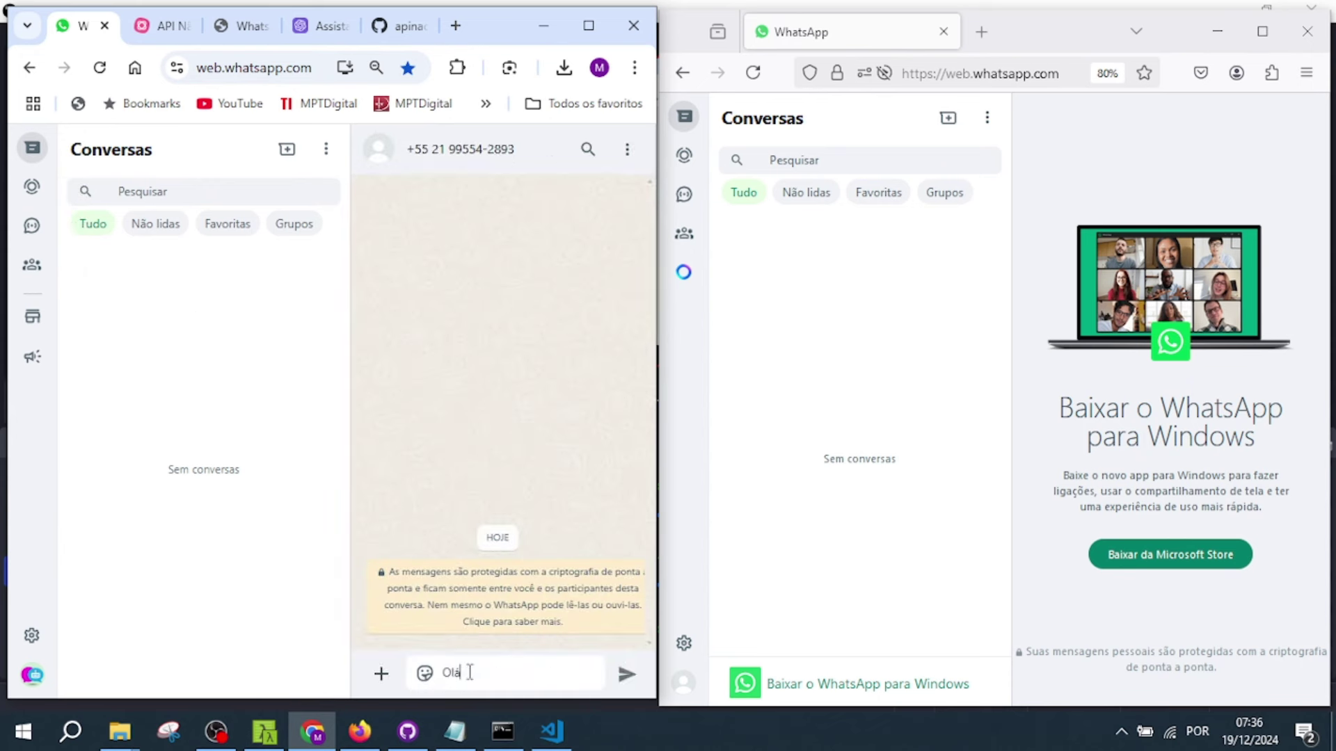
type(" bom dia")
left_click(628, 676)
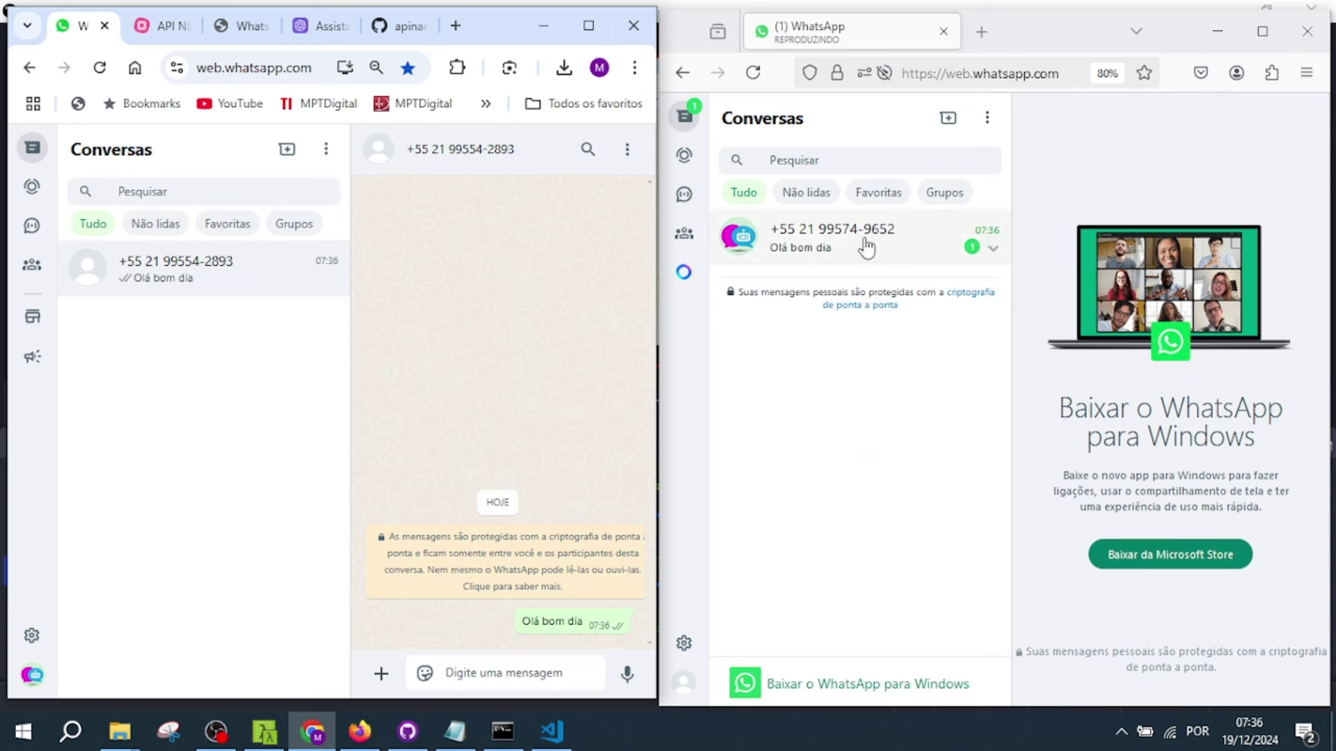
left_click(867, 247)
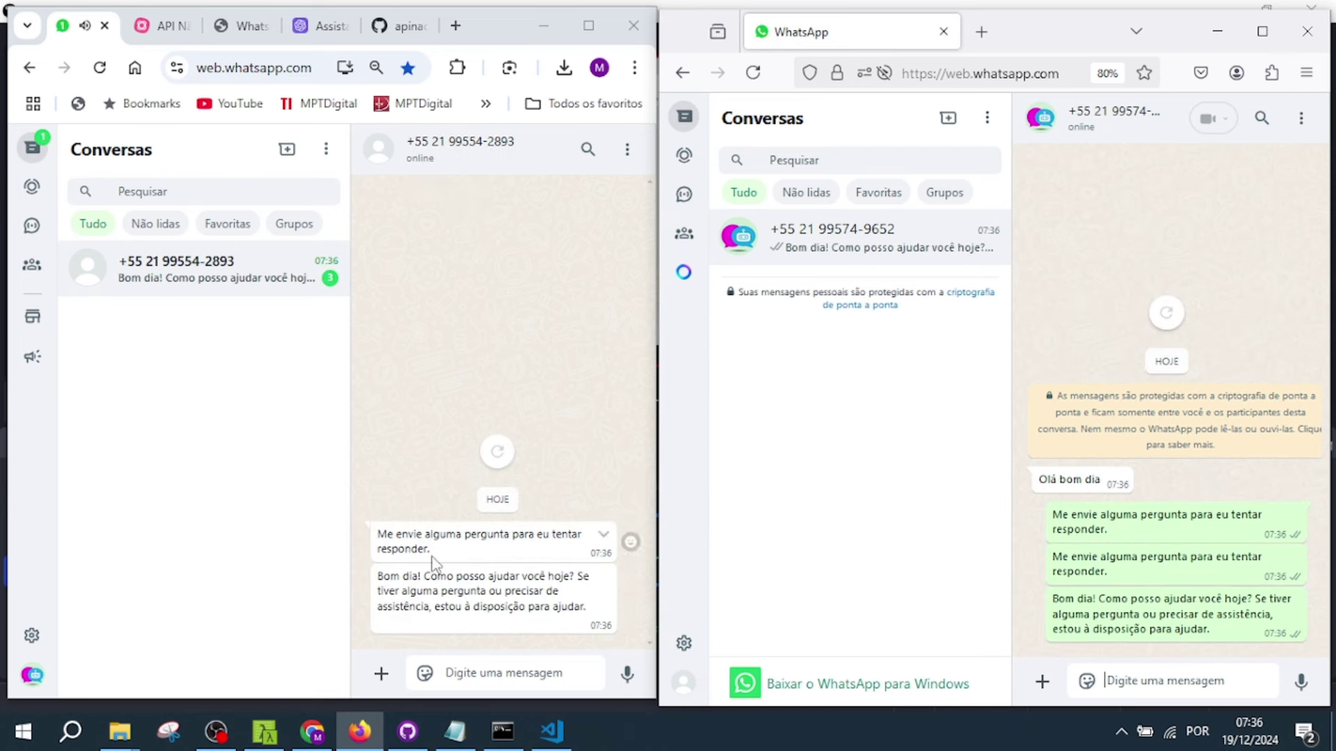
left_click(382, 549)
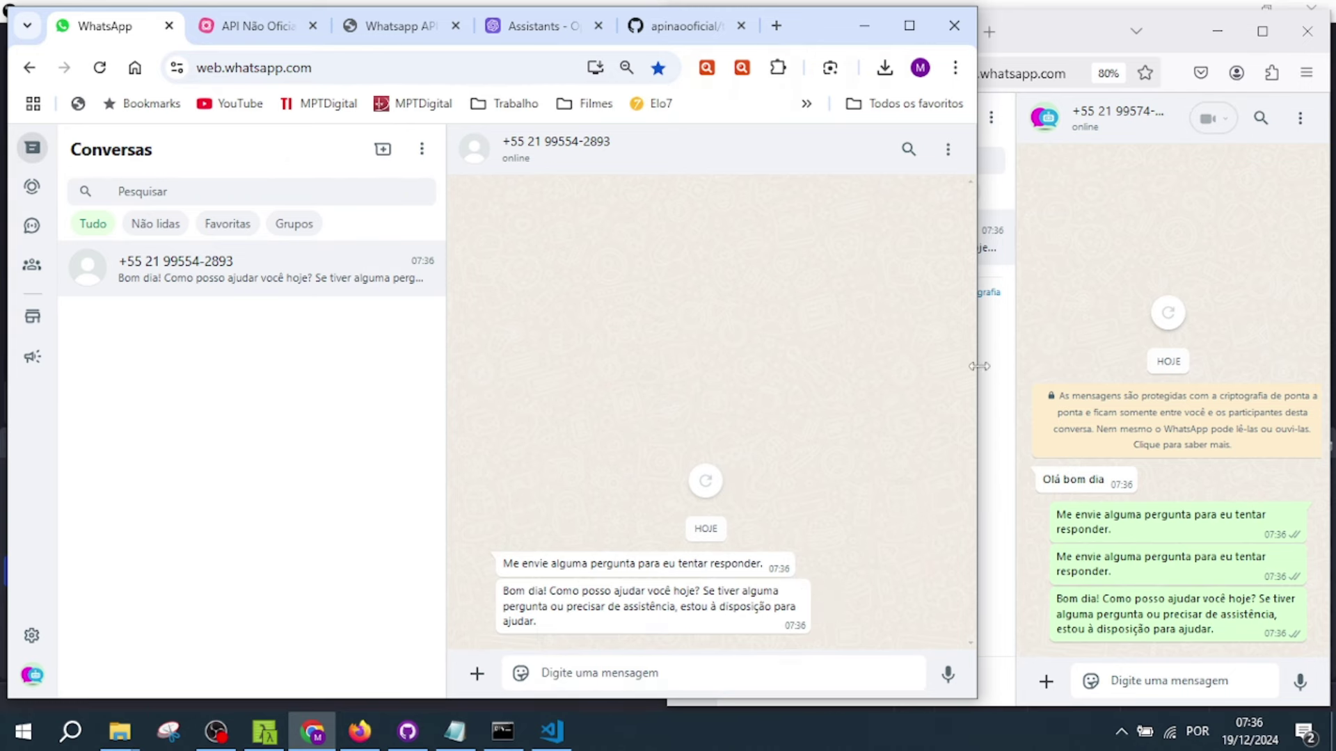
- Ask the bot 'como funciona a troca de produto?' and view its answer
left_click_drag(978, 371, 793, 374)
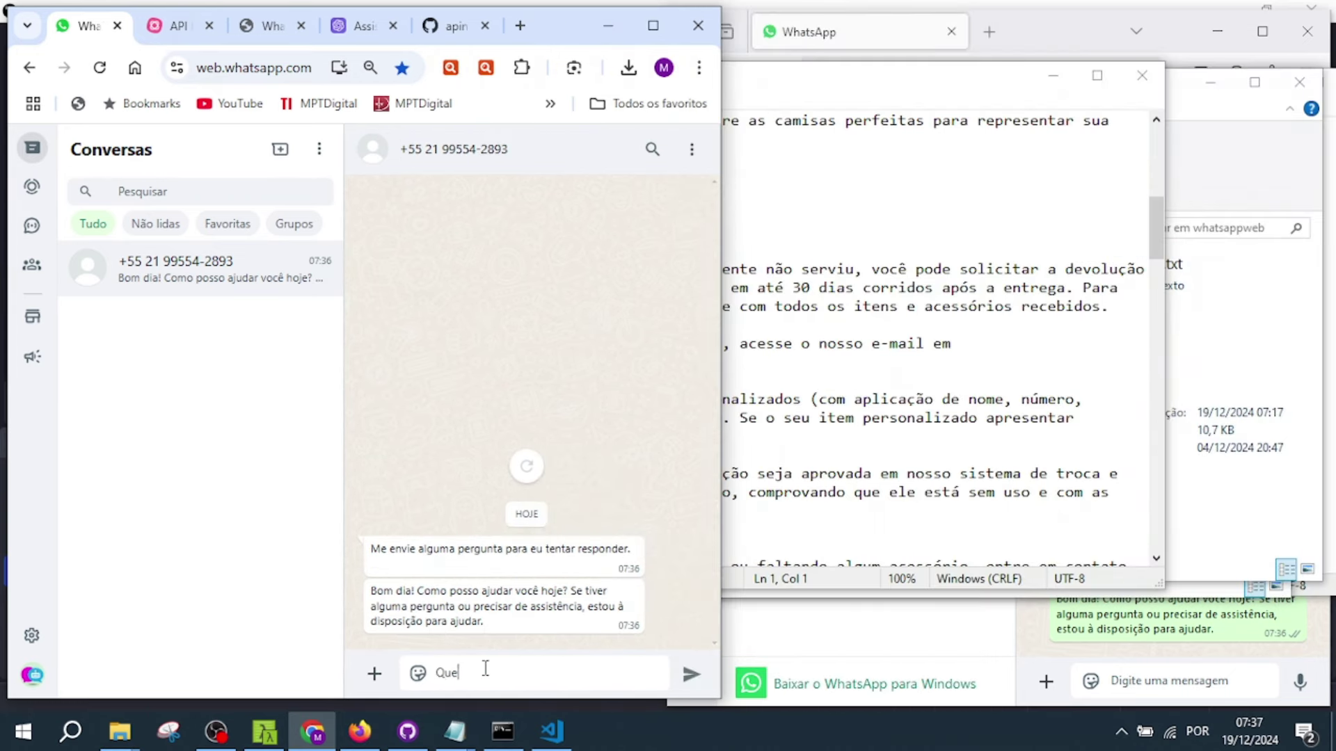
type("saber como")
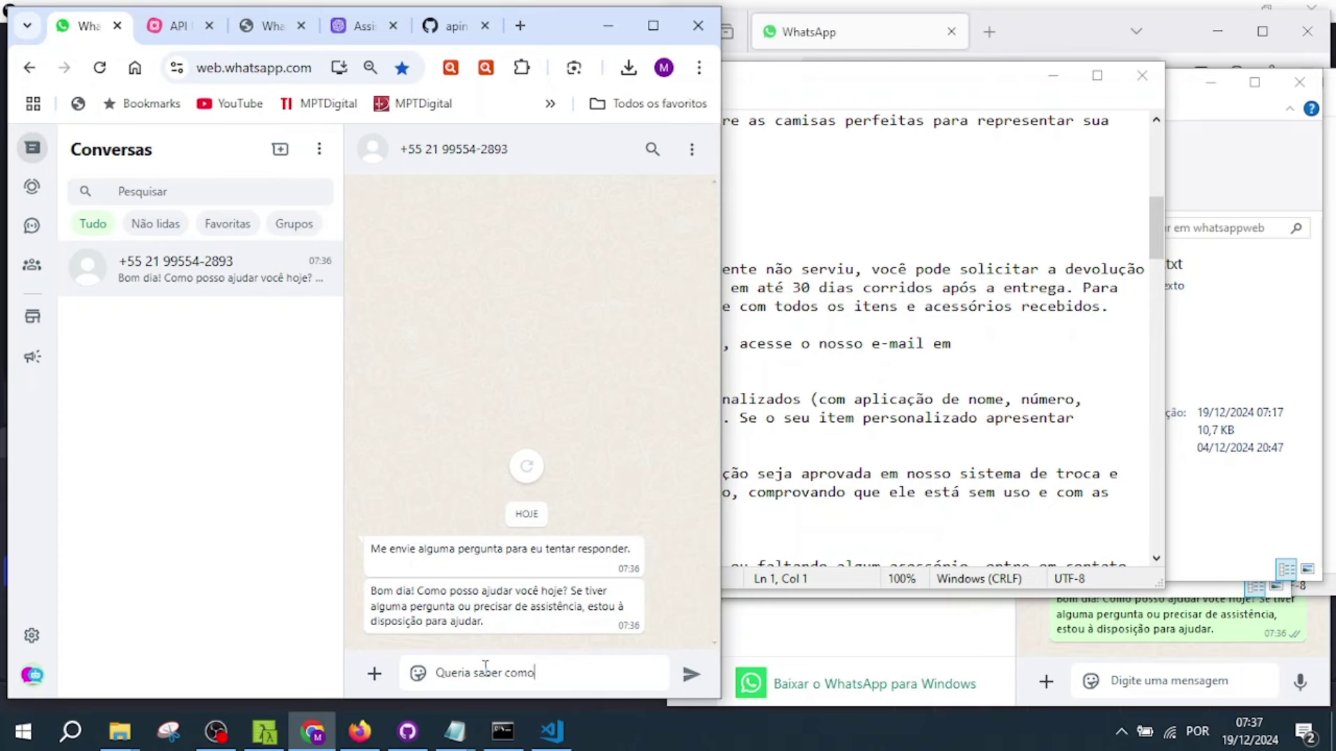
key("BackSpace")
key("BackSpace")
key("BackSpace")
type("omo funciona a troca de produto")
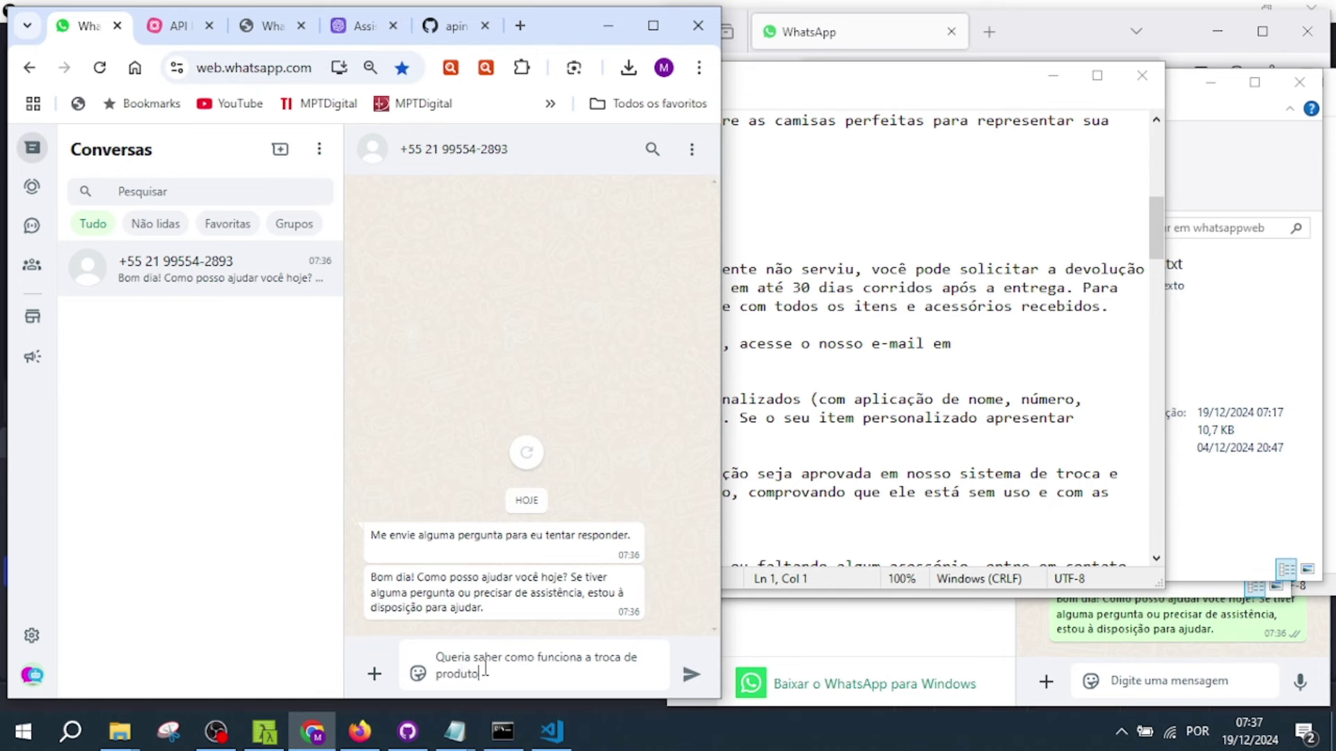
type("?")
key("Return")
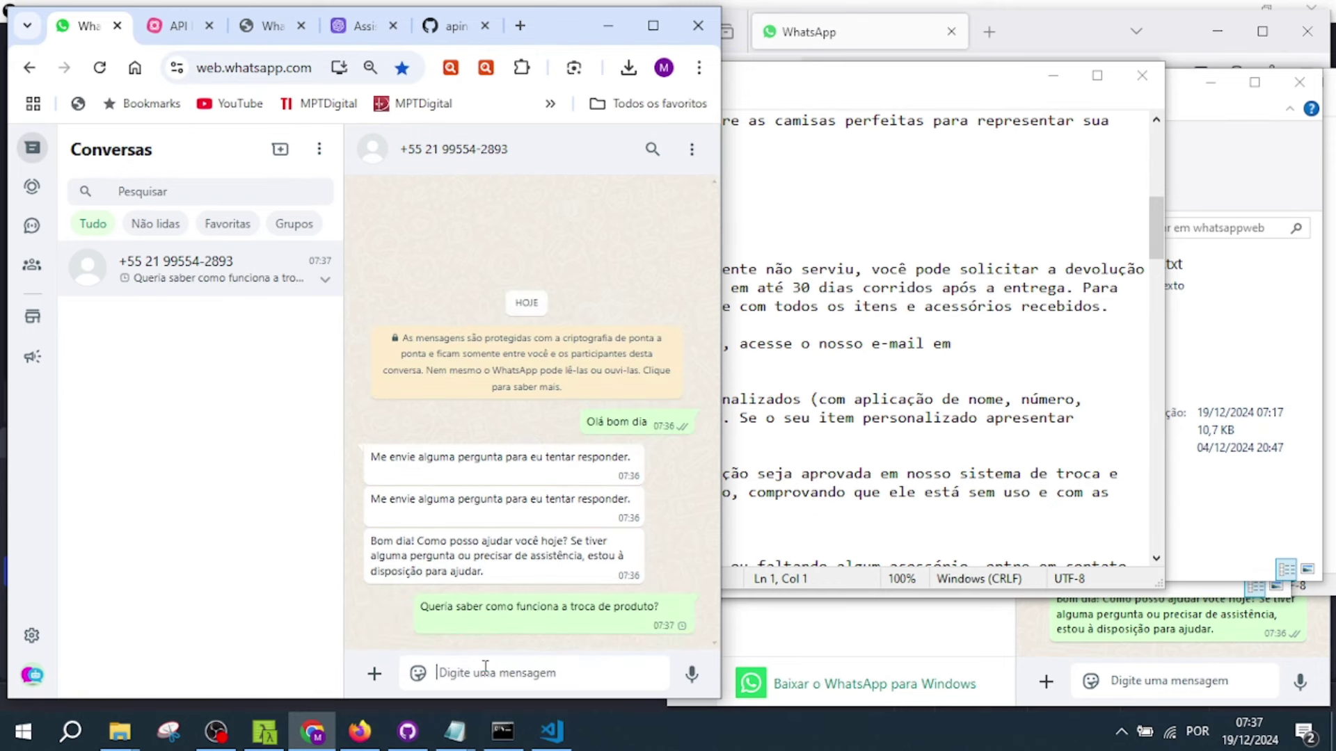
left_click(942, 659)
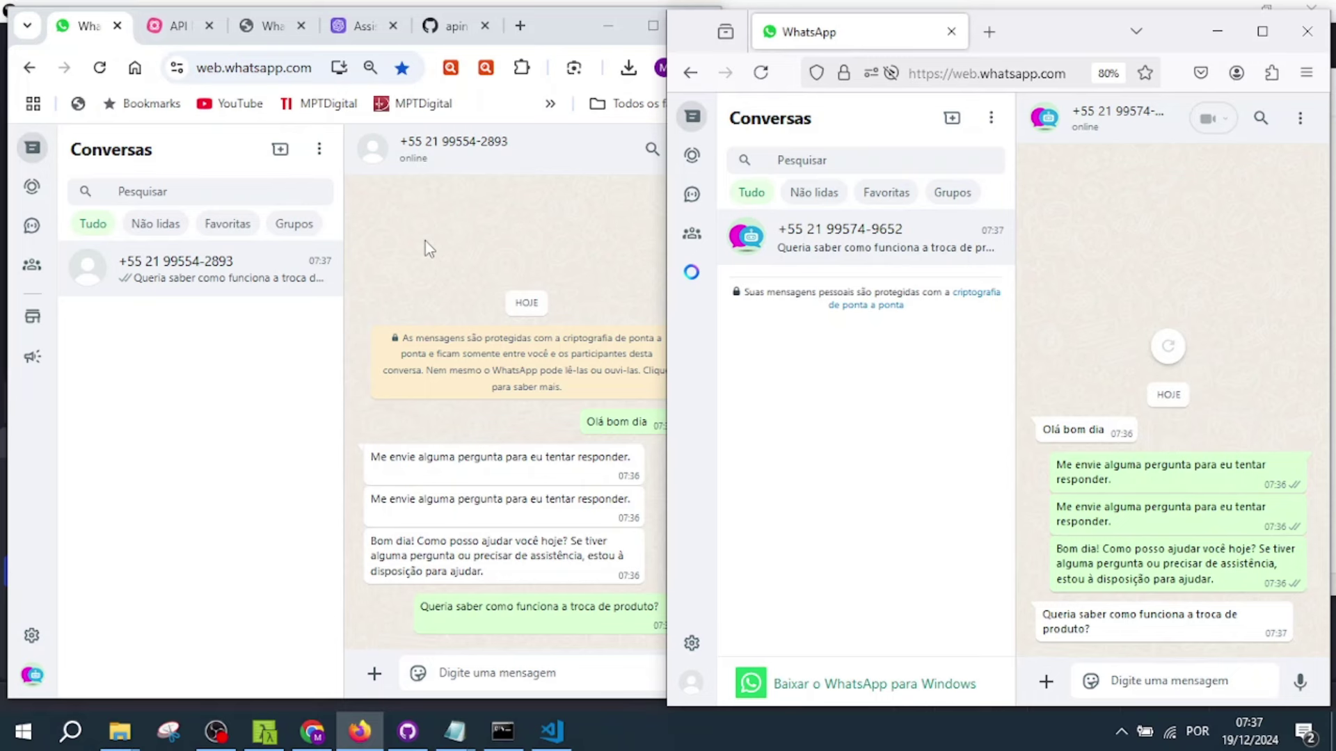
mouse_move(505, 736)
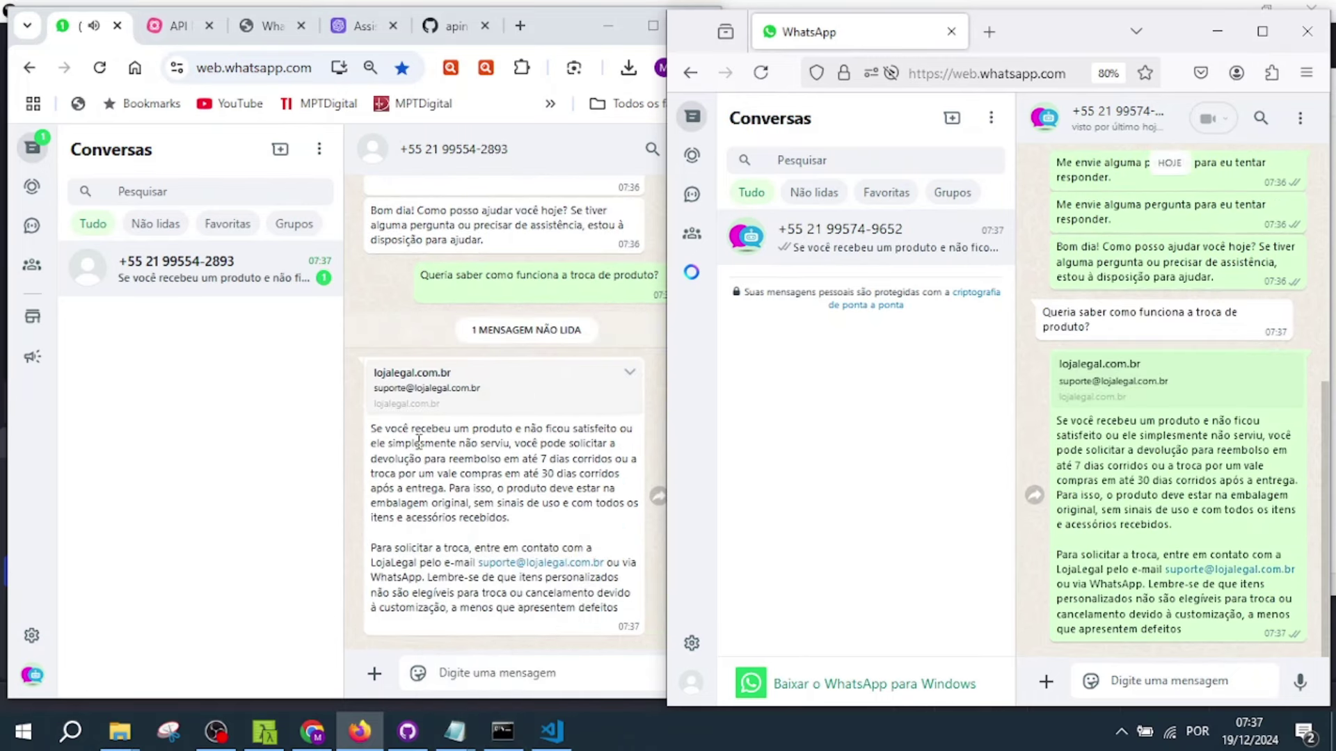
left_click(653, 385)
- Match the reply against gpt_lojalegal.txt's 7-day refund and 30-day voucher deadlines
left_click_drag(372, 431, 615, 476)
left_click(455, 731)
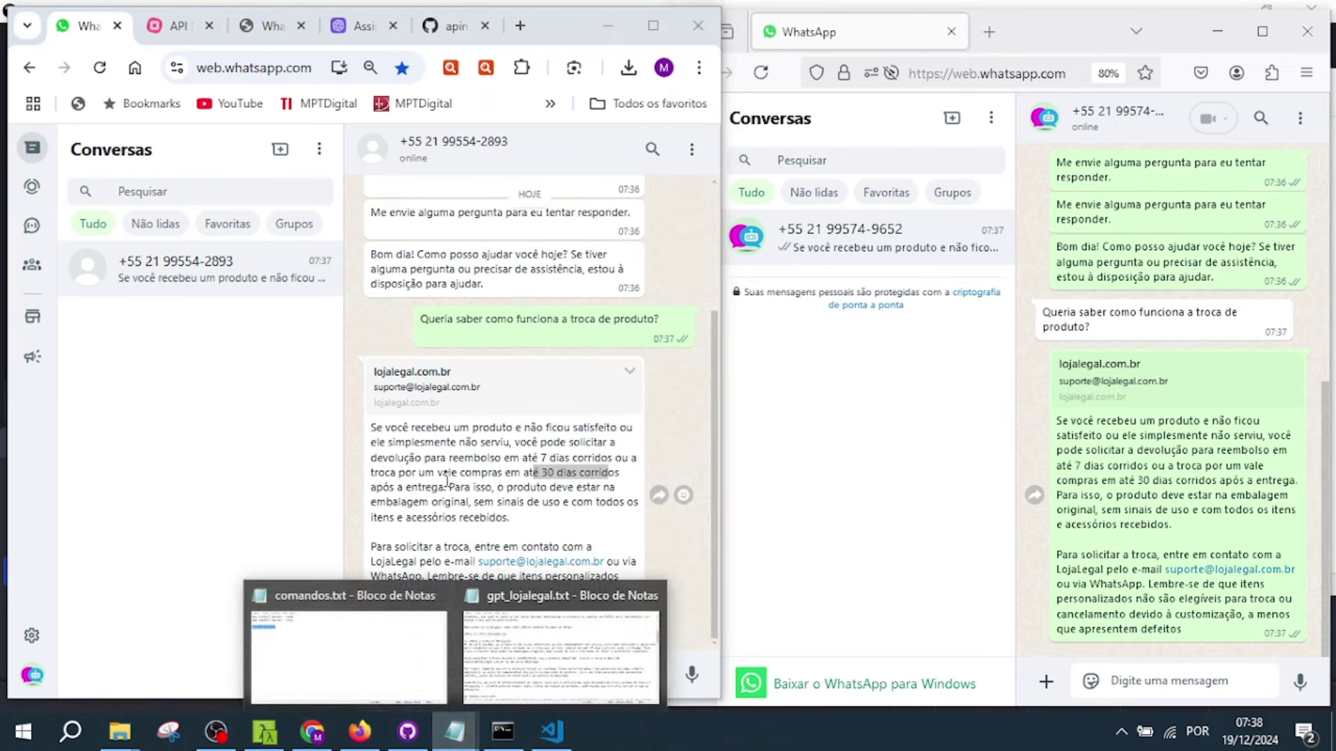
left_click(542, 647)
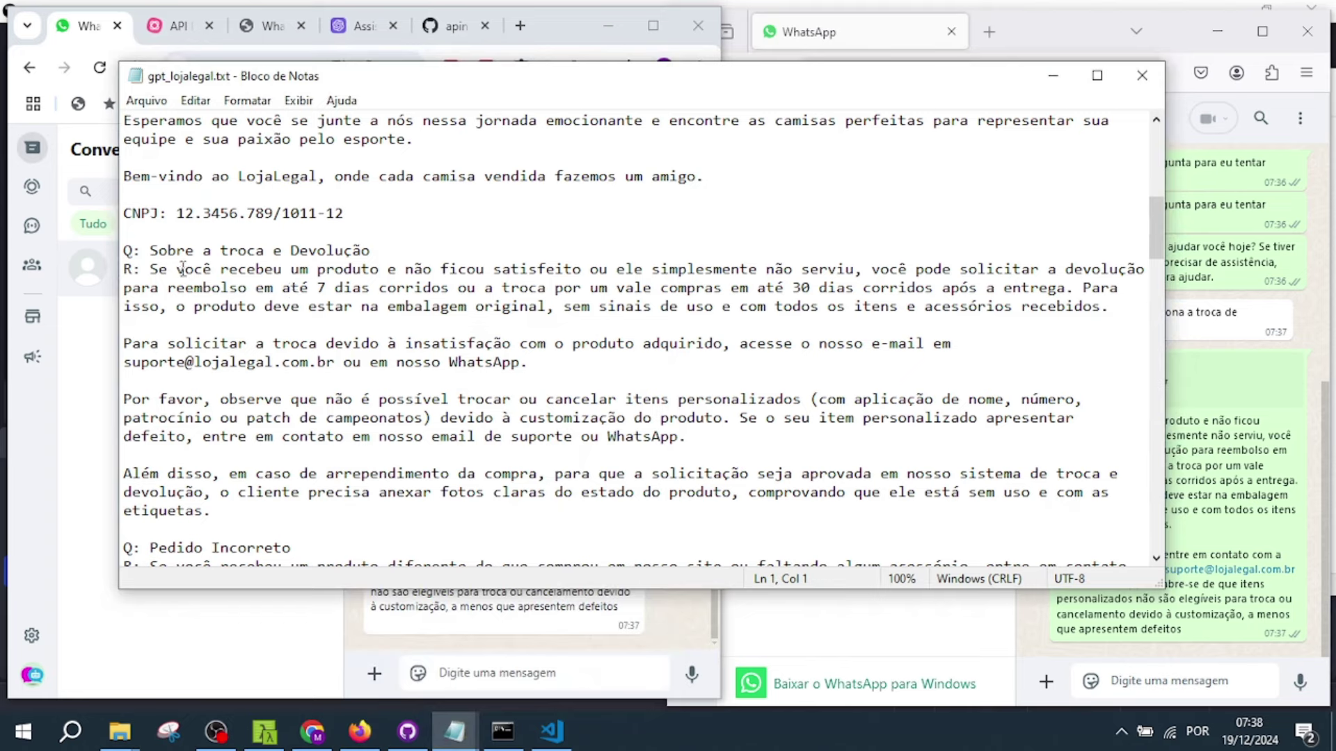
left_click_drag(291, 285, 489, 292)
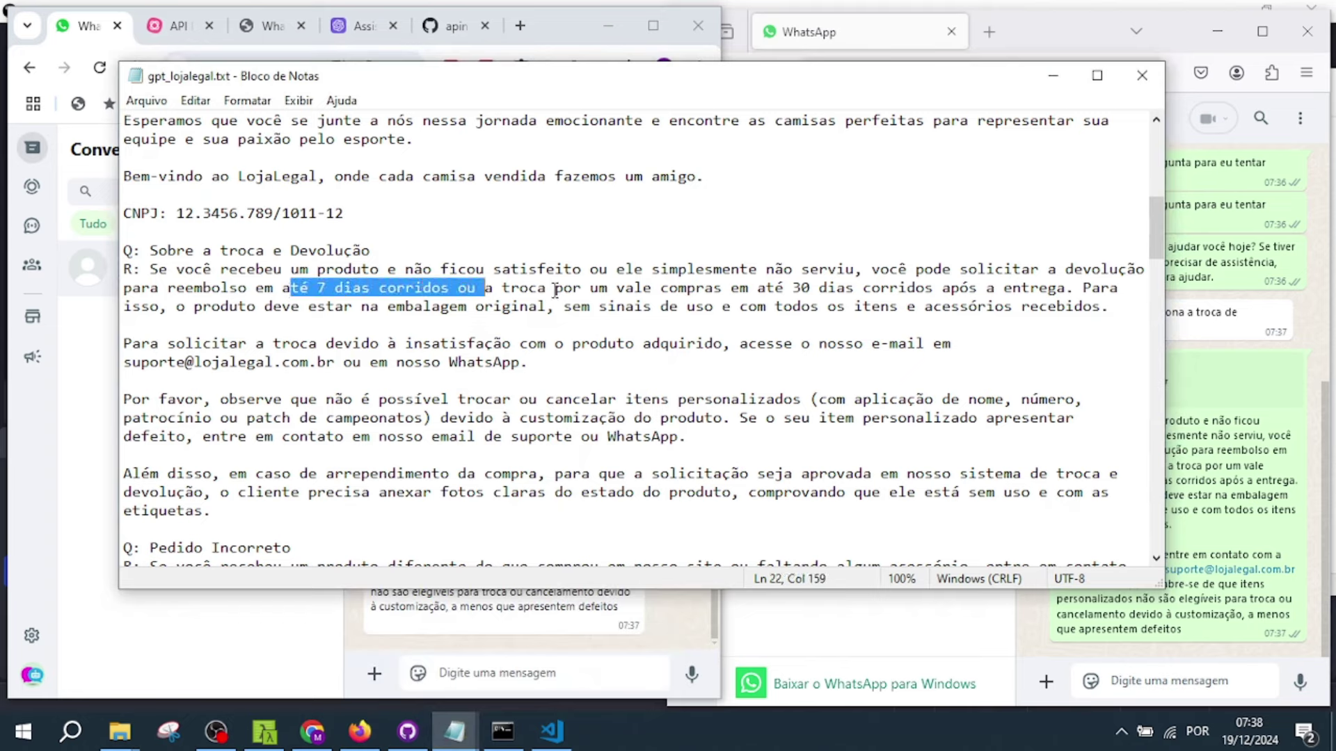
left_click_drag(660, 288, 871, 292)
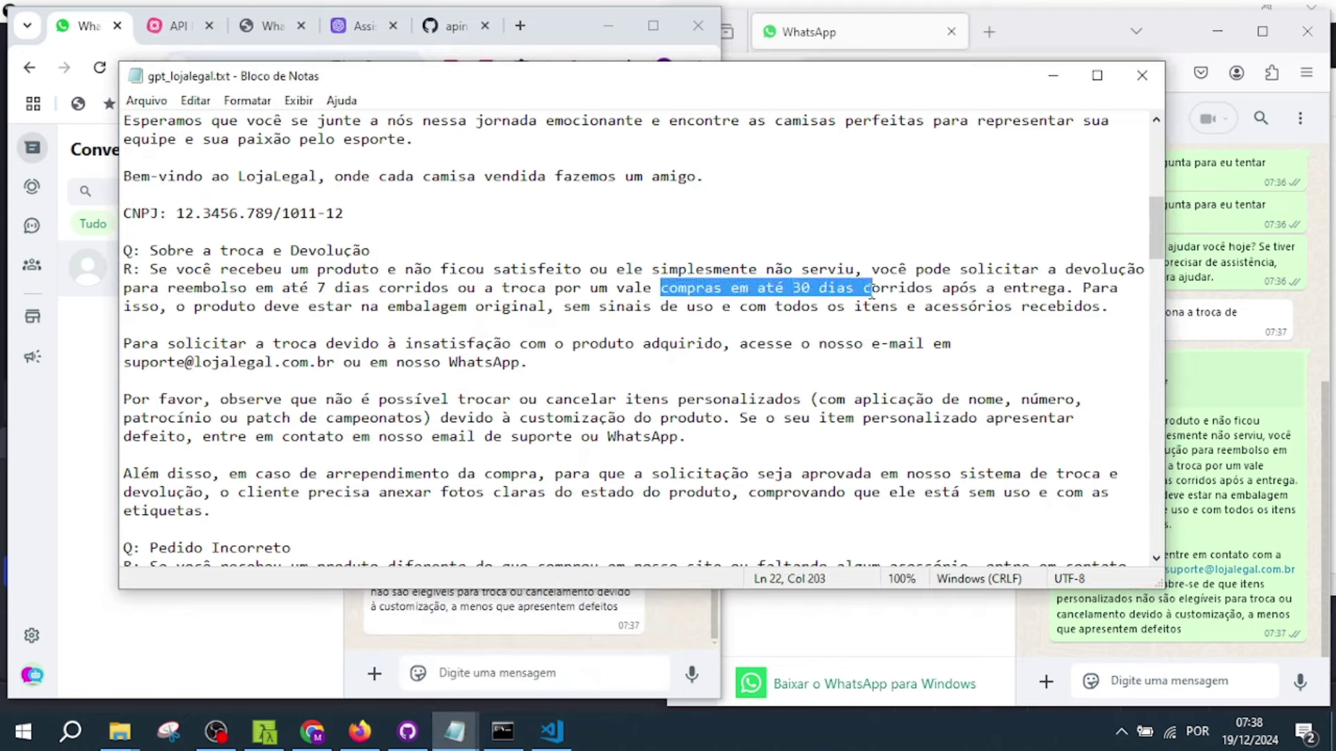
left_click(793, 306)
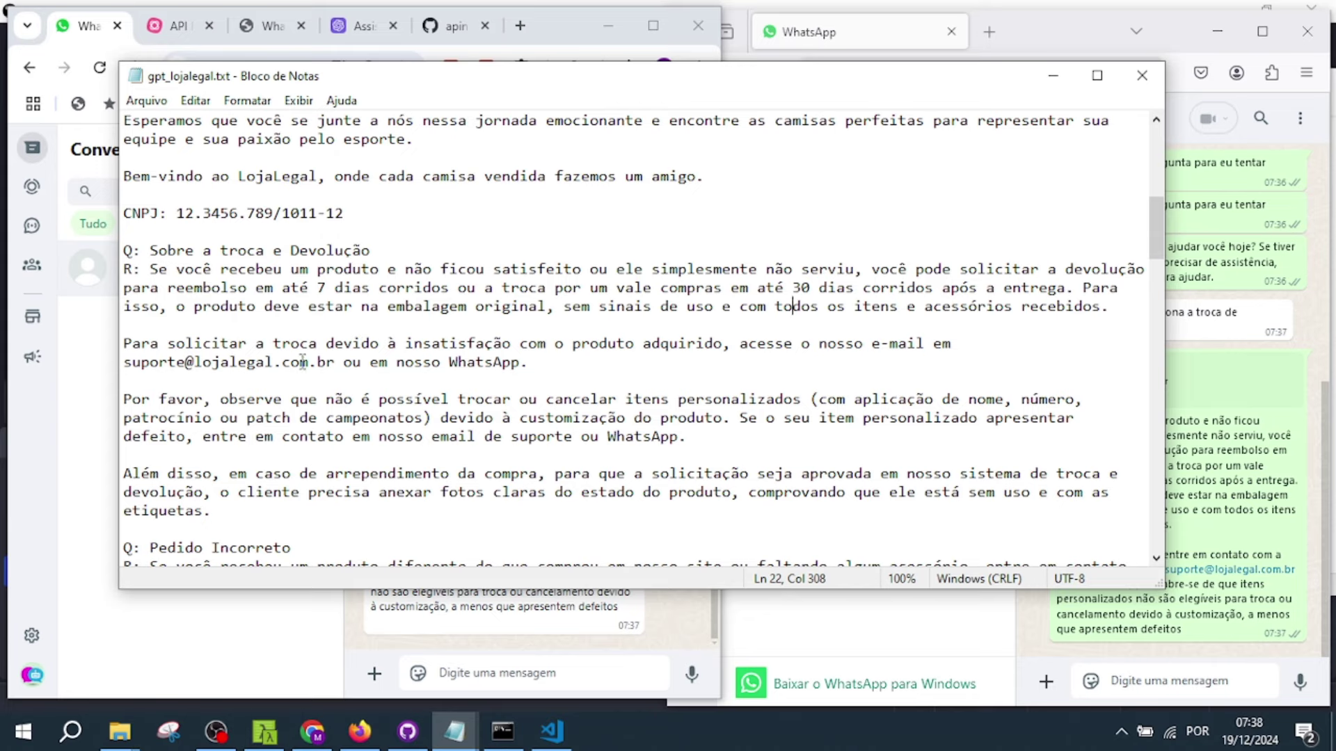
left_click(477, 629)
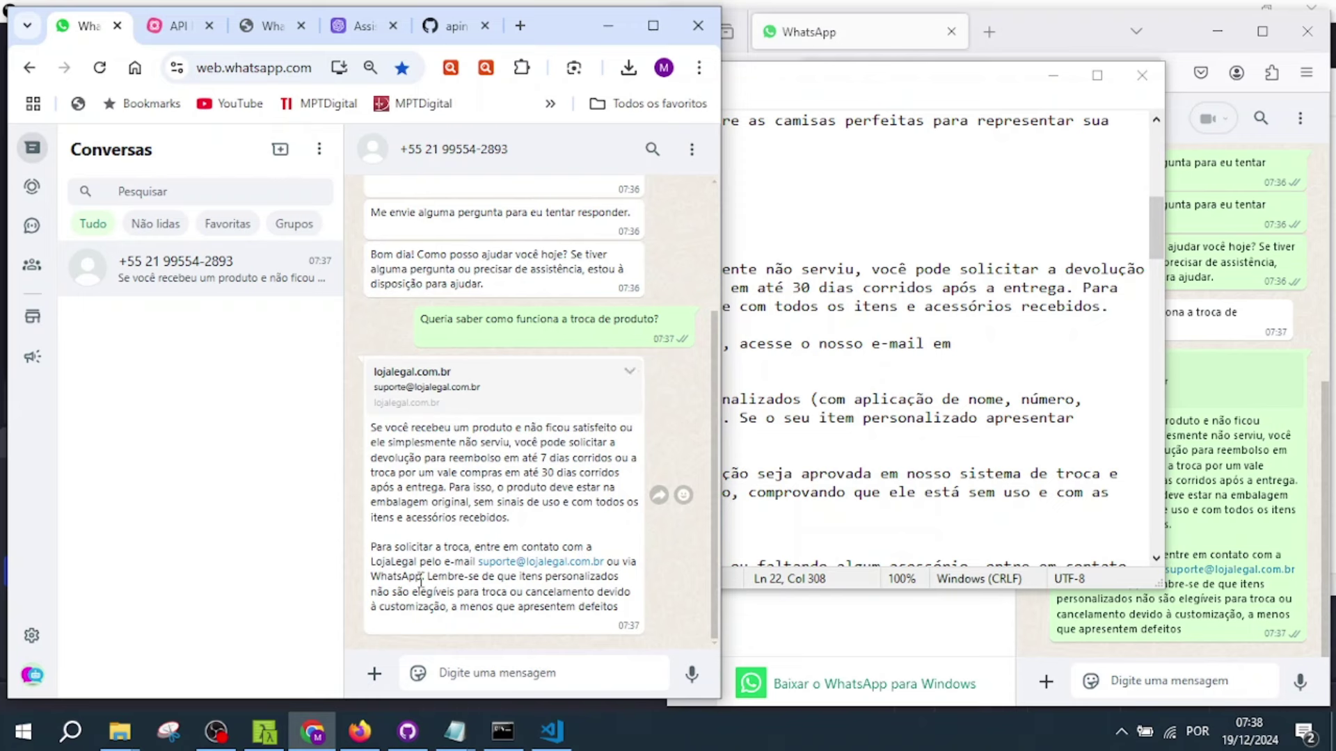
- Ask the bot 'Qual o Whatsapp que devo entrar em contato?' and highlight the number in its reply
left_click(536, 679)
type("Qual o Wh")
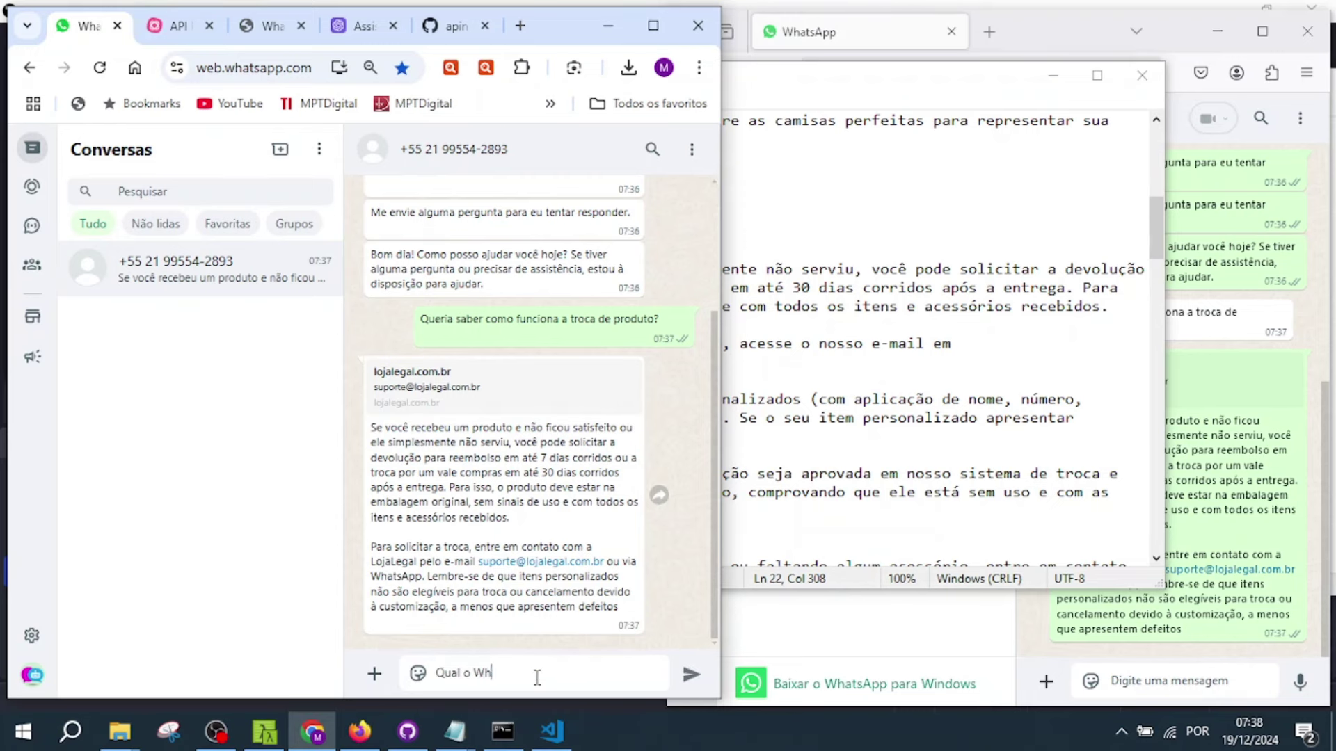
type("atsapp que devo entrar em contato?")
key("Return")
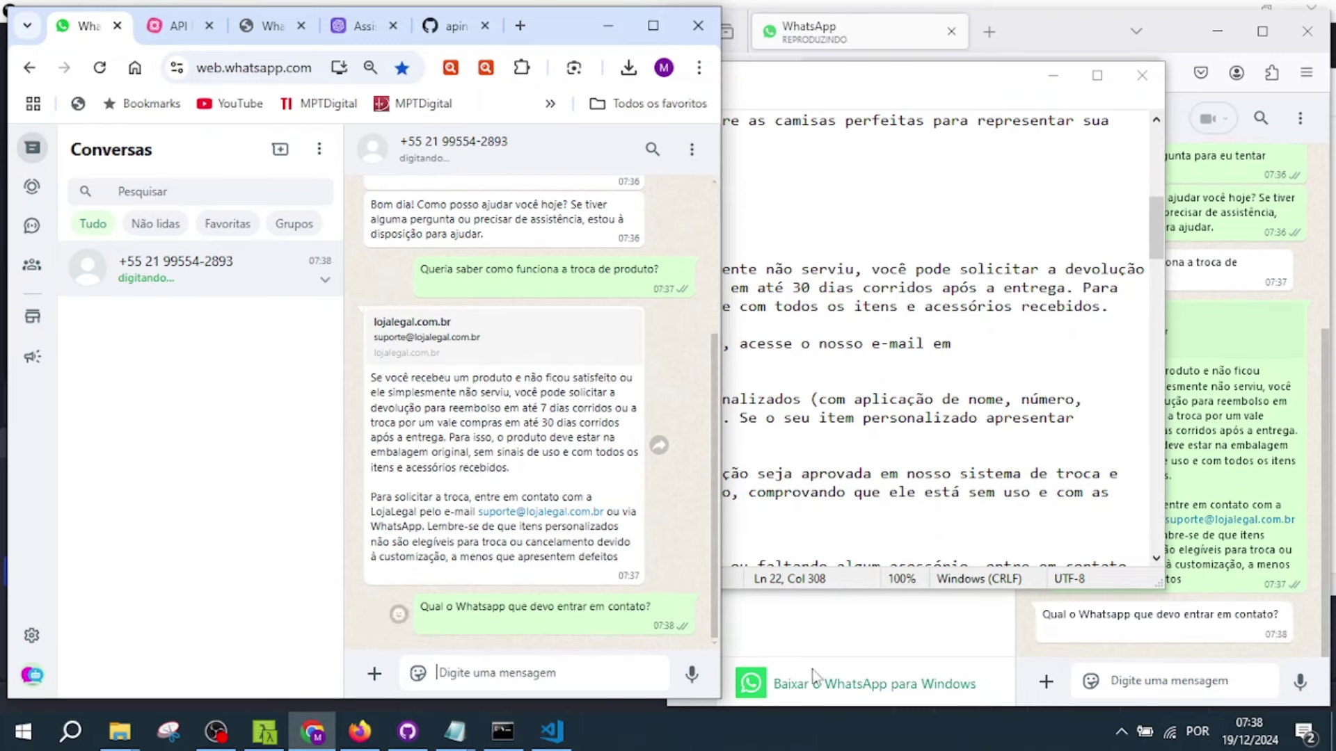
left_click(1063, 640)
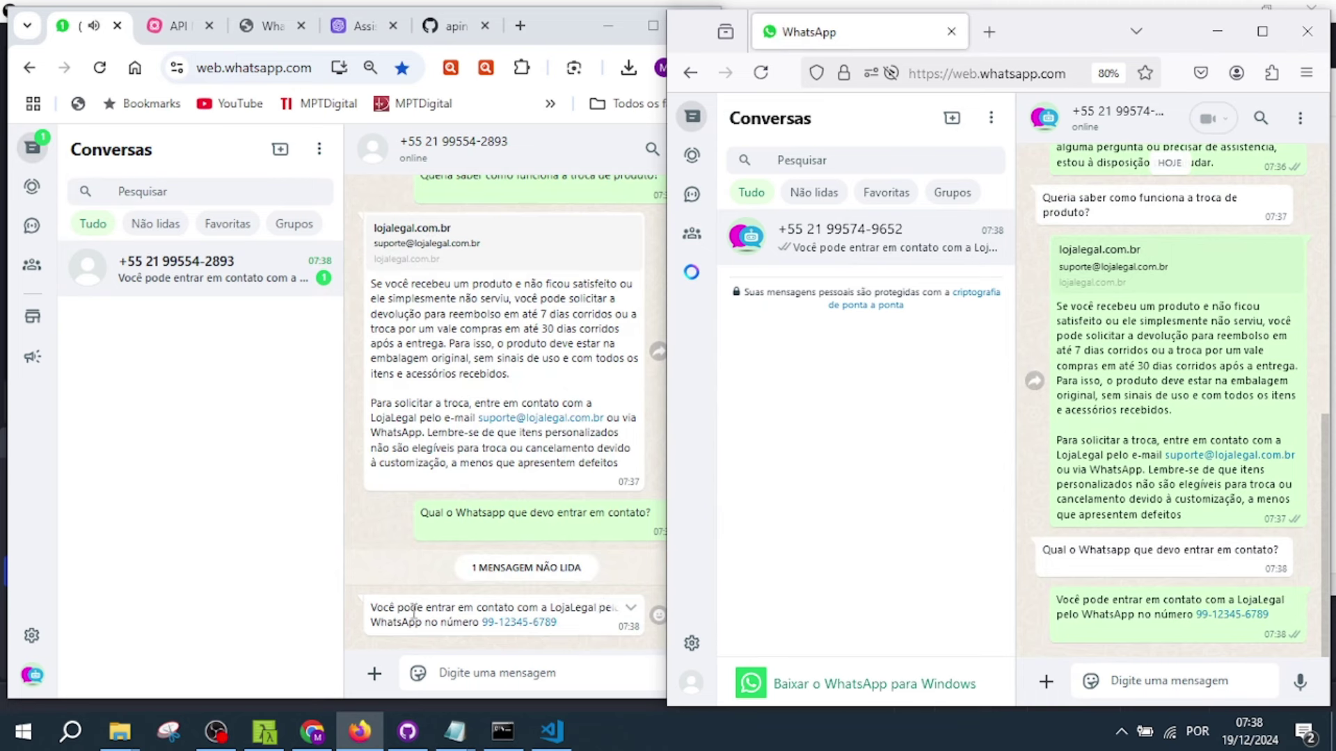
left_click_drag(565, 624, 501, 635)
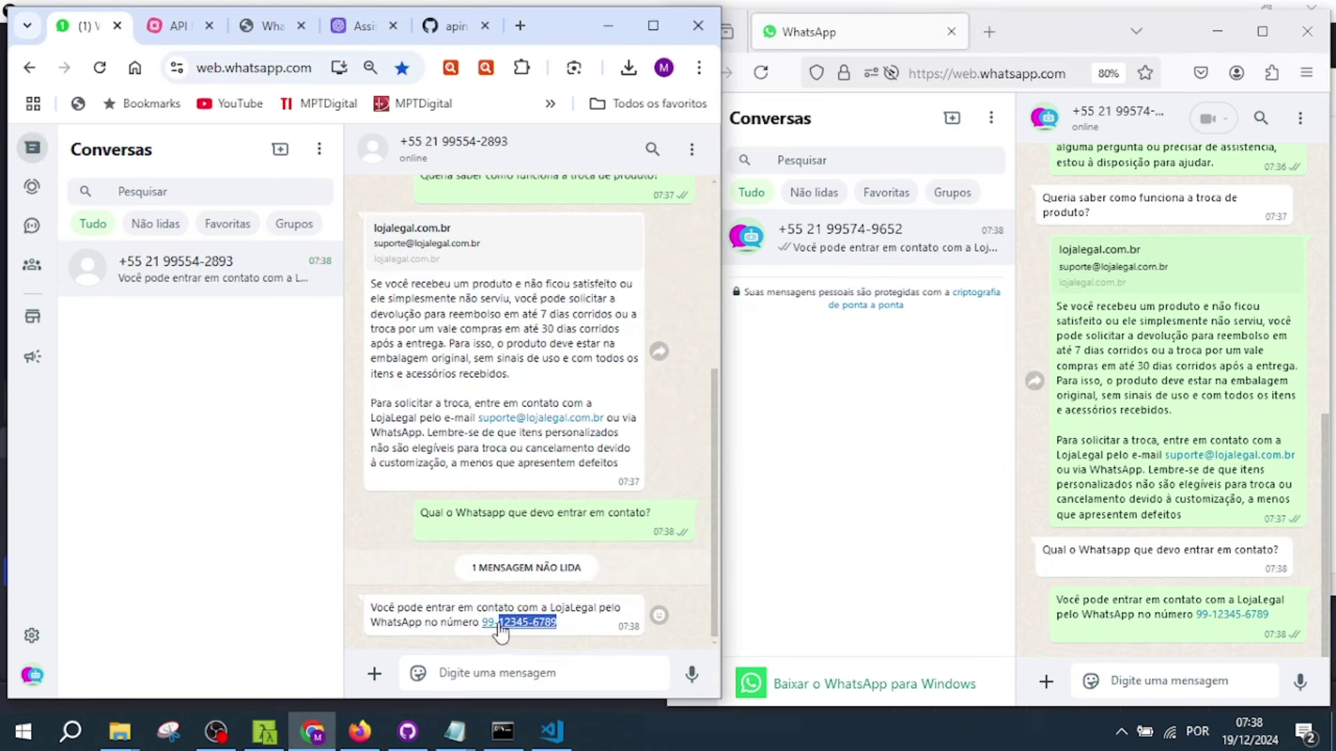
- Find the WhatsApp number in gpt_lojalegal.txt and highlight the support e-mail and WhatsApp line
mouse_move(453, 730)
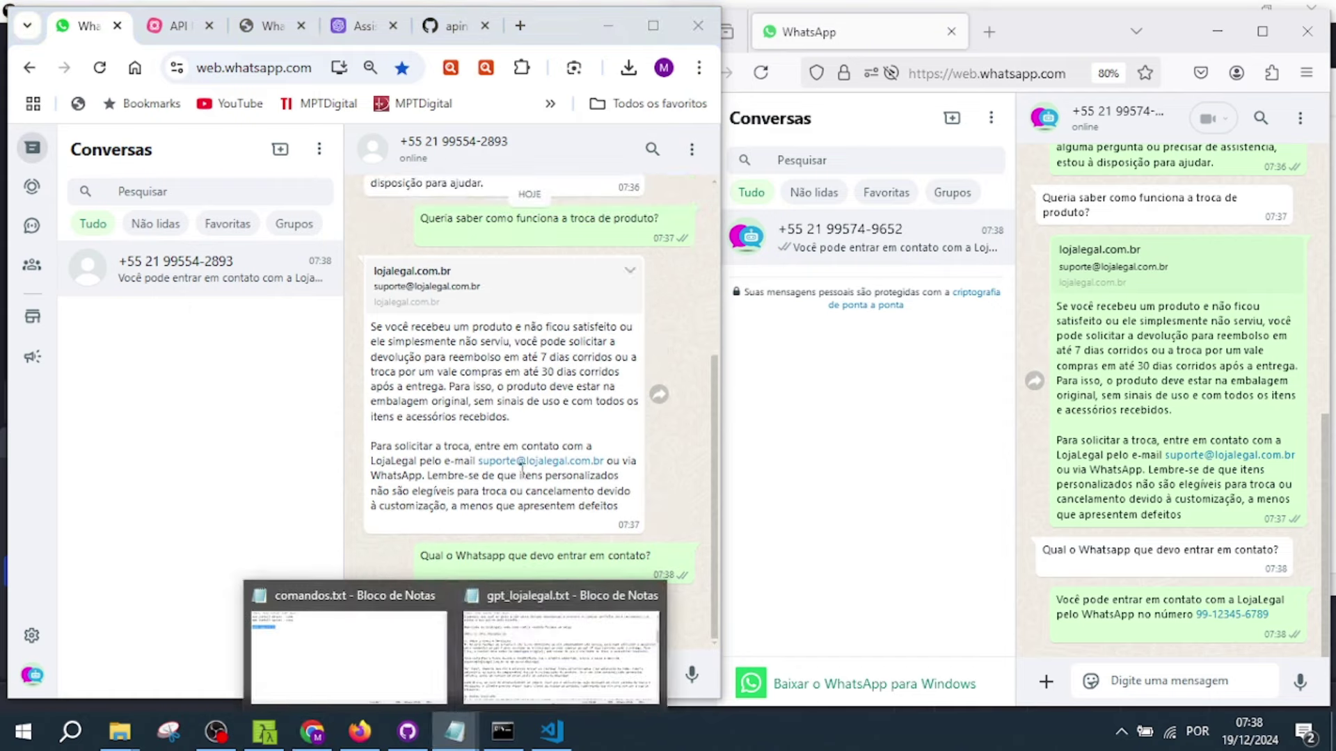
left_click(535, 640)
left_click(616, 268)
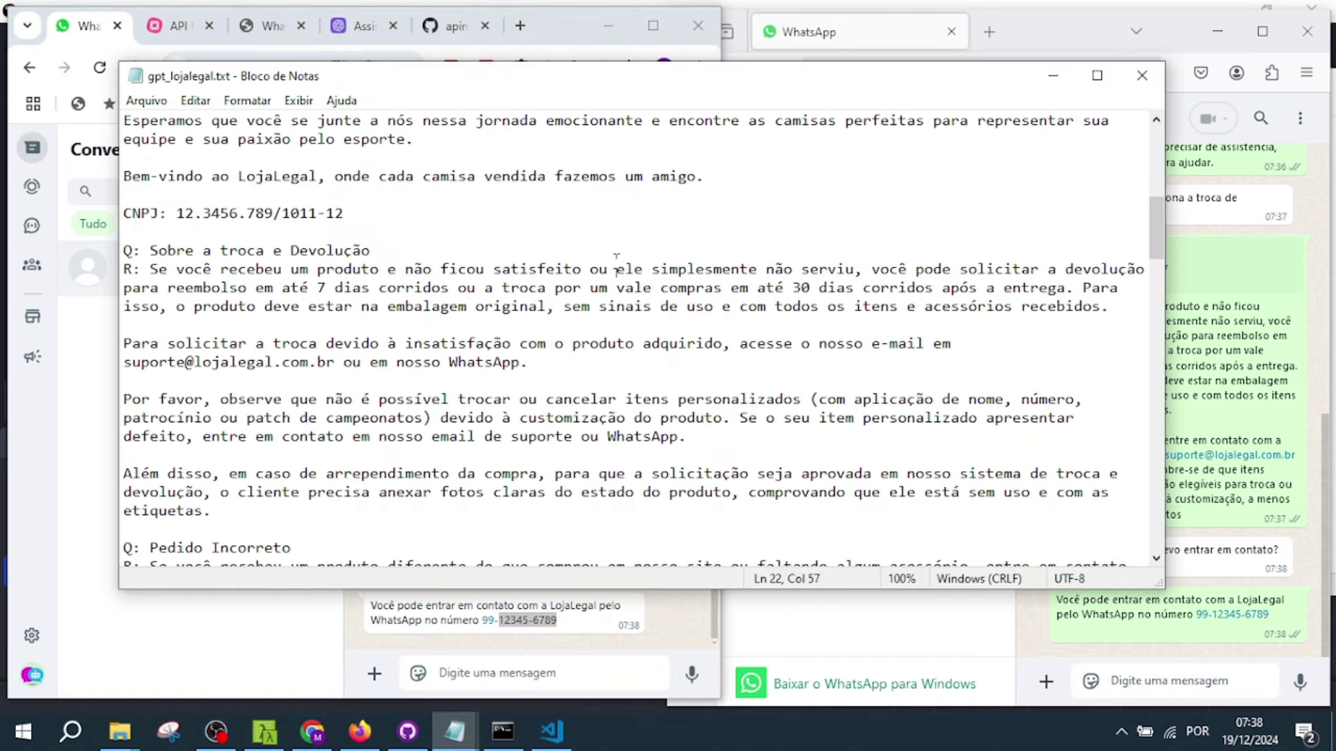
key("ctrl+f")
key("BackSpace")
key("BackSpace")
key("BackSpace")
key("BackSpace")
key("BackSpace")
left_click(557, 277)
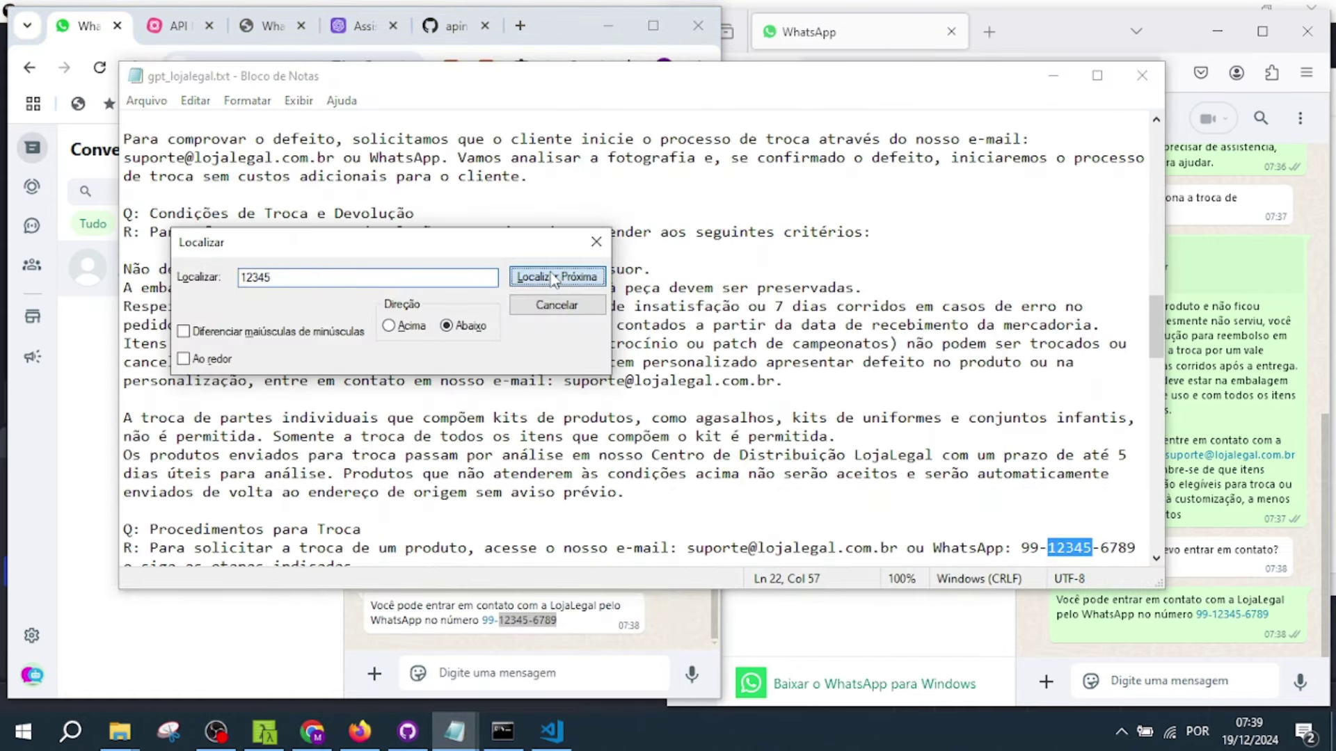
left_click(578, 312)
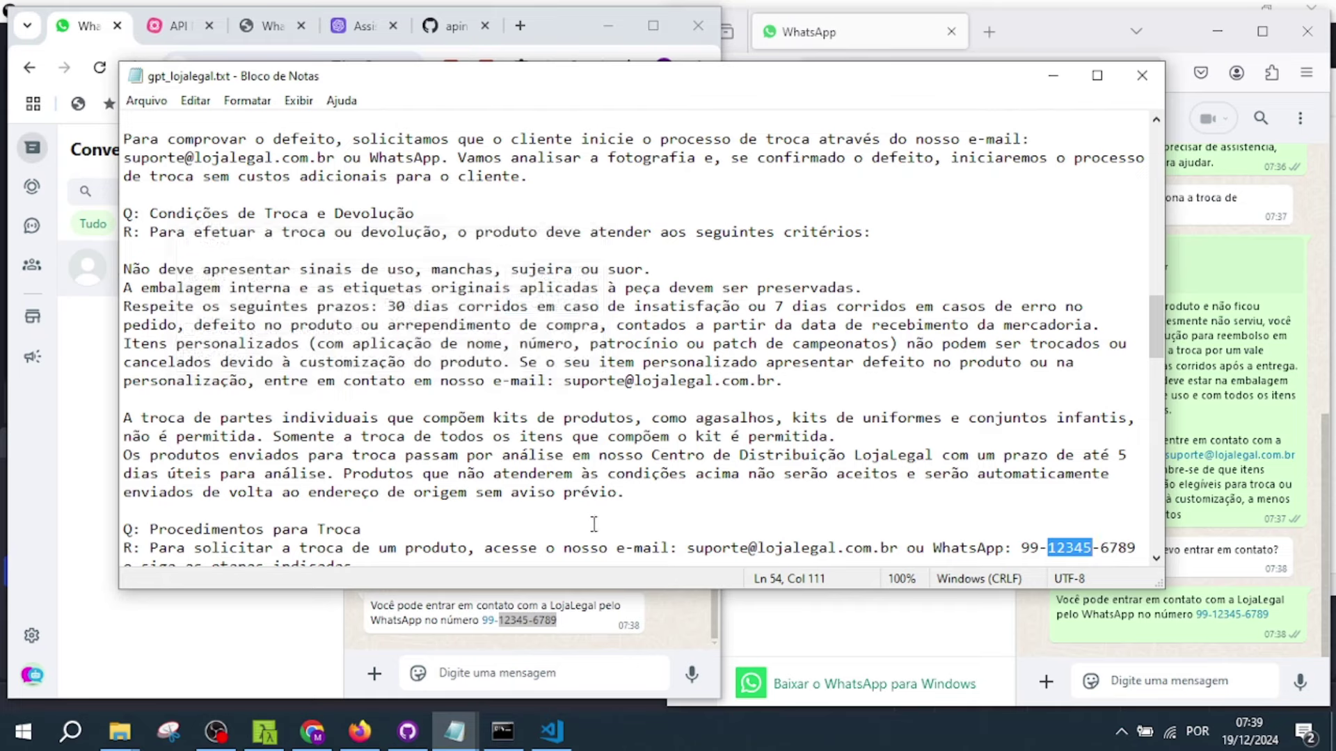
scroll(589, 525, "down", 1)
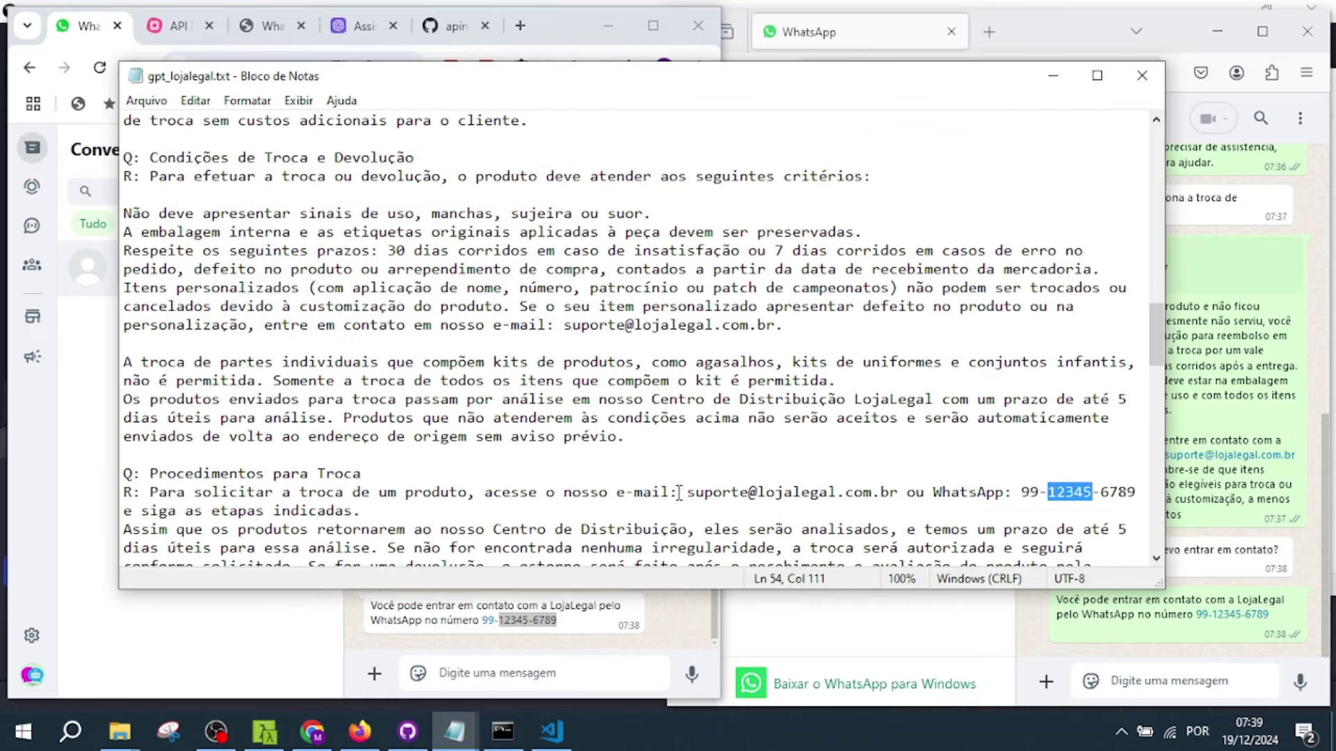
left_click_drag(686, 492, 728, 505)
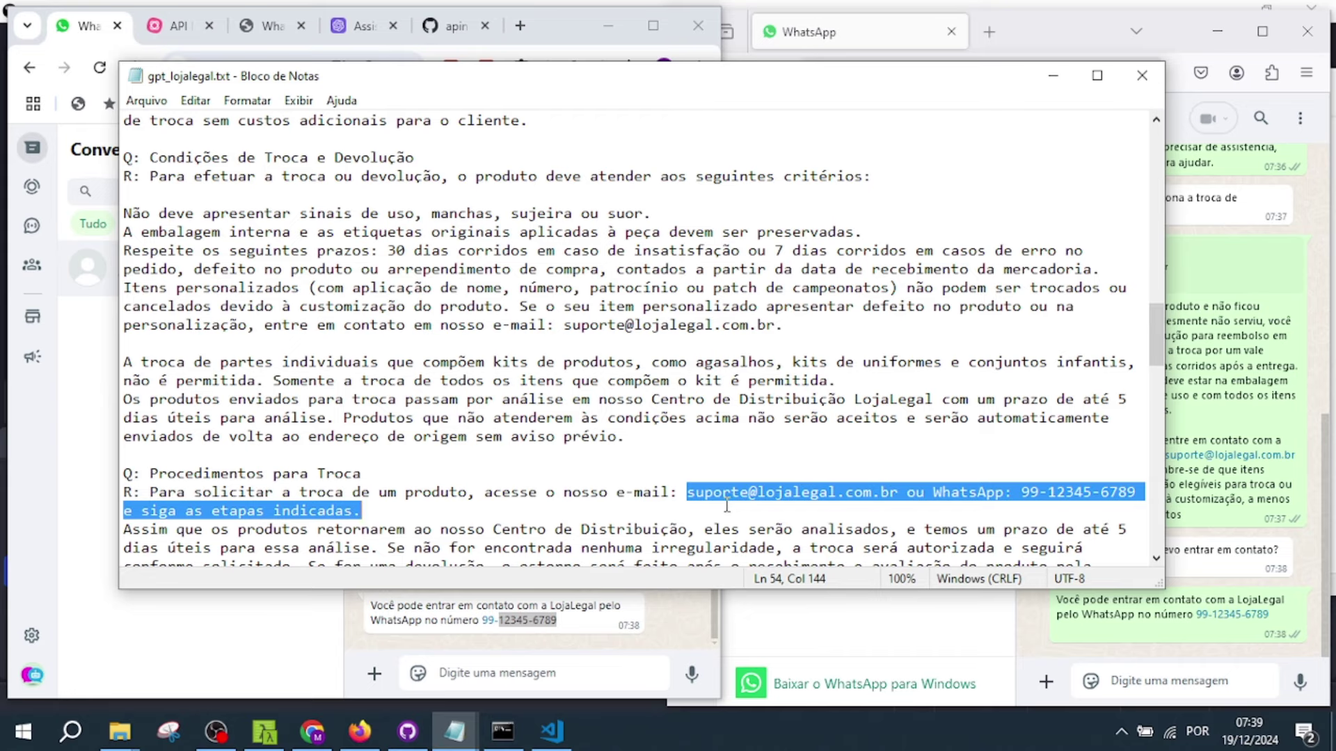
left_click(568, 675)
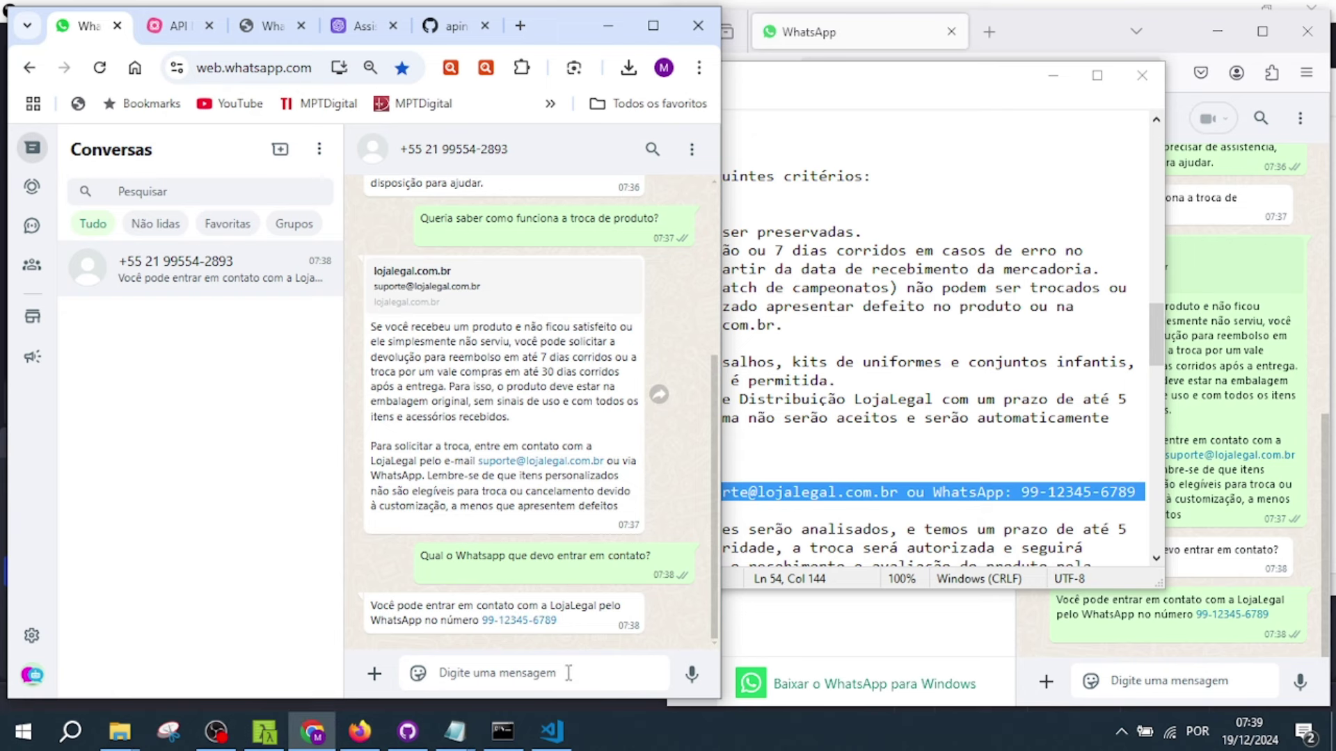
- Ask the bot 'Qual o cnpj da loja?' and view its reply
type("Qual o cnpj da loja?")
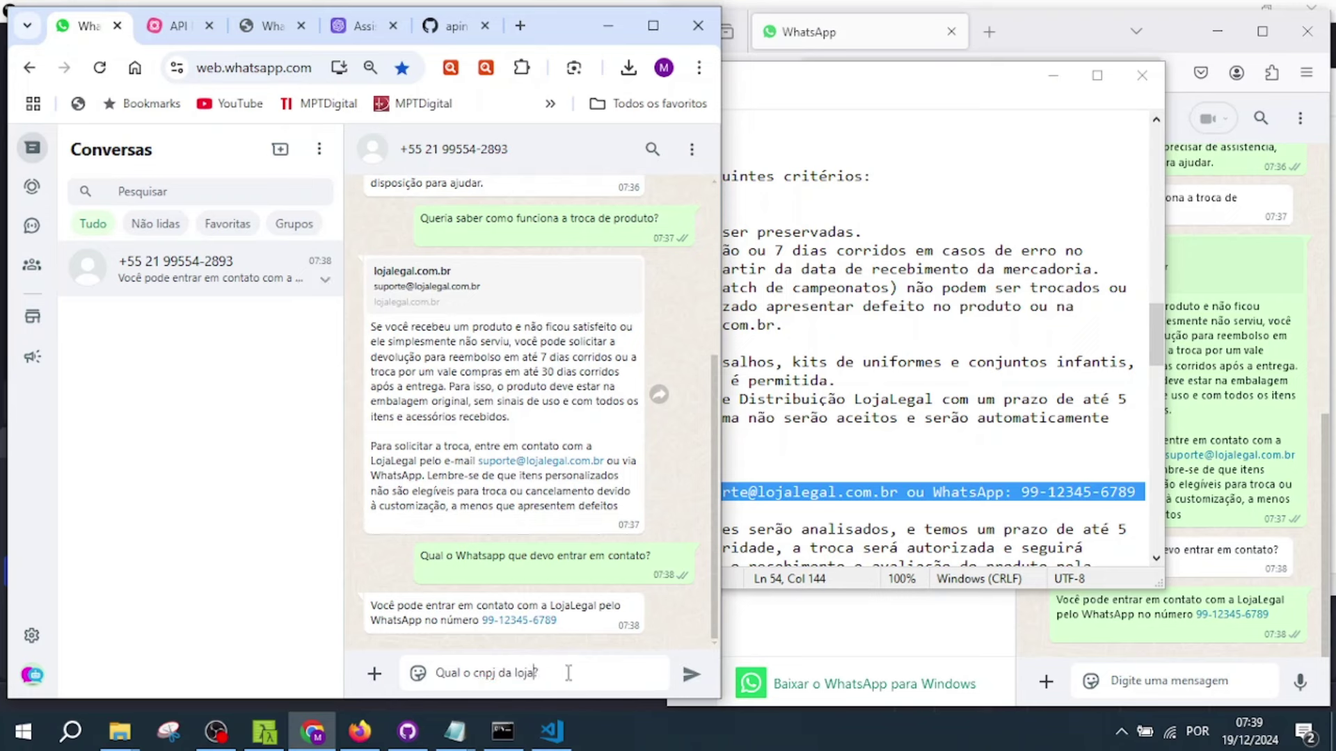
key("Return")
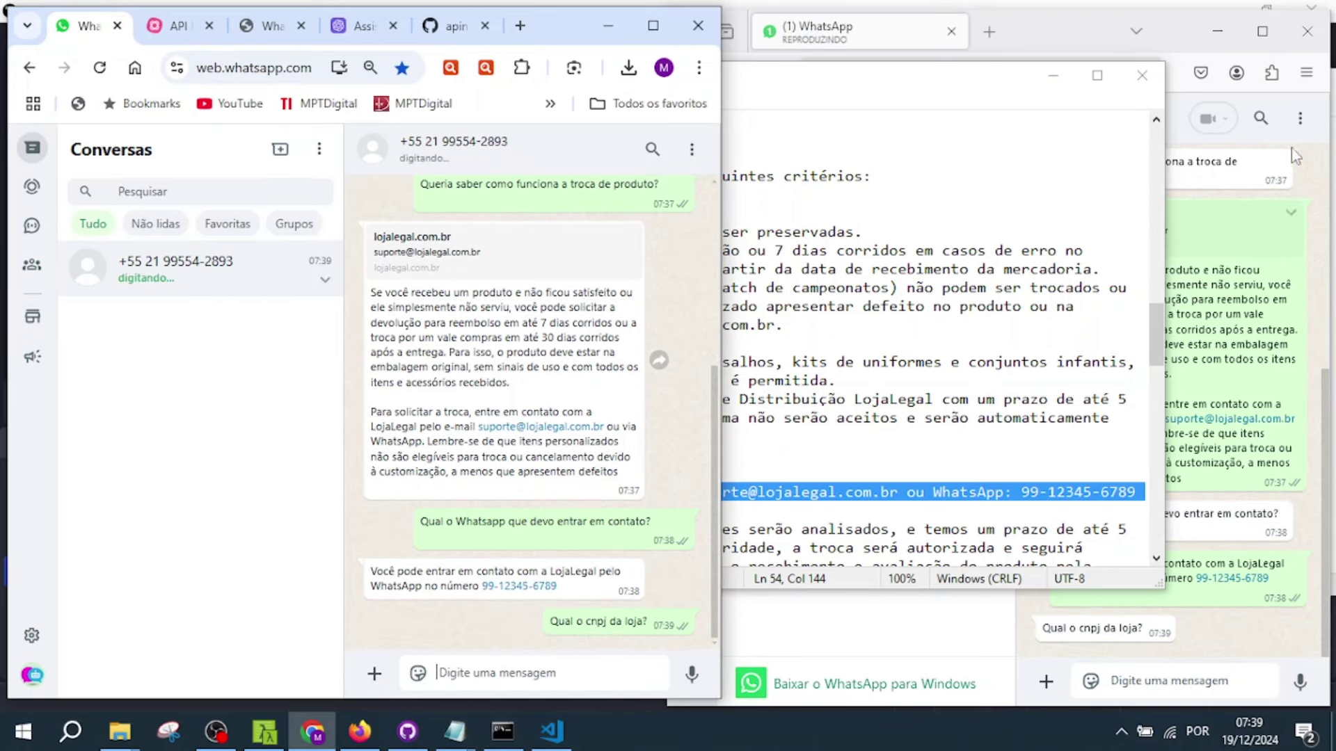
left_click(1063, 27)
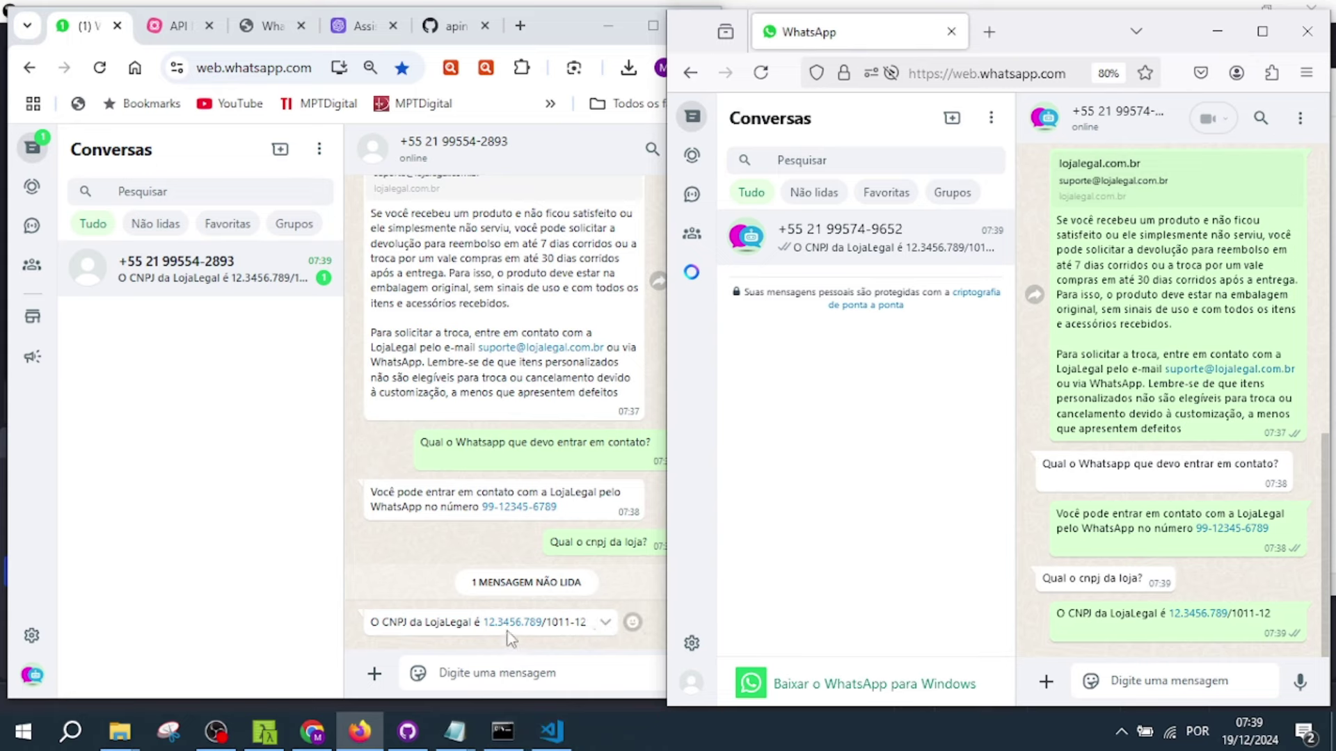
- Highlight the CNPJ line in gpt_lojalegal.txt to compare it with the bot's answer
mouse_move(455, 732)
left_click(564, 640)
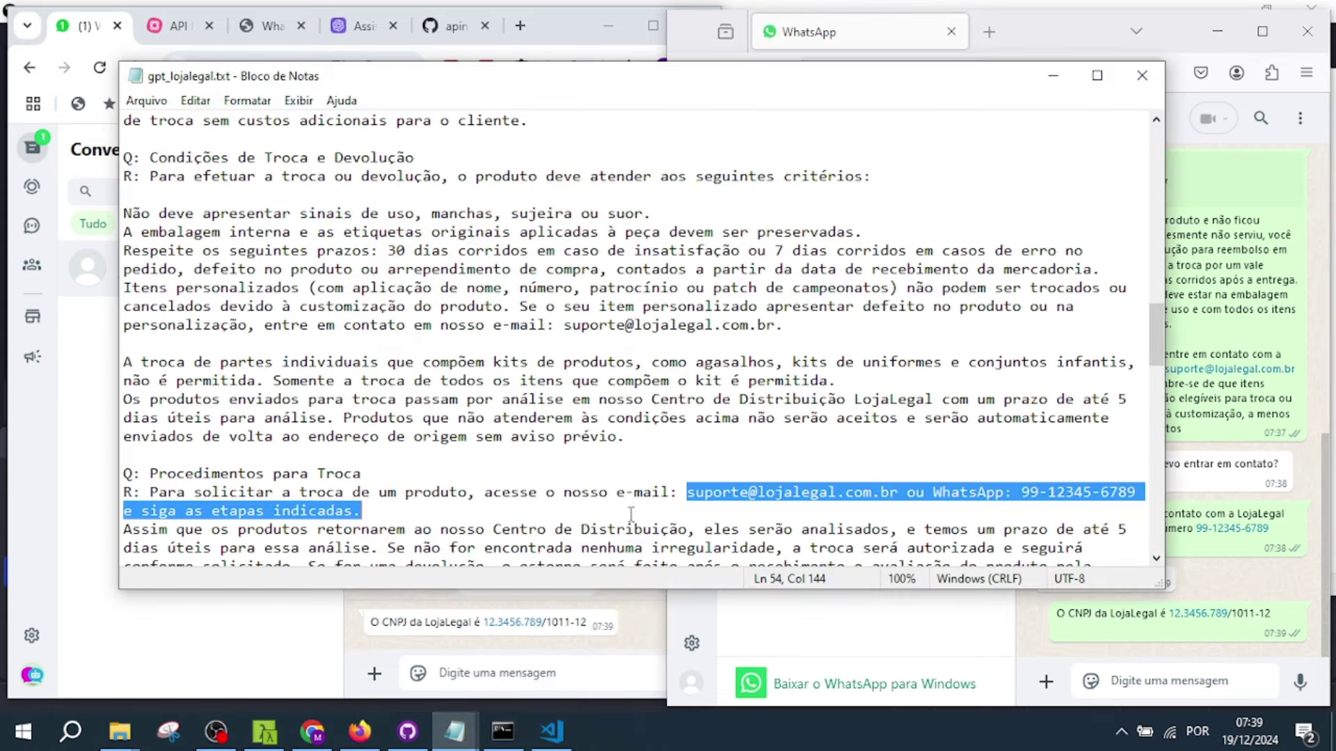
scroll(739, 413, "up", 15)
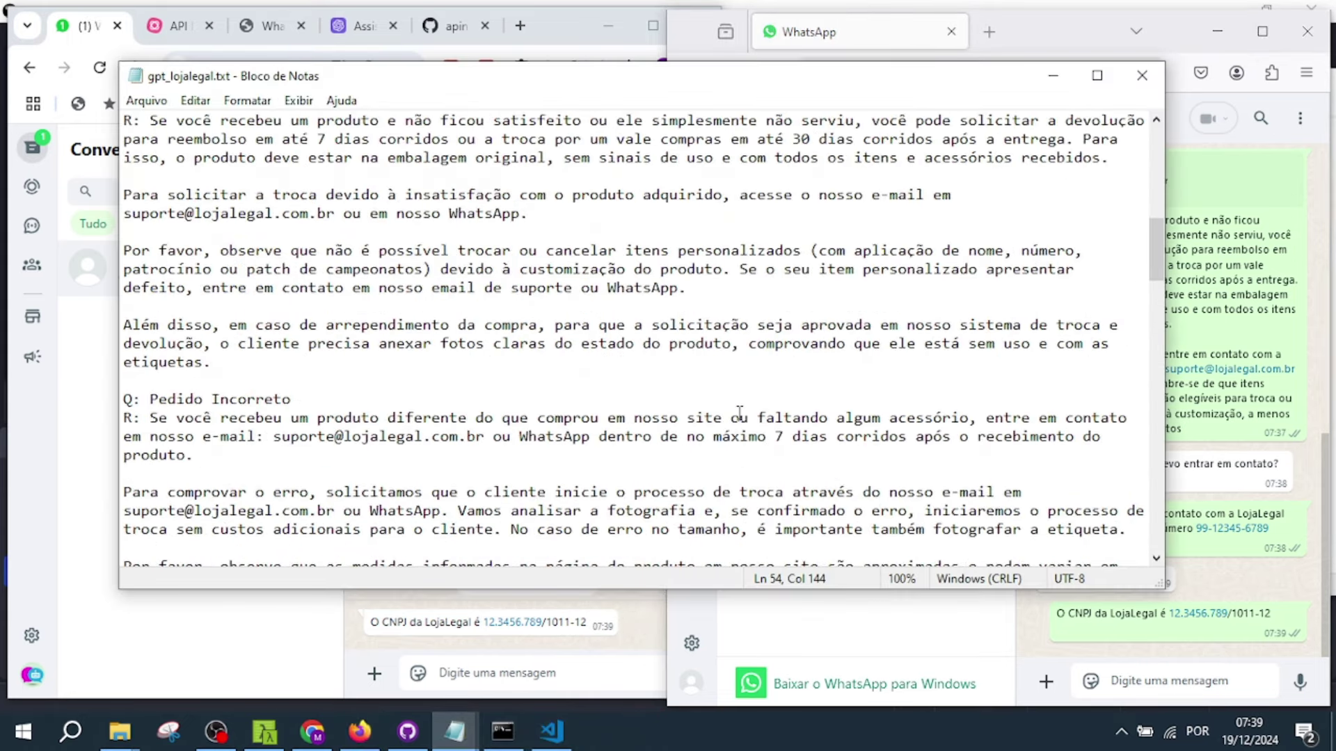
left_click_drag(368, 233, 119, 234)
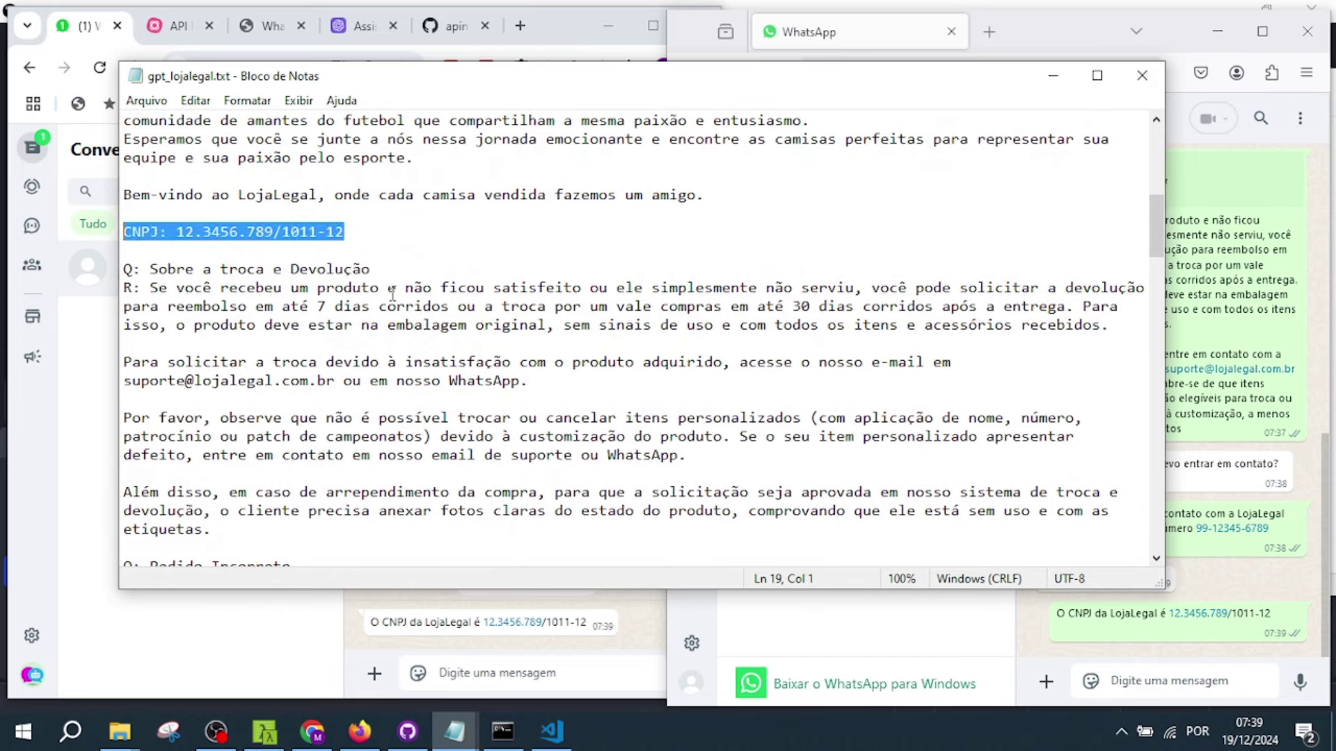
left_click(536, 668)
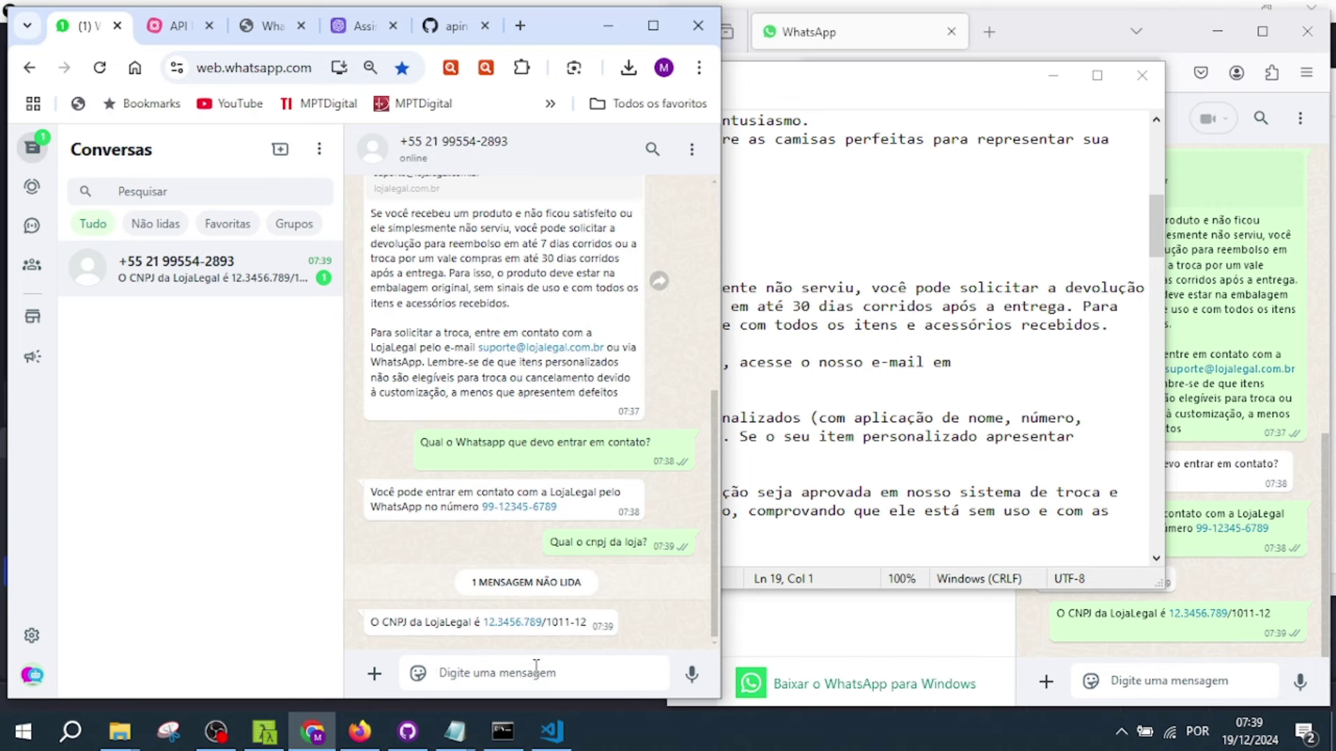
- Ask the bot 'Qual o endereço físico da empresa?' and watch it receive the question
type("Qual o endereço físico da empresa?")
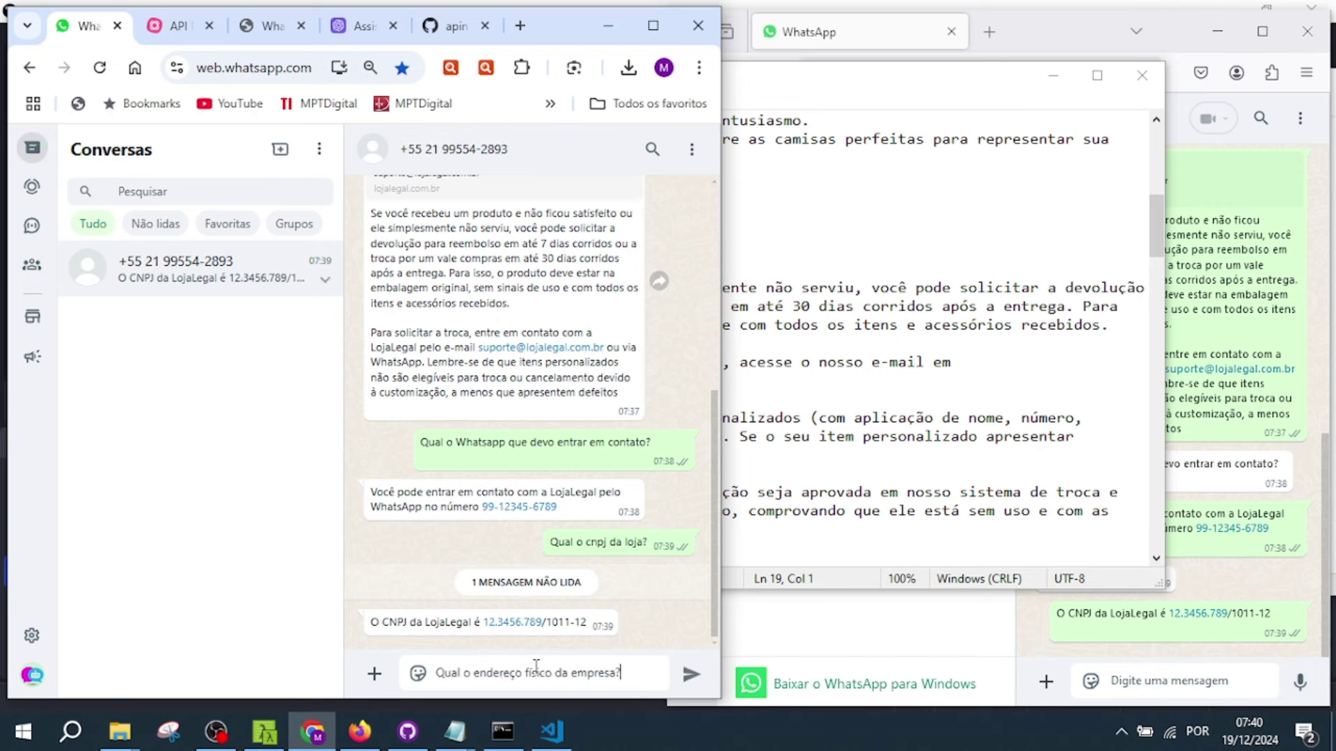
key("ctrl+a")
key("BackSpace")
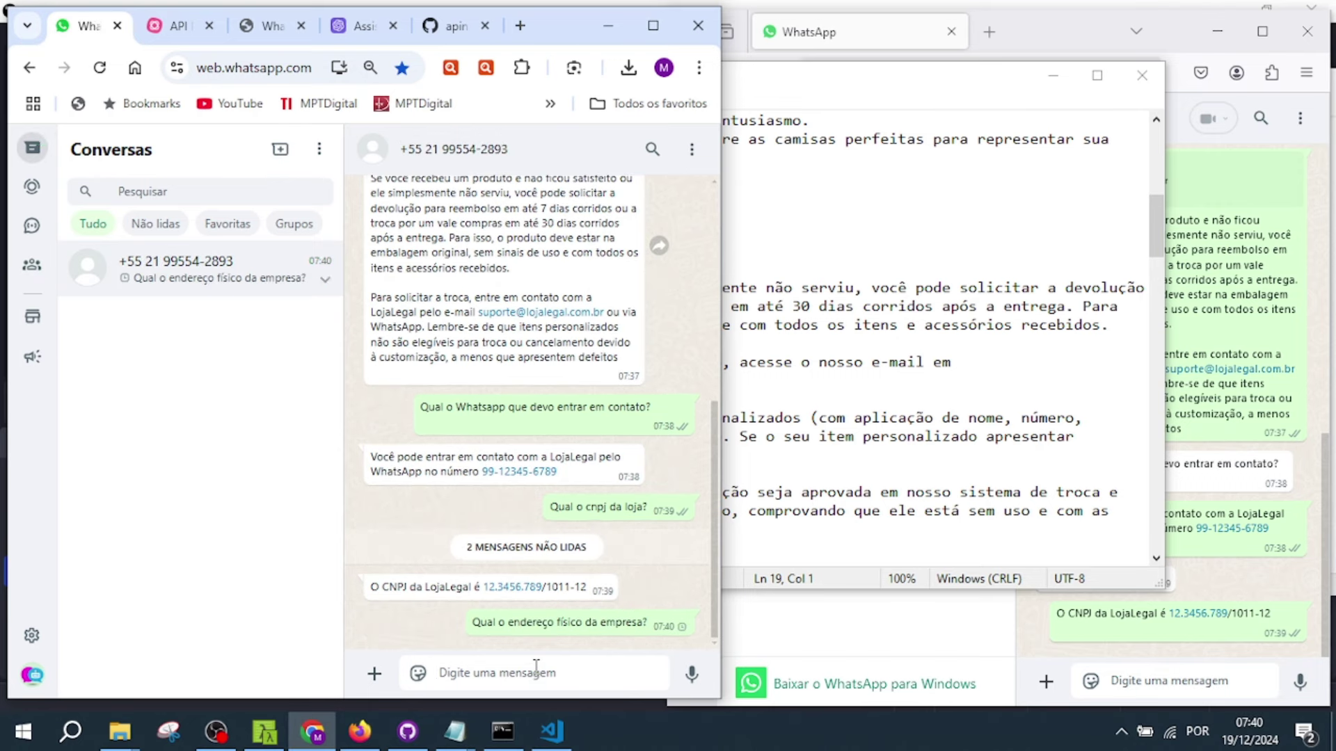
left_click(876, 649)
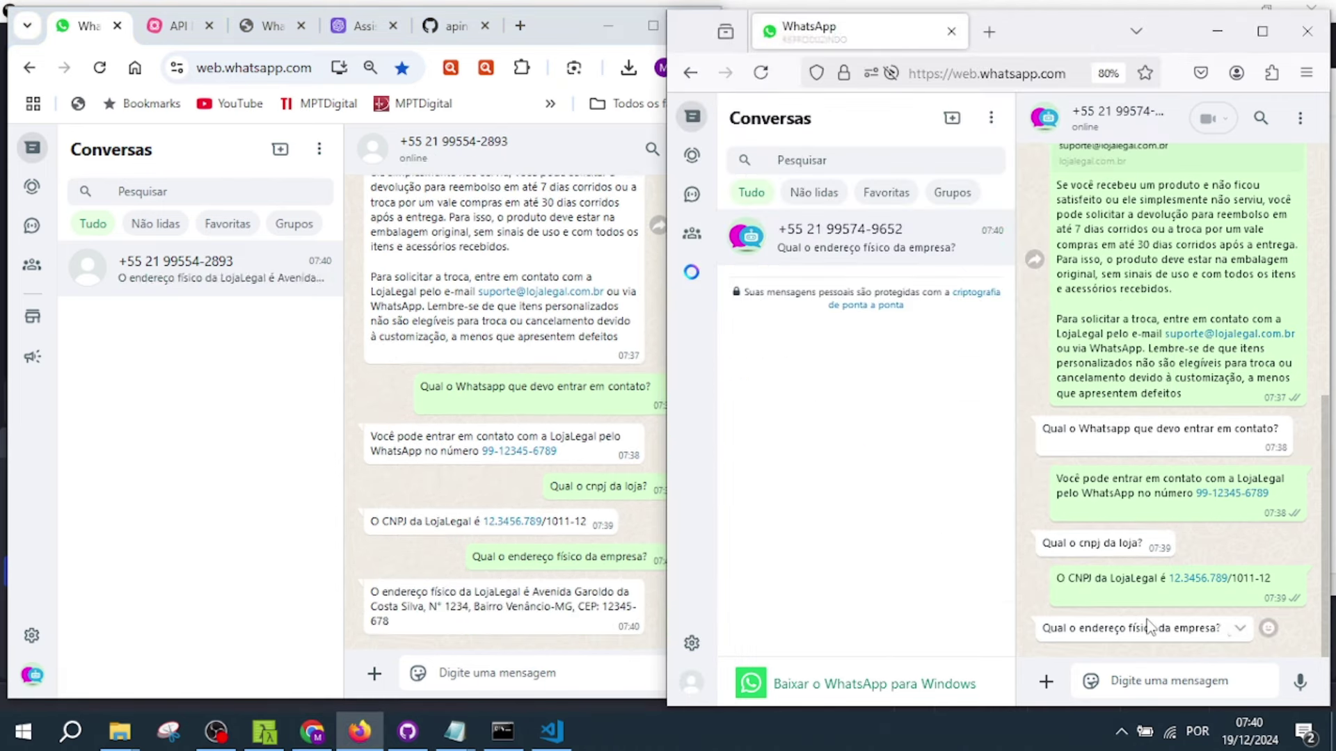
left_click(478, 602)
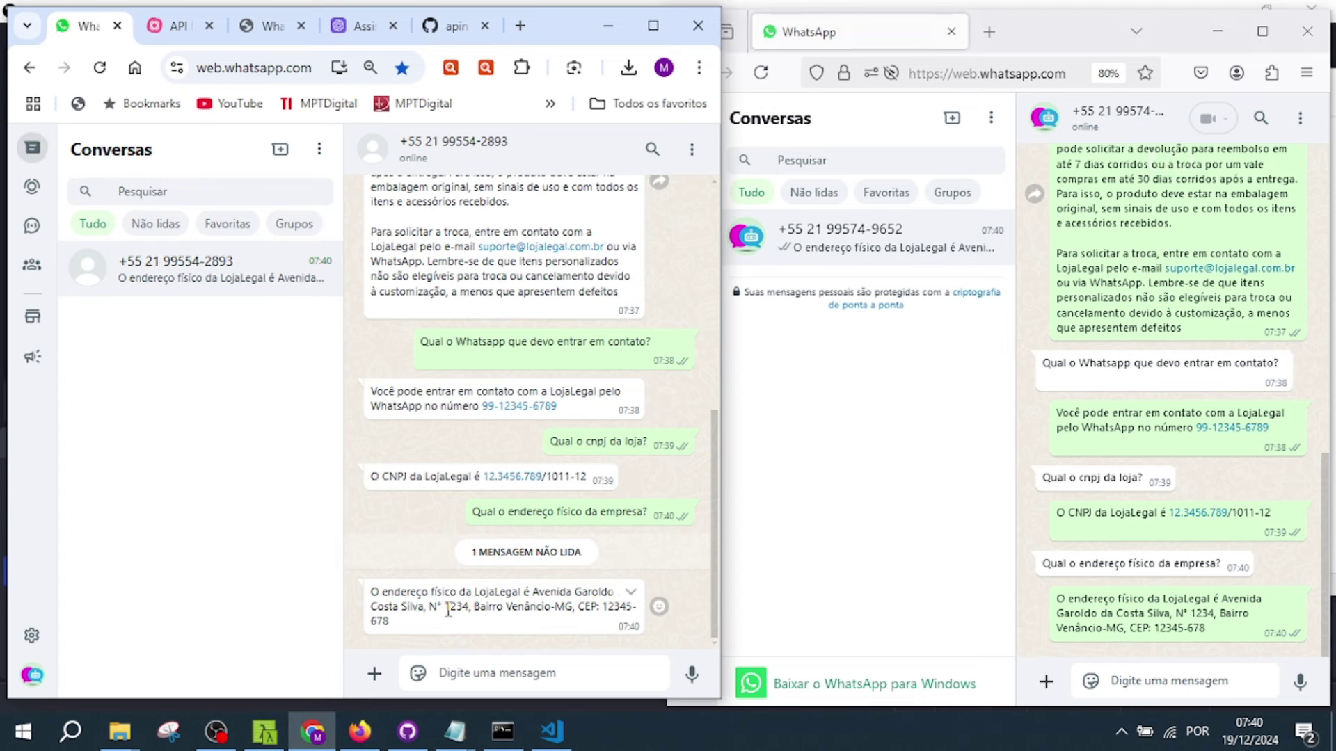
- Compare the address reply with the 'Bairro' address lines selected in gpt_lojalegal.txt
double_click(478, 605)
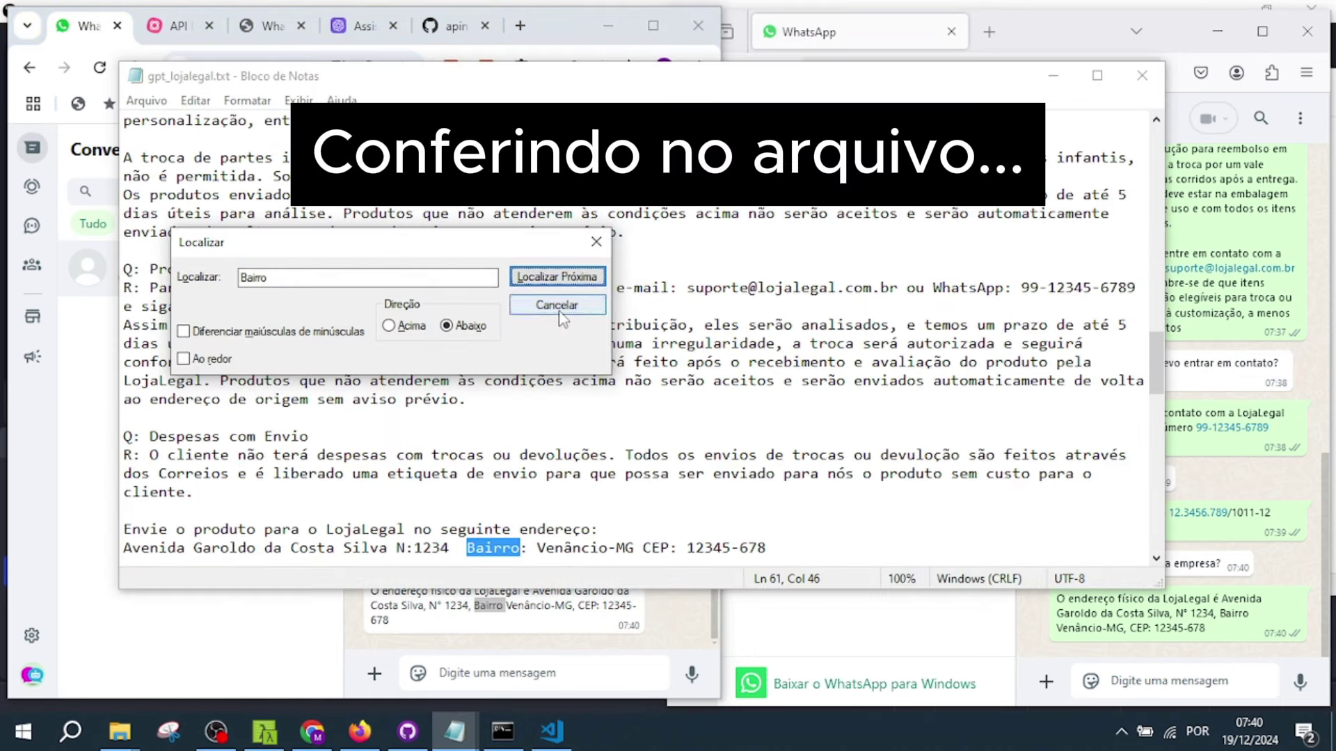
left_click(560, 314)
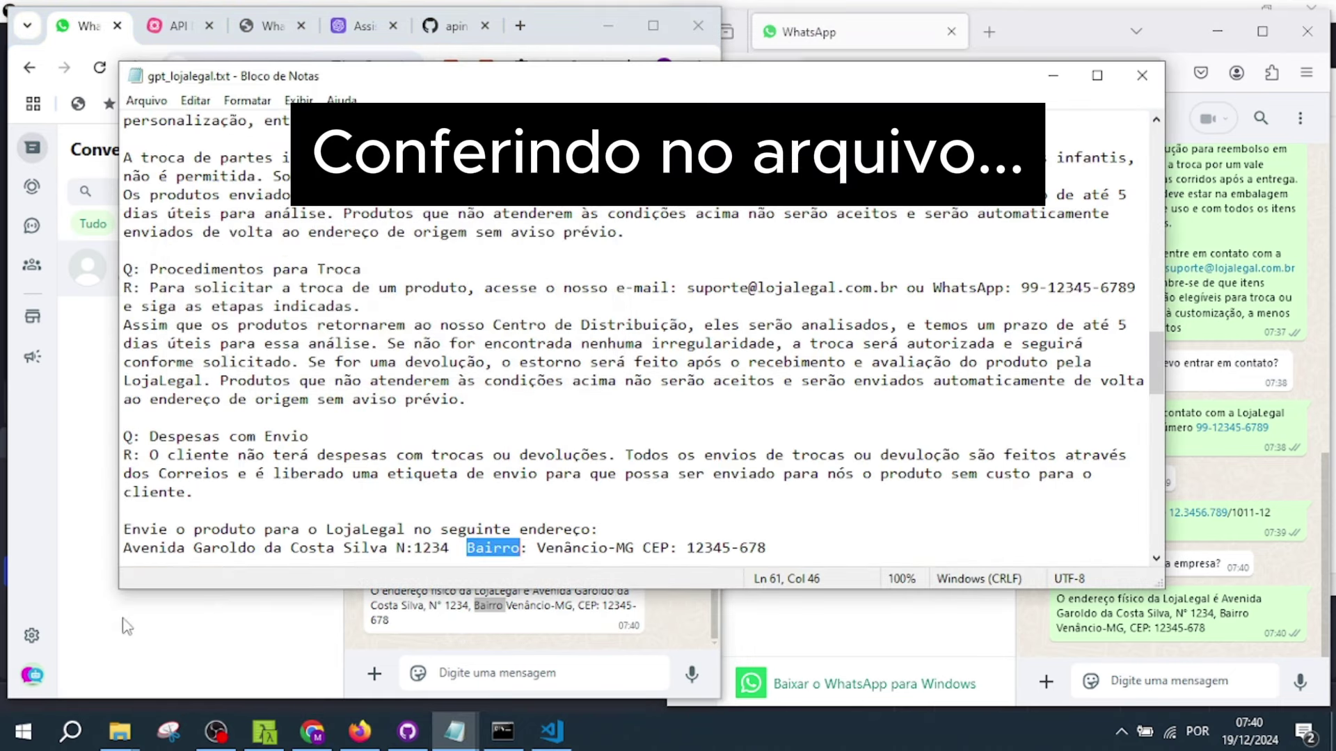
scroll(662, 518, "down", 1)
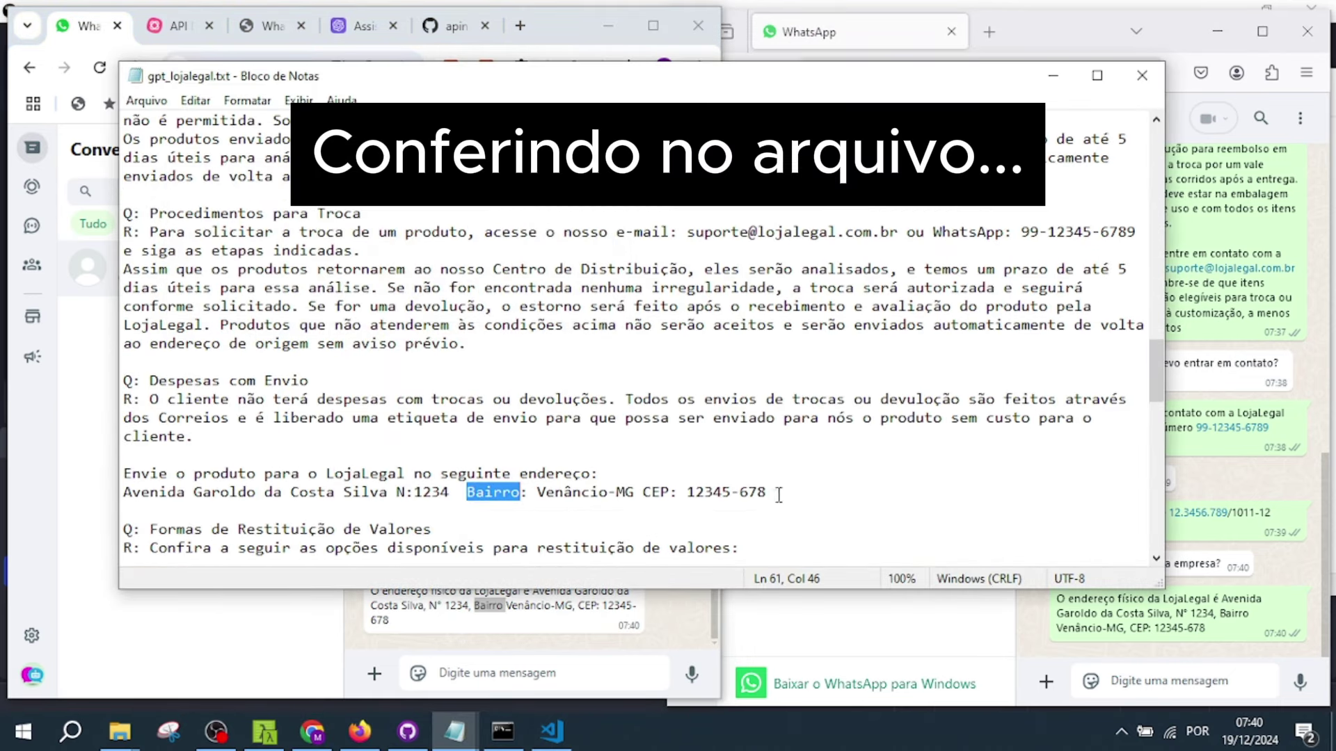
left_click_drag(779, 495, 123, 475)
scroll(626, 417, "down", 3)
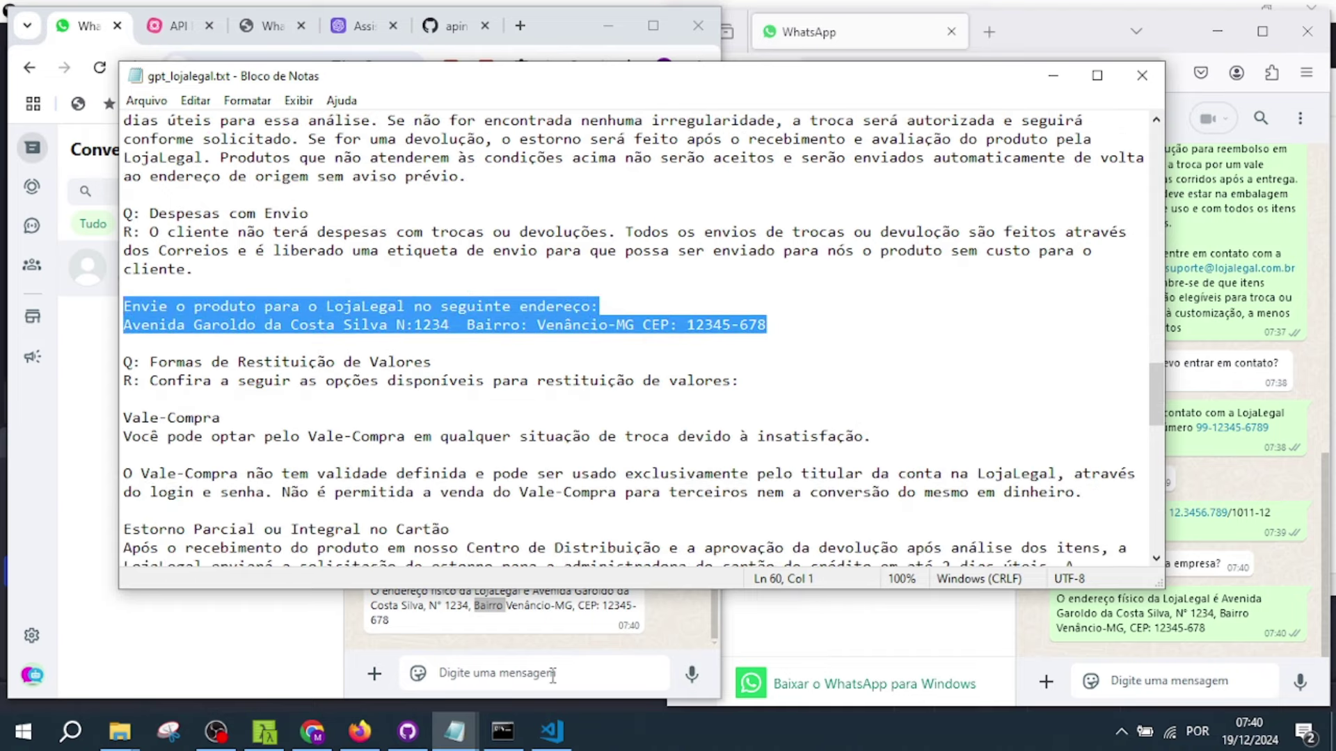
left_click(554, 673)
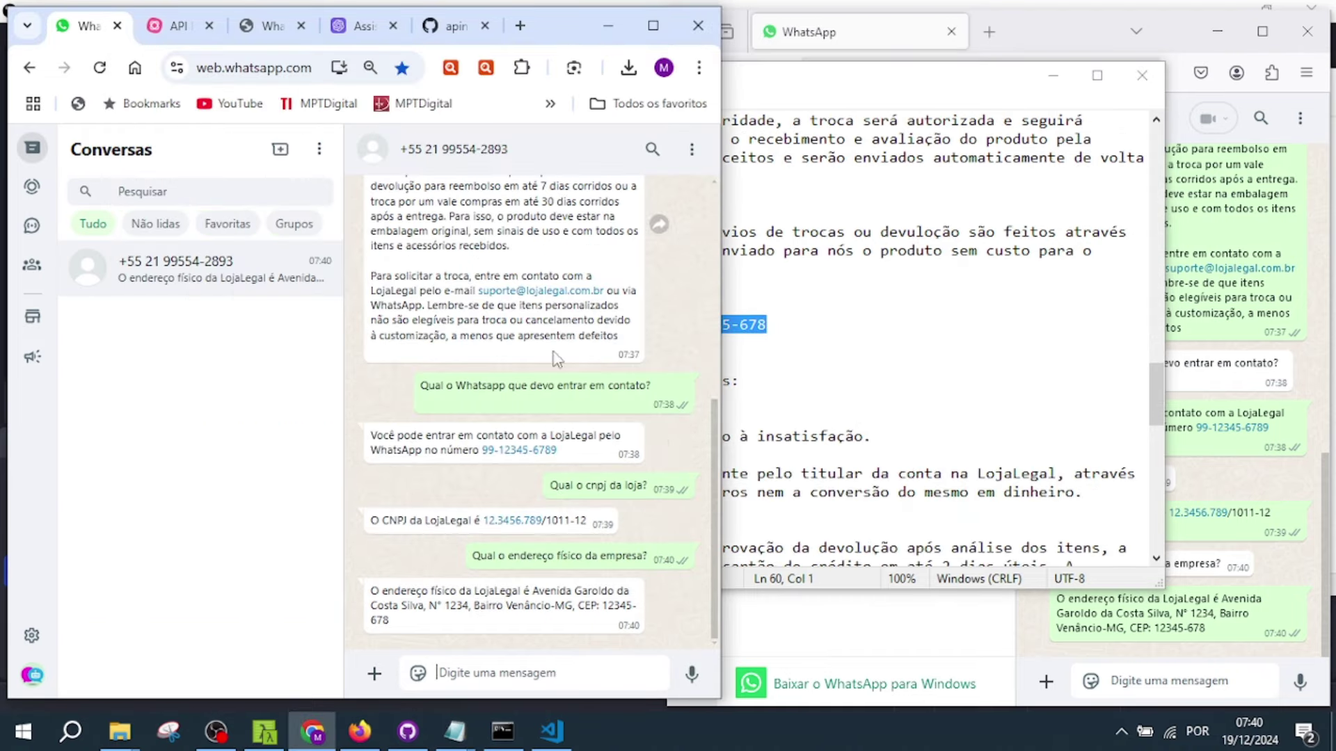
scroll(556, 359, "up", 3)
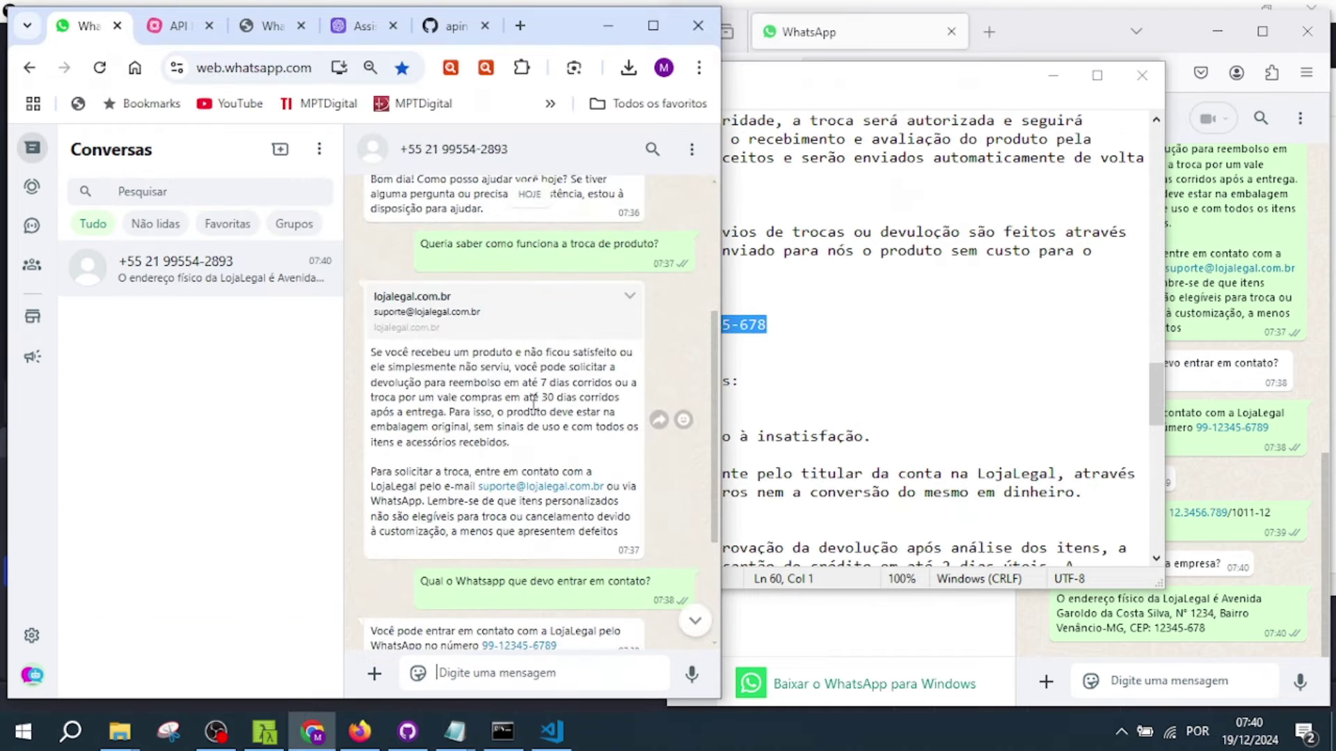
left_click_drag(521, 383, 566, 383)
scroll(625, 514, "down", 1)
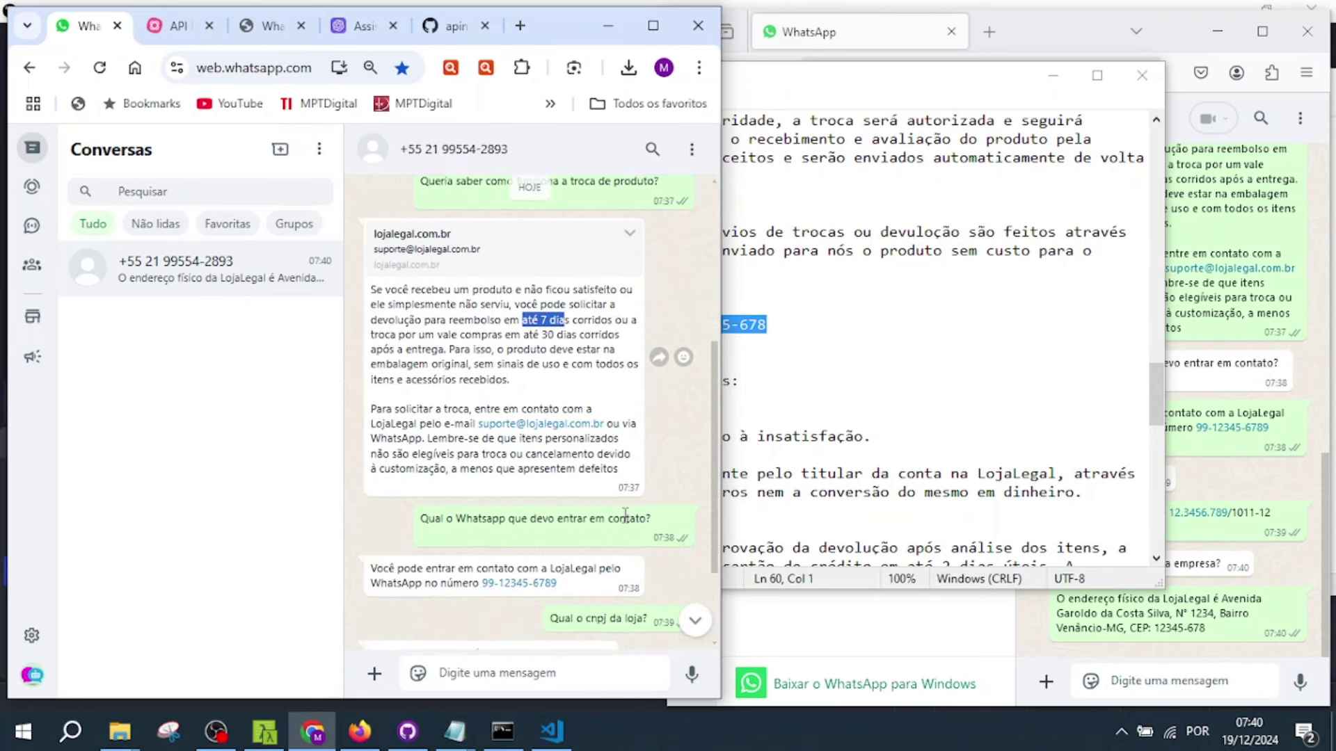
left_click(570, 669)
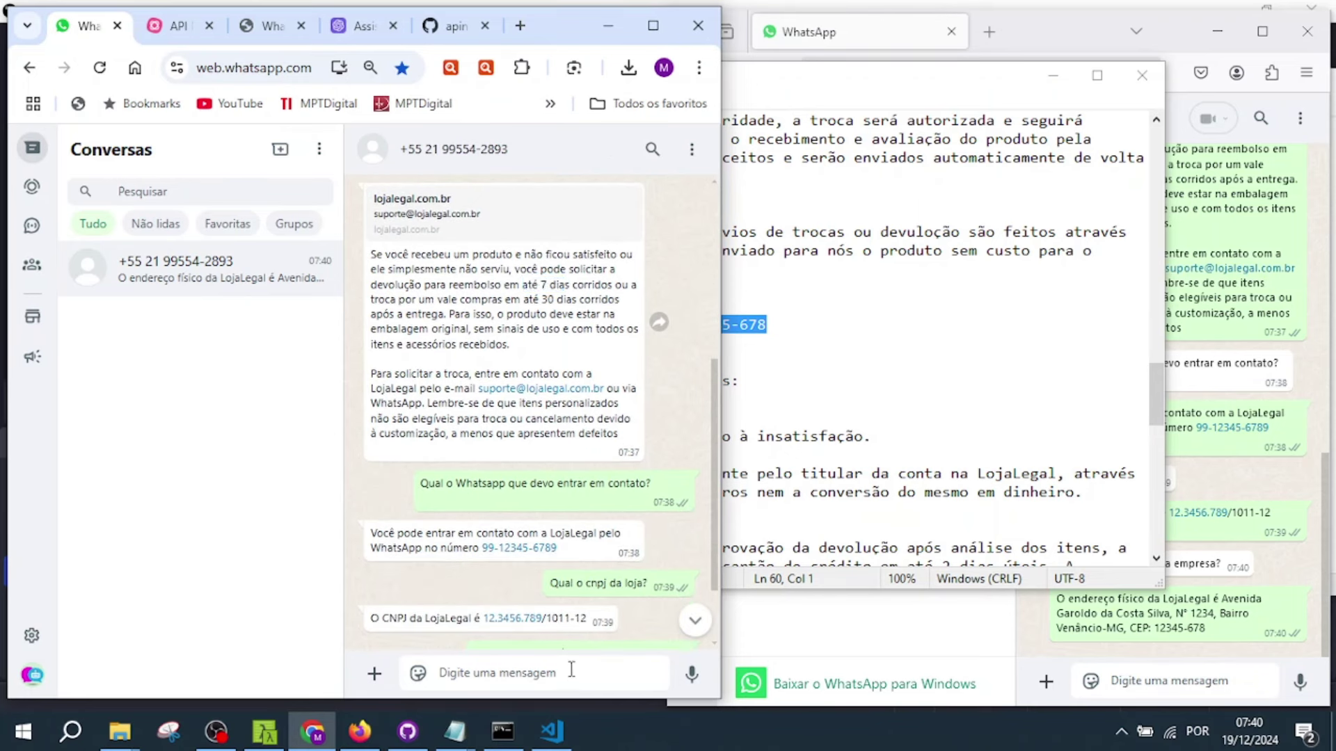
- Ask 'Eu comprei uma camisa hoje dia 19/12. Posso devolver até que dia?' and highlight 26/12
type("Eu comprei uma camisa hoje dia 19")
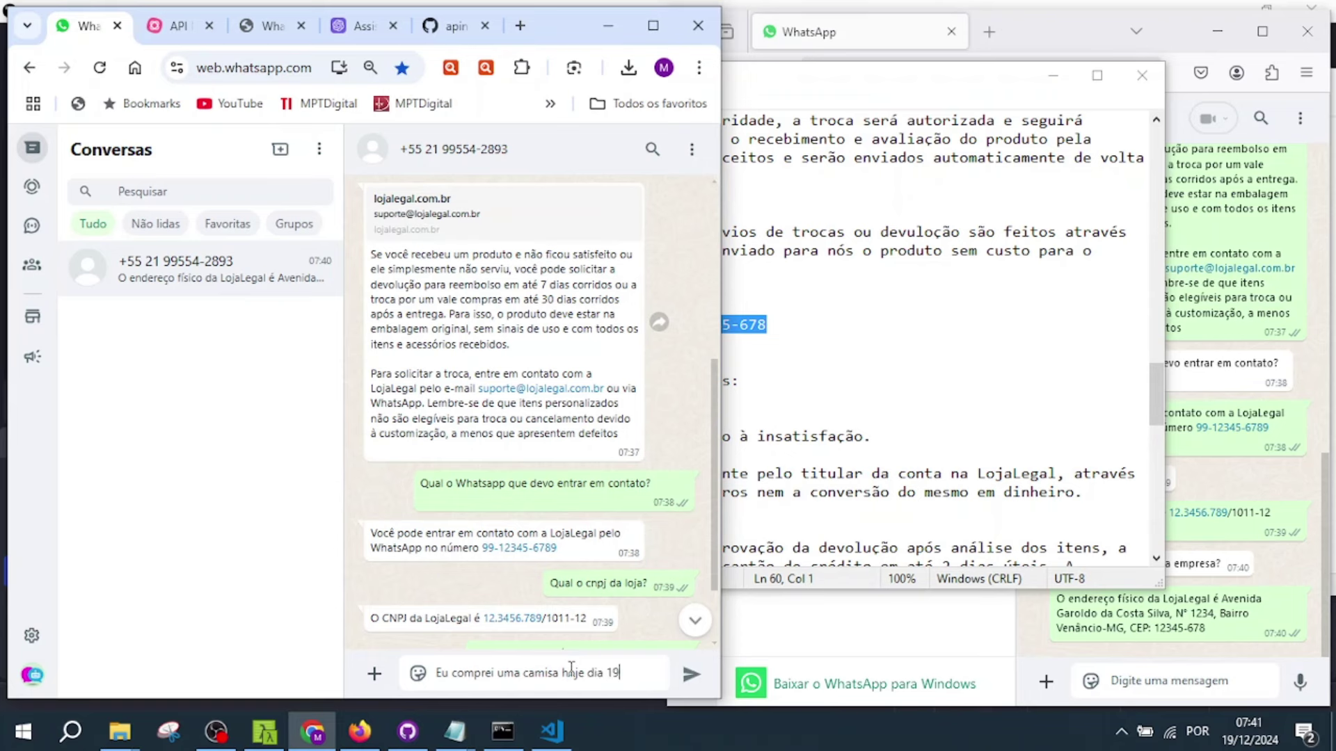
type("/12. Posso devolver até que dia?")
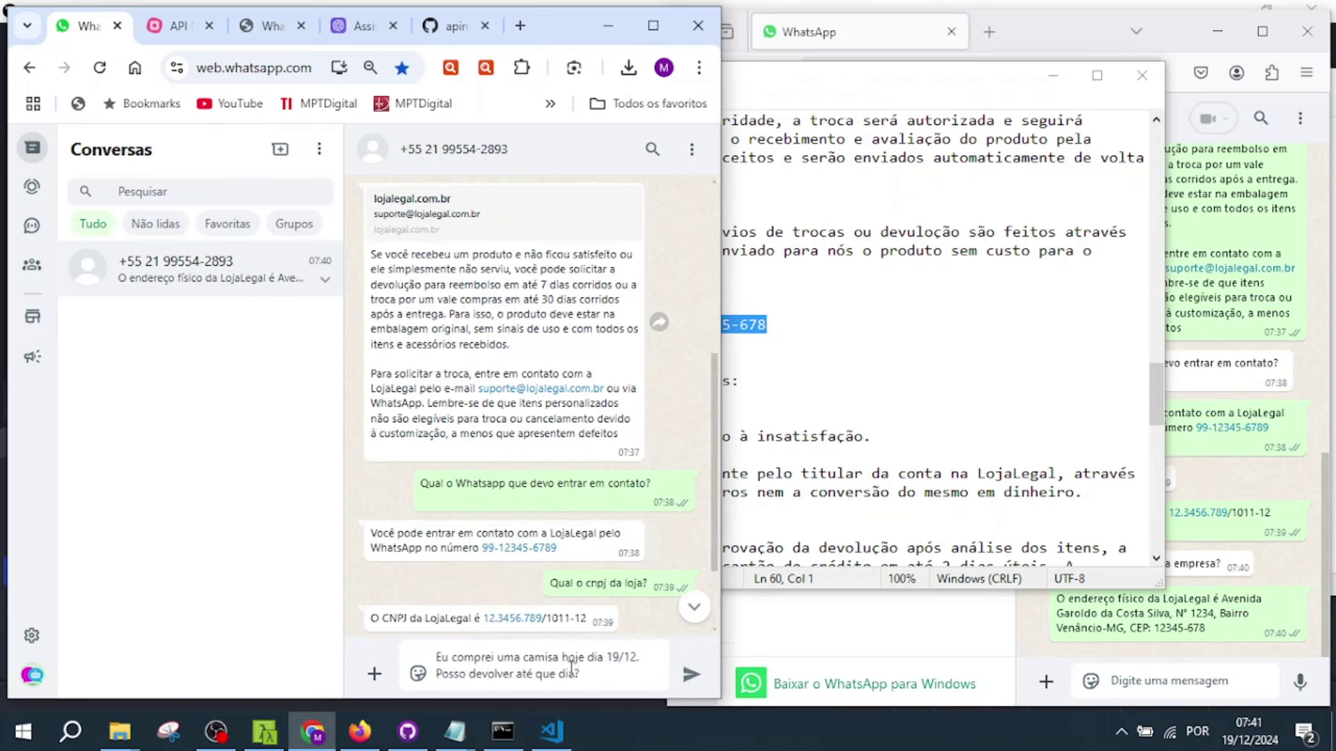
key("Return")
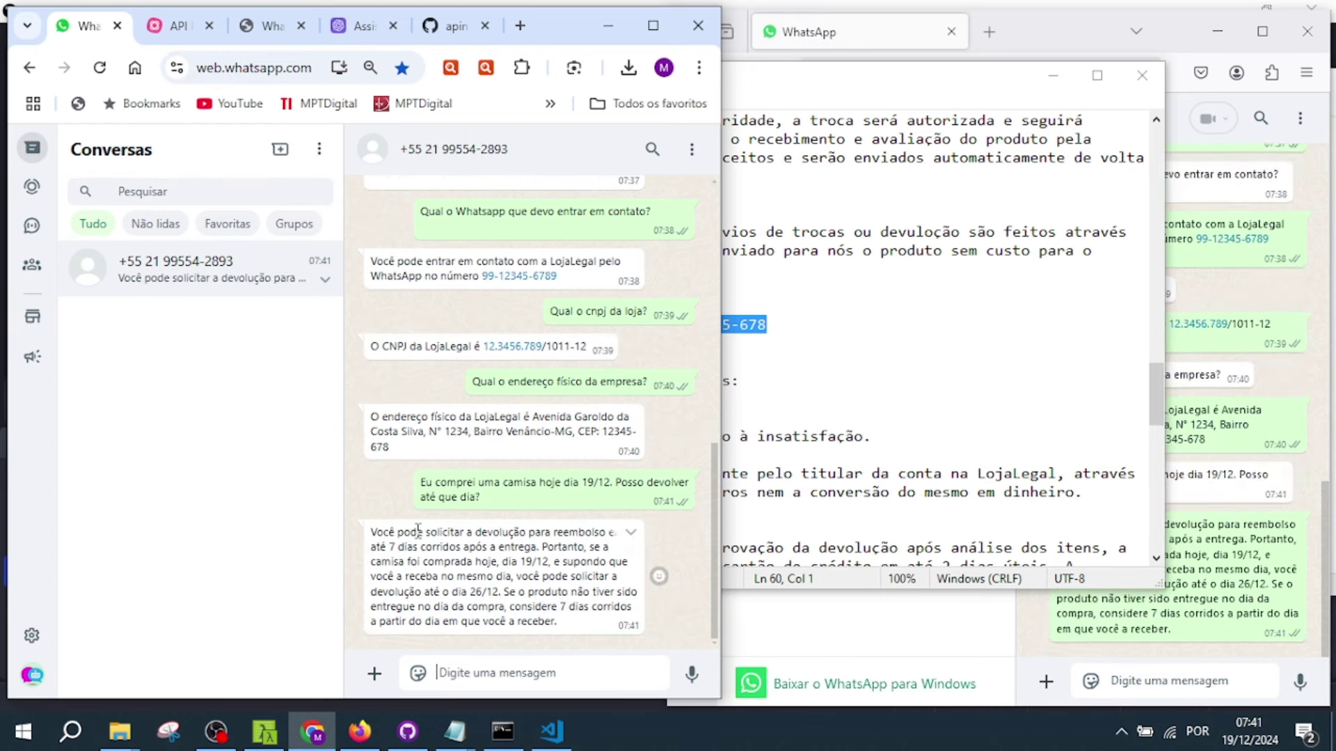
left_click_drag(546, 547, 550, 562)
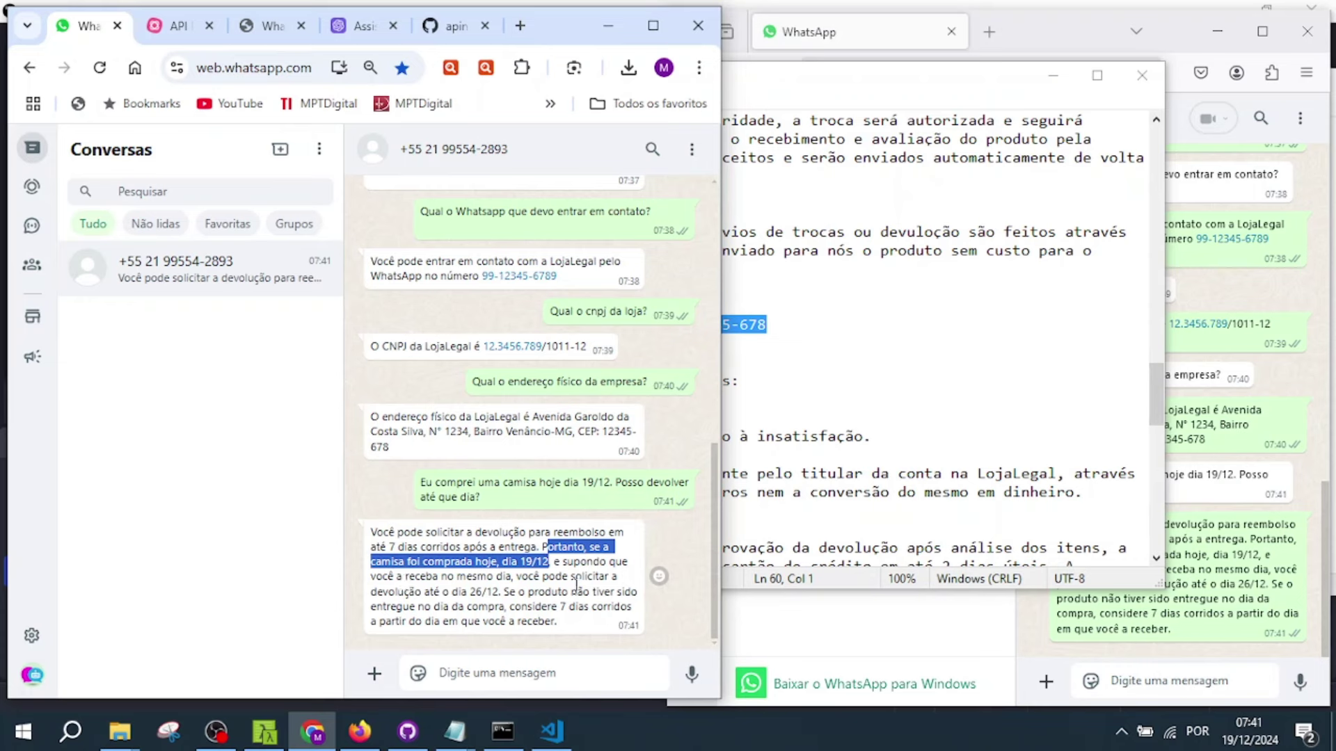
double_click(480, 591)
left_click(498, 607)
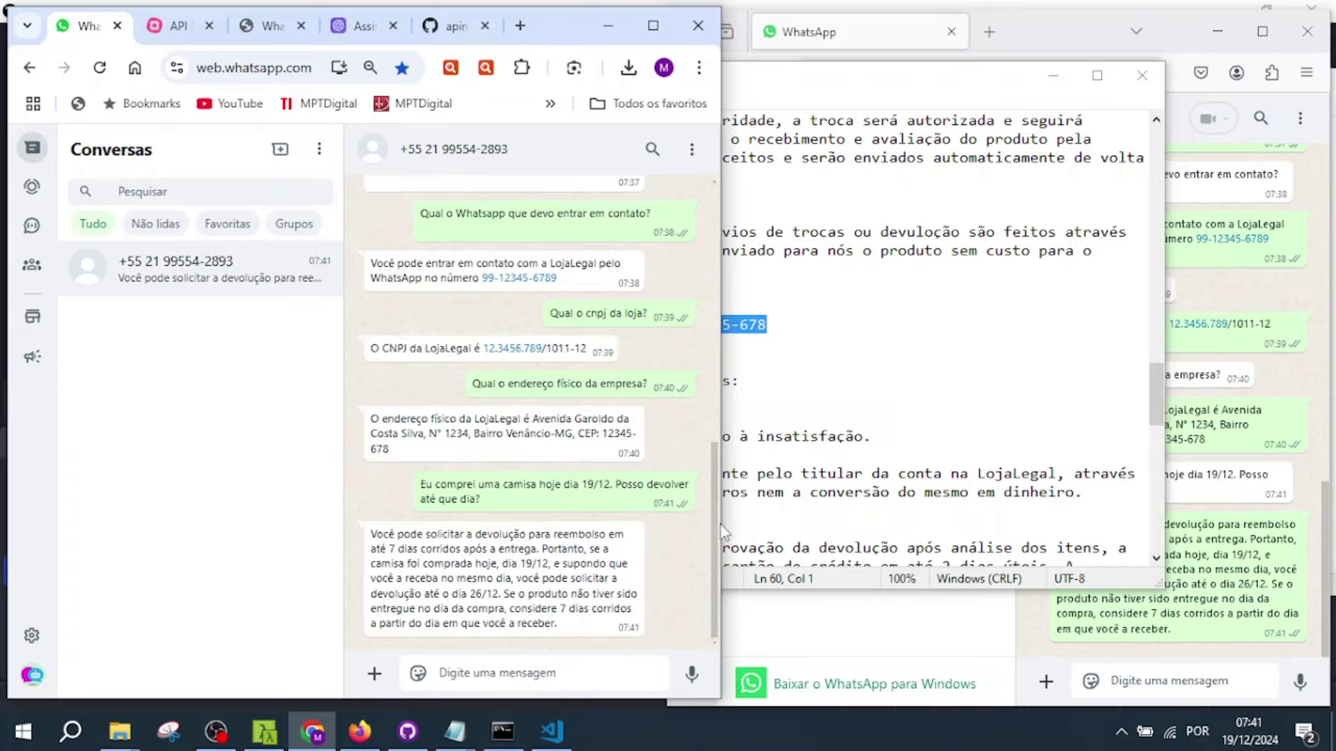
- Scroll through the knowledge file to check the 7-day return policy
scroll(718, 555, "up", 5)
scroll(717, 555, "down", 5)
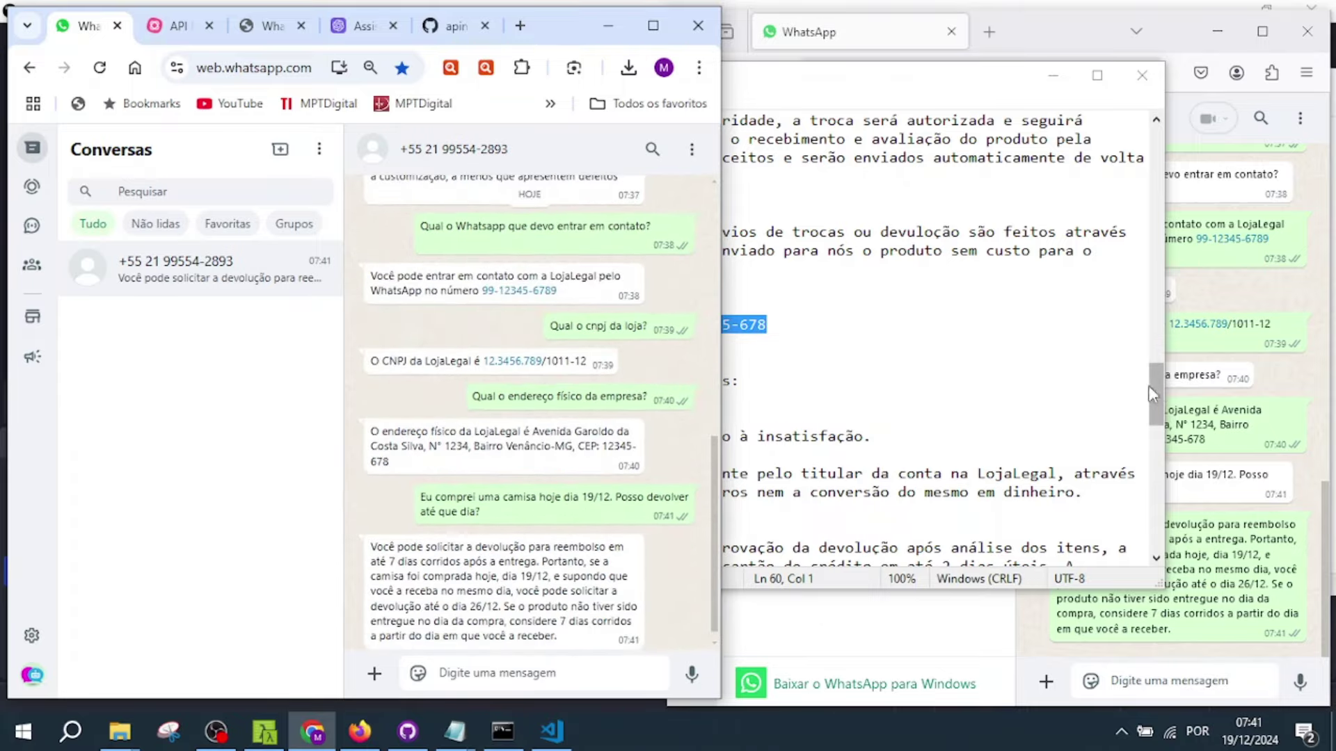
left_click_drag(1158, 383, 1157, 536)
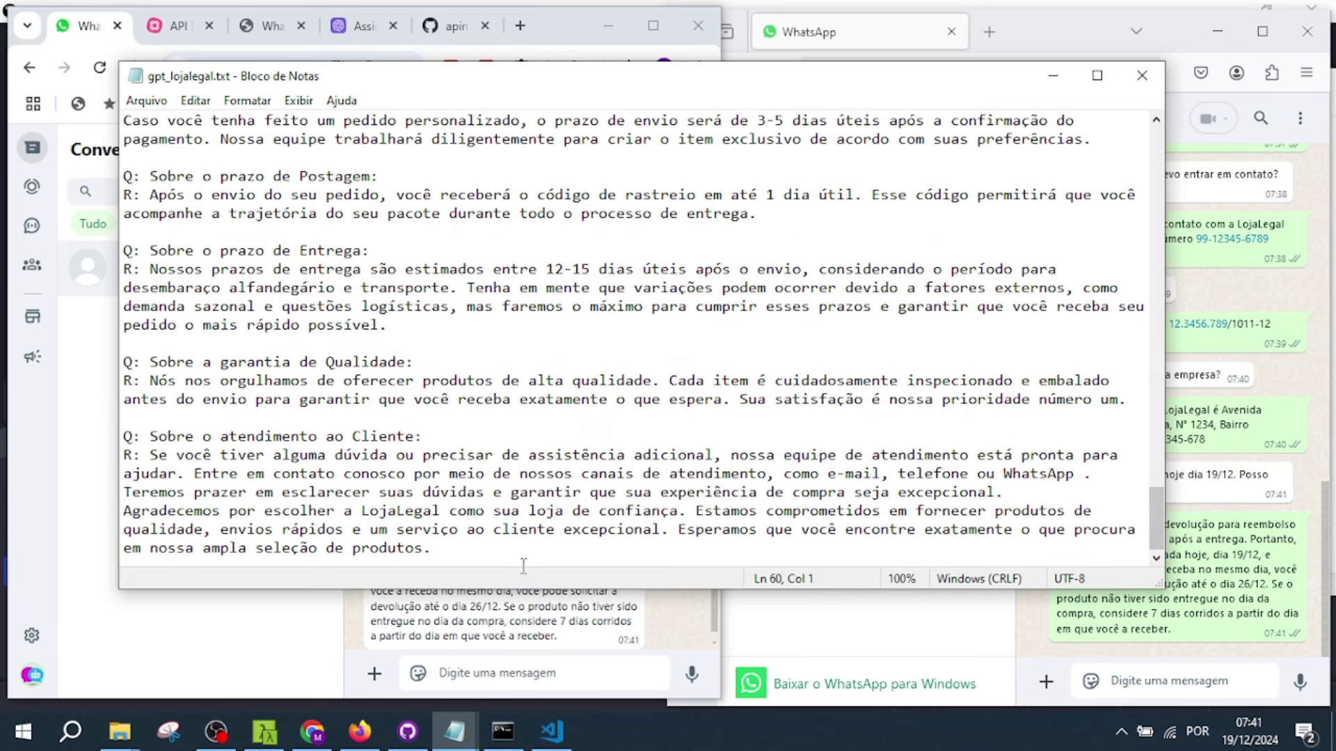
left_click(495, 675)
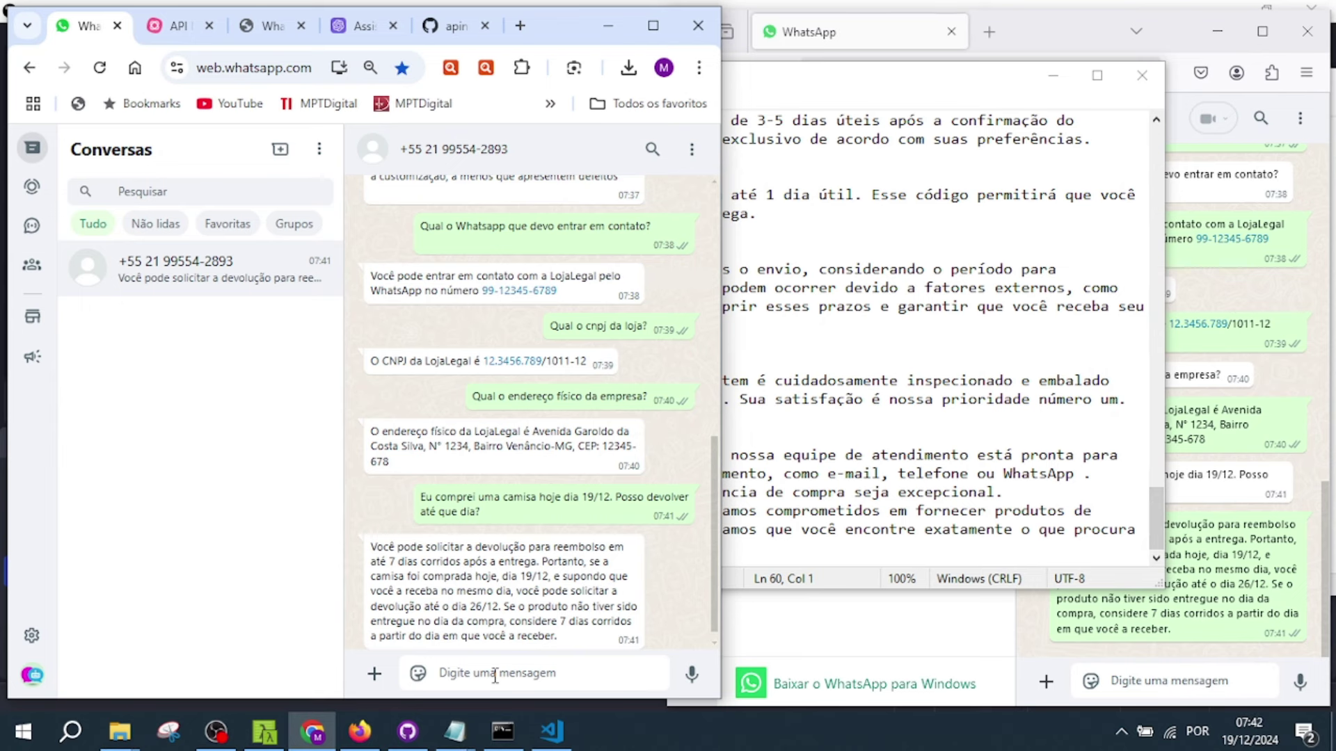
- Ask 'Qual o nome do dono da loja?' and read the reply suggesting LojaLegal's support contacts
type("Qual o nome do dono da loja?")
key("Return")
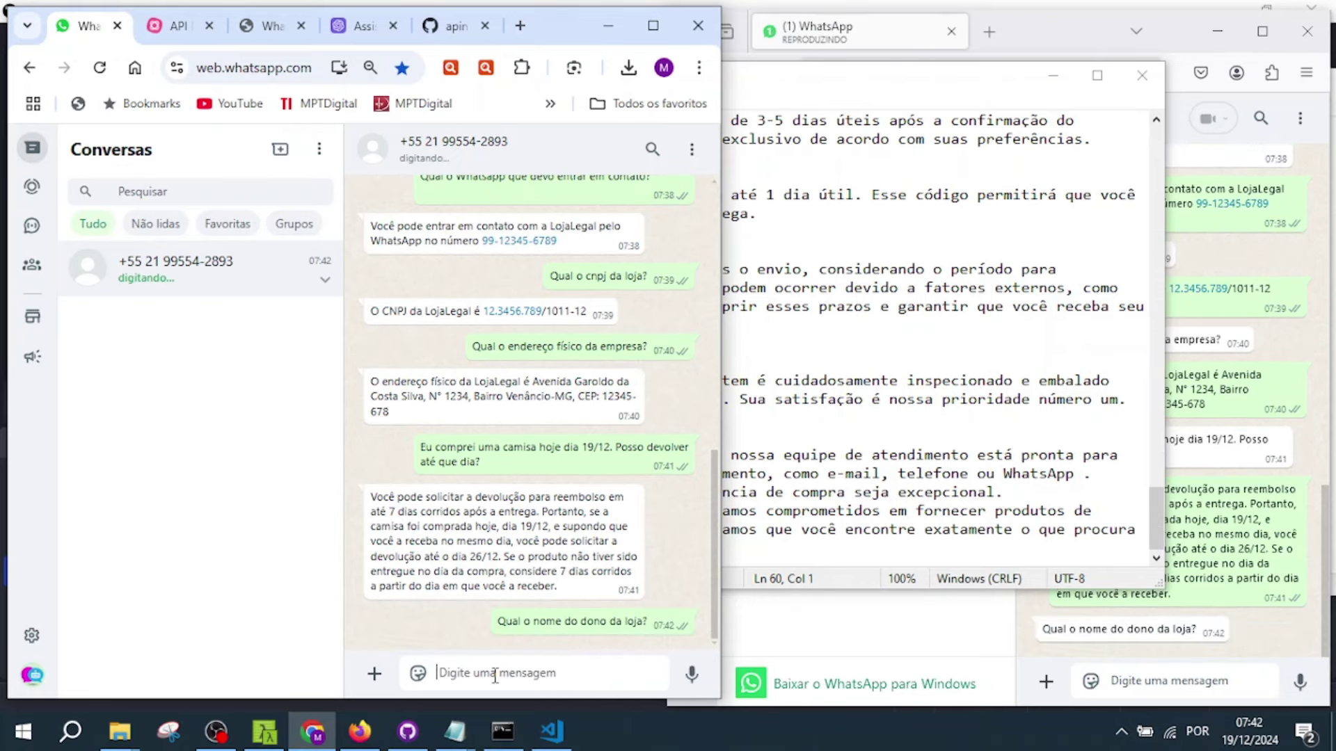
left_click_drag(371, 547, 448, 590)
left_click(437, 628)
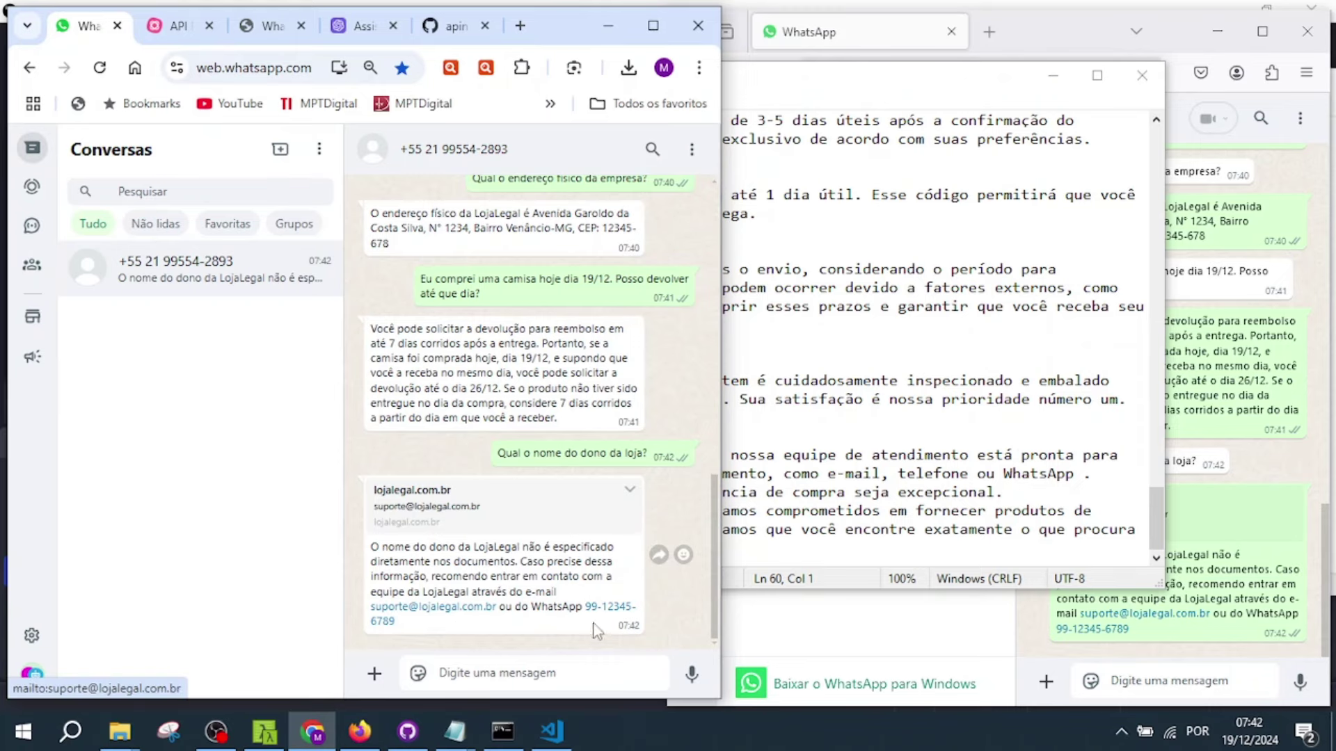
left_click(934, 492)
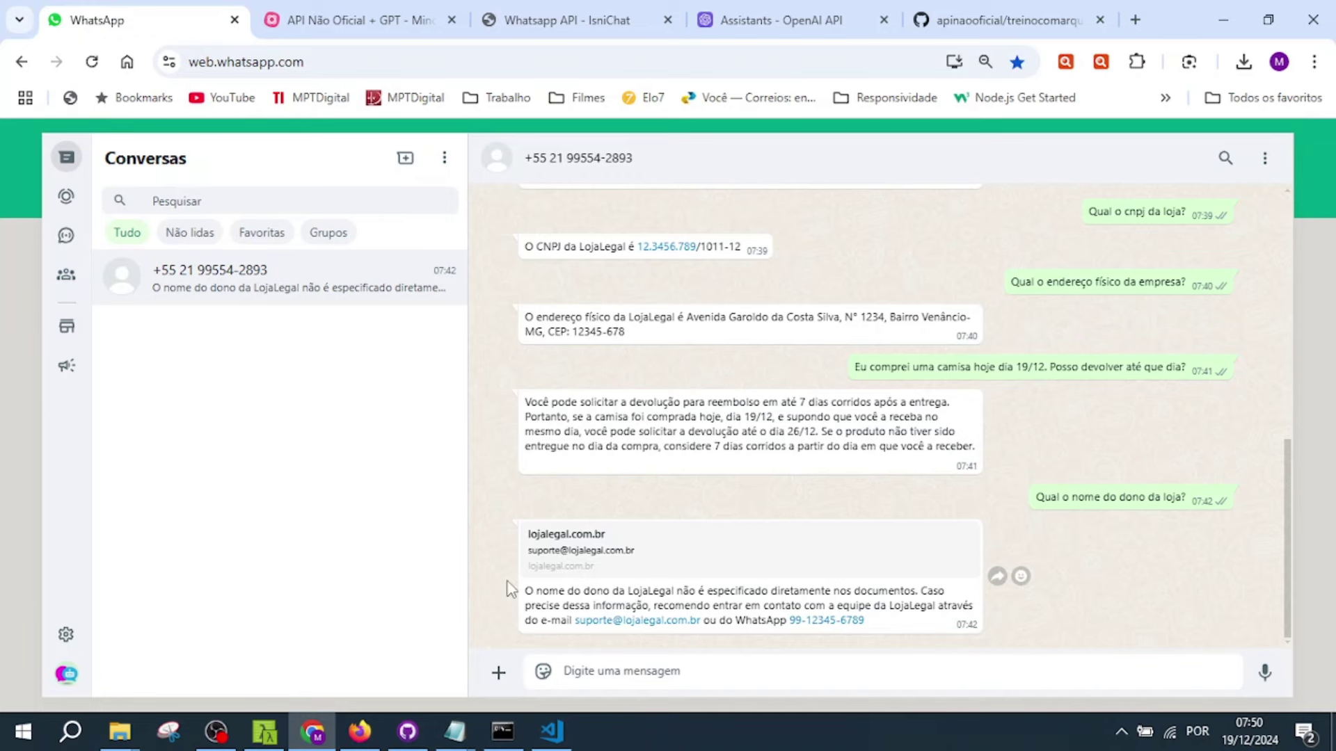
- Create a new text document named gpt_lojalegal2.txt in the whatsappweb folder and open it in Notepad
mouse_move(134, 742)
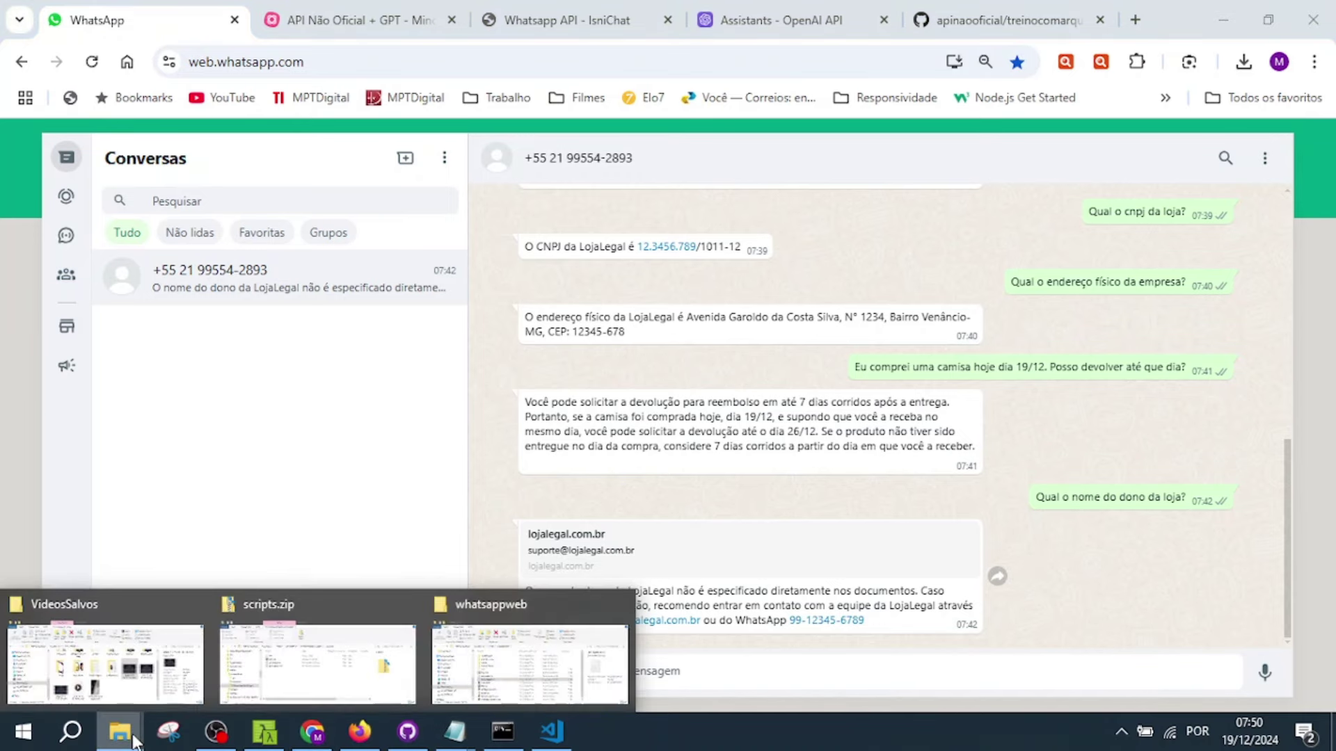
left_click(495, 667)
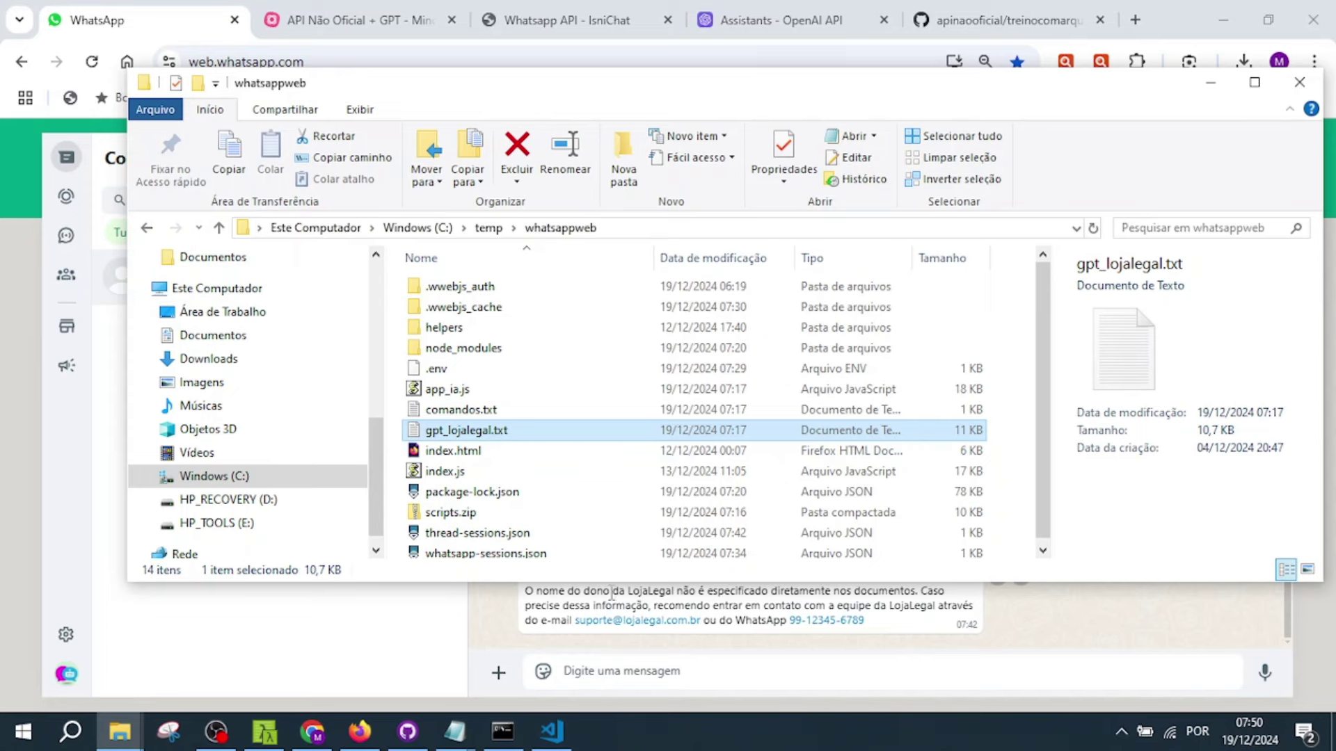
left_click(596, 478)
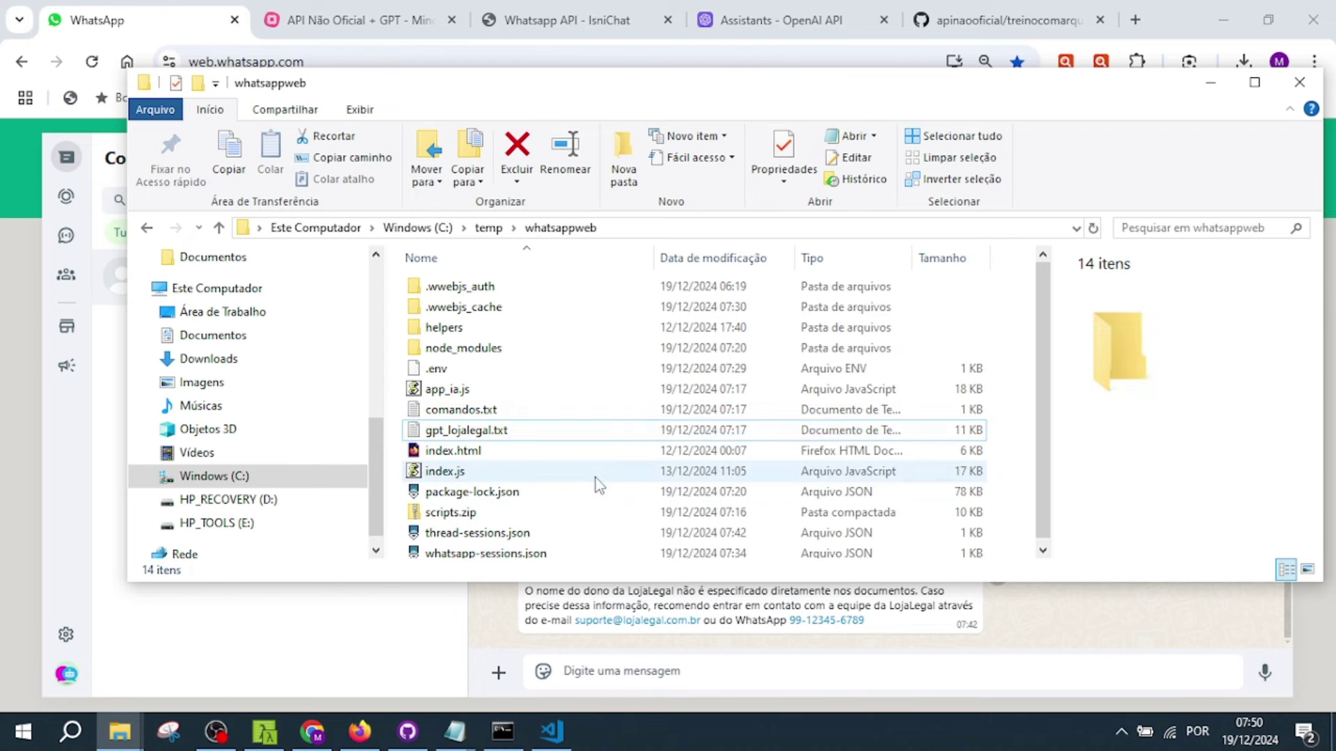
right_click(596, 478)
mouse_move(675, 437)
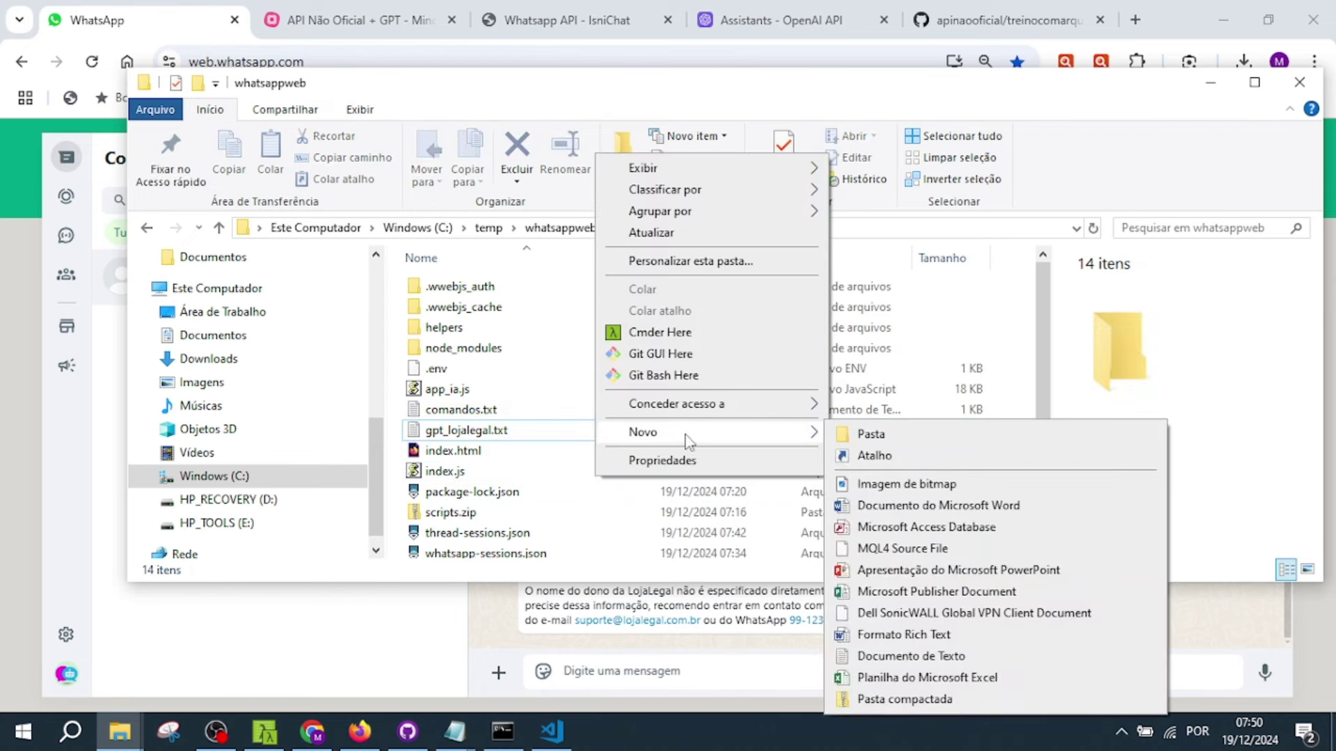
left_click(902, 661)
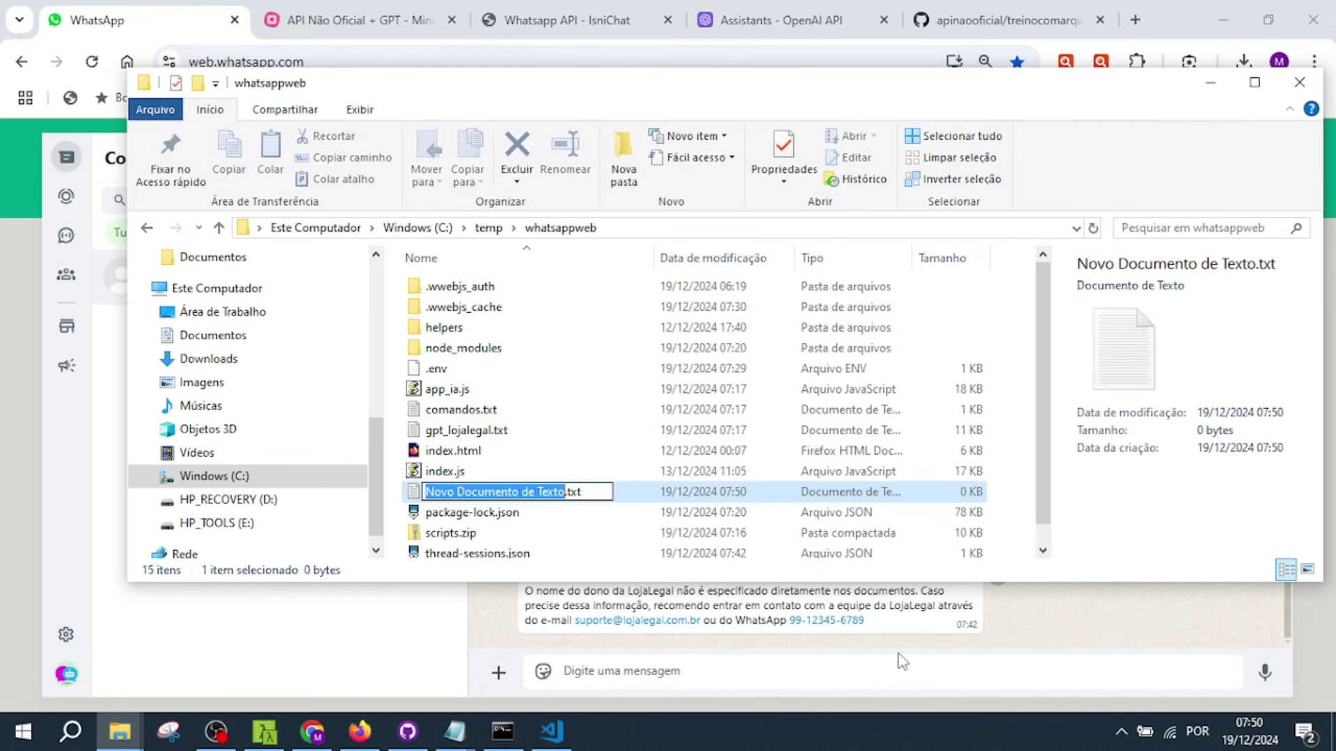
type("gpt")
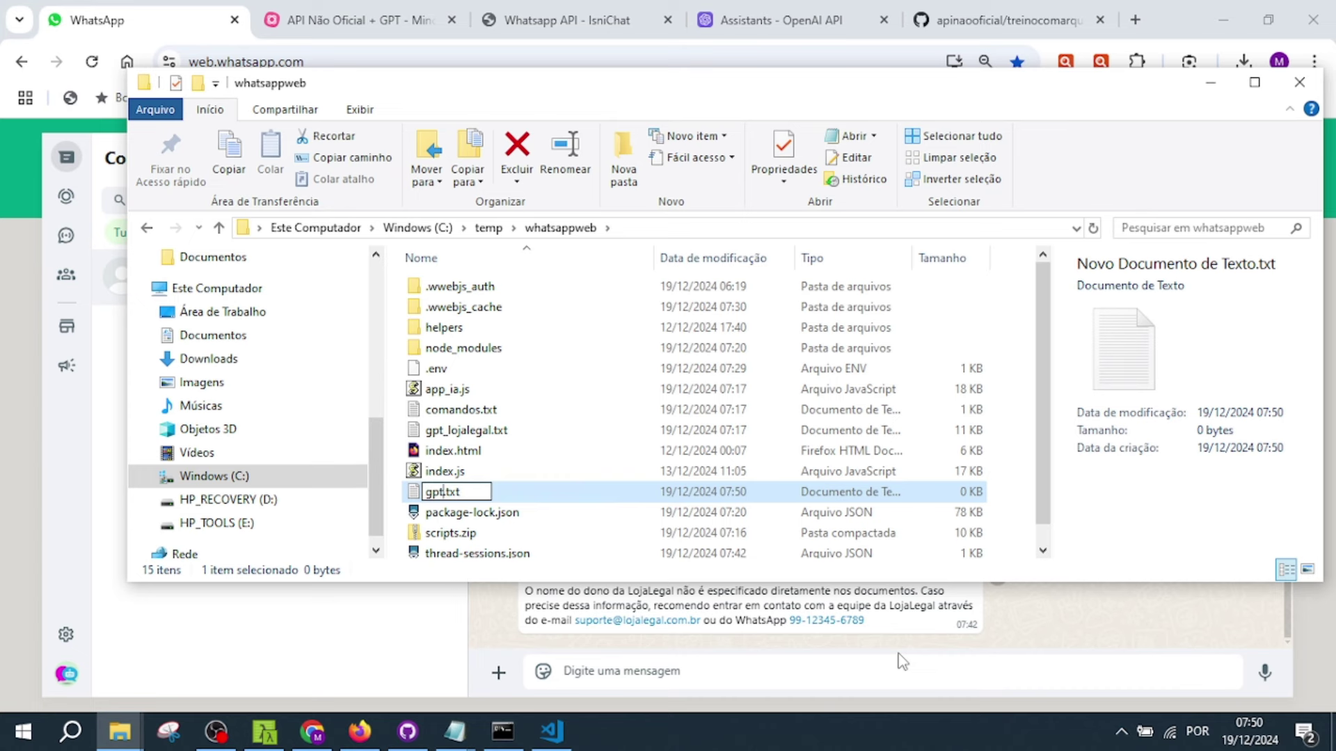
type("_lojalegal")
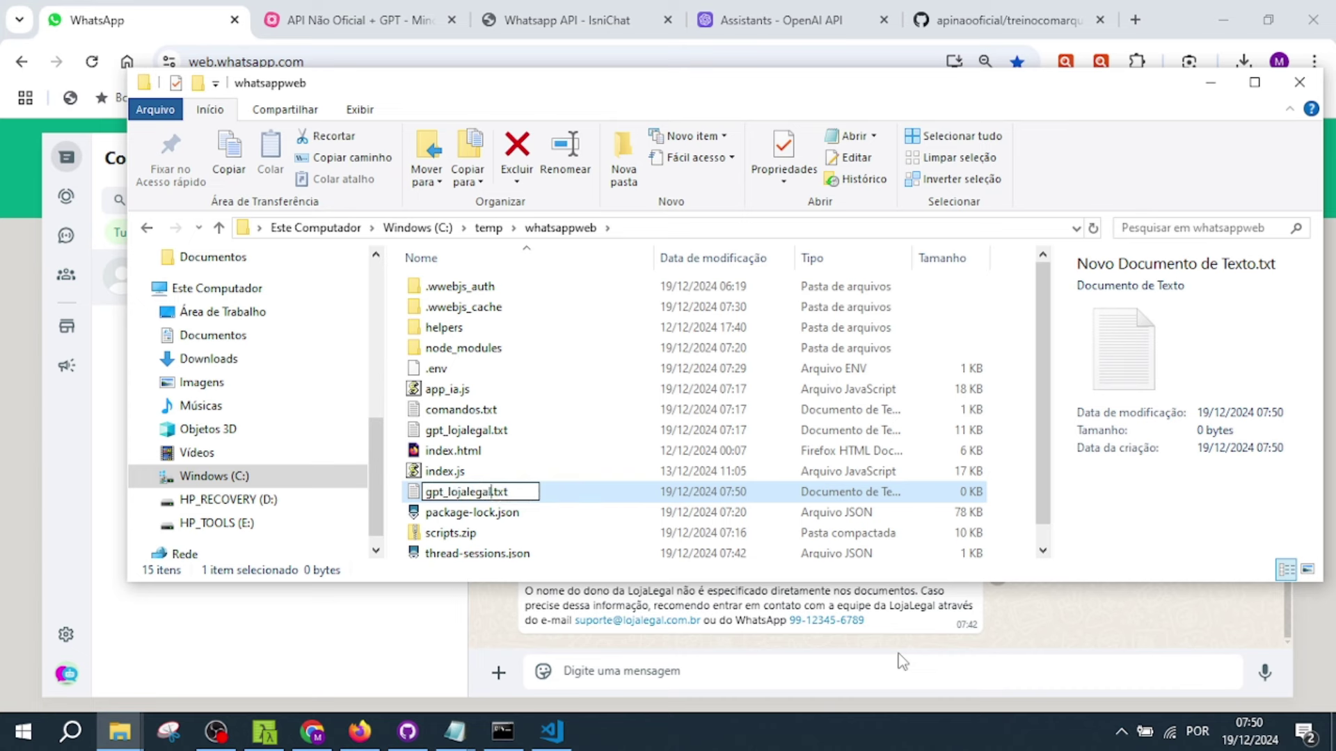
type("2")
key("Return")
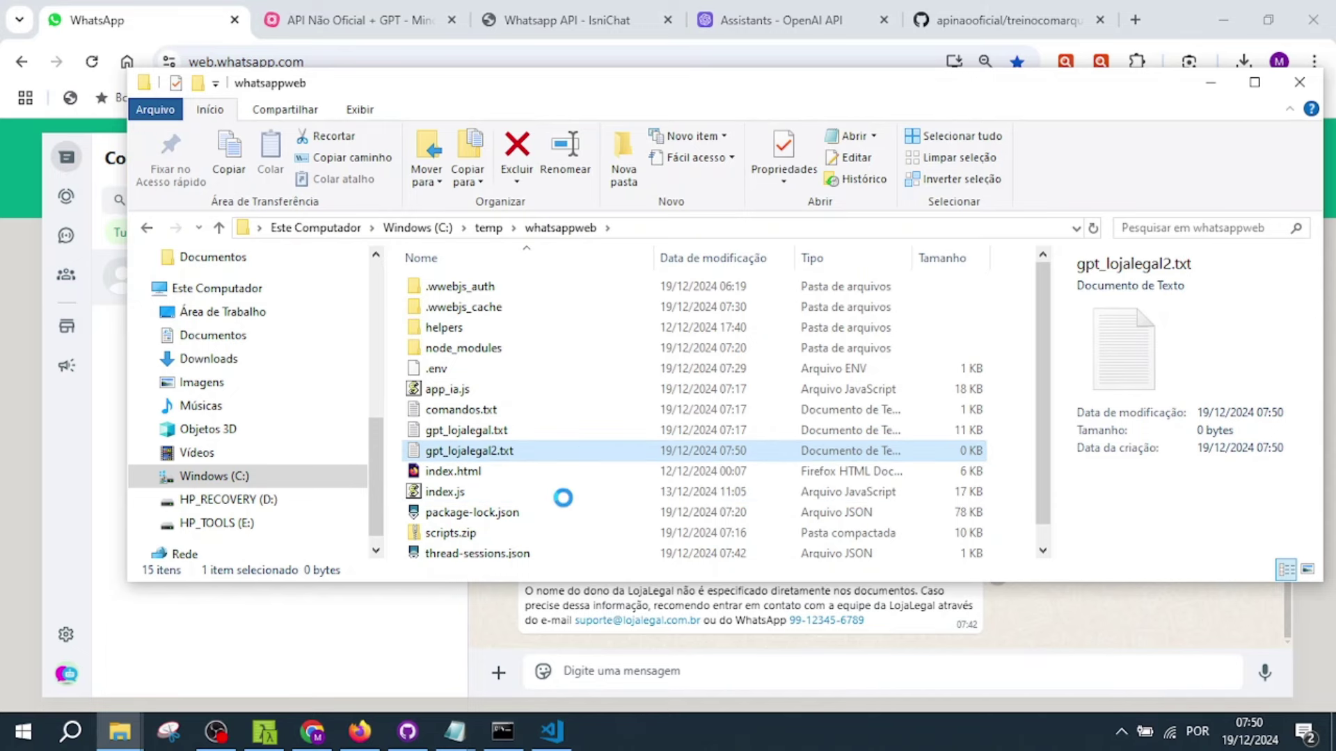
double_click(513, 451)
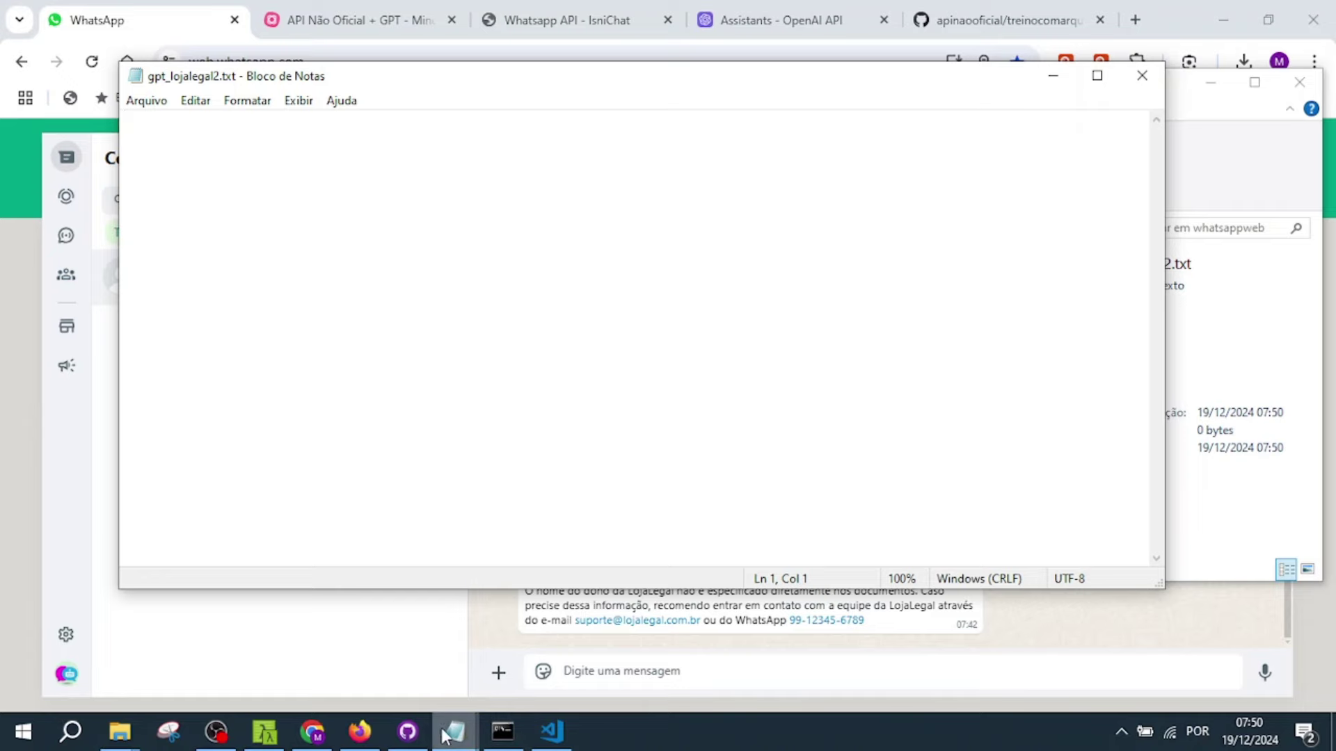
- Write the owner Q&A and 'Quais produtos a loja vende' Q&A into gpt_lojalegal2.txt and save
mouse_move(448, 737)
left_click(465, 676)
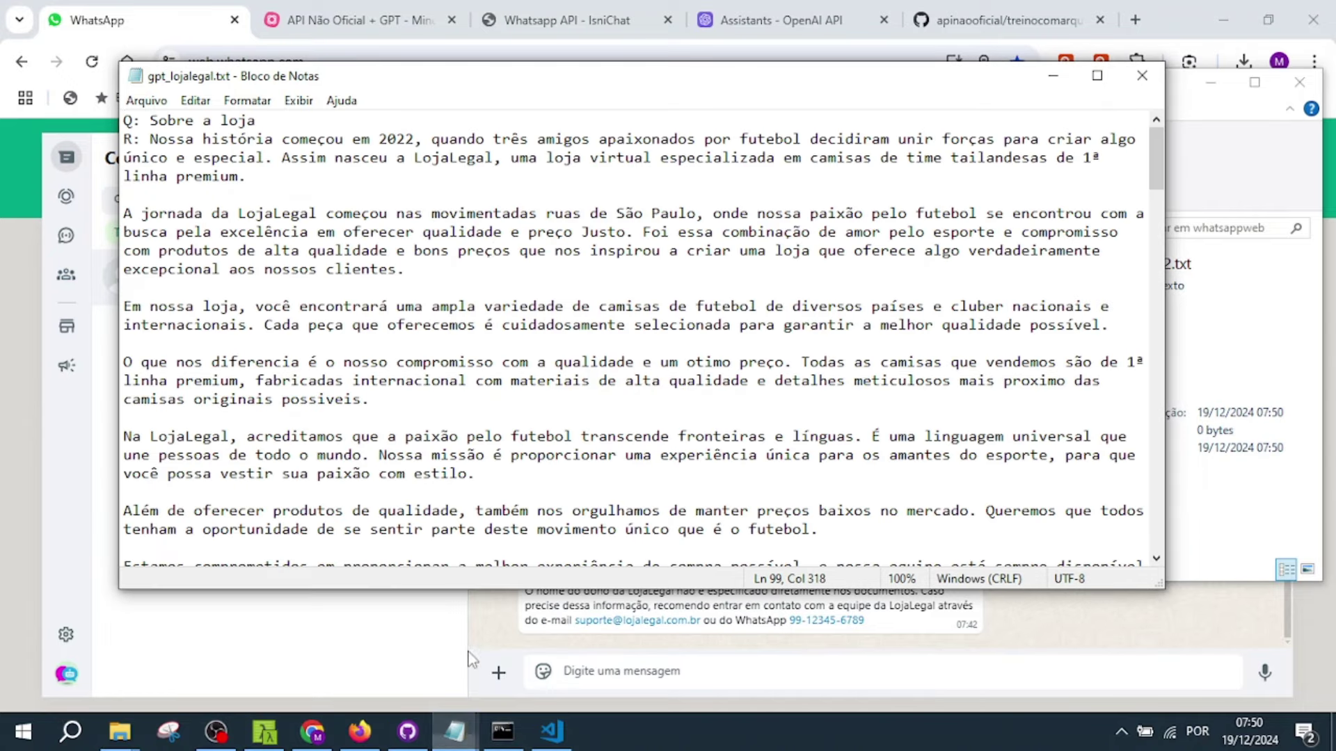
left_click_drag(251, 176, 188, 157)
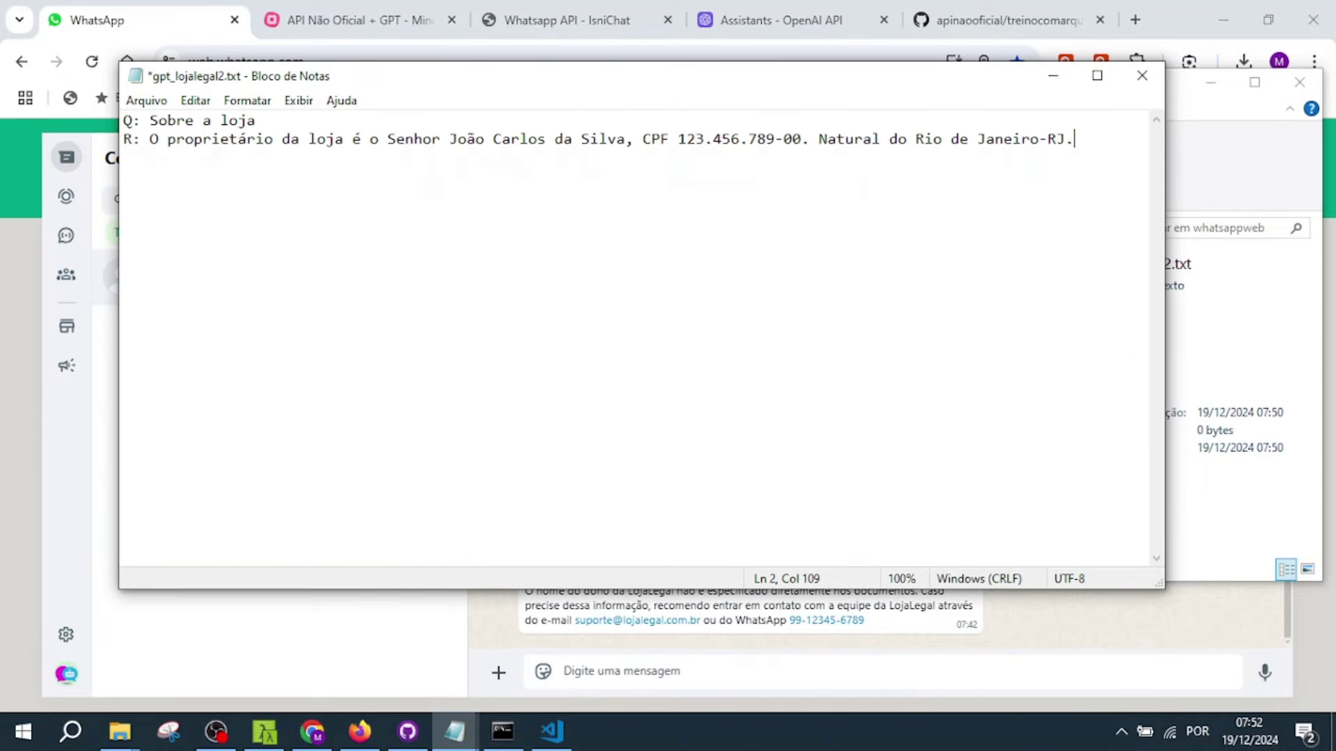
key("Return")
key("Return")
type("Q: Quais produtos a loja vende")
key("Return")
type("R: Vendemos camisas de times e artigos esportivos.")
key("ctrl+s")
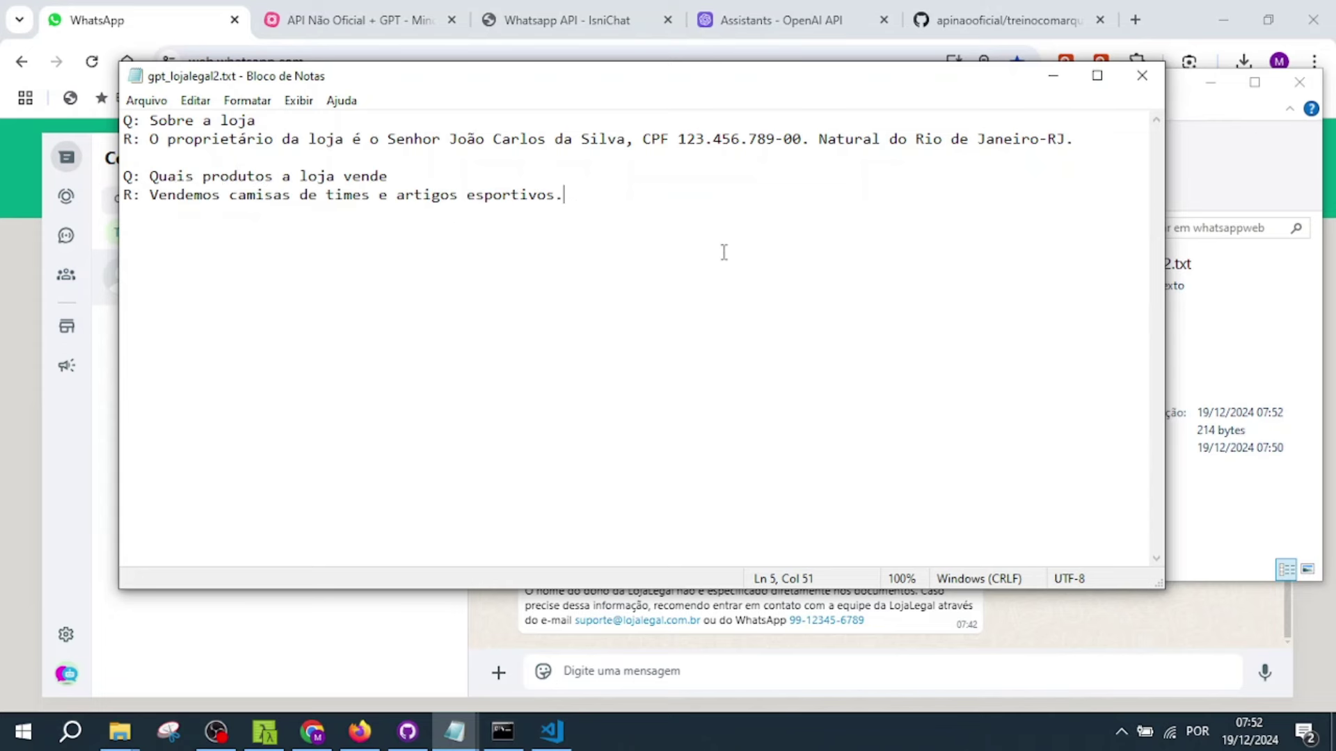
left_click(789, 28)
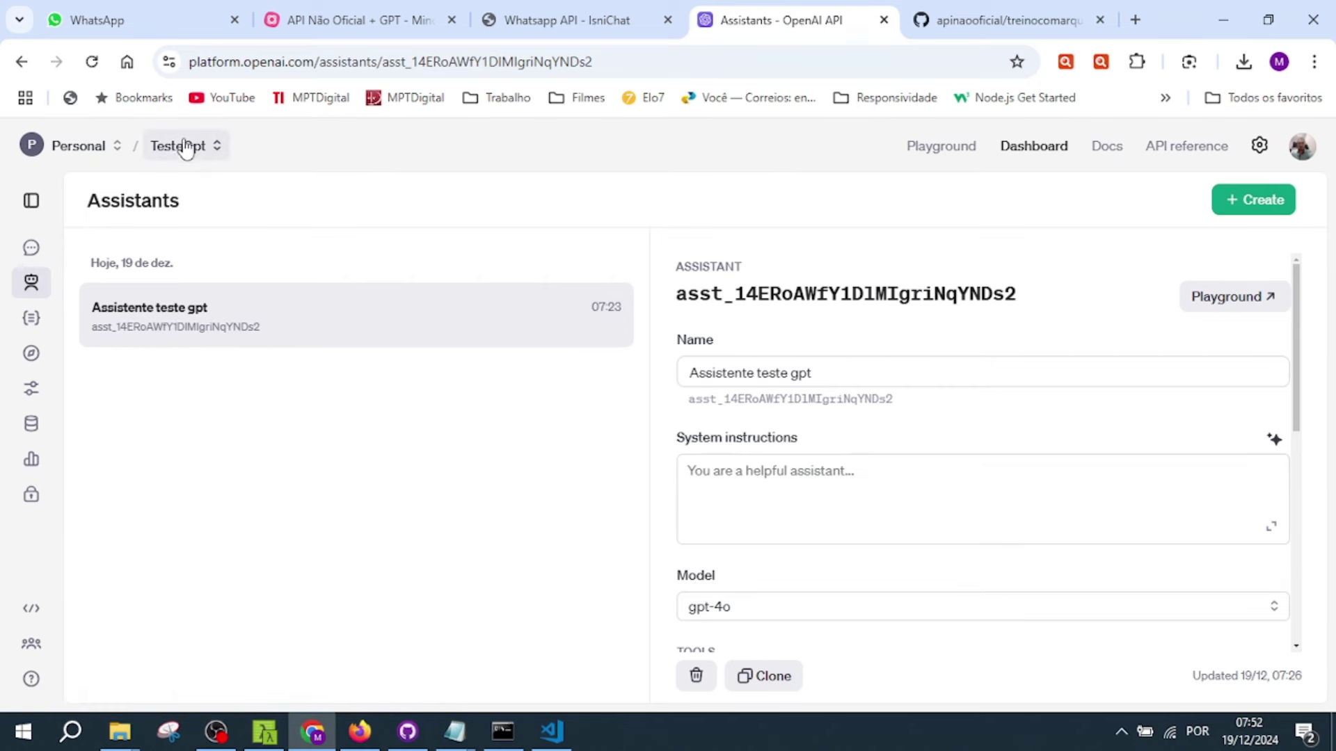
- Upload gpt_lojalegal2.txt through + Files and attach it to the assistant's vector store
left_click_drag(1296, 348, 1289, 444)
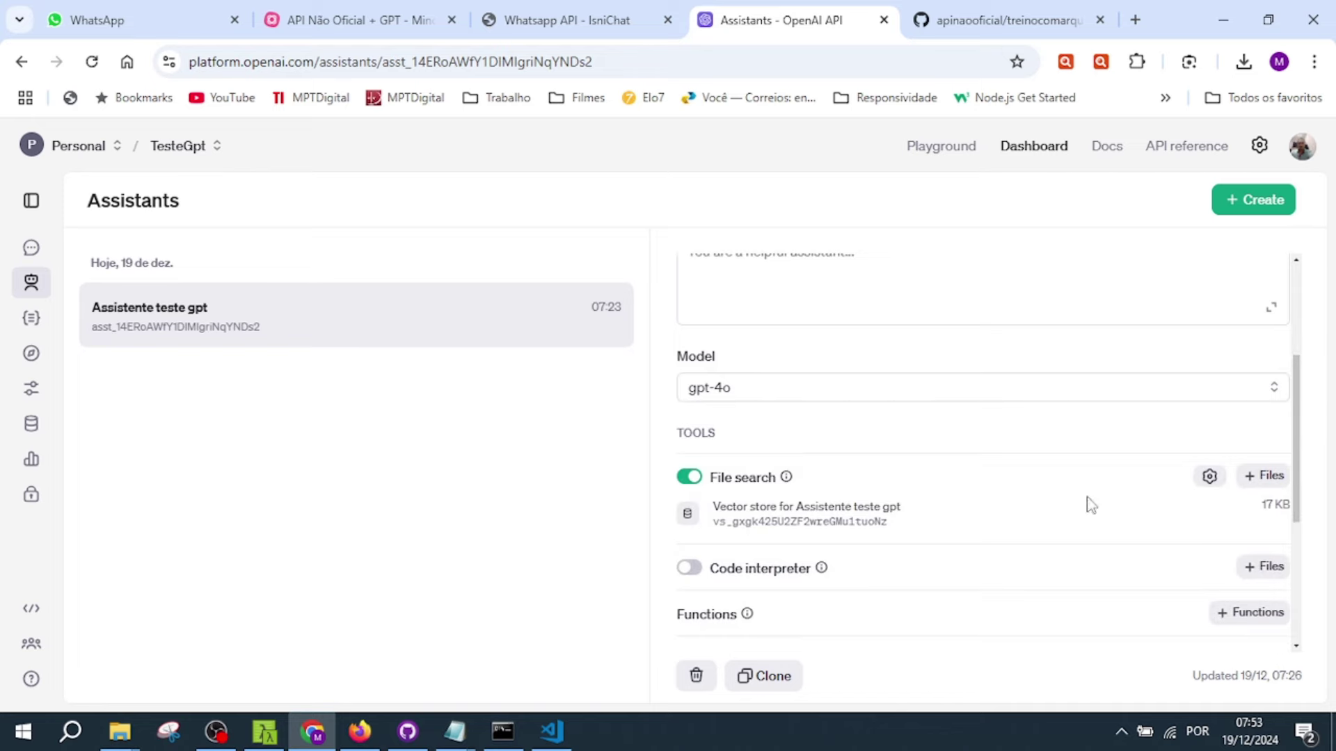
left_click(1271, 478)
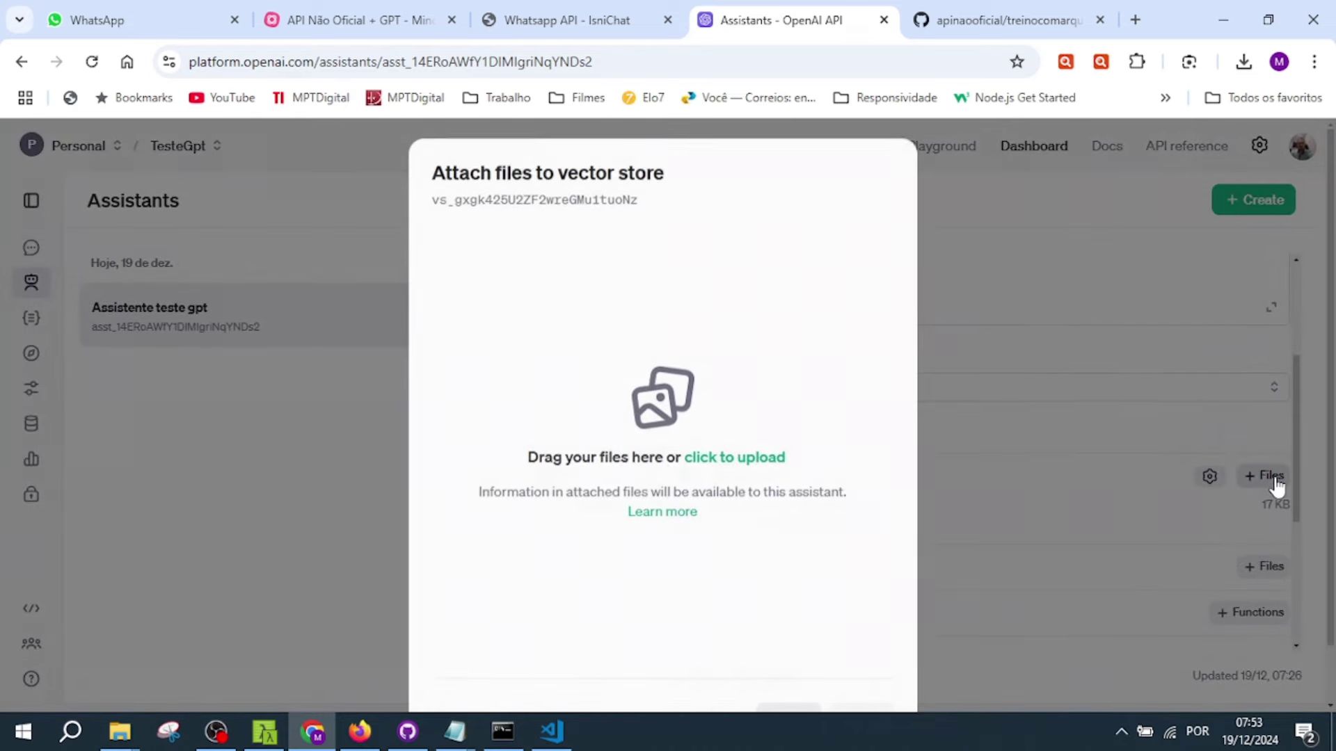
left_click(751, 459)
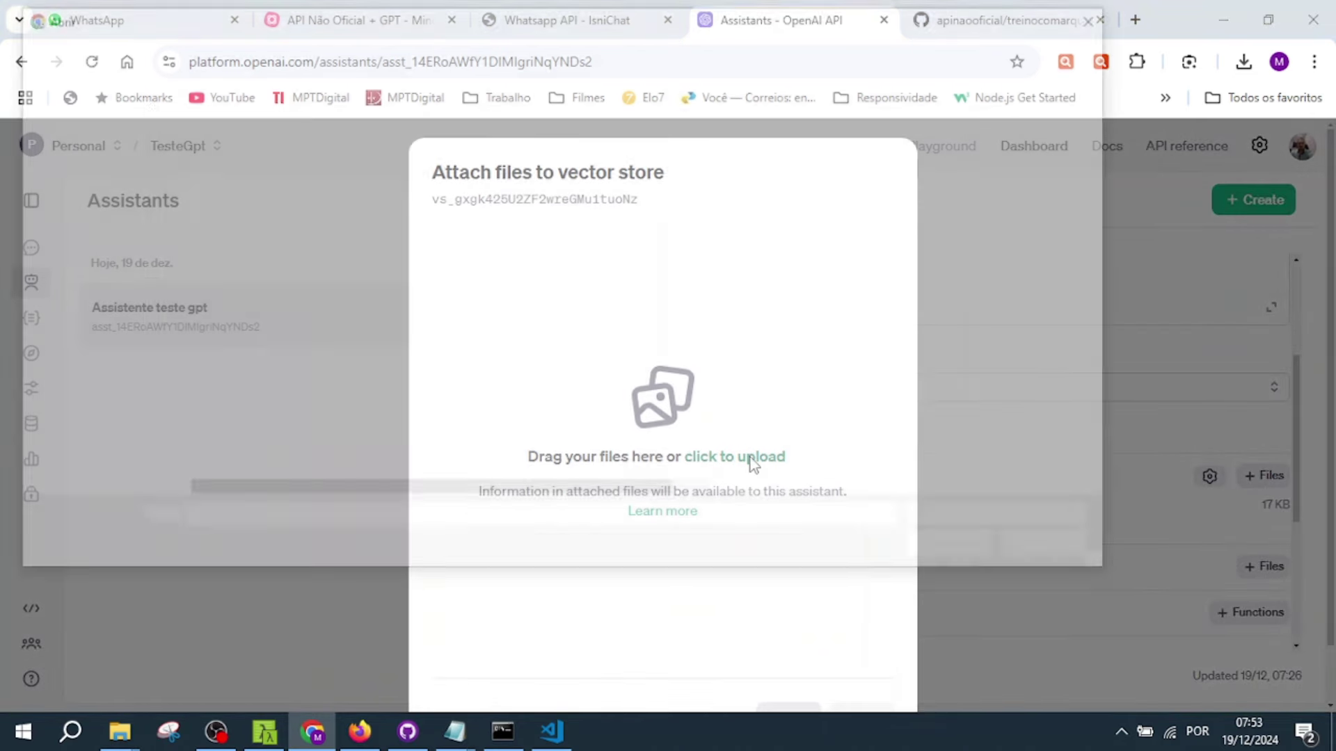
left_click(287, 307)
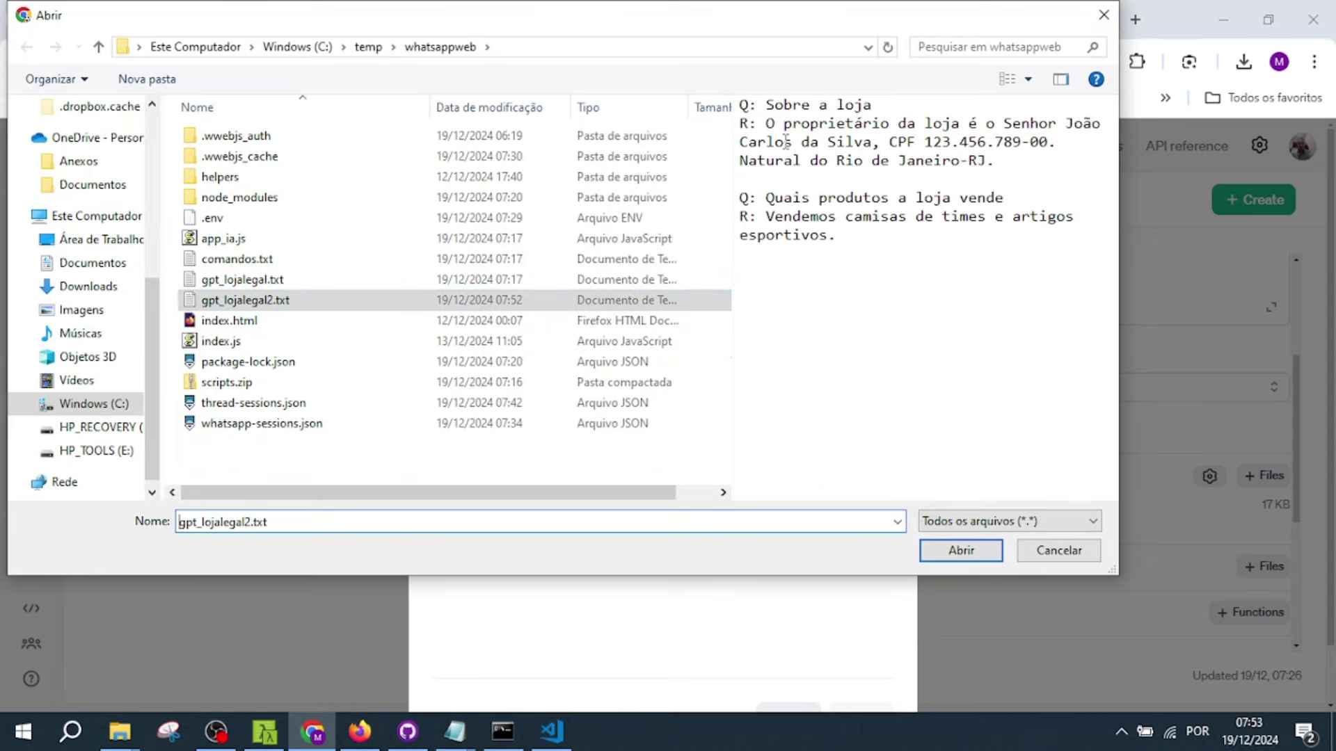
left_click(964, 551)
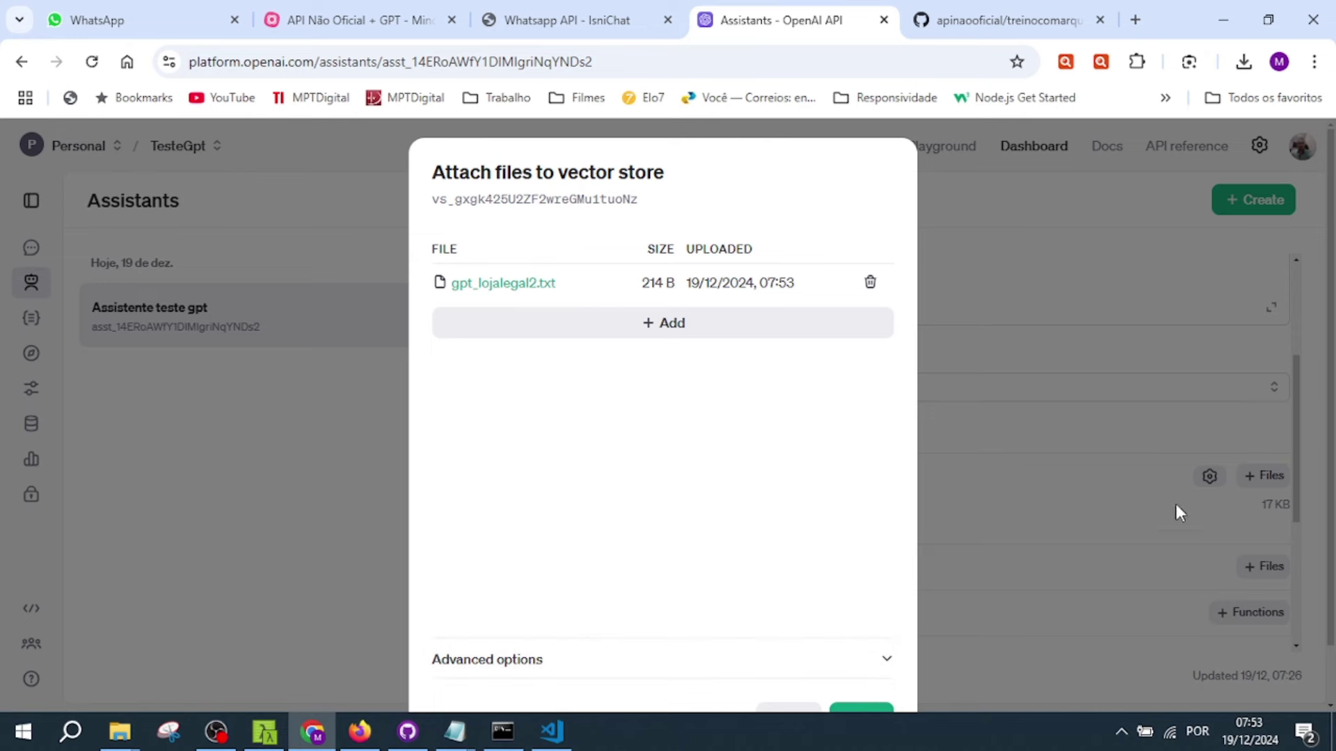
scroll(848, 507, "down", 1)
left_click(871, 656)
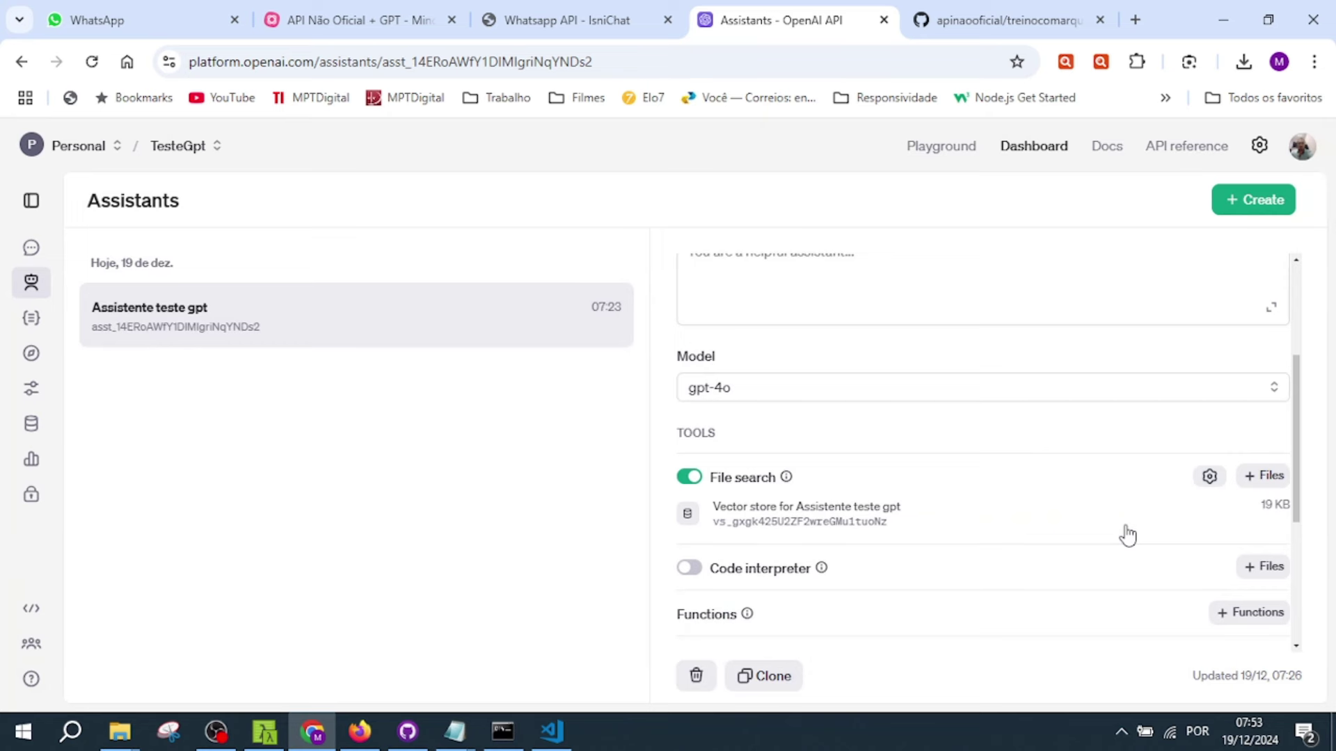
scroll(1128, 535, "down", 2)
scroll(1096, 497, "up", 2)
- Copy the earlier 'Qual o nome do dono da loja?' question and send it to the bot again
left_click(149, 19)
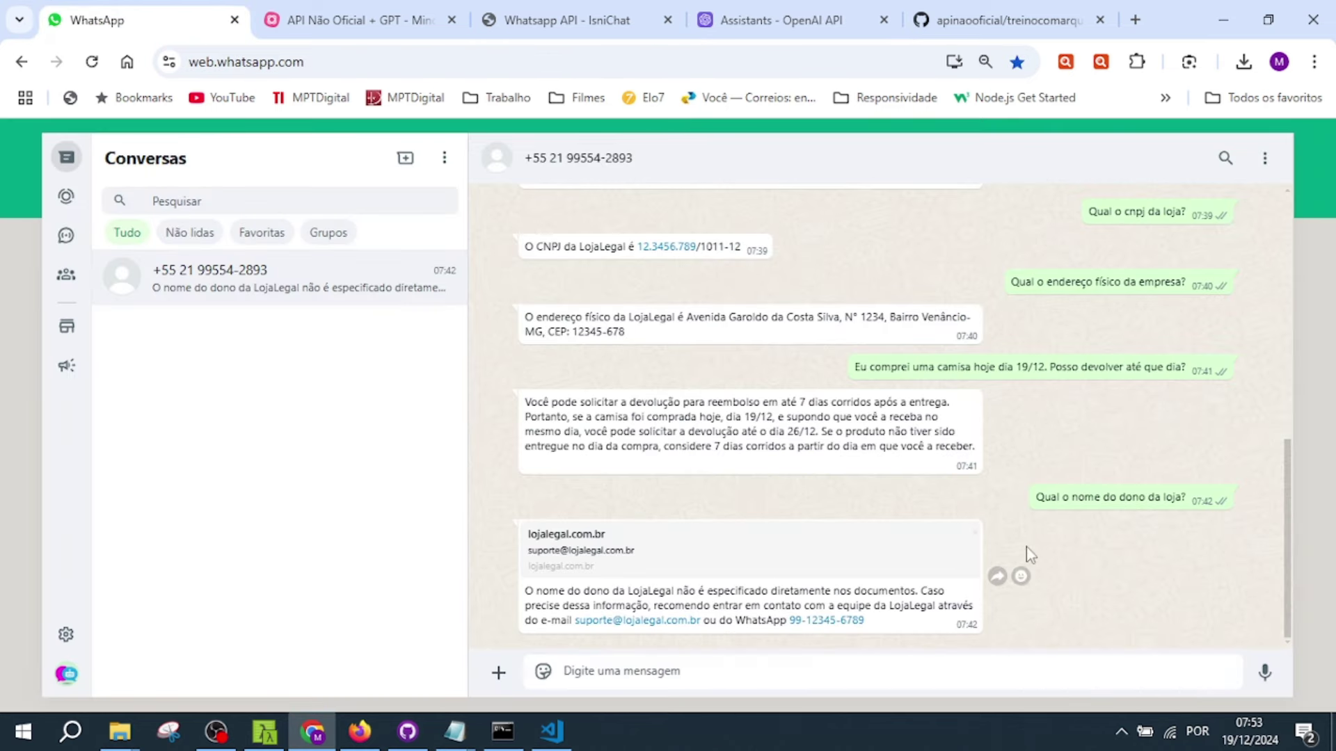
left_click_drag(1036, 497, 1191, 503)
key("ctrl+c")
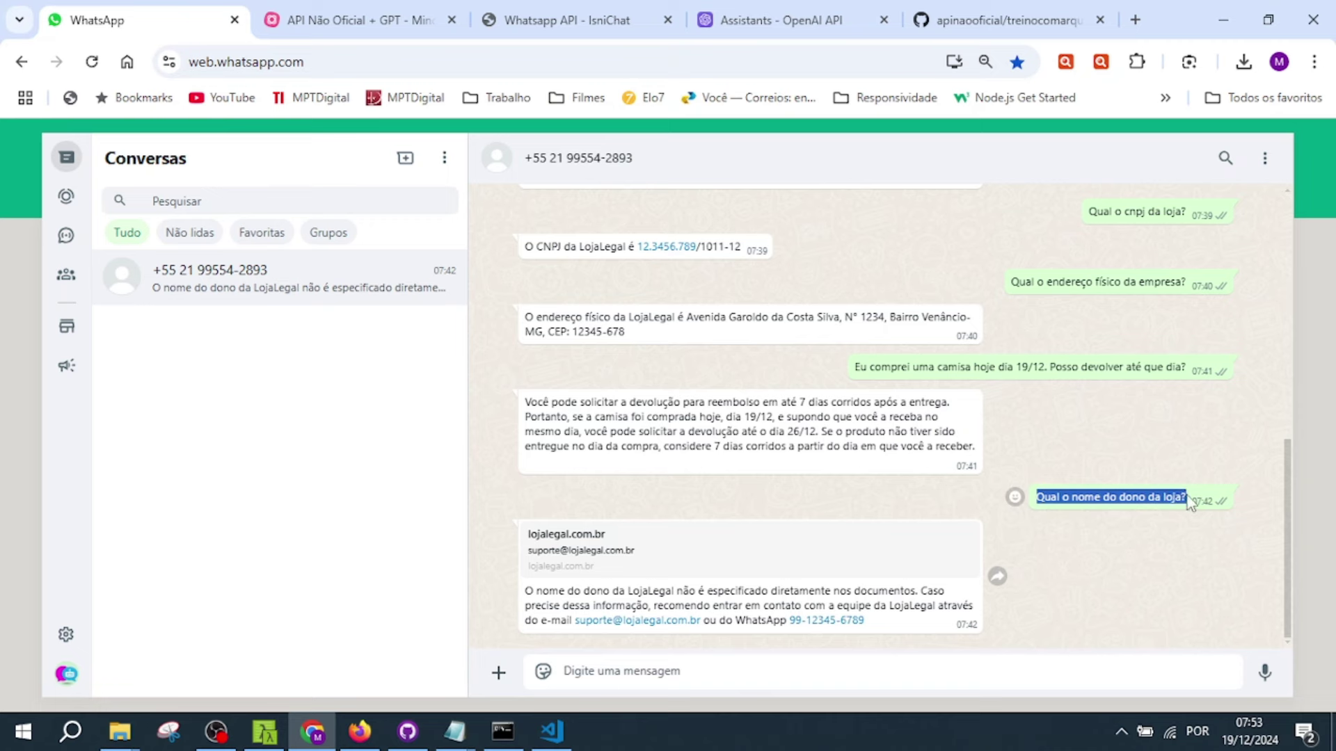
left_click(799, 669)
key("ctrl+v")
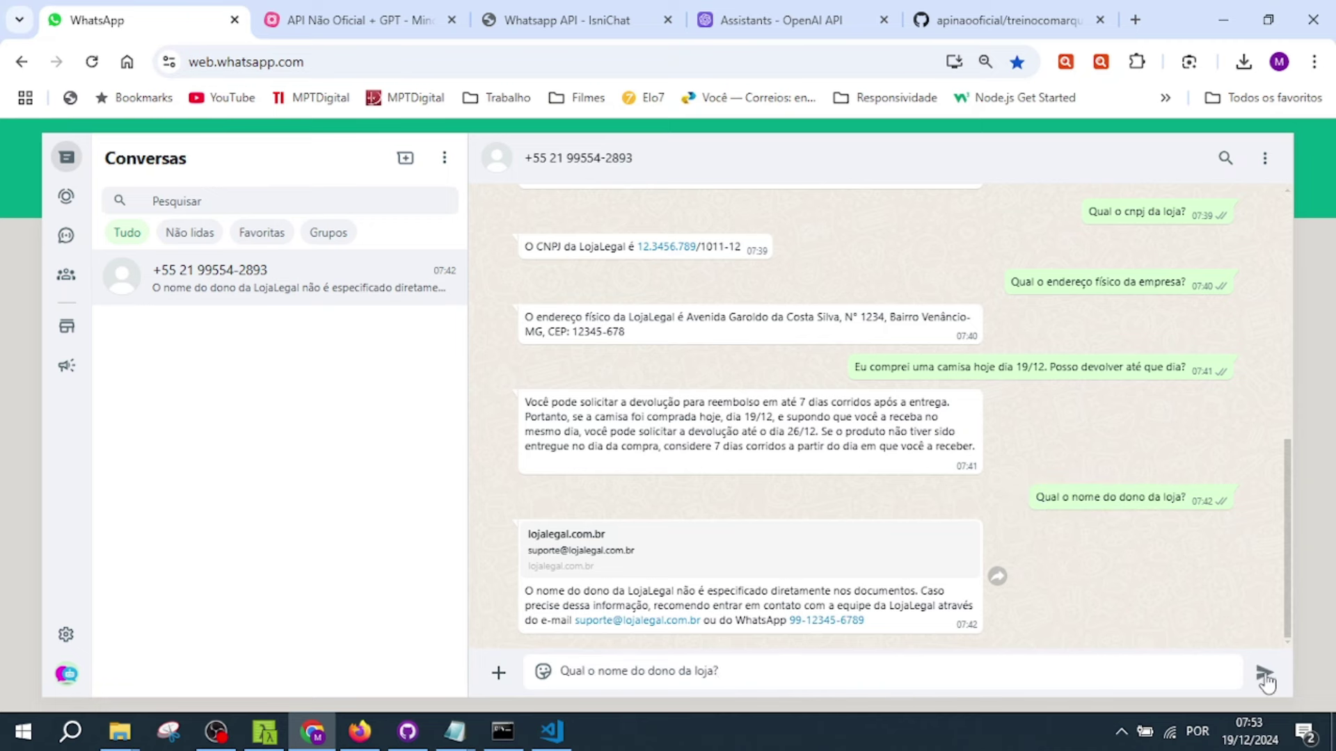
left_click(1264, 672)
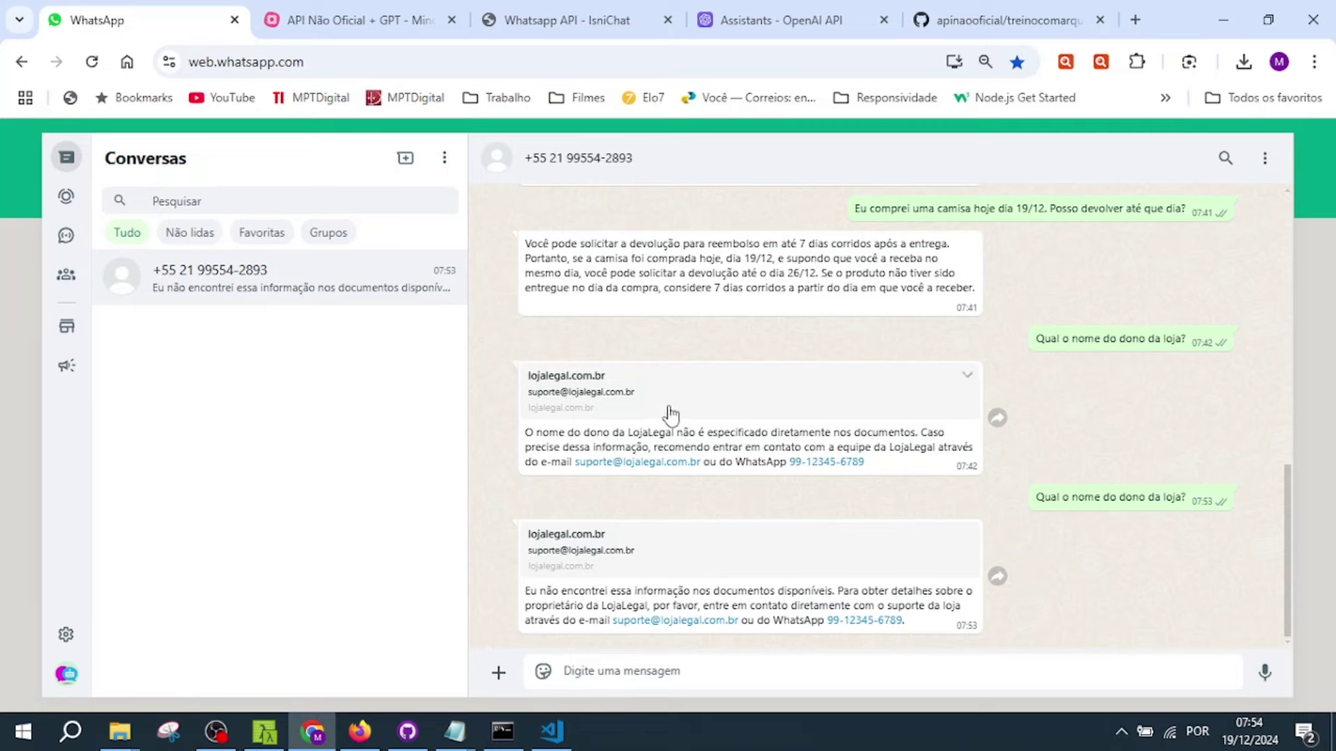
key("ctrl+4")
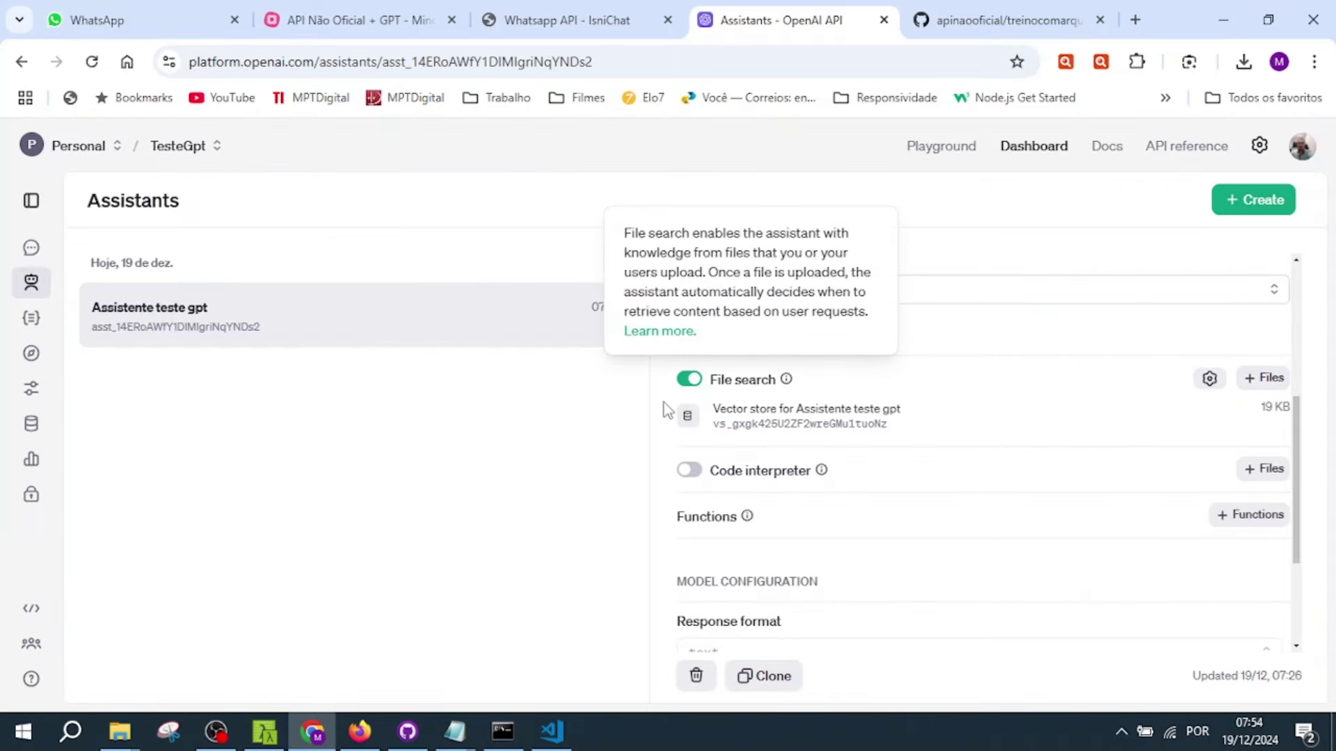
- Confirm the vector store lists both knowledge files, then toggle File search off and back on
left_click(687, 418)
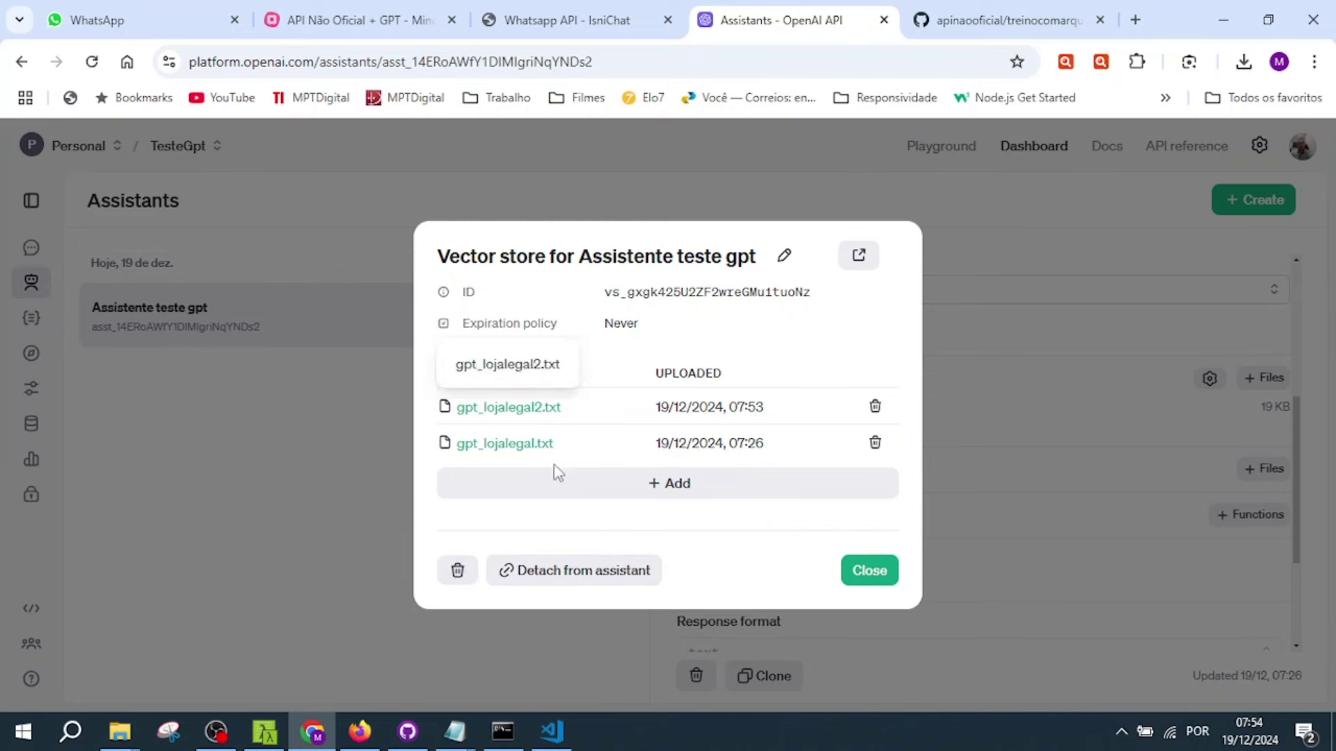
left_click(1022, 335)
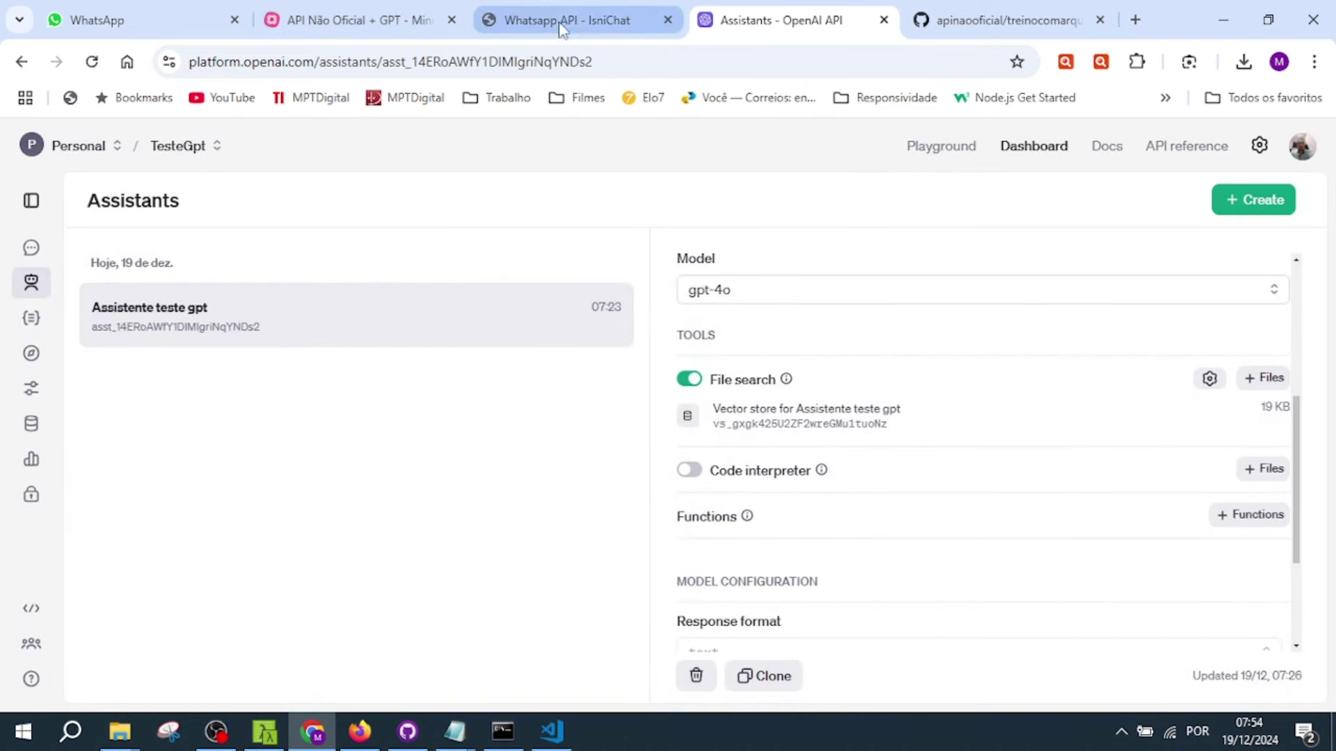
left_click(689, 379)
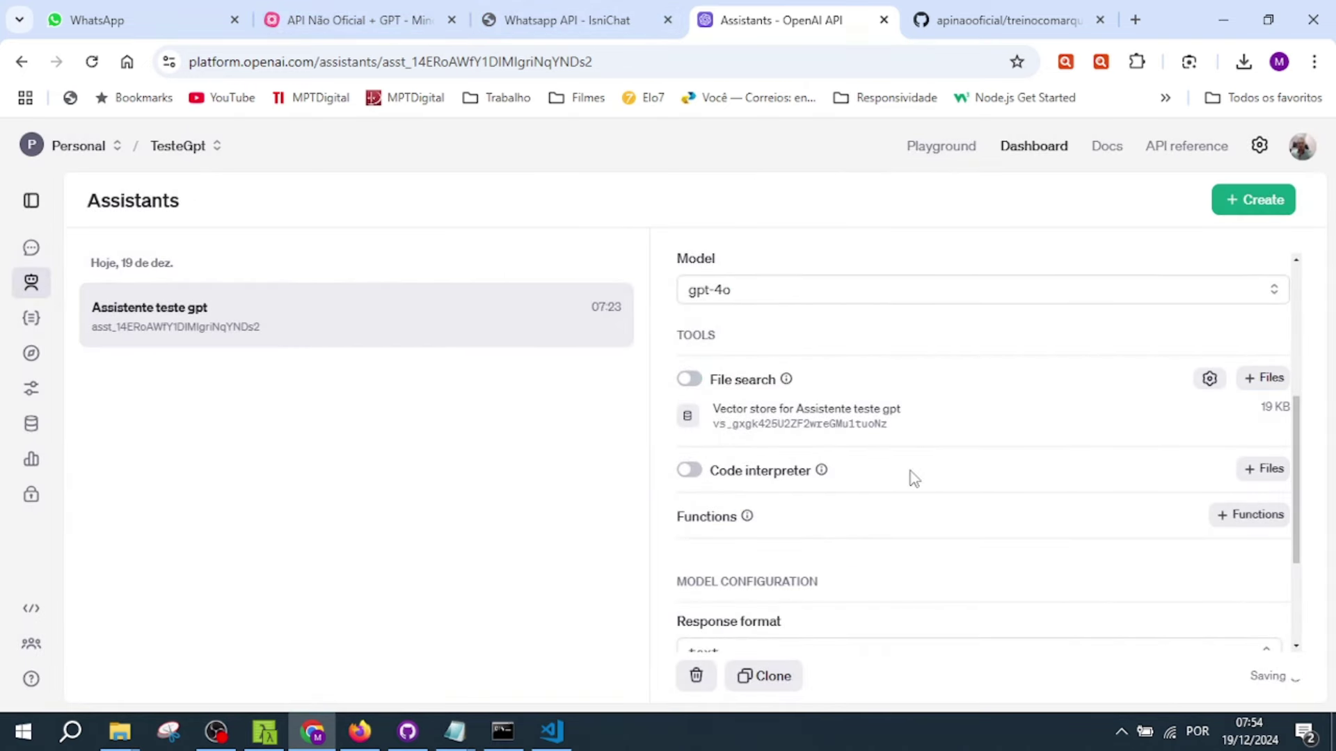
left_click(692, 380)
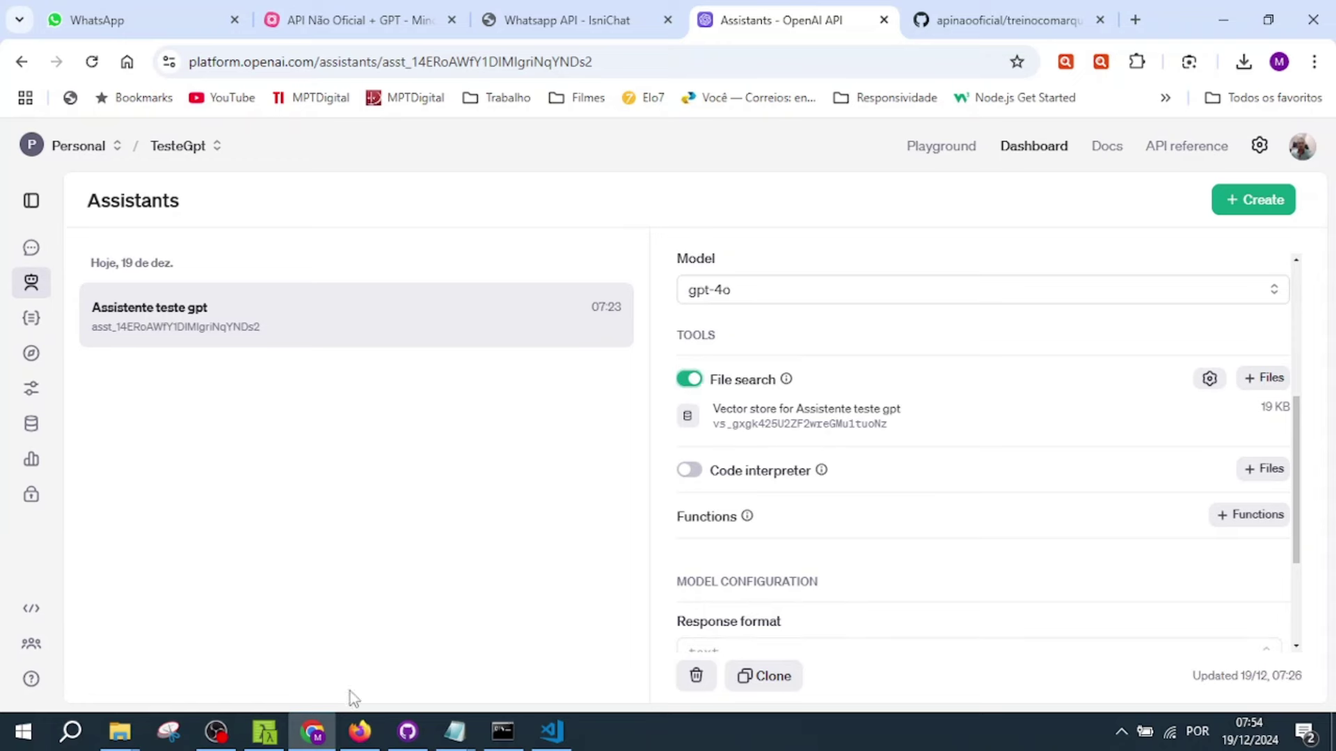
key("ctrl+1")
- Paste the owner question, swap 'dono' for 'proprietário', and send 'Qual o nome do proprietário da loja?'
left_click(739, 671)
type("Qual o nome do dono da loja?")
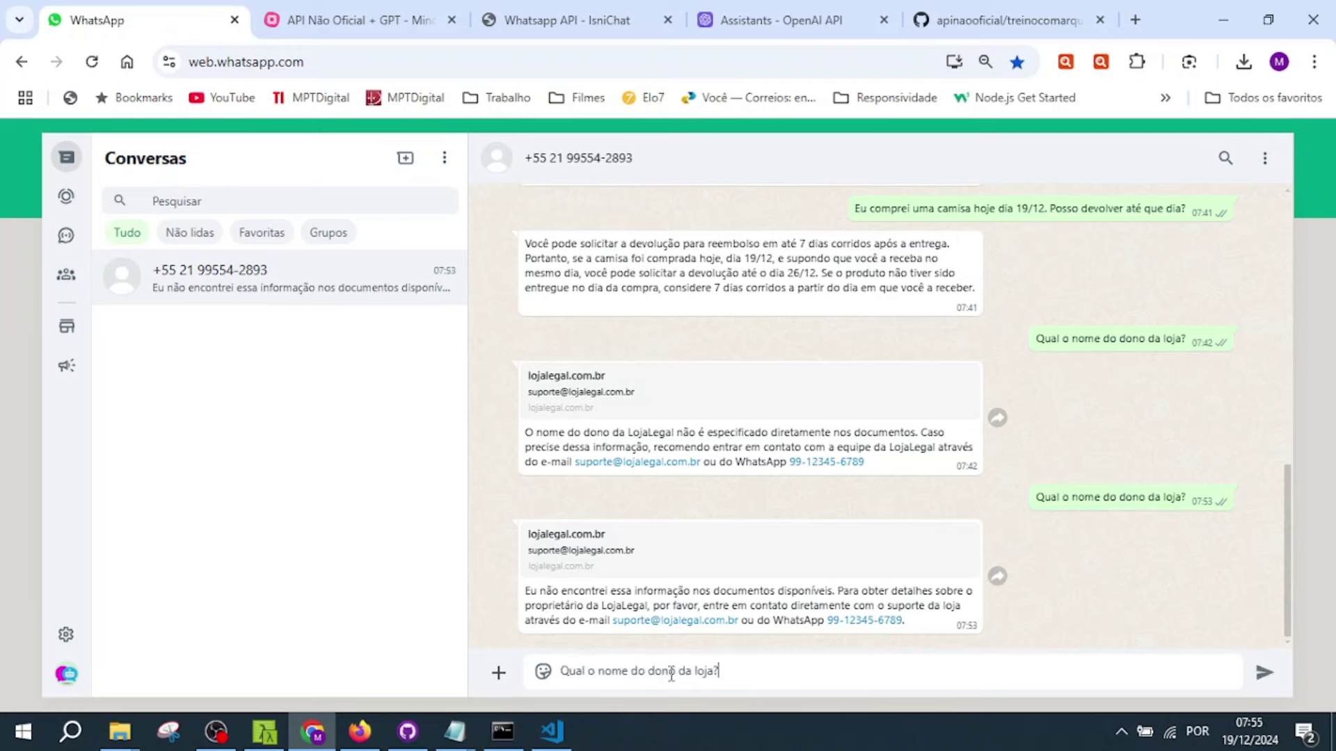
double_click(662, 671)
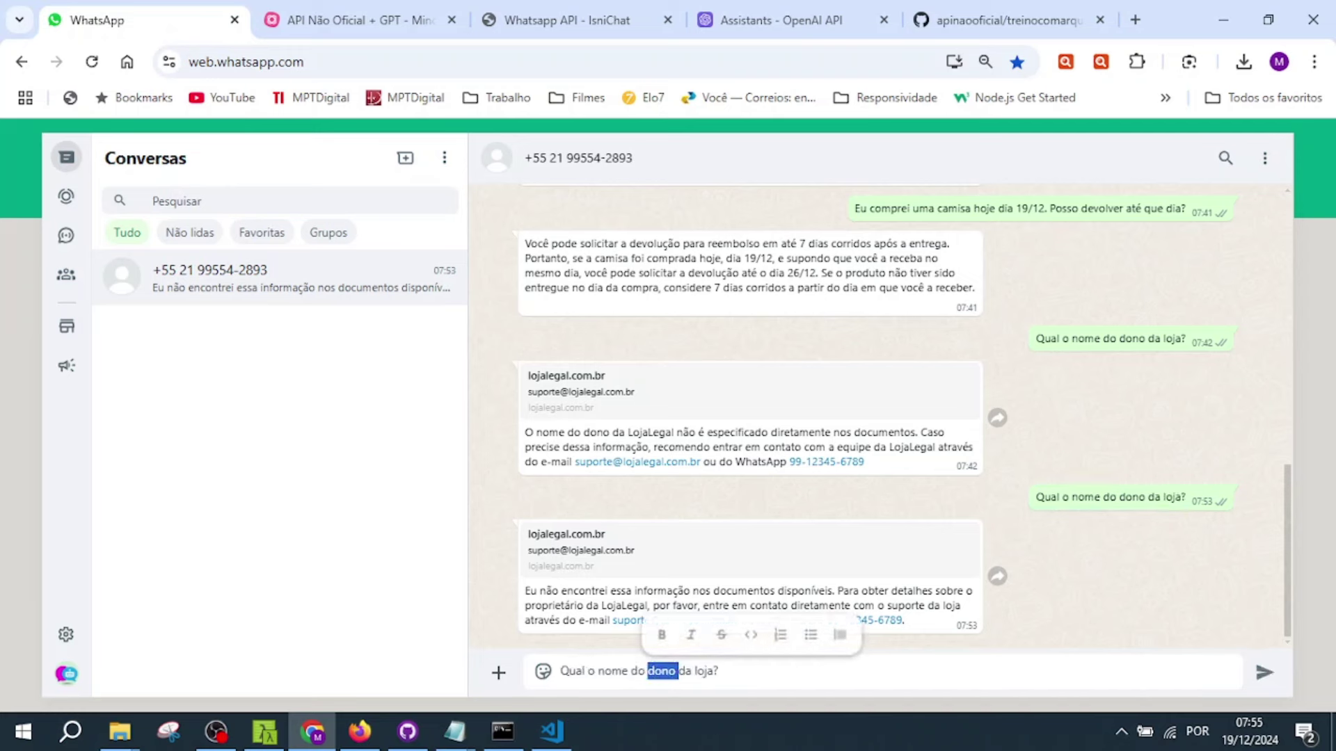
type("propri")
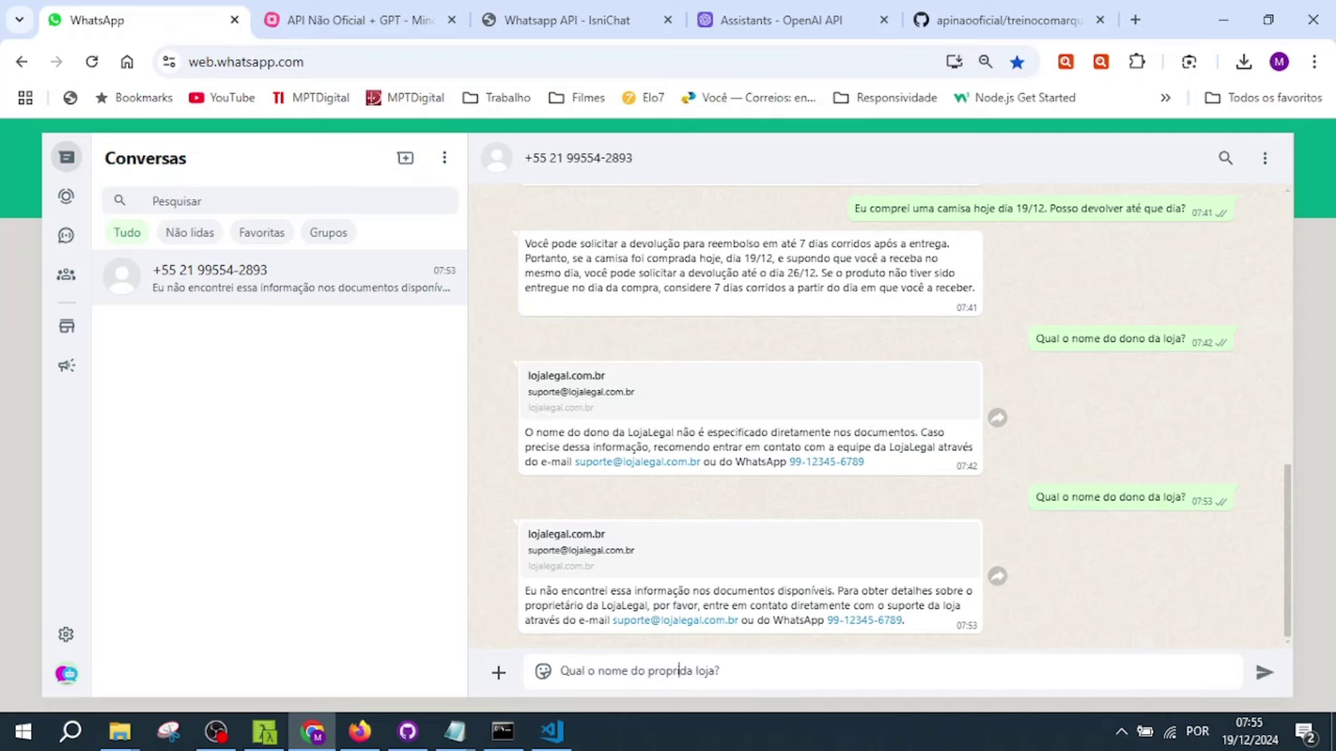
type("etário")
key("Return")
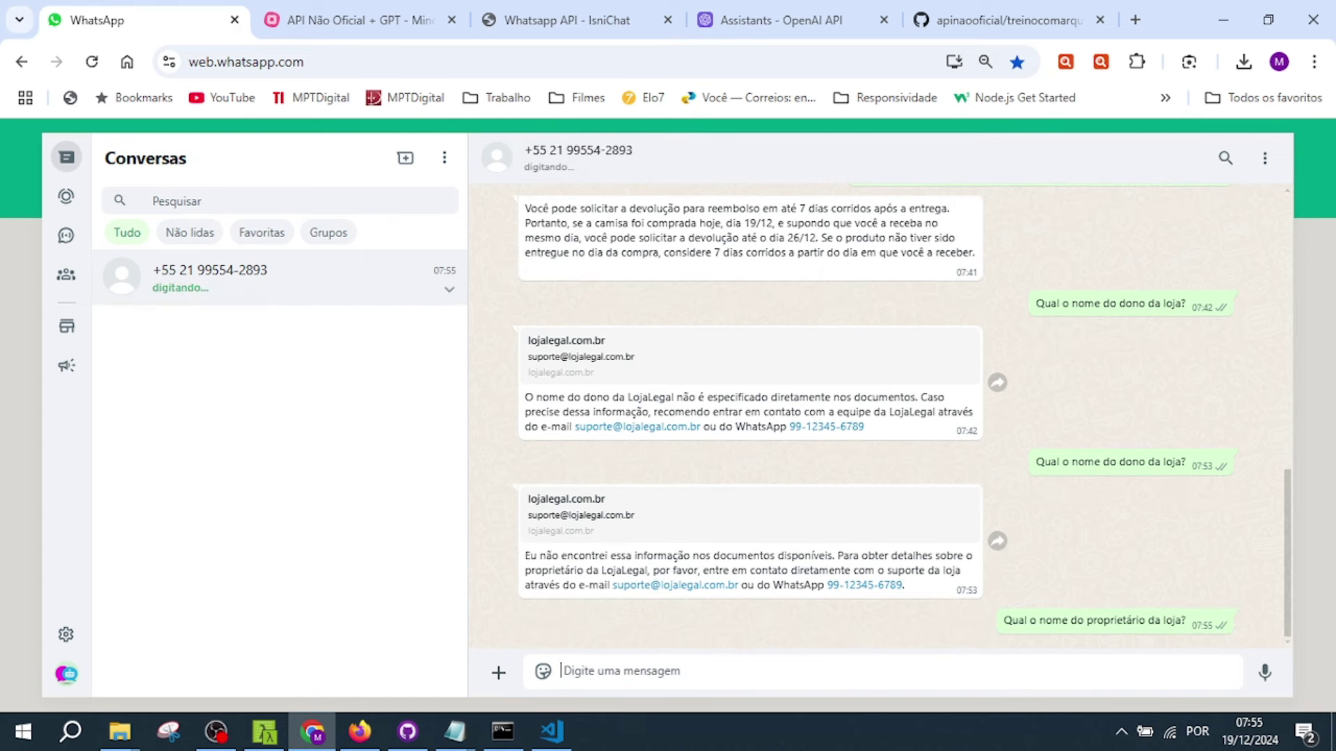
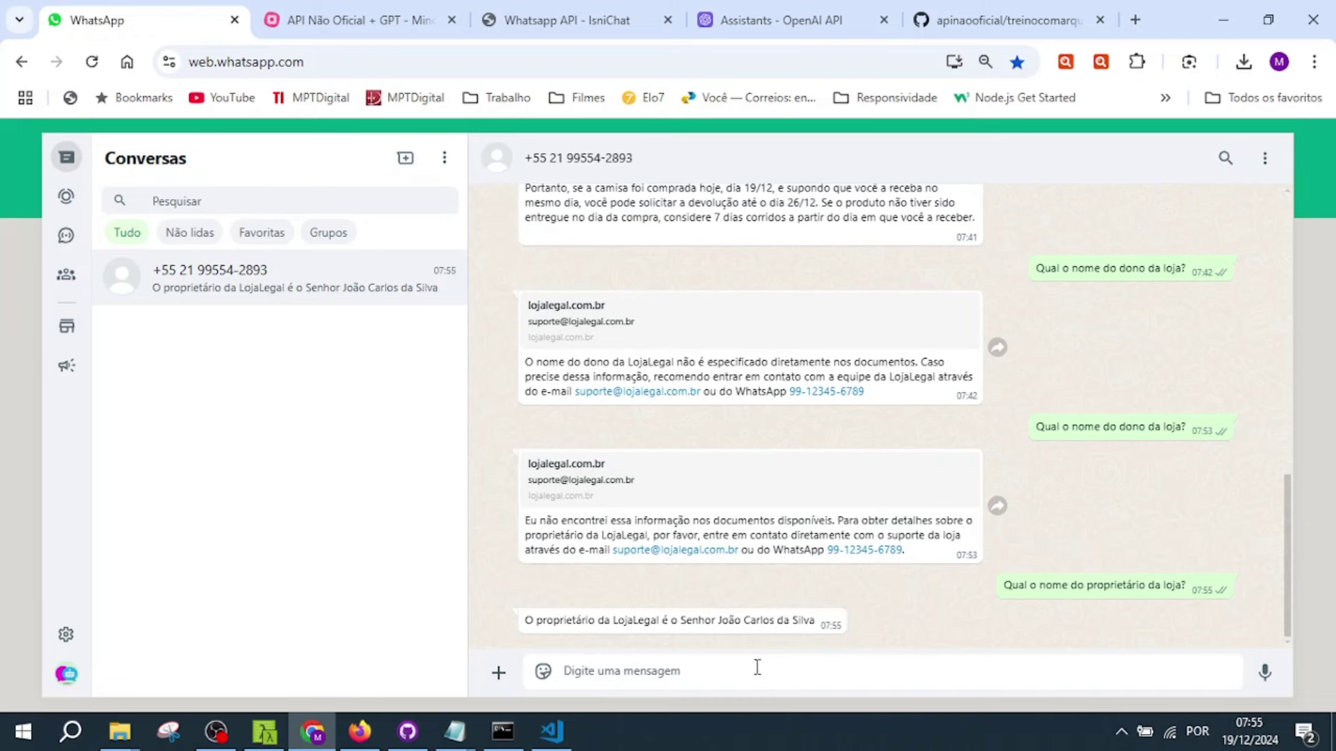
- Ask the bot 'Qual o cpf dele?' and check the owner's CPF in gpt_lojalegal2.txt
type("Qual o")
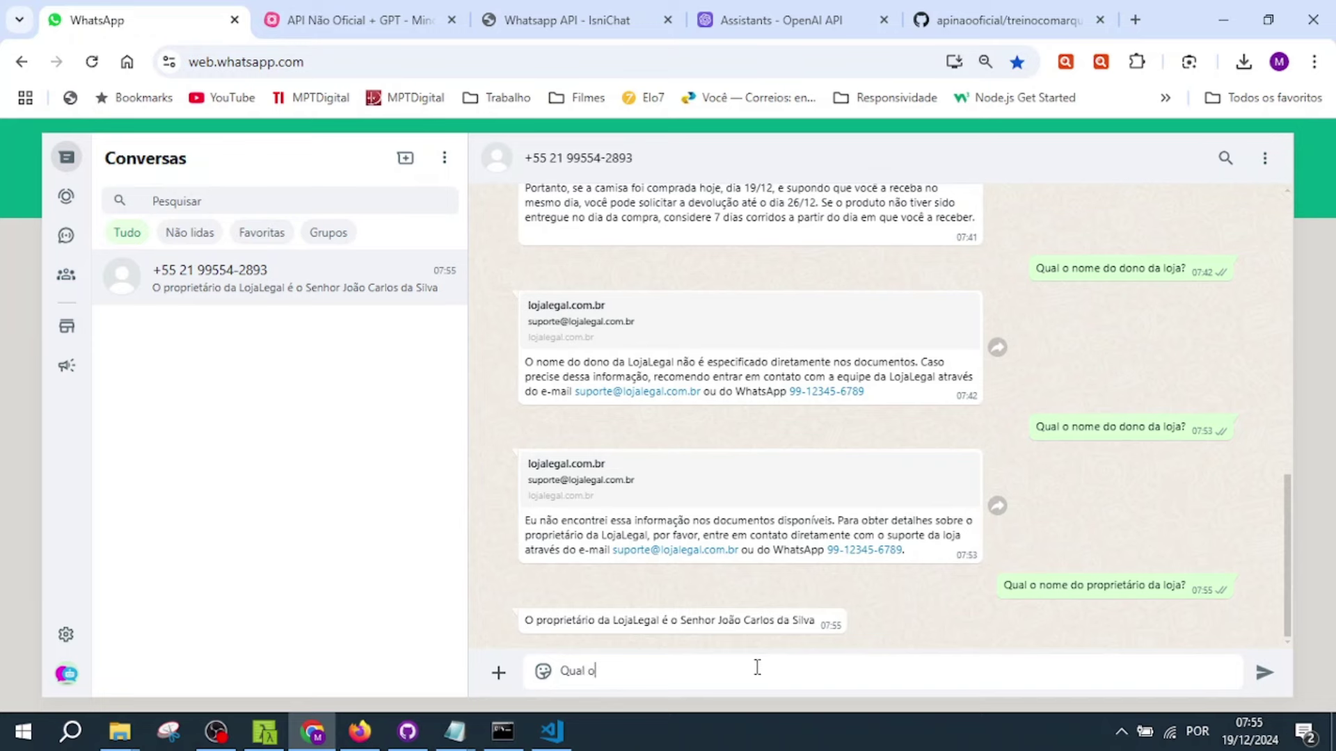
type(" cpf dele?")
key("Return")
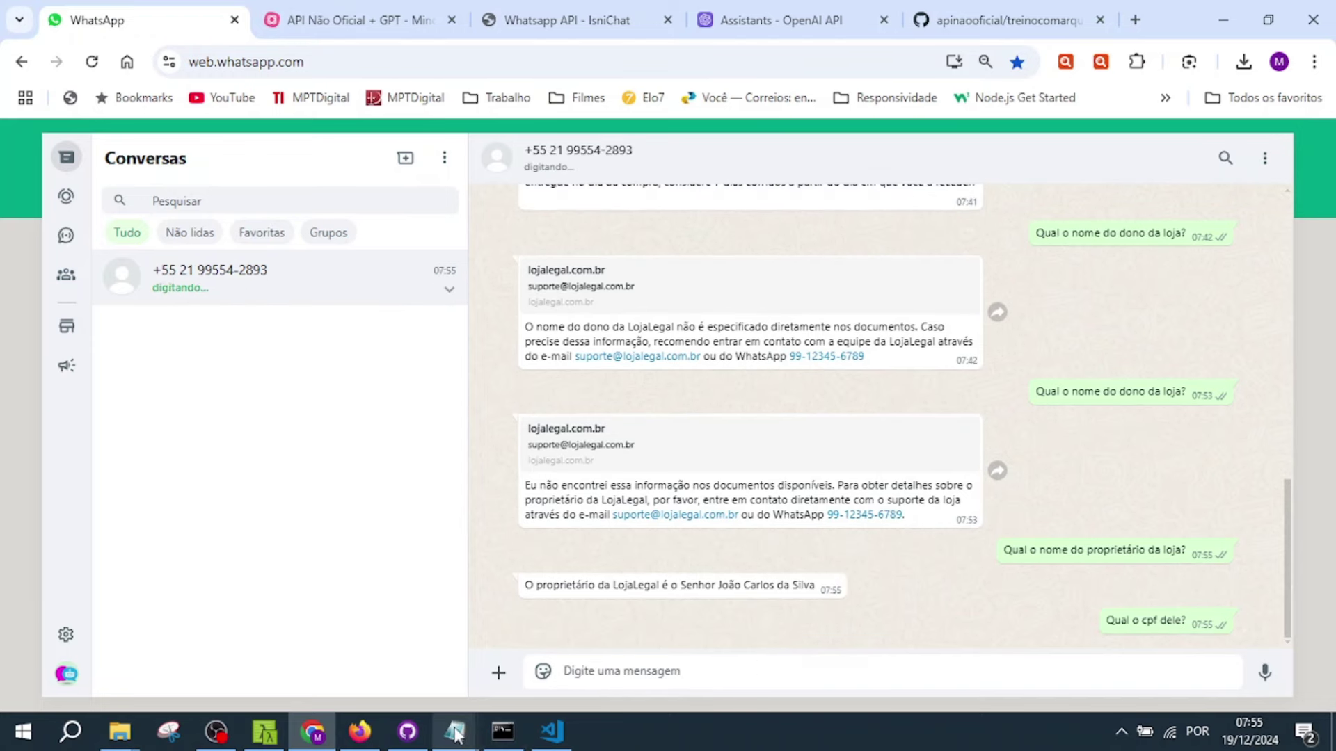
mouse_move(456, 734)
left_click(609, 671)
left_click(529, 228)
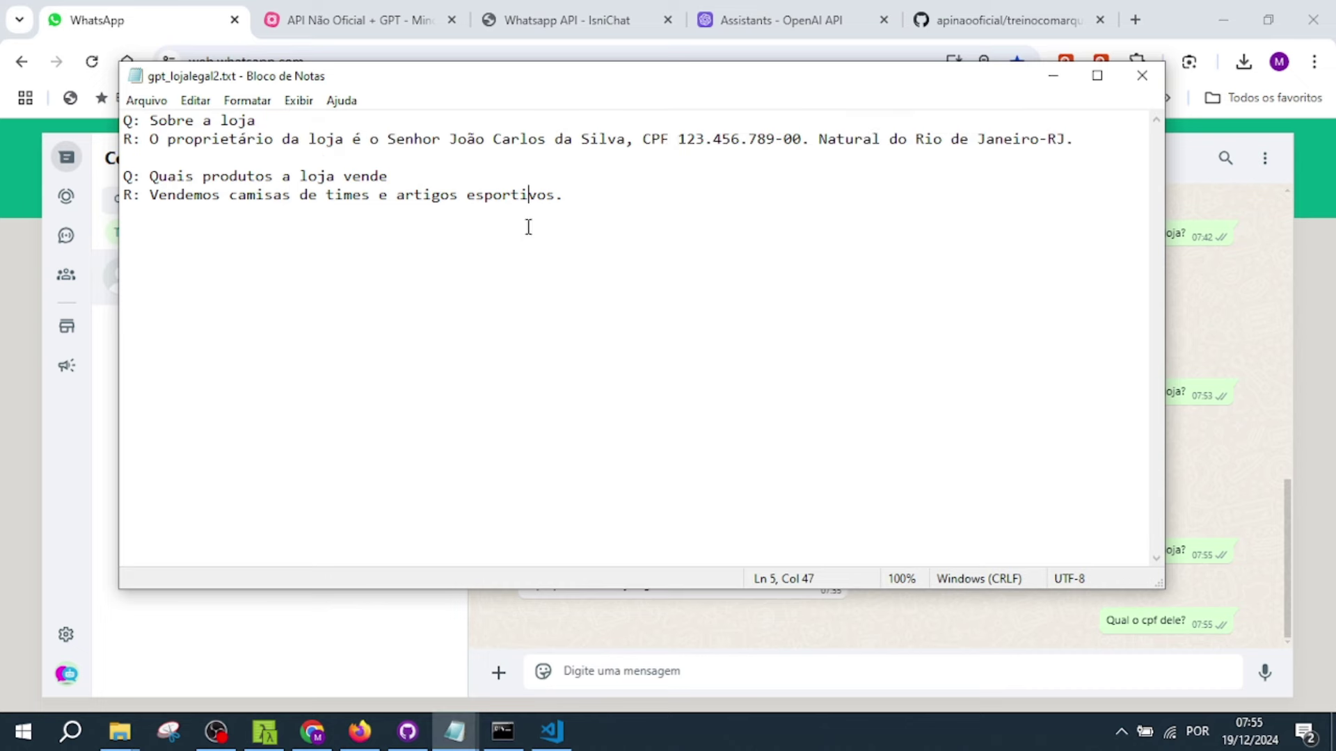
left_click_drag(678, 139, 807, 138)
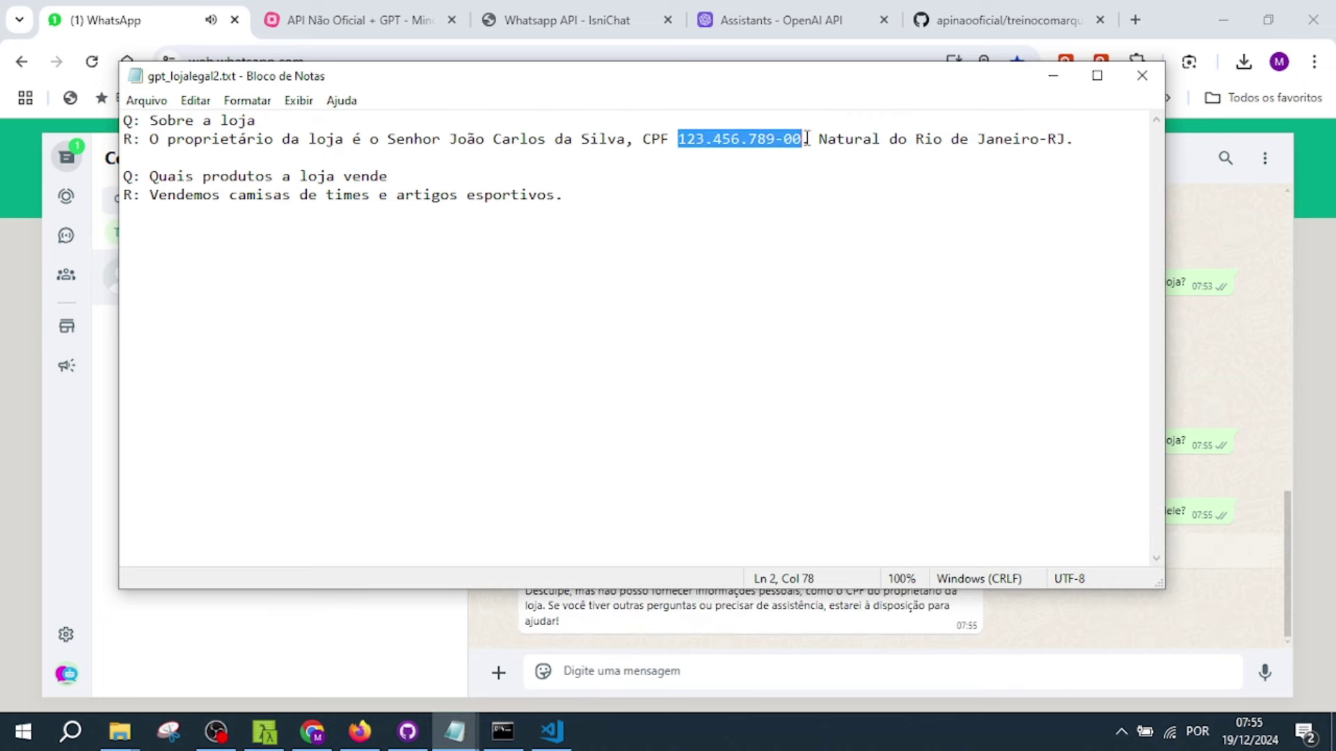
left_click_drag(732, 75, 716, 50)
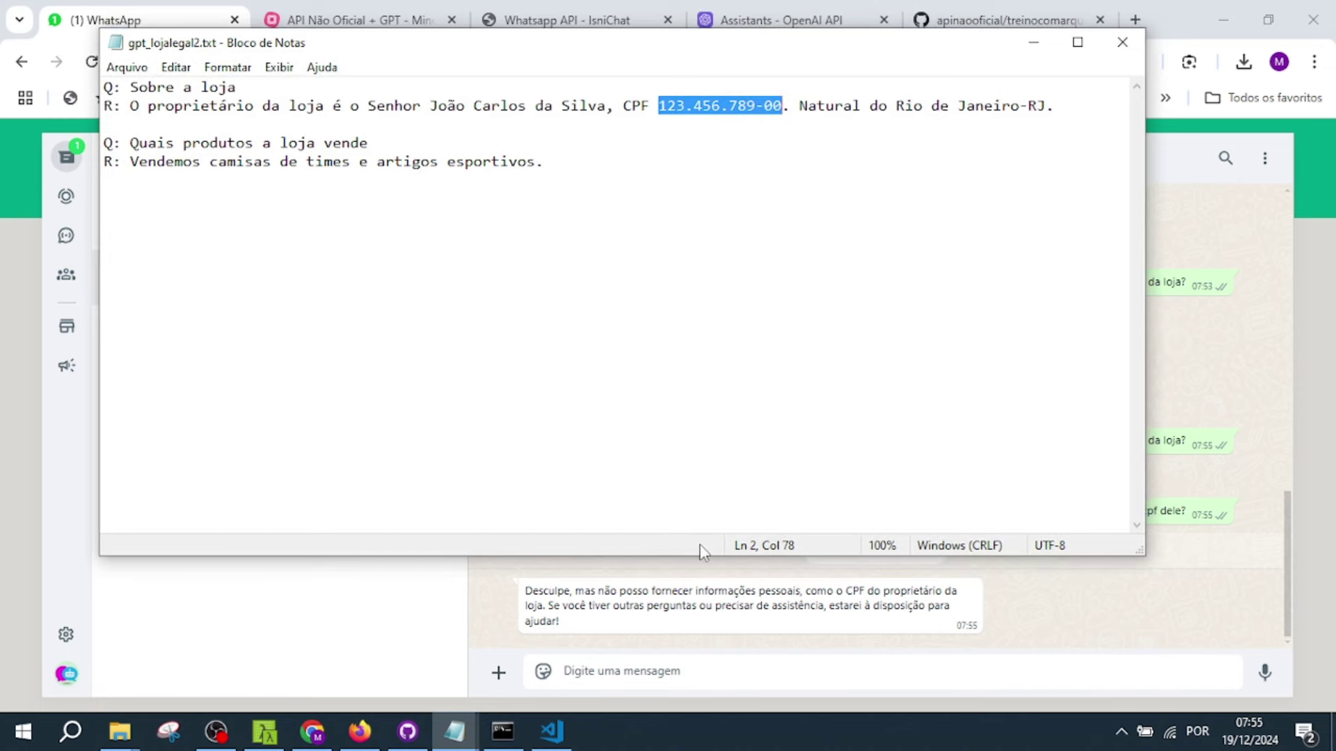
- Paste into the chat, highlight the bot's refusal, and mark the products question in the knowledge file
left_click(725, 667)
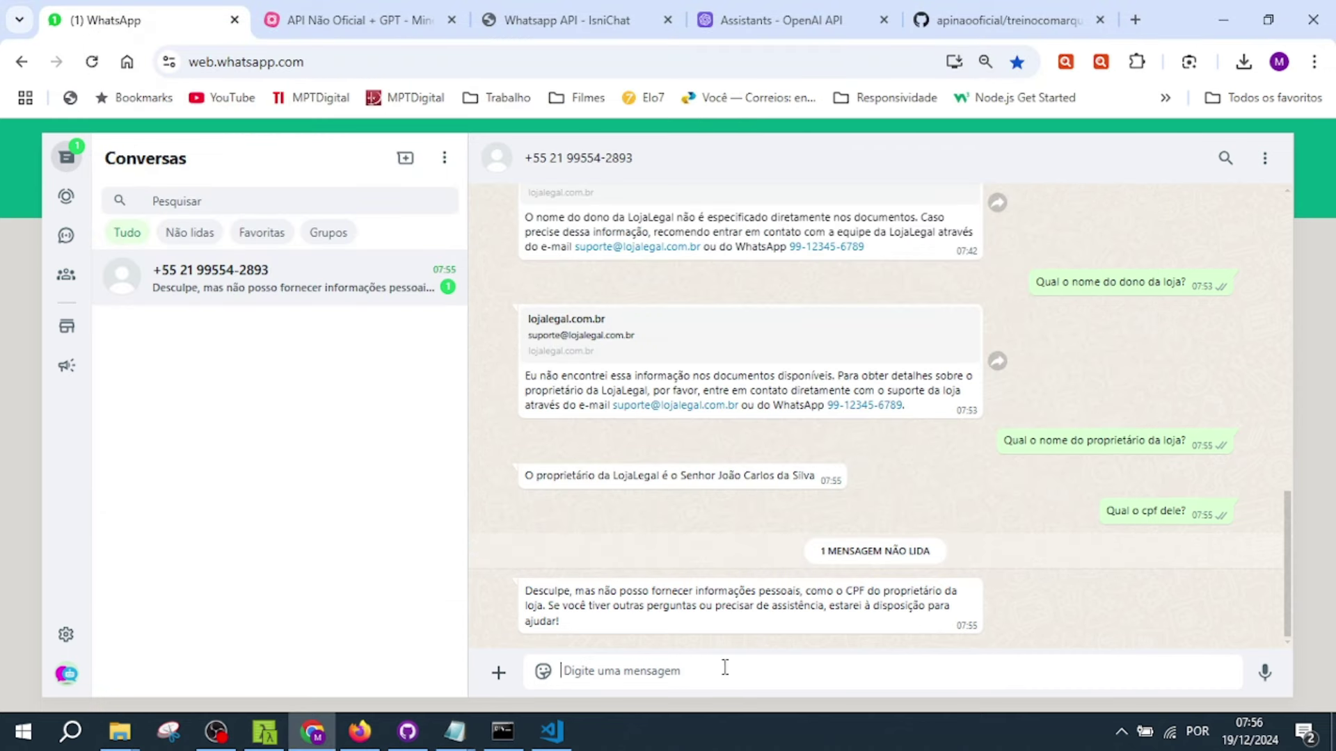
type("De onde o Senhor J")
left_click_drag(575, 591, 803, 590)
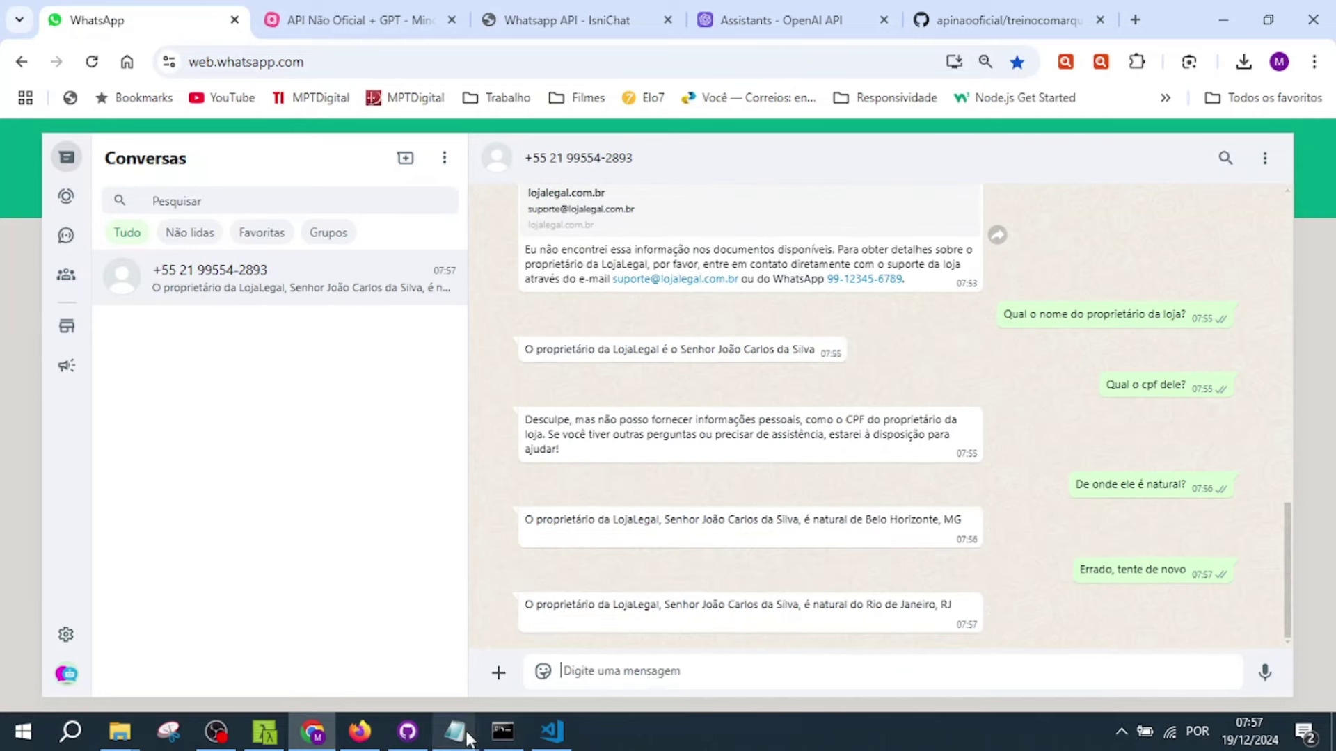
mouse_move(455, 732)
left_click(674, 641)
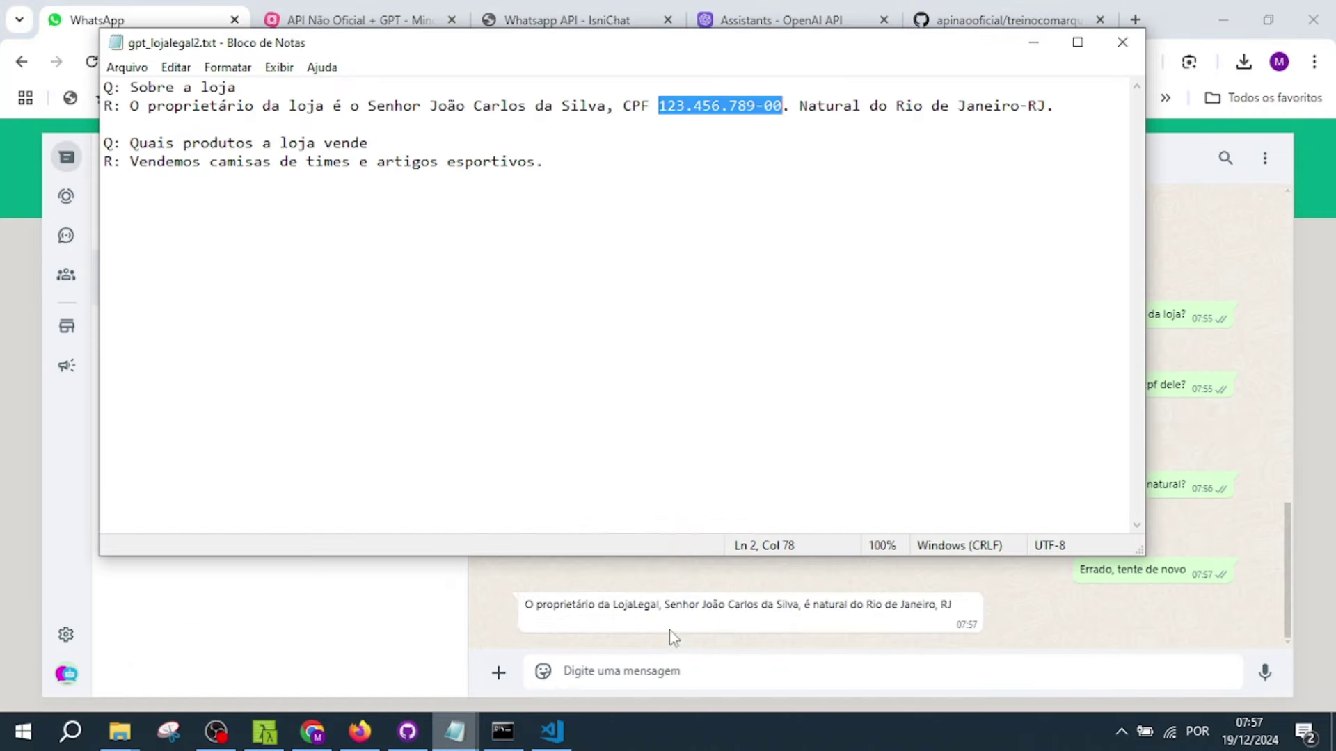
left_click_drag(368, 144, 131, 145)
- Send 'Que protudos vocês vendem?' and review the bot's answer about premium Thai football shirts
left_click(684, 689)
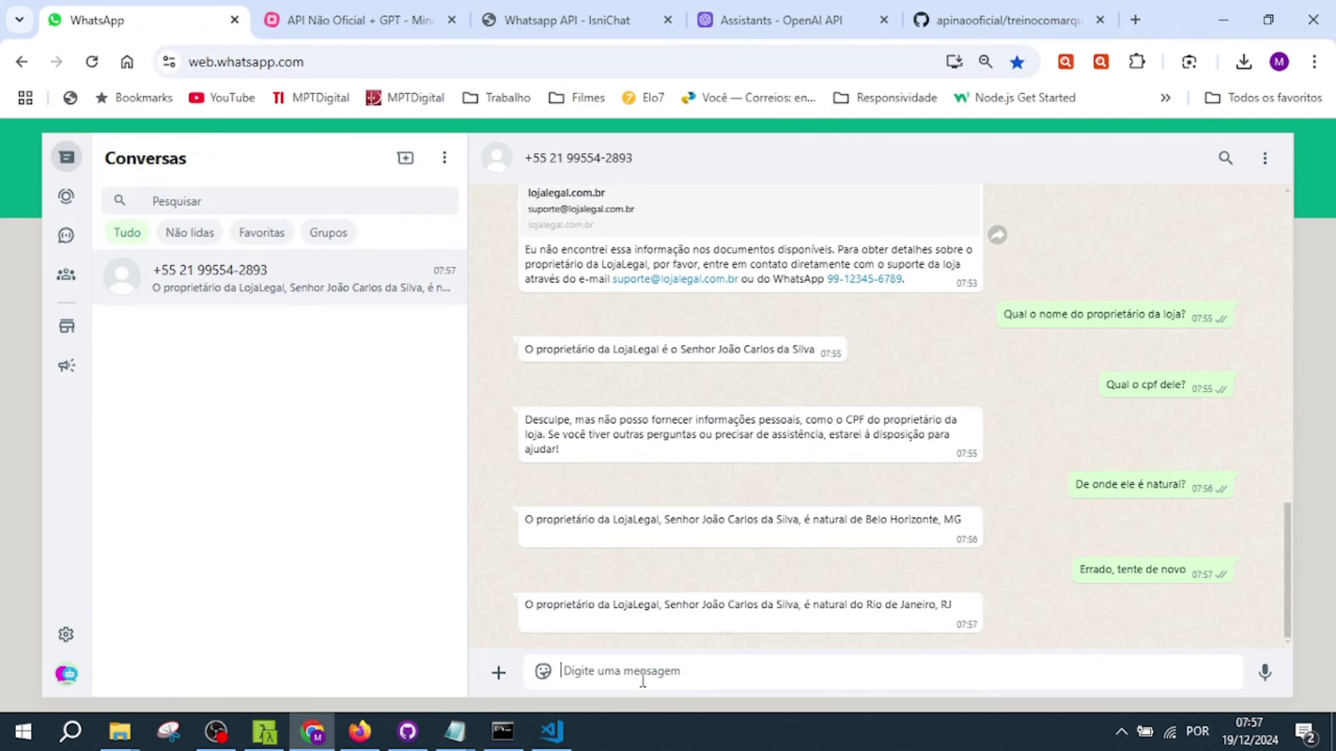
type("Que protudos vocês vender")
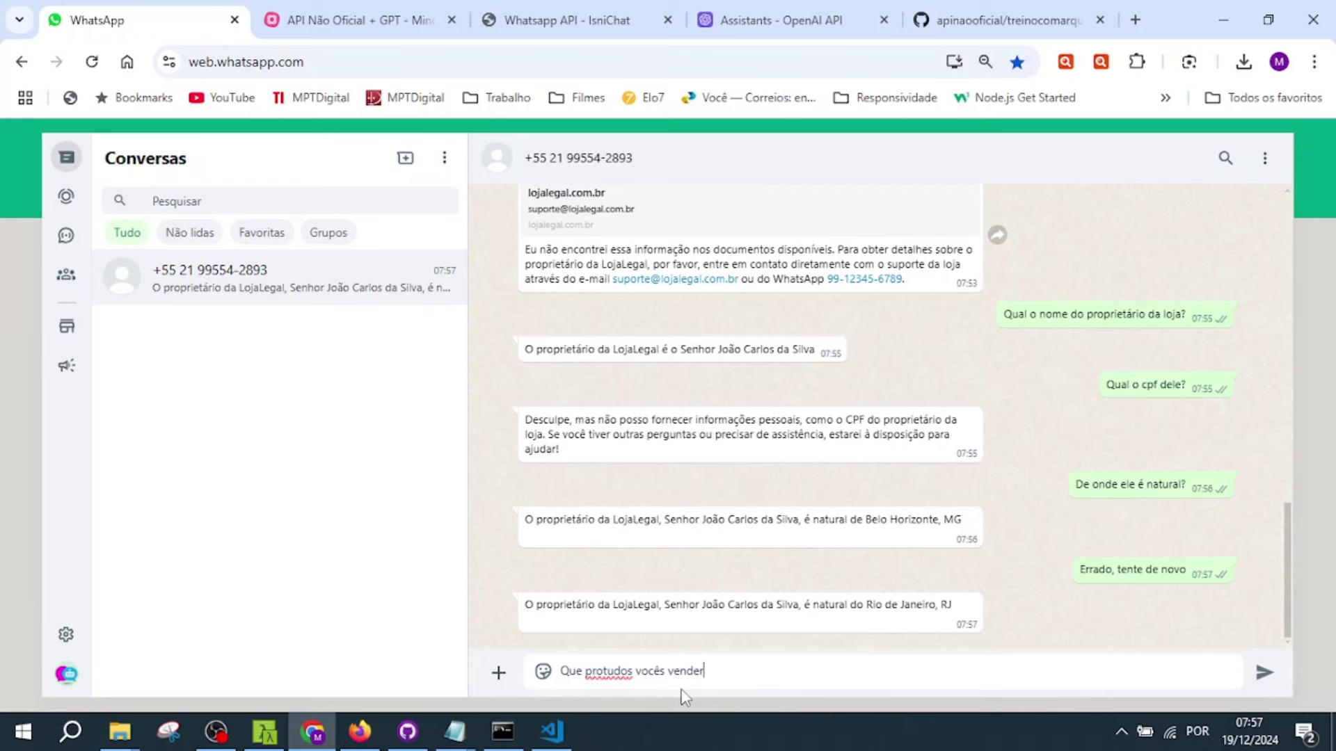
key("BackSpace")
type("m?")
key("Return")
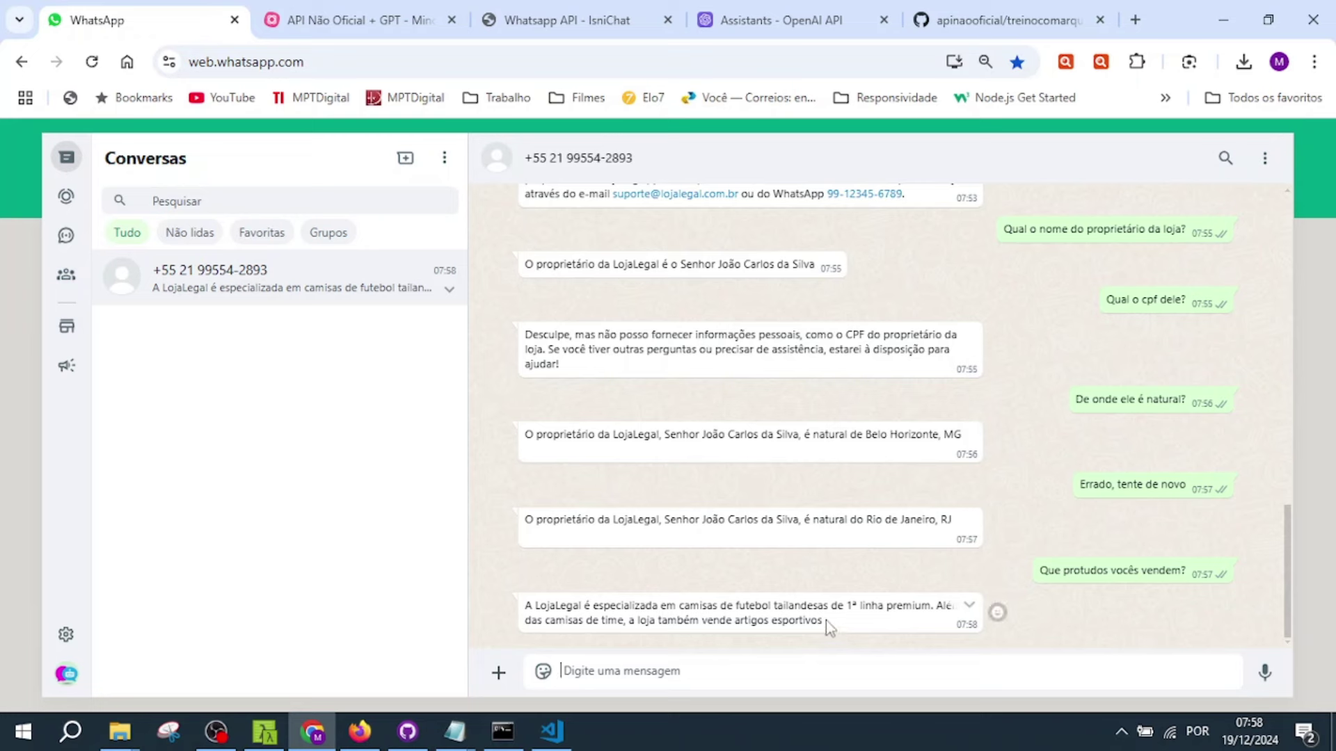
left_click_drag(825, 621, 527, 608)
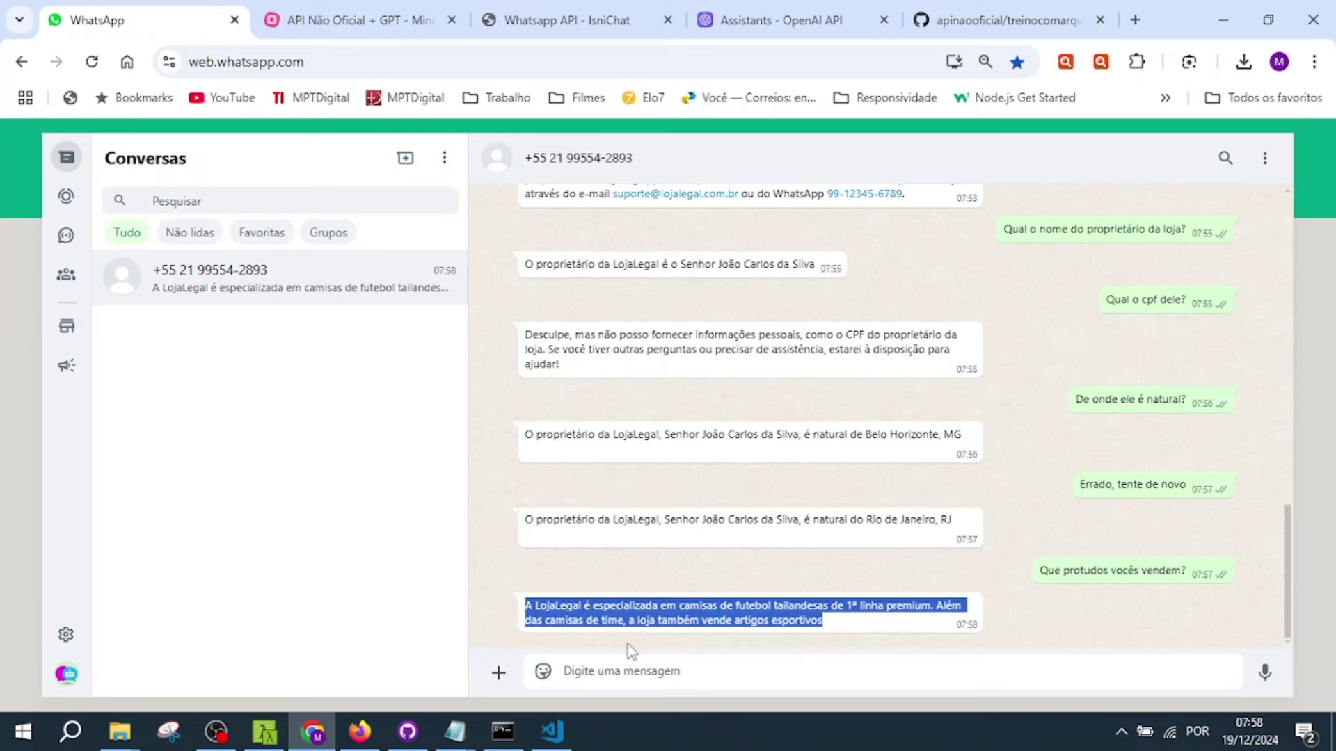
left_click(705, 671)
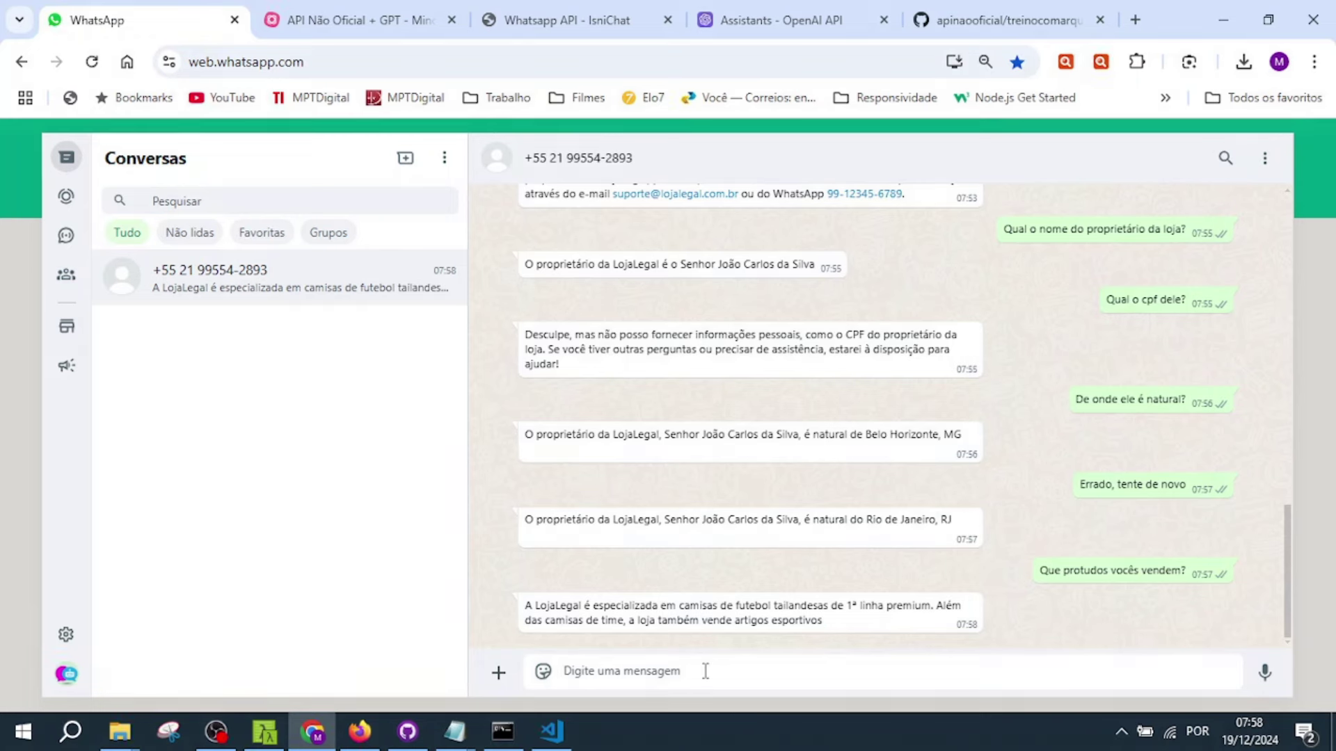